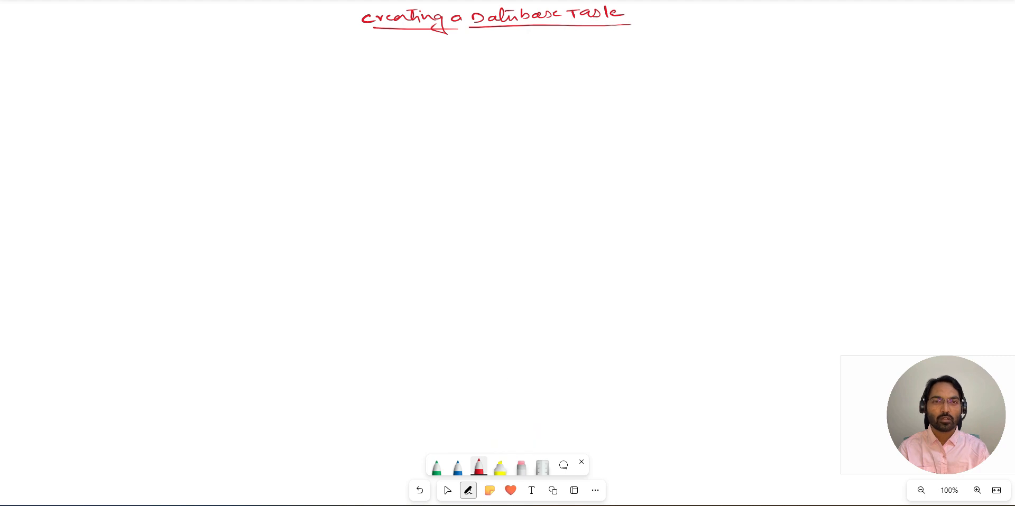
Write "ABAP Dictionary" in blue ink beneath the whiteboard title, with an underlined "or" below it
click(457, 467)
mouse_move(422, 55)
mouse_down()
mouse_move(496, 51)
mouse_move(519, 38)
mouse_move(571, 42)
mouse_up()
drag(569, 43, 579, 62)
mouse_move(435, 65)
mouse_down()
mouse_move(495, 61)
mouse_move(469, 71)
mouse_move(490, 75)
mouse_up()
Write "DATA Dictionary" in blue ink beneath the word "or", replacing the first stray stroke
click(420, 490)
drag(428, 82, 430, 90)
drag(443, 87, 450, 90)
drag(443, 87, 460, 83)
drag(456, 83, 457, 91)
drag(460, 91, 500, 89)
mouse_move(509, 80)
mouse_down()
mouse_move(506, 88)
mouse_move(525, 89)
mouse_up()
mouse_move(535, 80)
mouse_down()
mouse_move(576, 81)
mouse_move(580, 94)
mouse_up()
Write the note "Tcode - SE11" in green ink beside the two dictionary names
click(468, 491)
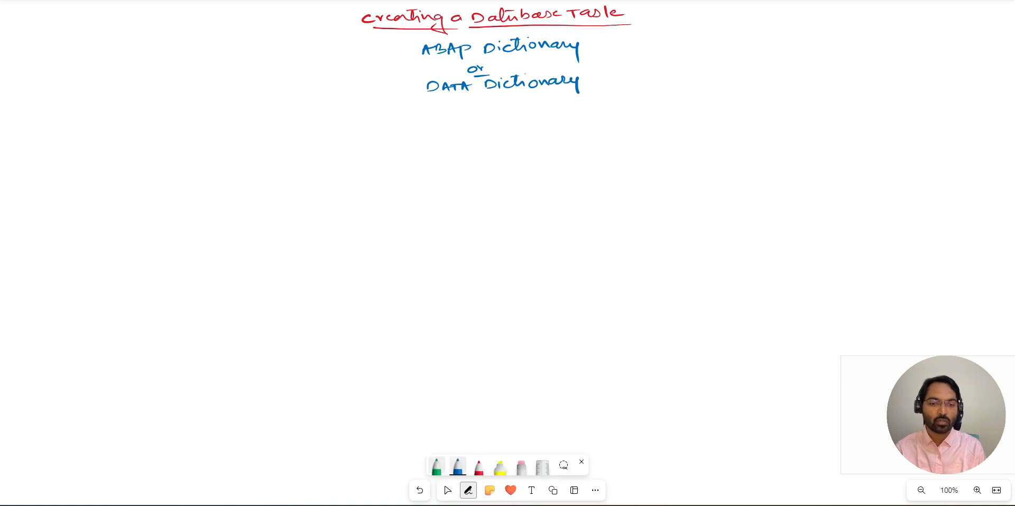
click(437, 466)
drag(597, 59, 604, 57)
drag(600, 58, 608, 69)
drag(616, 63, 630, 68)
drag(636, 55, 646, 65)
drag(657, 60, 707, 60)
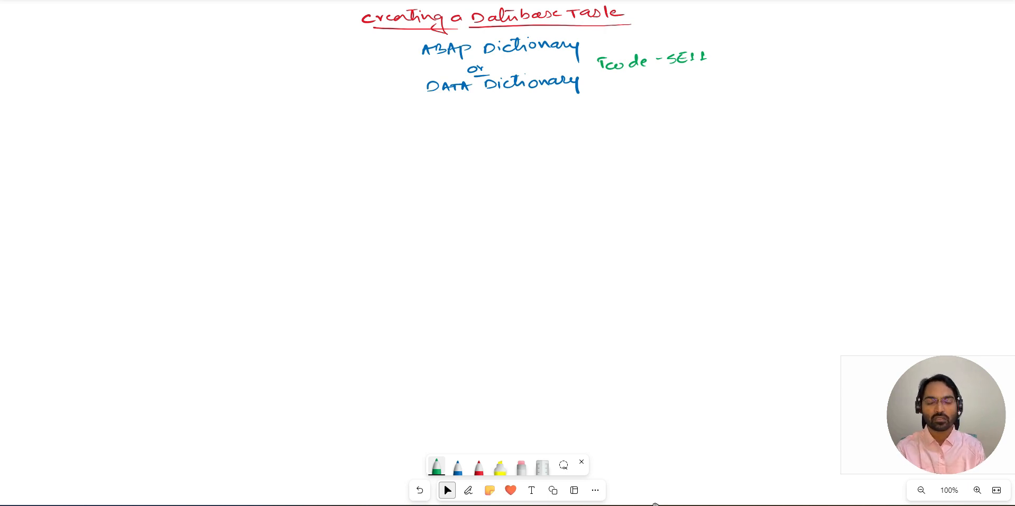
Draw two parallel red horizontal lines below the dictionary names to form the header row of a table sketch
click(478, 466)
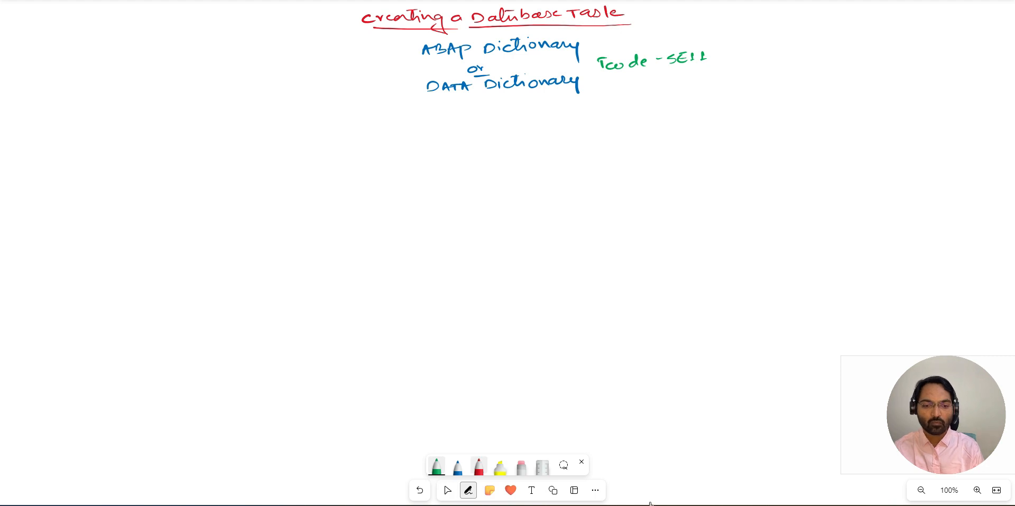
drag(397, 137, 587, 132)
drag(401, 153, 572, 148)
Write the table name "Z01_CUSTOMER" in blue ink between the two red lines, undoing and redrawing faulty letters
click(457, 466)
drag(422, 139, 442, 145)
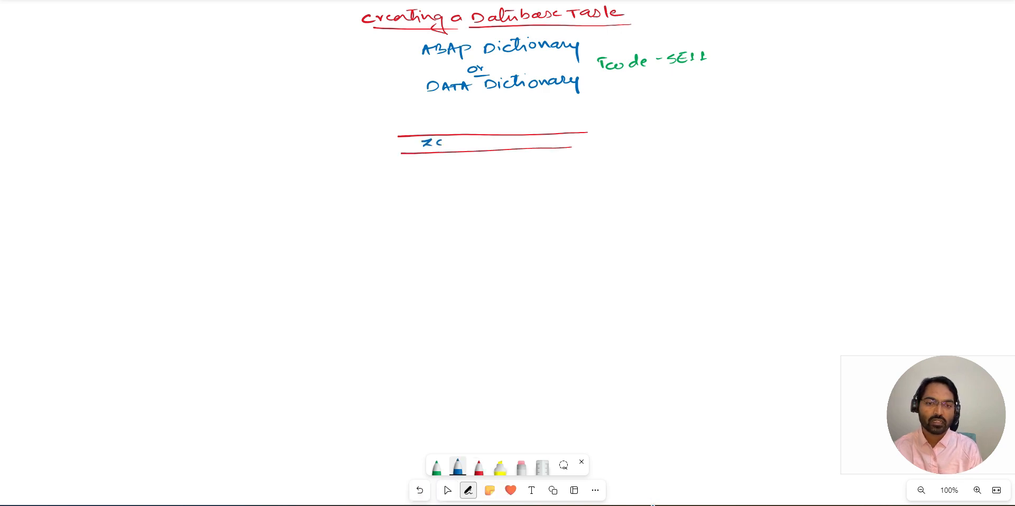
click(420, 490)
mouse_move(443, 140)
mouse_down()
mouse_move(471, 150)
mouse_move(501, 139)
mouse_up()
drag(502, 141, 503, 140)
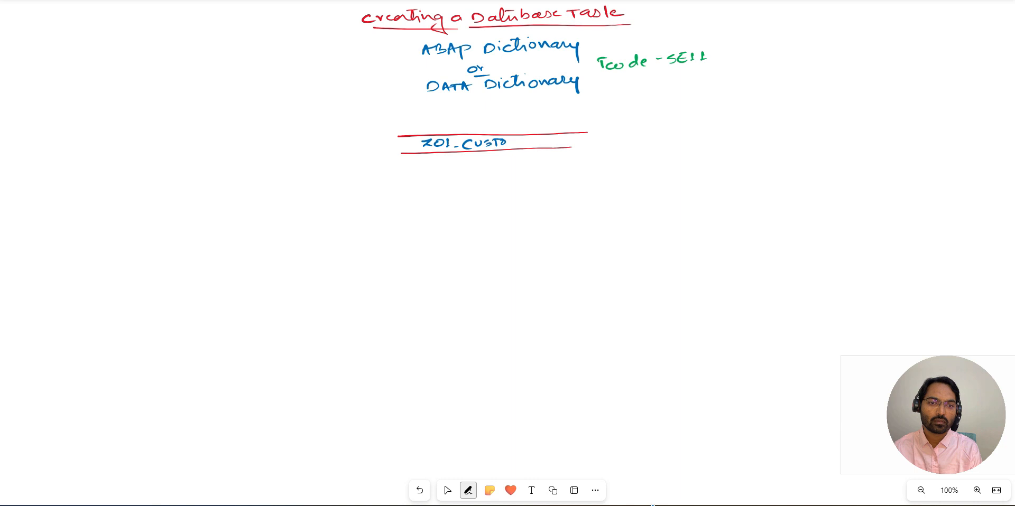
click(419, 491)
click(420, 490)
click(420, 491)
click(419, 491)
mouse_move(493, 139)
mouse_down()
mouse_move(485, 148)
mouse_move(504, 148)
mouse_up()
drag(498, 139, 516, 139)
drag(520, 145, 526, 144)
drag(530, 137, 542, 139)
drag(542, 136, 551, 146)
List the fields CUST_ID and NAME in green ink beneath the table name
click(468, 491)
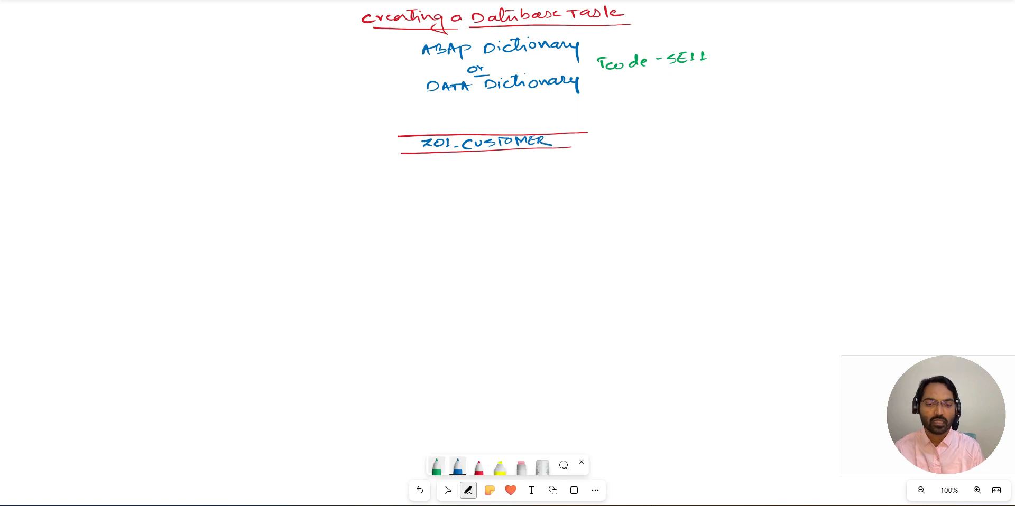
click(436, 468)
drag(434, 167, 447, 170)
mouse_move(457, 164)
mouse_down()
mouse_move(449, 169)
mouse_move(484, 171)
mouse_up()
mouse_move(428, 185)
mouse_down()
mouse_move(429, 195)
mouse_move(439, 183)
mouse_up()
mouse_move(443, 191)
mouse_down()
mouse_move(447, 179)
mouse_move(454, 190)
mouse_up()
mouse_move(454, 190)
mouse_down()
mouse_move(458, 181)
mouse_move(478, 190)
mouse_up()
drag(468, 179, 479, 177)
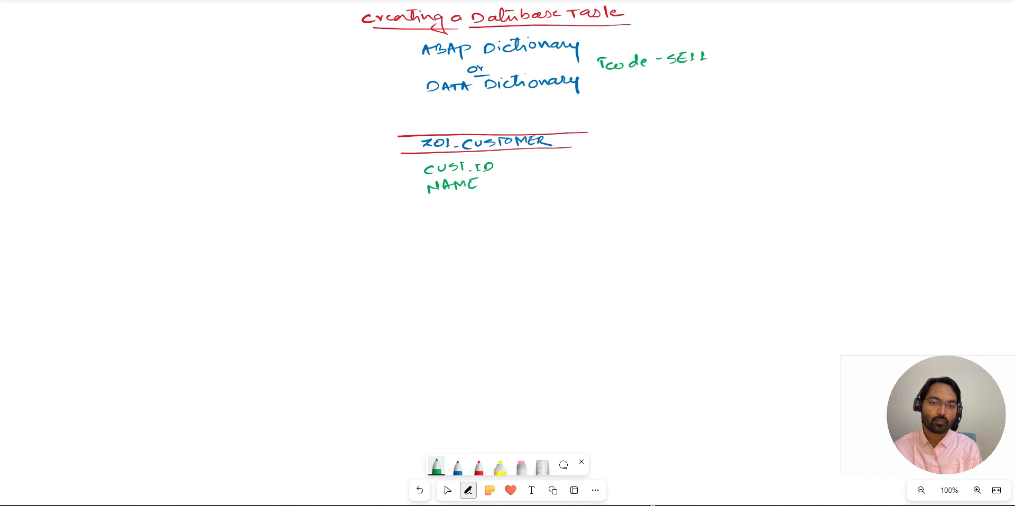
Add the fields CITY and POSTAL in green ink beneath NAME
drag(435, 199, 442, 207)
mouse_move(440, 200)
mouse_down()
mouse_move(452, 198)
mouse_move(450, 207)
mouse_up()
mouse_move(458, 198)
mouse_down()
mouse_move(466, 210)
mouse_move(436, 221)
mouse_up()
drag(450, 215, 469, 222)
drag(471, 213, 480, 221)
mouse_move(486, 212)
mouse_down()
mouse_move(493, 219)
mouse_move(433, 239)
mouse_up()
Add the fields STREET and COUNTRY in green ink beneath POSTAL
mouse_move(449, 232)
mouse_down()
mouse_move(449, 241)
mouse_move(457, 231)
mouse_up()
drag(455, 231, 482, 234)
mouse_move(490, 230)
mouse_down()
mouse_move(492, 239)
mouse_move(497, 228)
mouse_up()
drag(442, 248, 465, 248)
drag(467, 254, 477, 254)
drag(482, 249, 490, 246)
mouse_move(487, 254)
mouse_down()
mouse_move(495, 245)
mouse_move(502, 253)
mouse_up()
drag(502, 246, 508, 260)
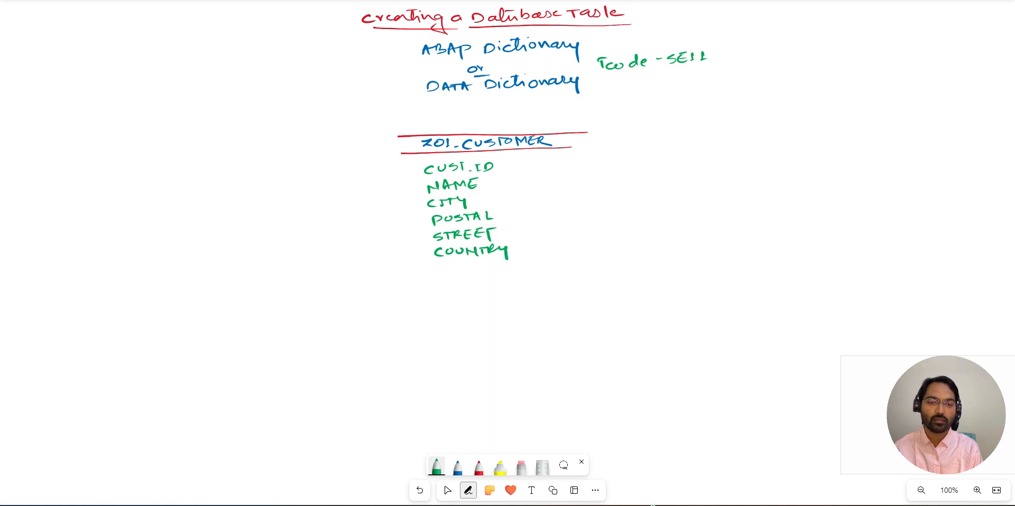
Add the field GENDER in green ink at the end of the field list
drag(443, 264, 453, 275)
drag(449, 263, 472, 275)
mouse_move(472, 265)
mouse_down()
mouse_move(480, 274)
mouse_move(490, 264)
mouse_up()
drag(482, 269, 488, 268)
mouse_move(492, 263)
mouse_down()
mouse_move(491, 273)
mouse_move(504, 272)
mouse_up()
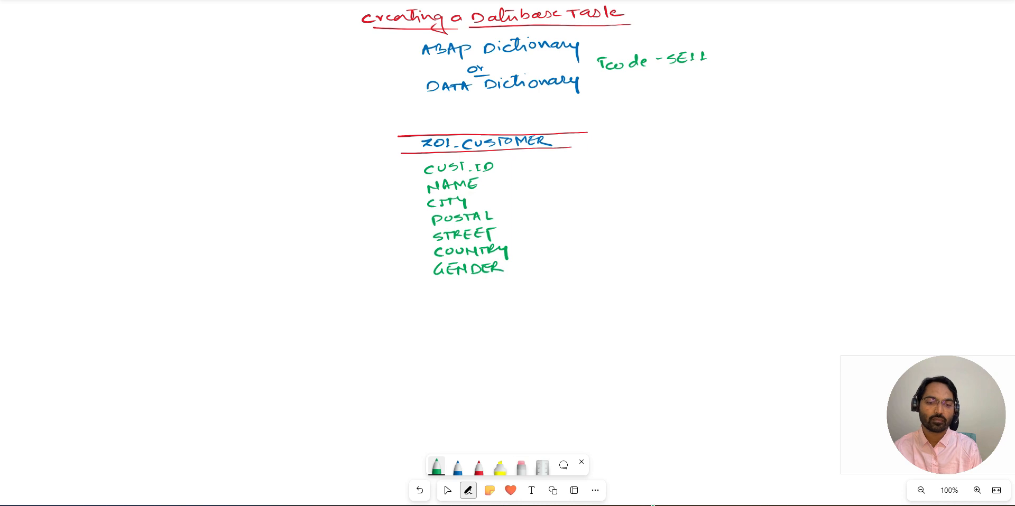
Enclose the table name and field list in a red frame by drawing the bottom and both side lines
click(478, 466)
drag(398, 282, 581, 273)
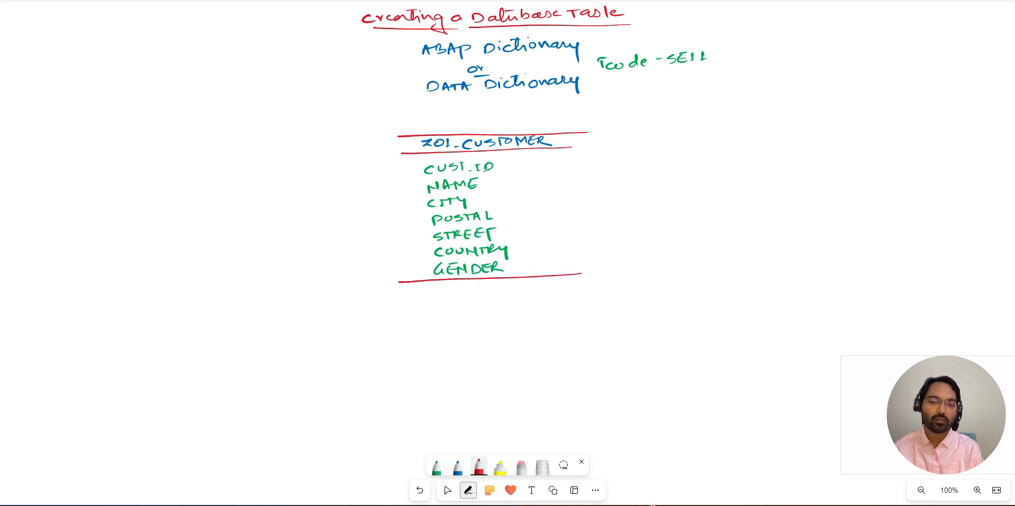
drag(395, 137, 397, 281)
drag(586, 132, 581, 275)
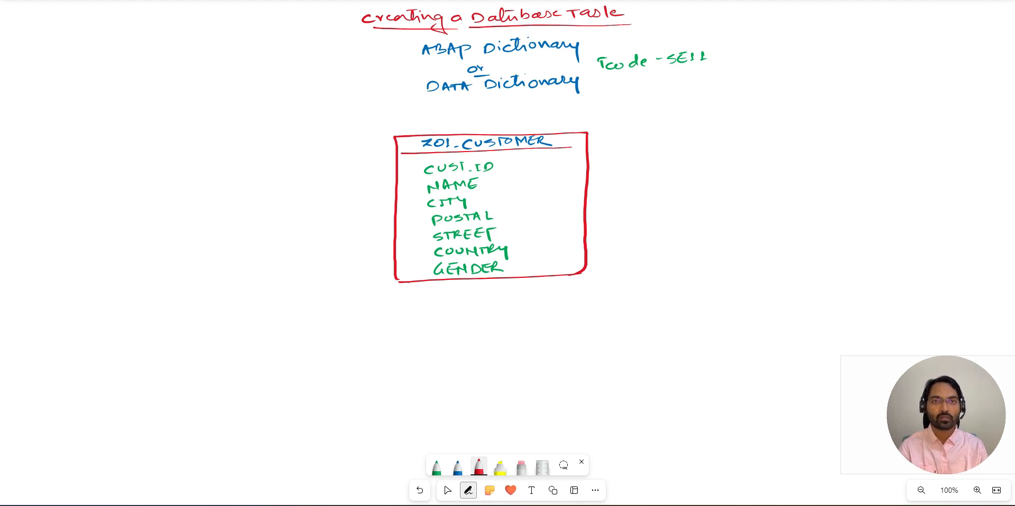
click(448, 490)
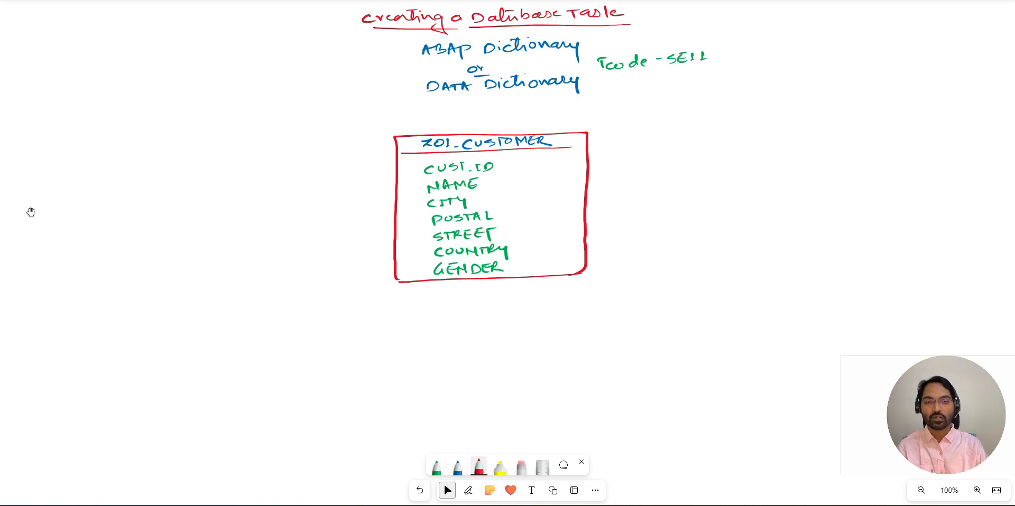
click(468, 491)
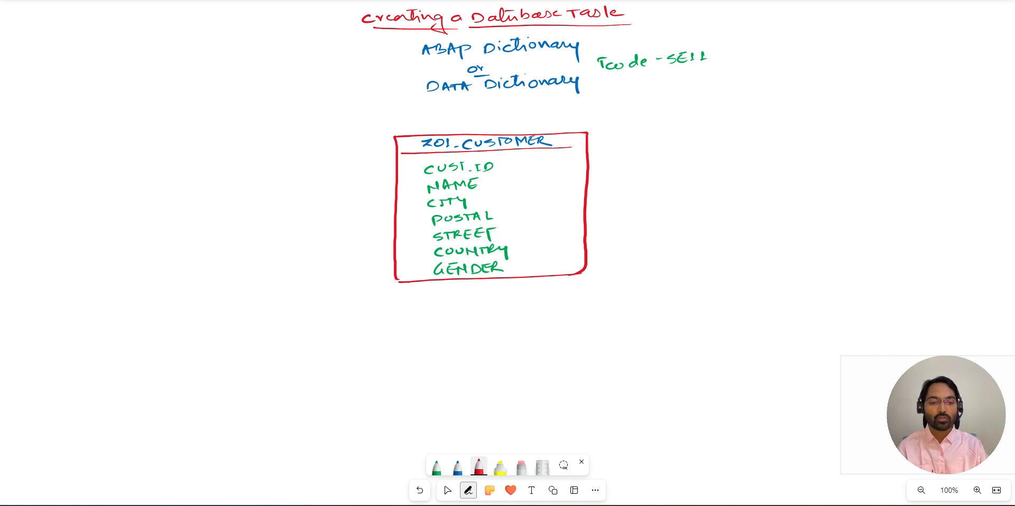
Switch to SAP and run transaction SE11 to open the ABAP Dictionary
click(637, 481)
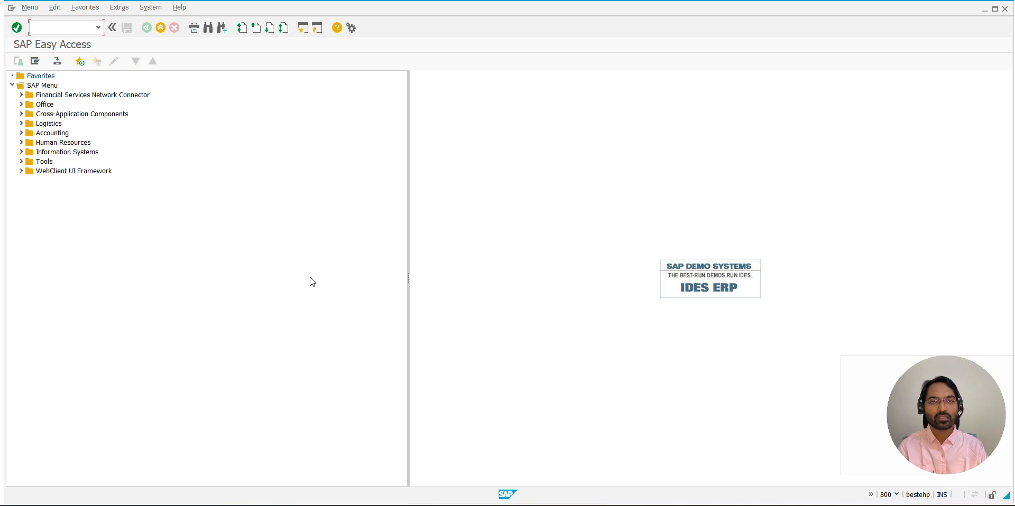
click(49, 27)
text(SE11)
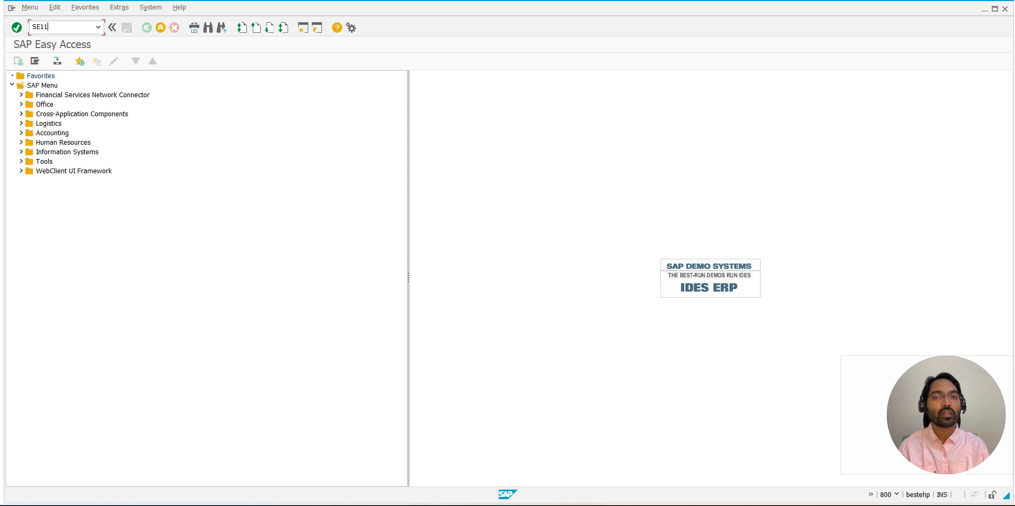
key(Return)
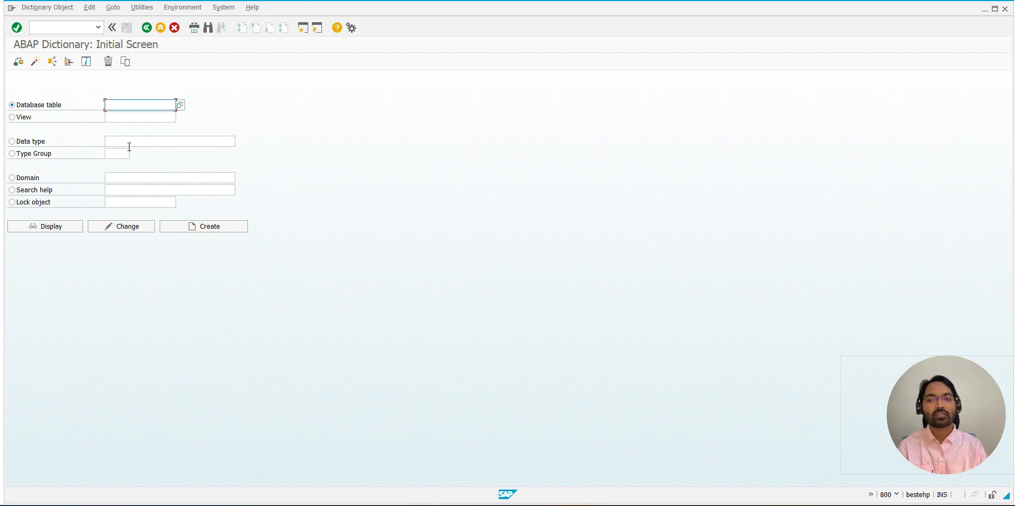
Start creating a database table named ZG01_CUSTOMER
click(126, 106)
text(ZG01)
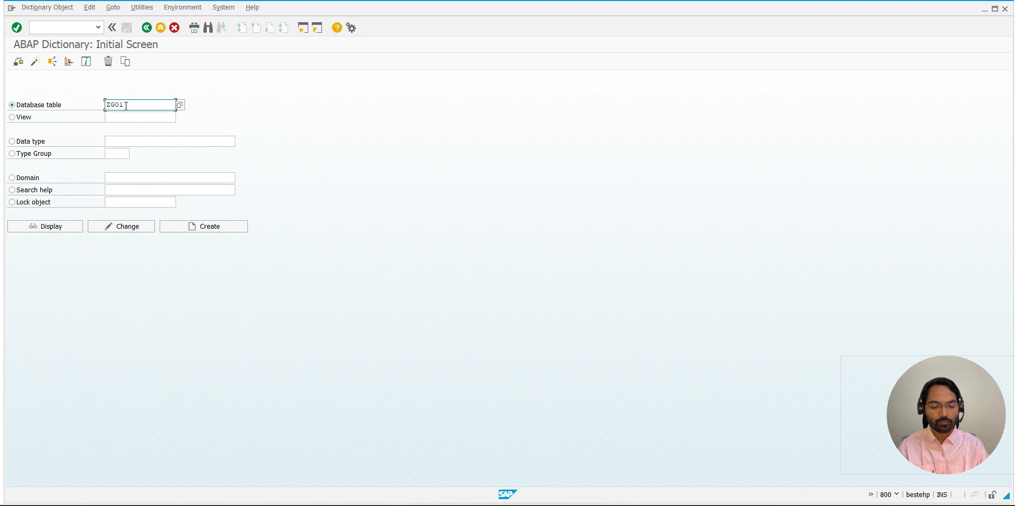
text(_CUSTOMER)
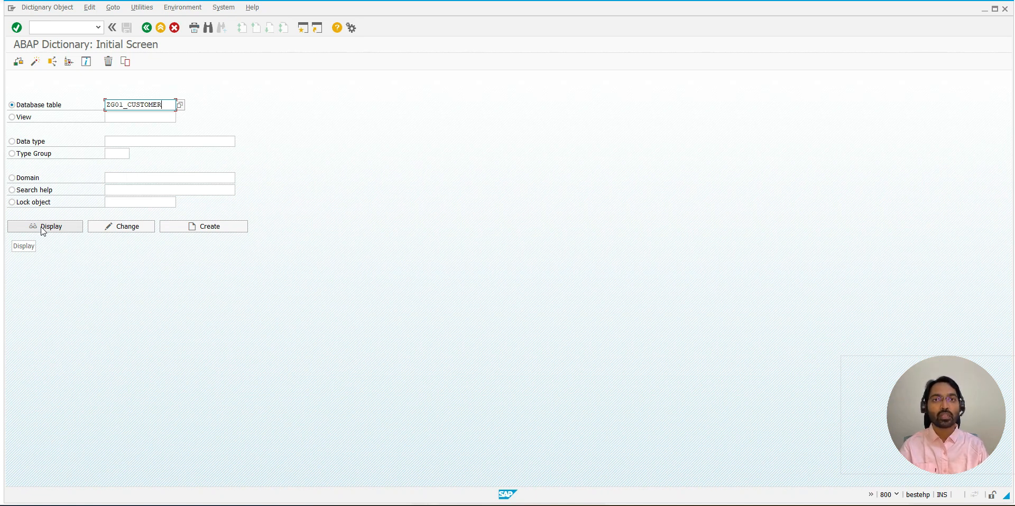
click(202, 227)
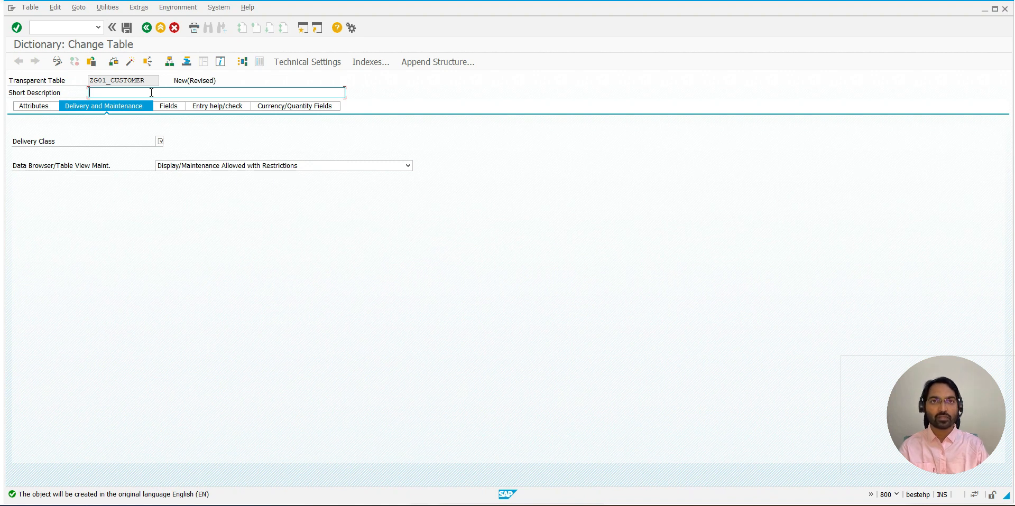
Enter "Customer Information" as the table's short description
drag(14, 94, 142, 80)
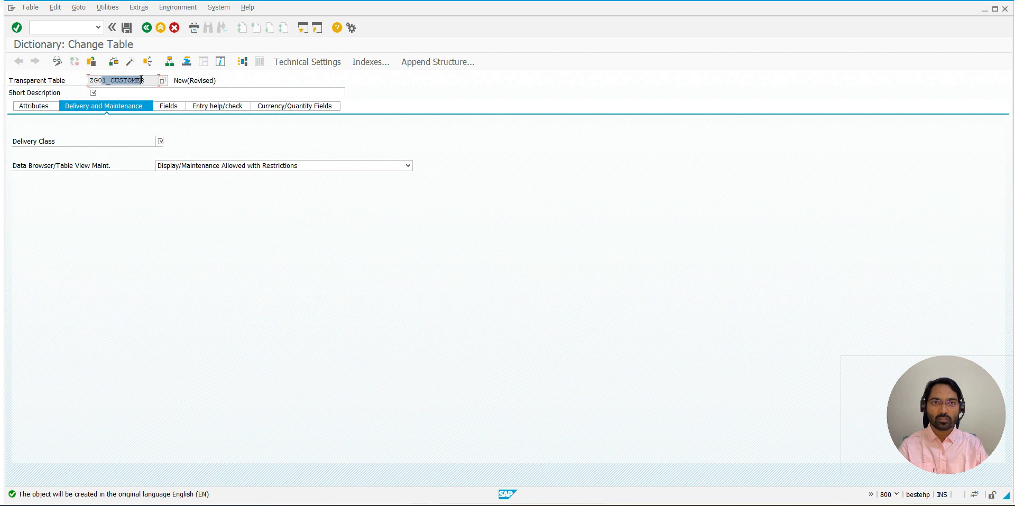
click(128, 92)
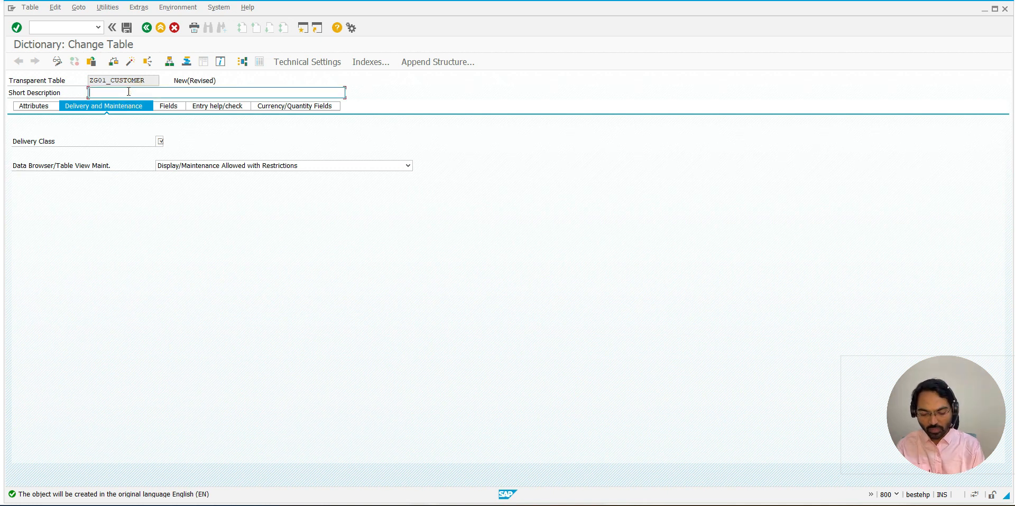
text(Custo)
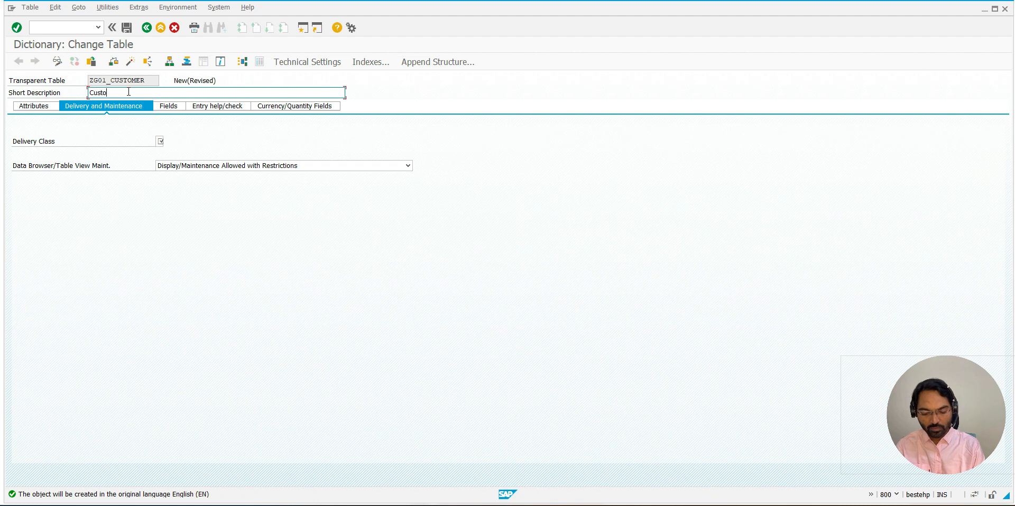
text(mer Informatio)
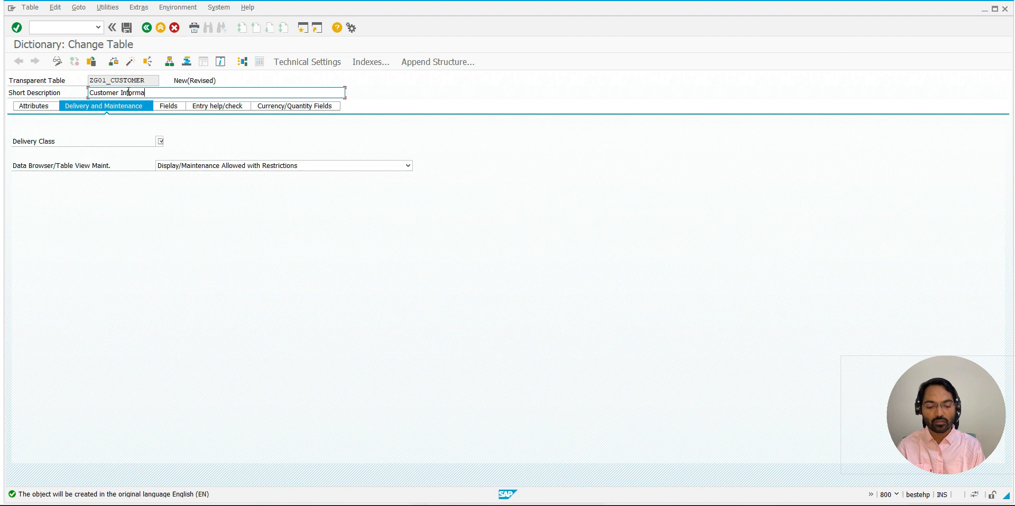
text(n)
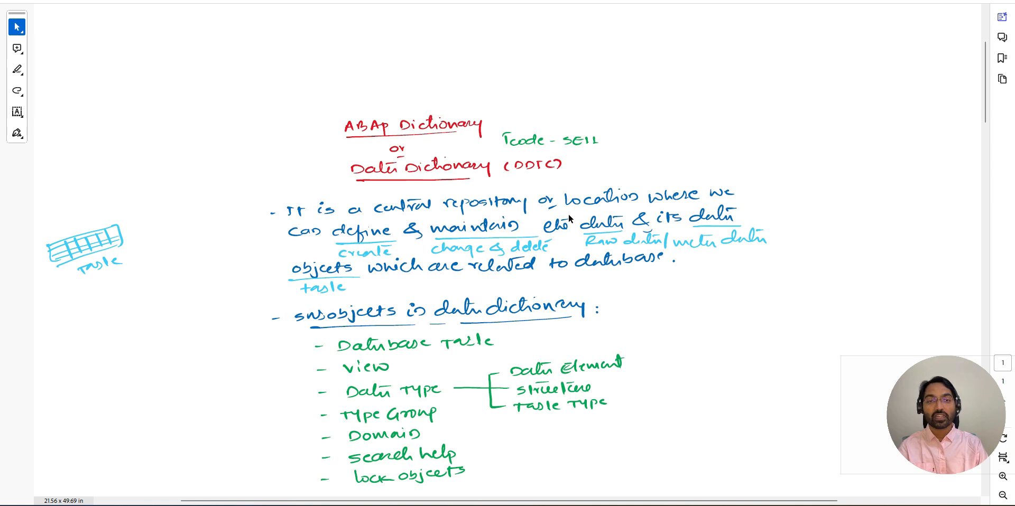
Review the handwritten PDF notes on the table component hierarchy and business data types, and return to the SAP table definition
scroll(550, 262, down, 10)
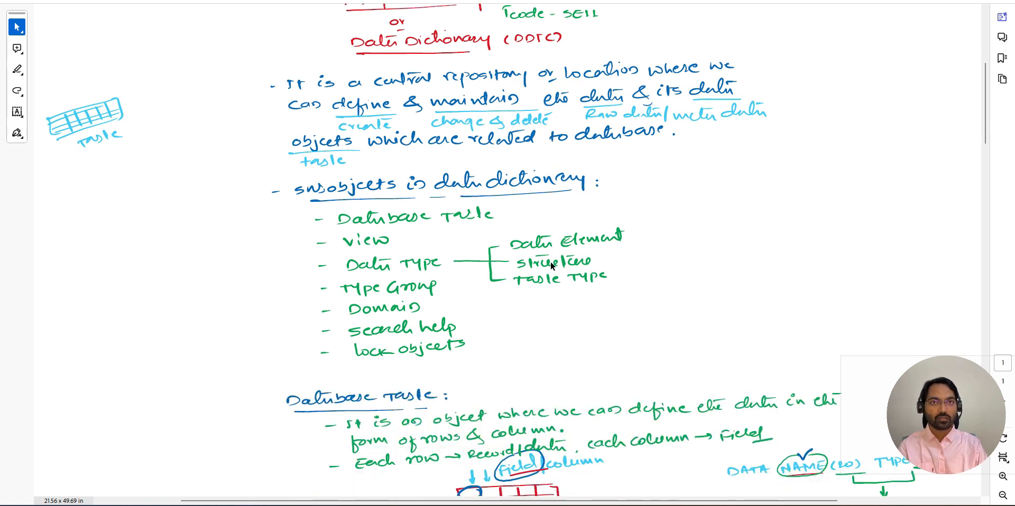
scroll(549, 259, down, 7)
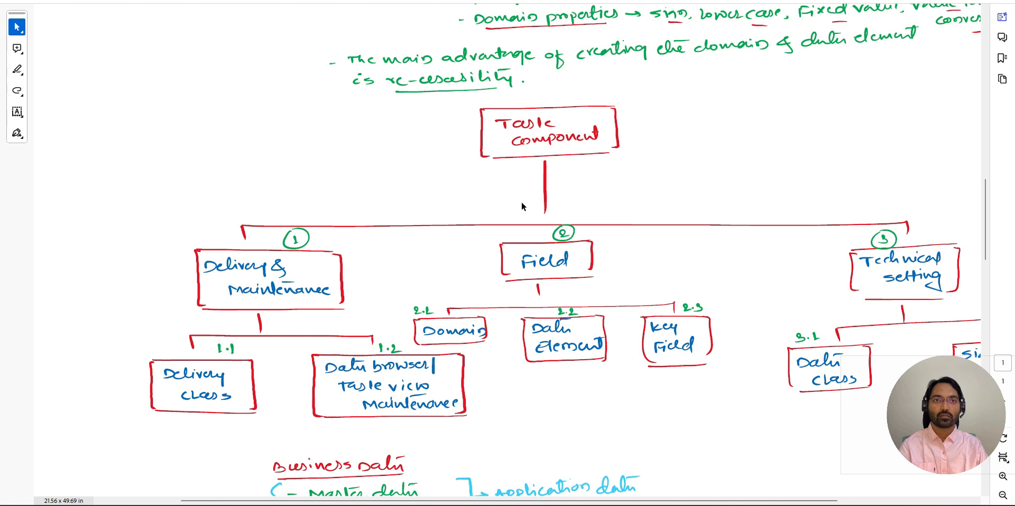
scroll(521, 202, down, 1)
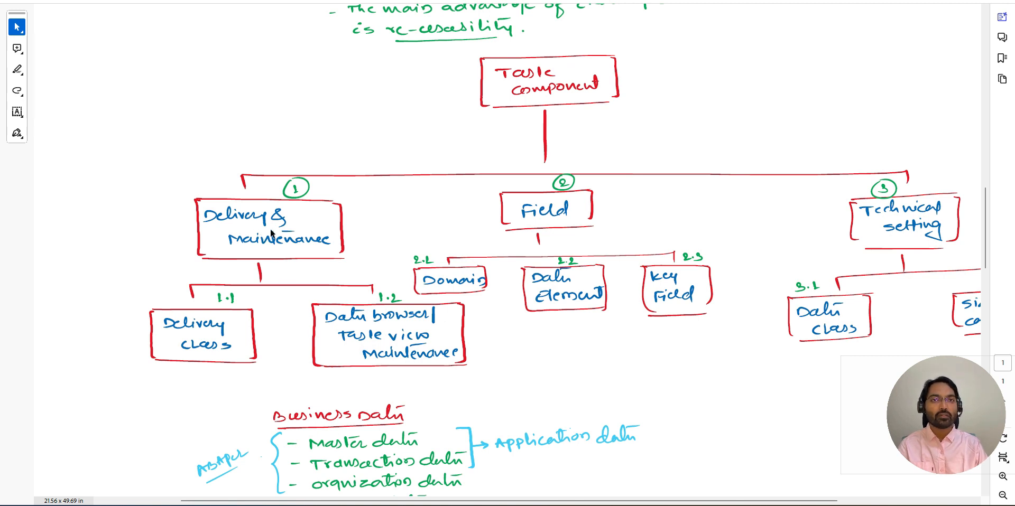
scroll(271, 233, down, 3)
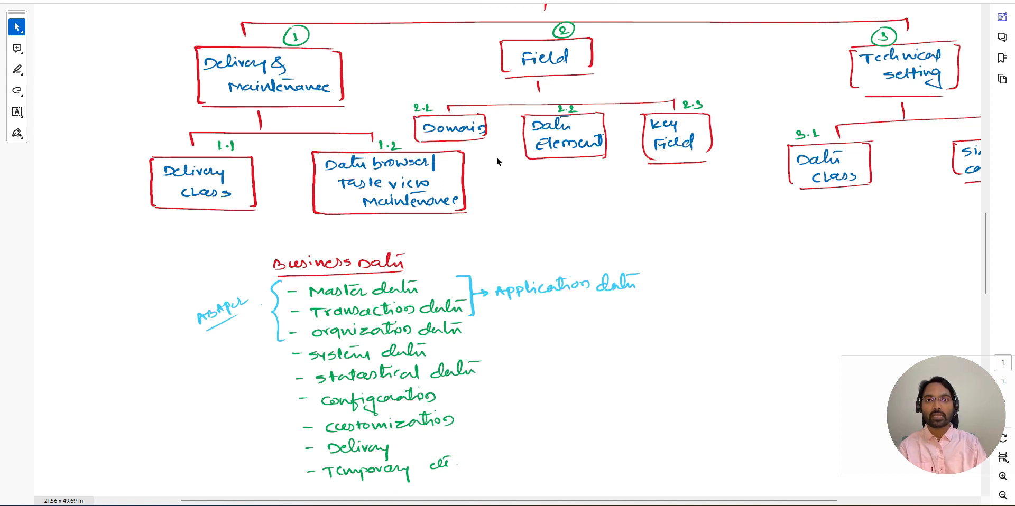
scroll(496, 162, down, 1)
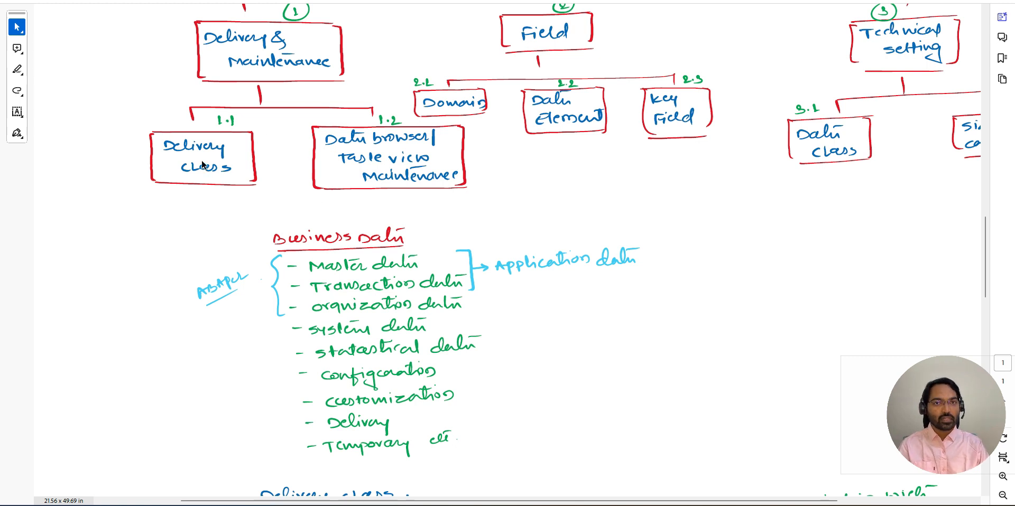
key(alt+Tab)
key(alt+Tab)
key(alt+Tab)
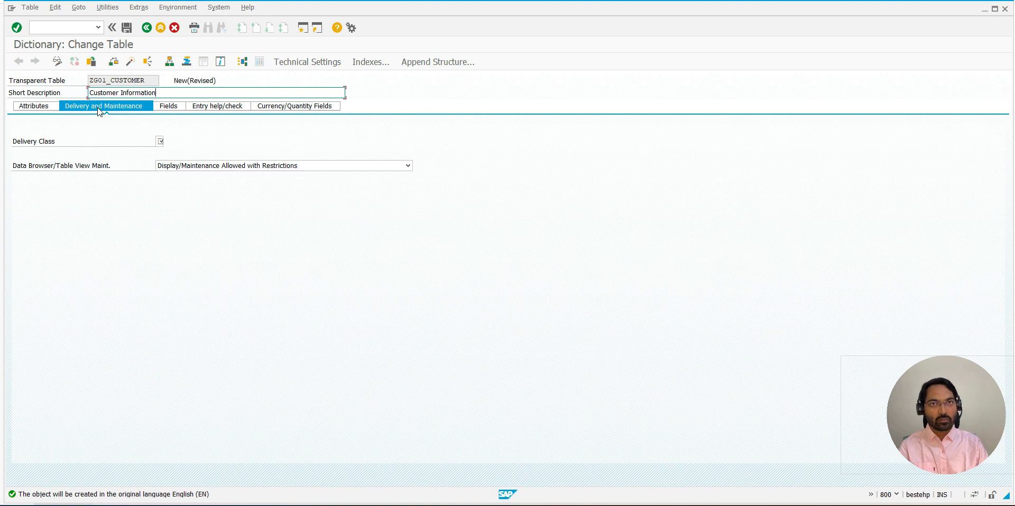
Examine the Delivery Class and Data Browser/Table View Maint. settings of the new table, and switch back to the business data notes
drag(12, 141, 65, 141)
drag(21, 166, 76, 169)
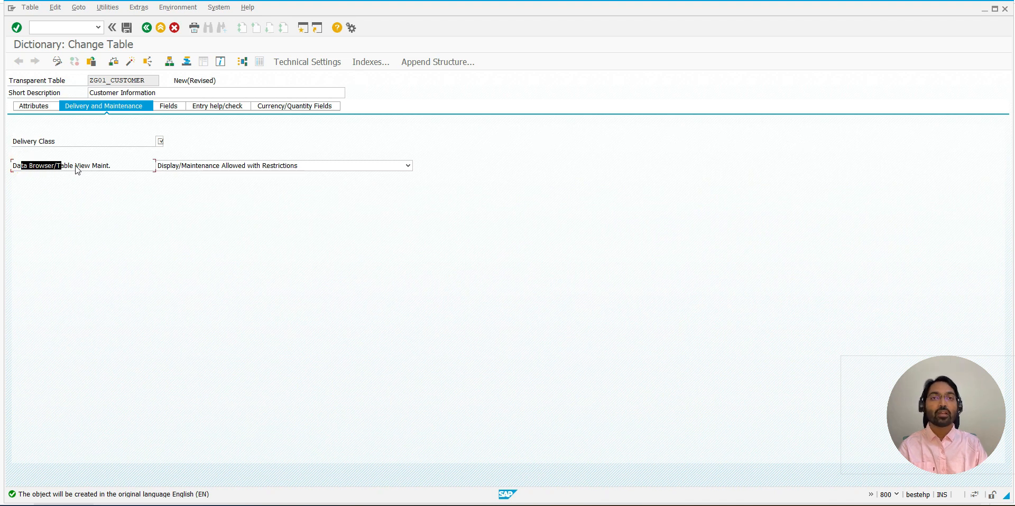
click(77, 169)
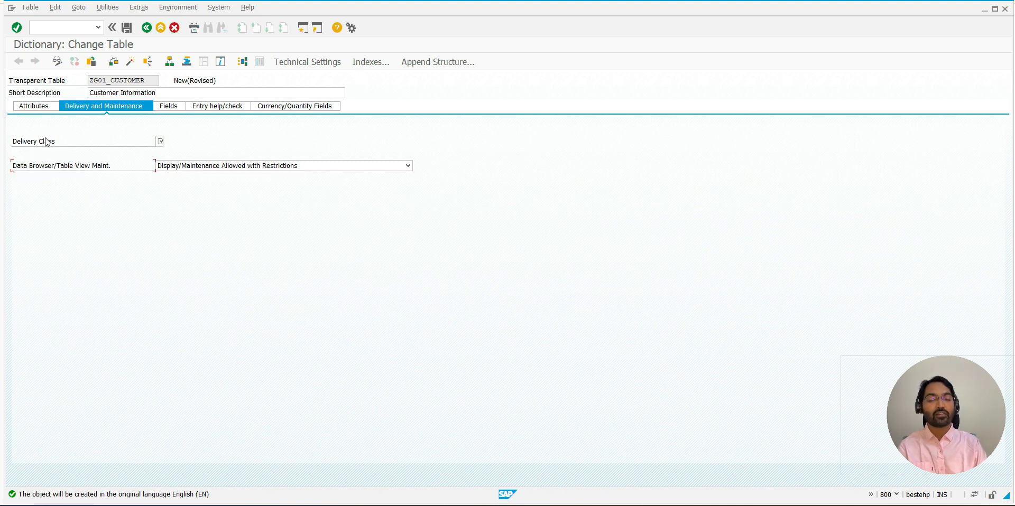
drag(88, 80, 135, 80)
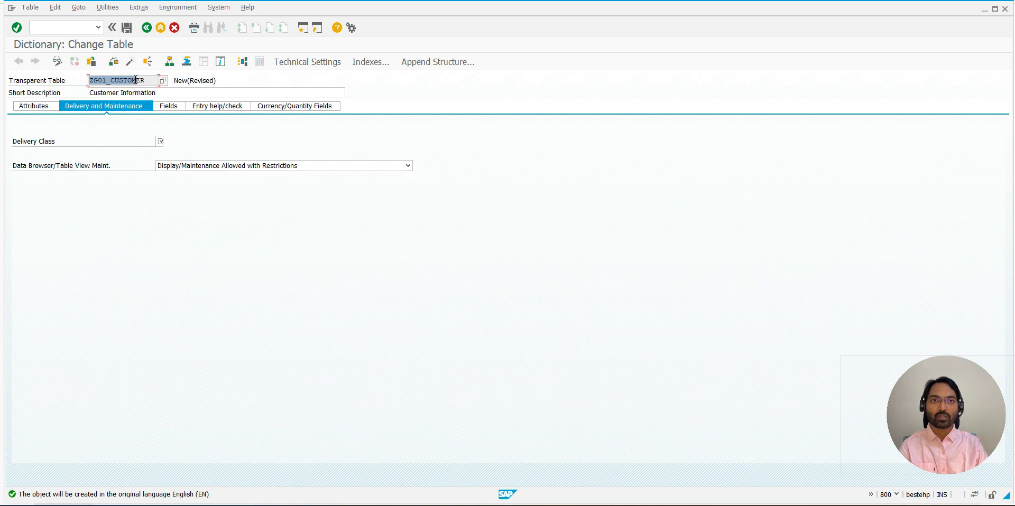
click(135, 80)
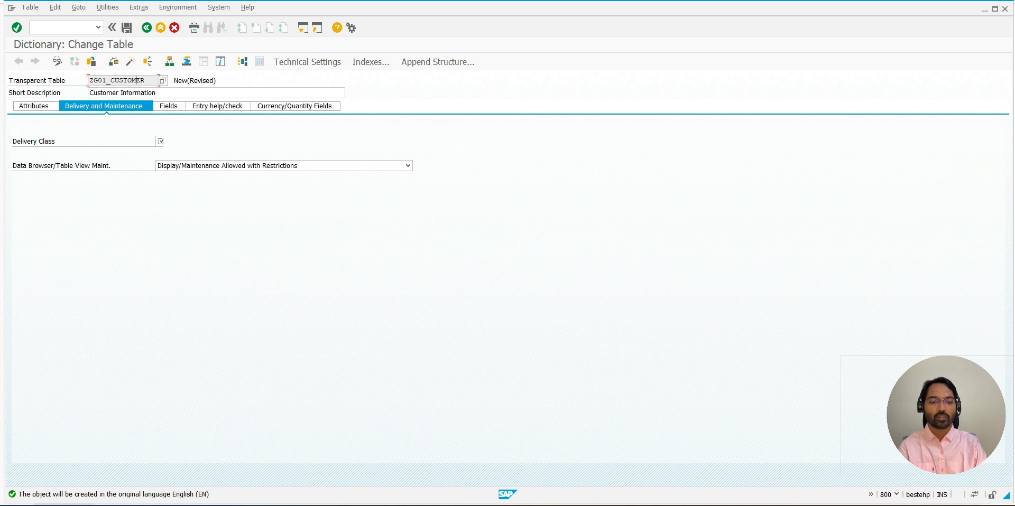
key(alt+Tab)
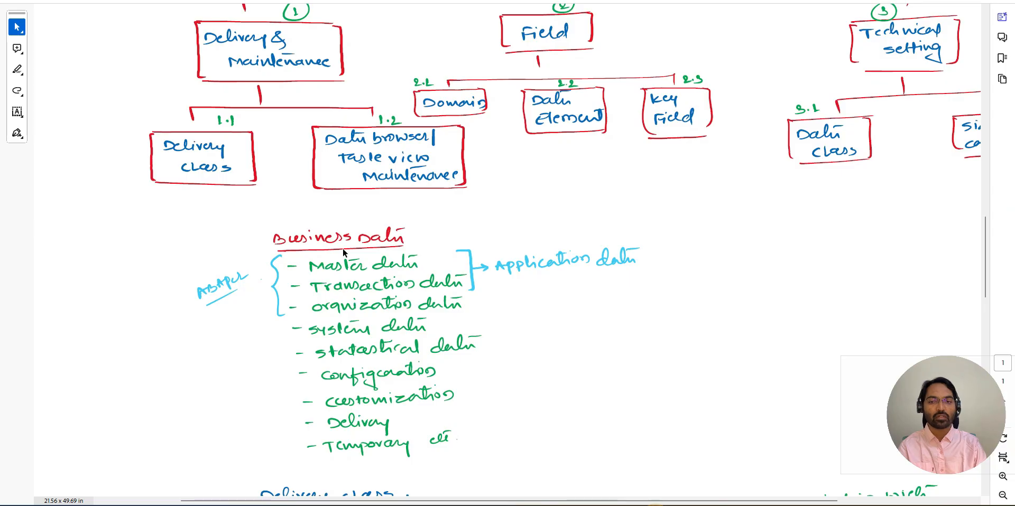
Review the handwritten notes on delivery class options, and examine the Short Description and Delivery Class fields in the SAP table definition
scroll(344, 243, down, 8)
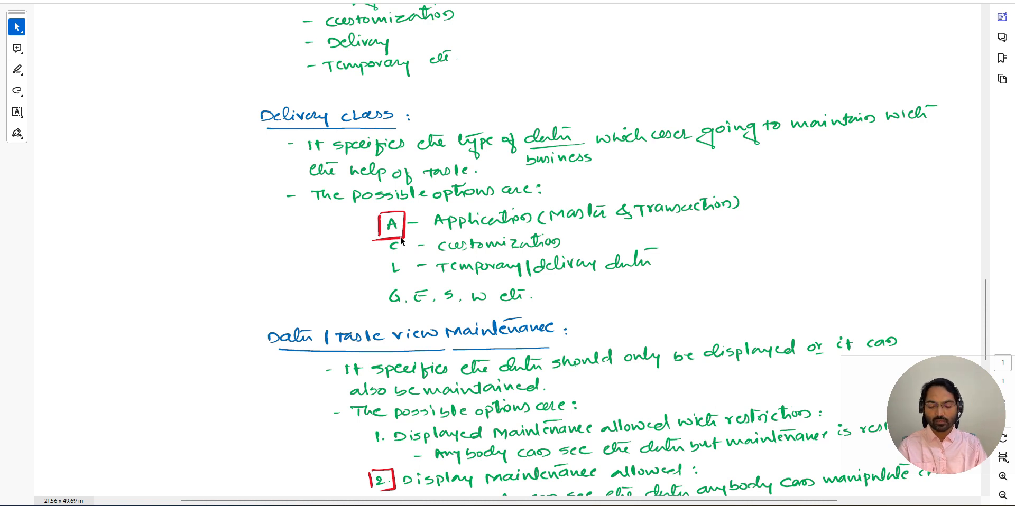
key(alt+Tab)
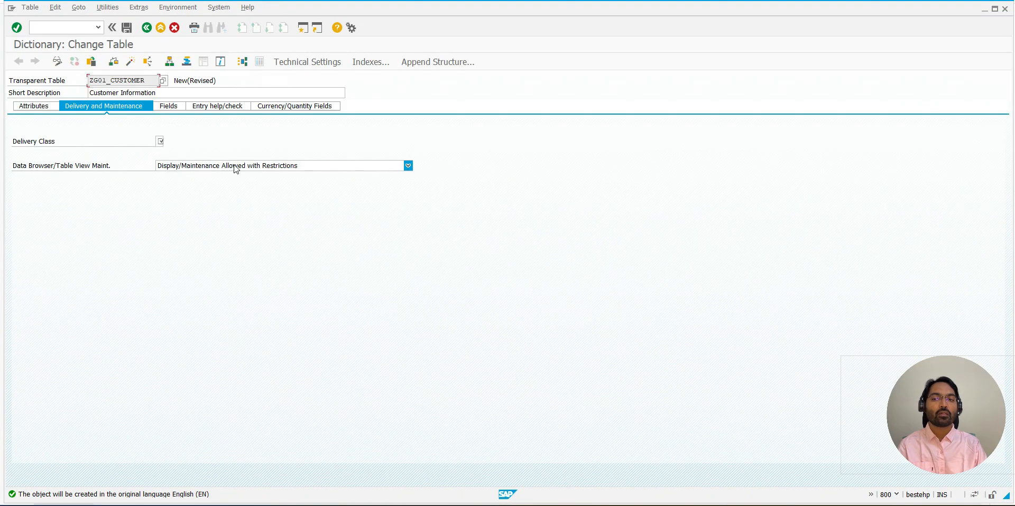
click(160, 142)
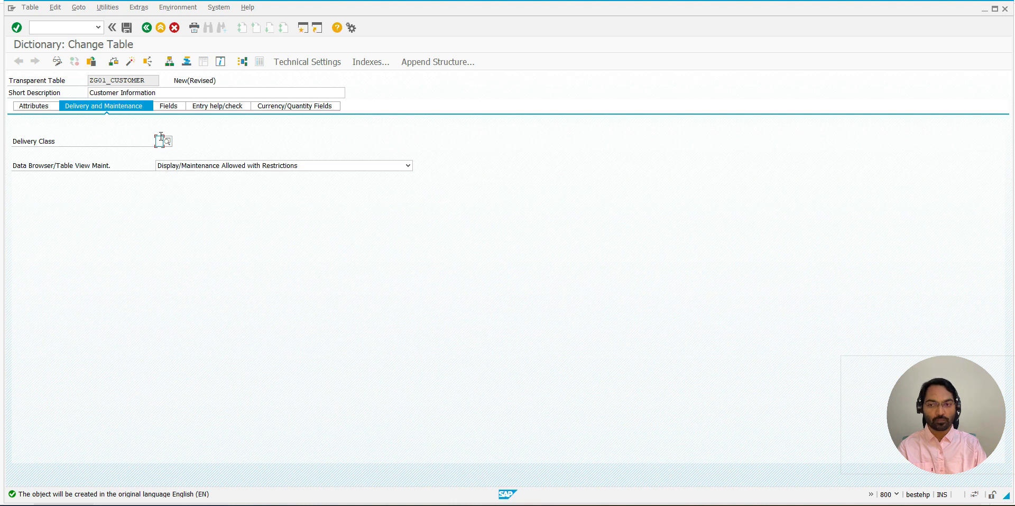
double_click(165, 94)
drag(167, 93, 90, 95)
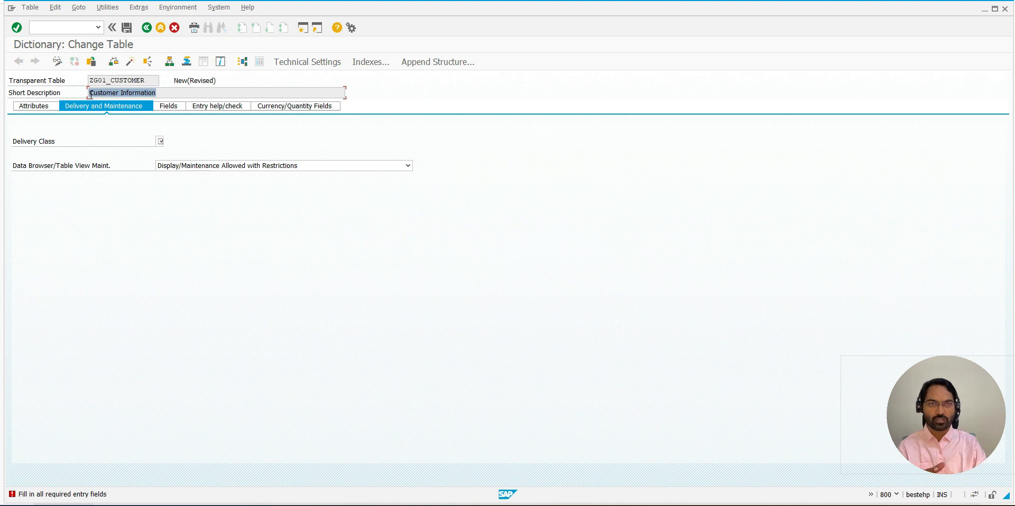
click(90, 94)
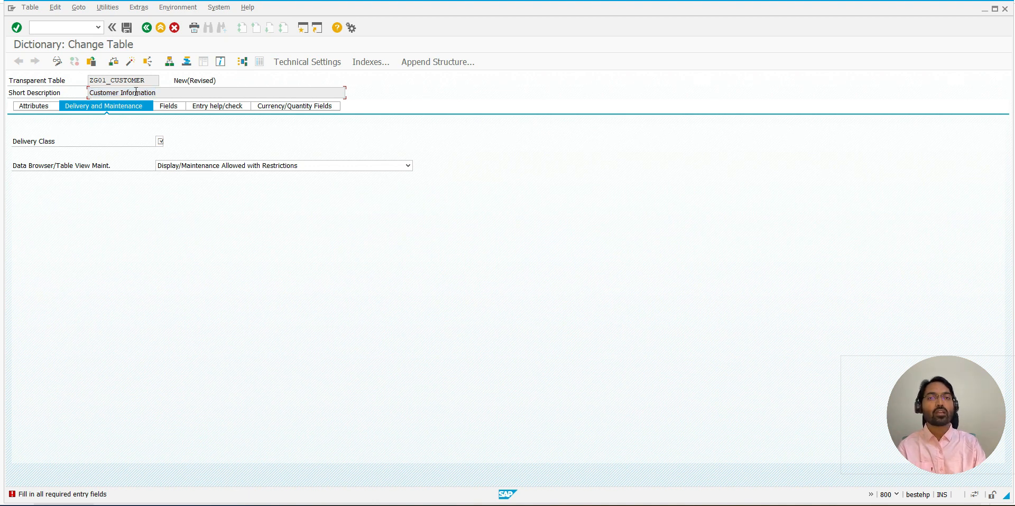
drag(10, 92, 64, 93)
drag(17, 142, 83, 148)
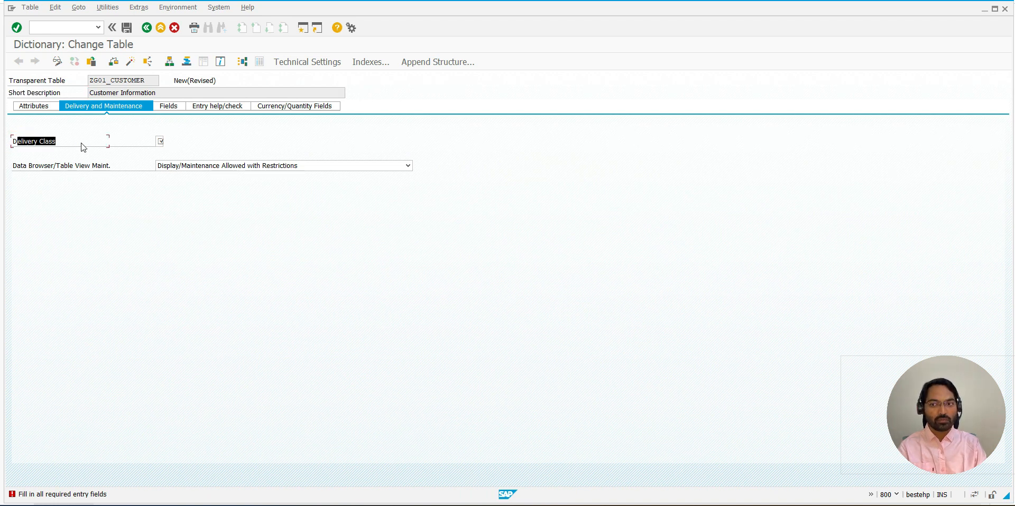
Set the table's Delivery Class to A, Application table (master and transaction data), from the list of possible values
click(159, 141)
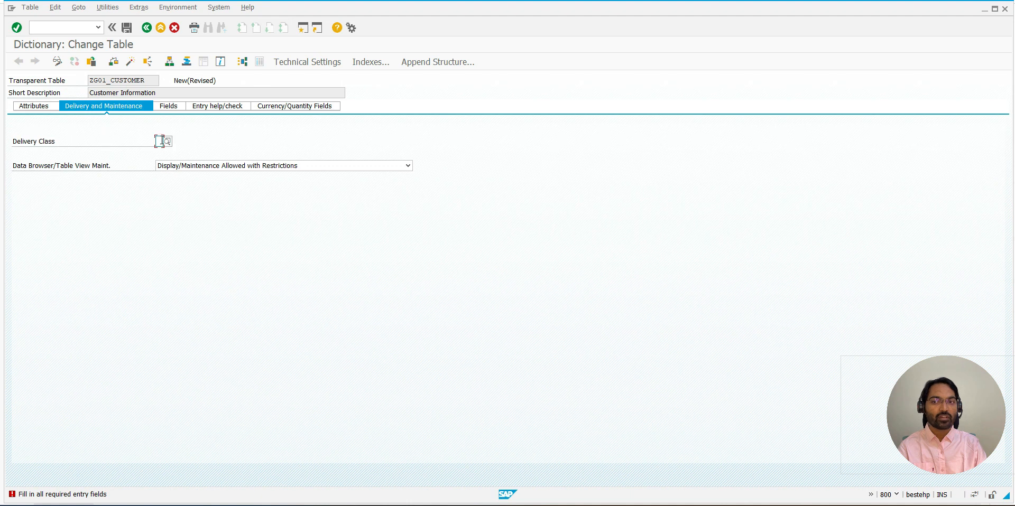
key(F4)
click(178, 179)
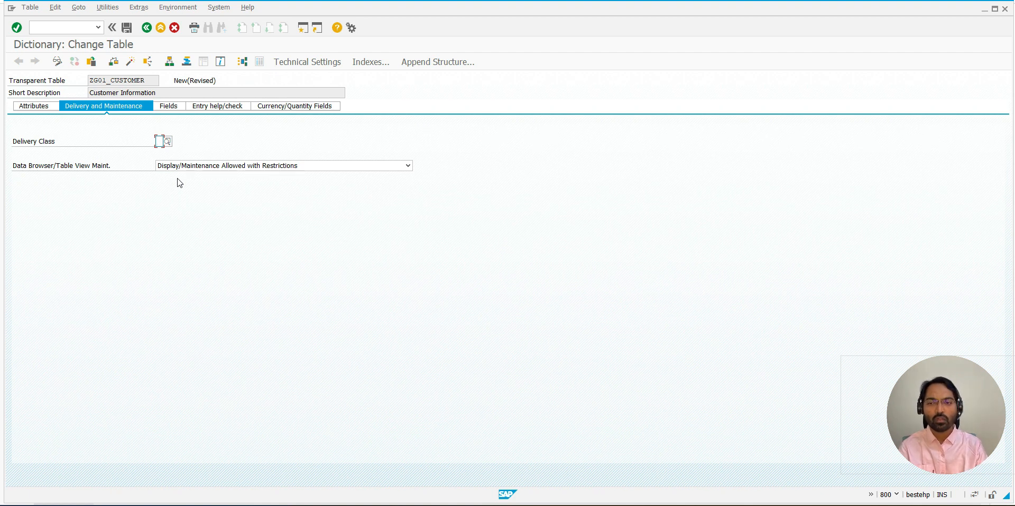
click(168, 144)
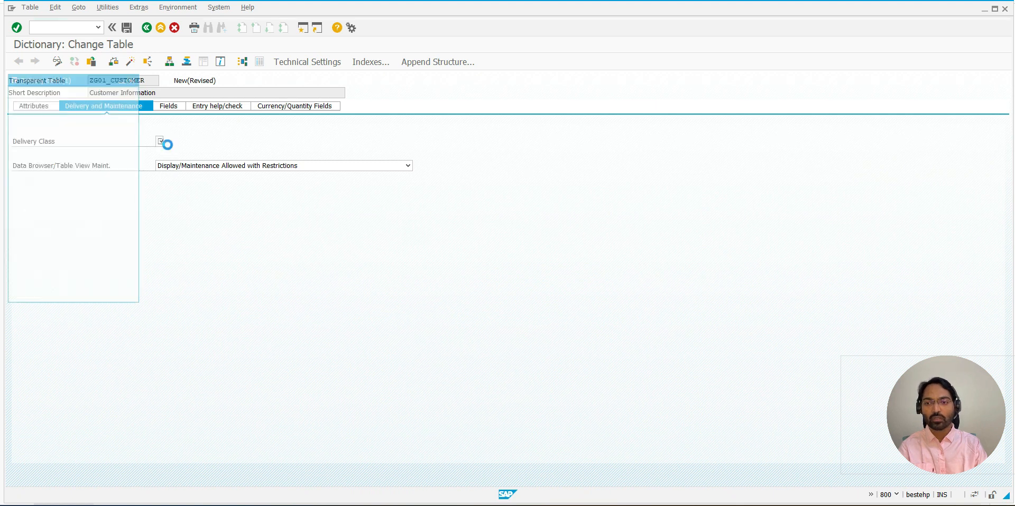
drag(133, 78, 230, 54)
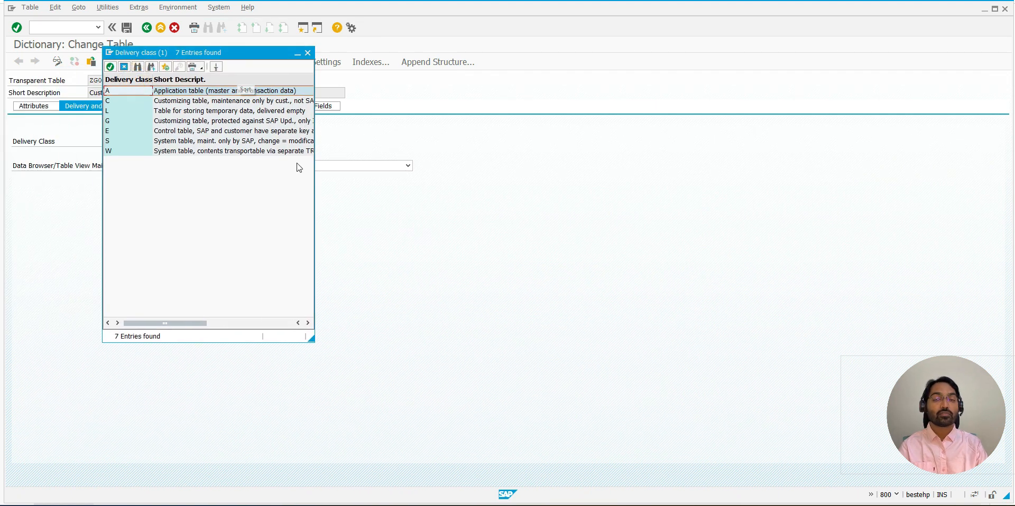
click(315, 180)
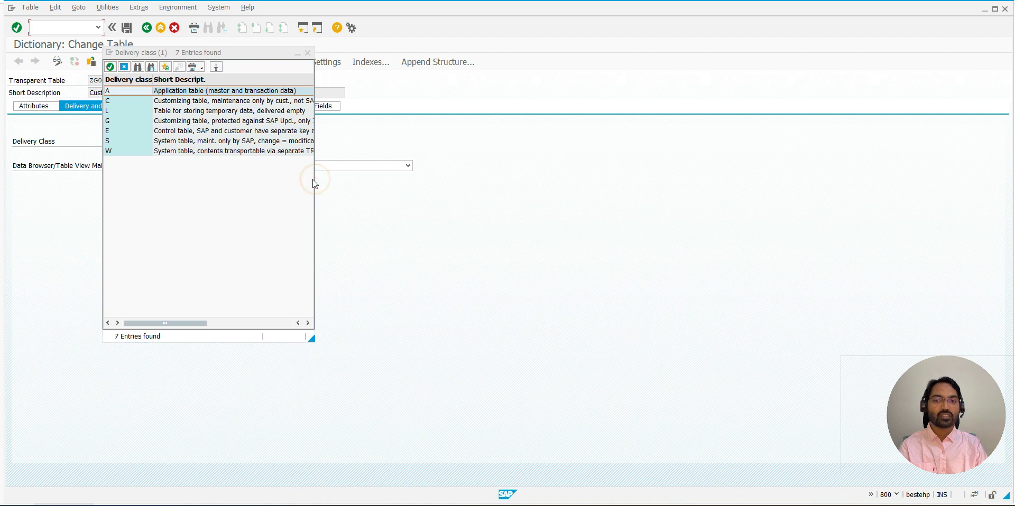
drag(315, 179, 402, 180)
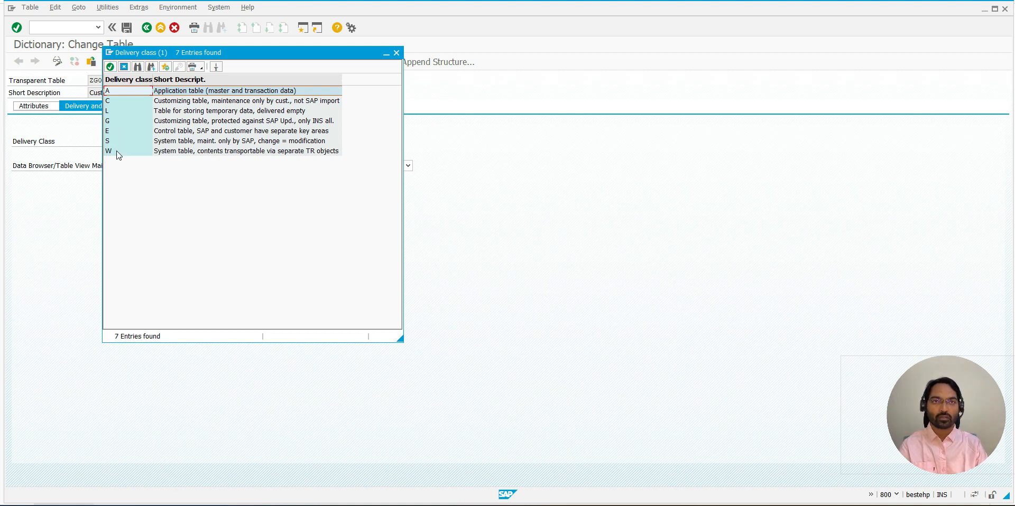
double_click(110, 91)
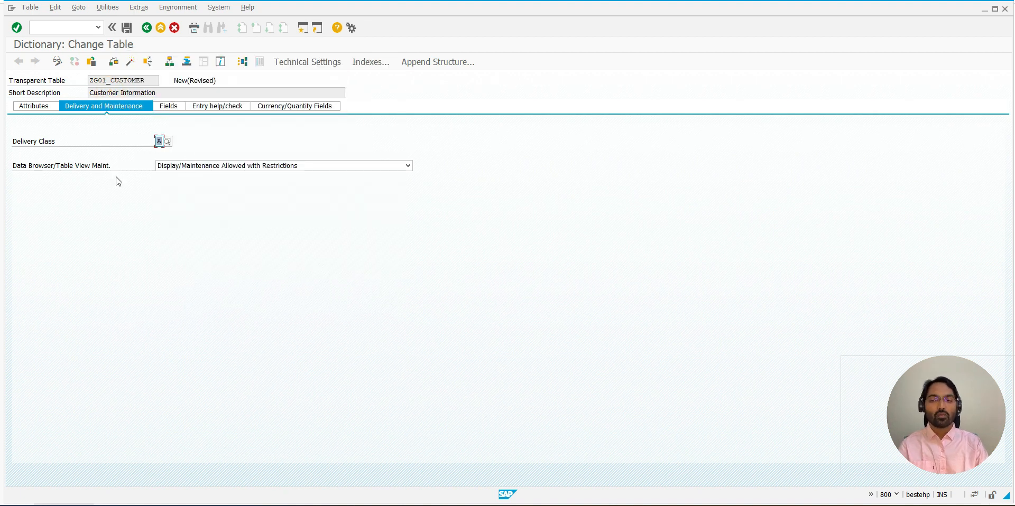
Set Data Browser/Table View Maint. to Display/Maintenance Allowed
drag(23, 142, 59, 146)
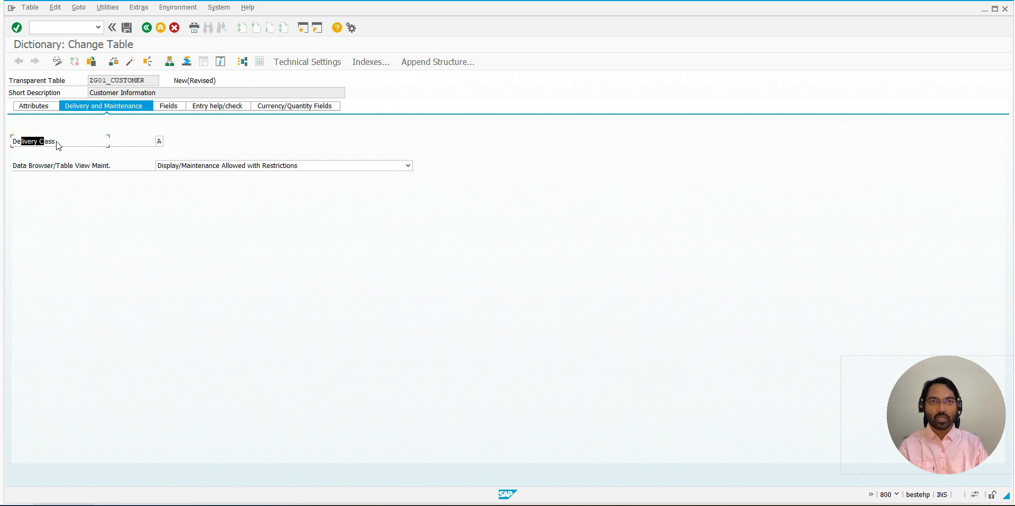
key(ctrl+c)
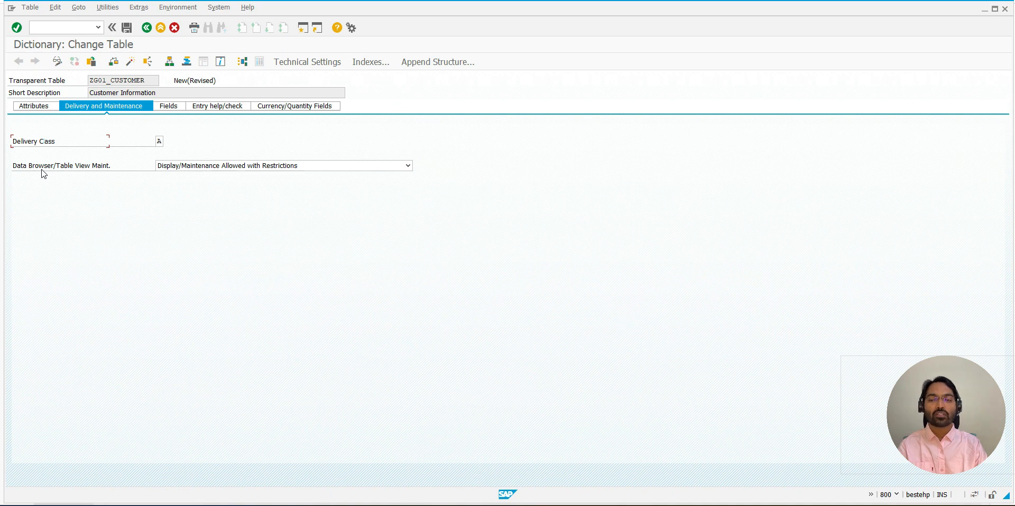
click(190, 168)
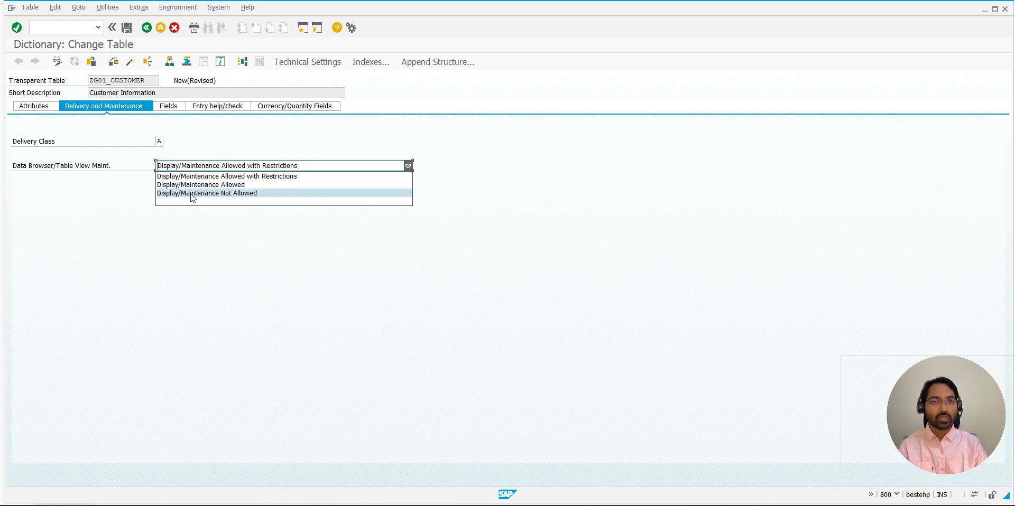
click(190, 185)
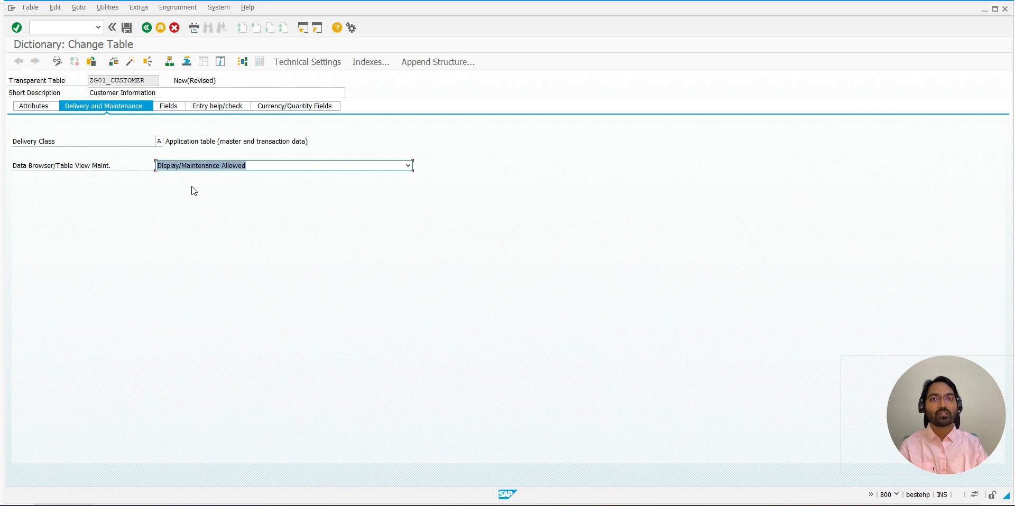
Save table ZG01_CUSTOMER as a local object without entering a package
click(127, 27)
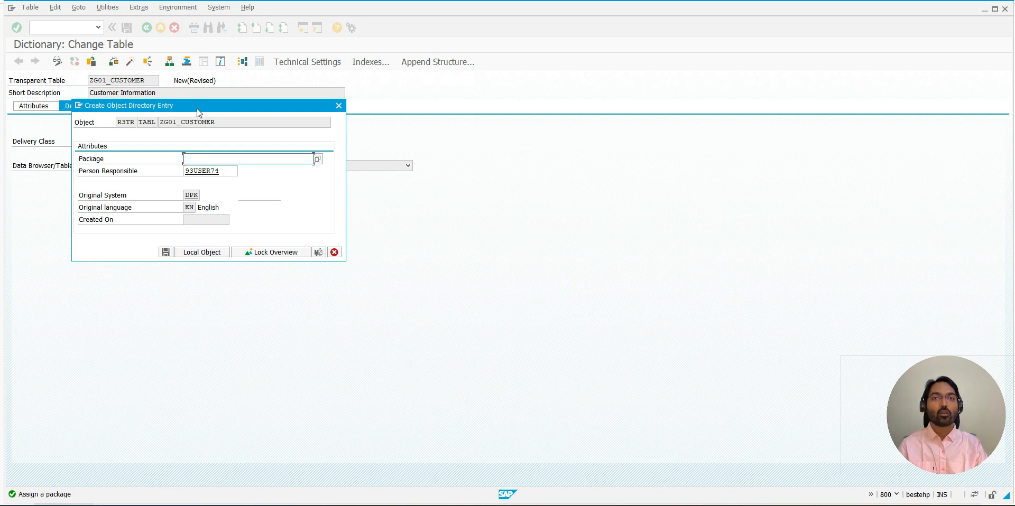
click(98, 158)
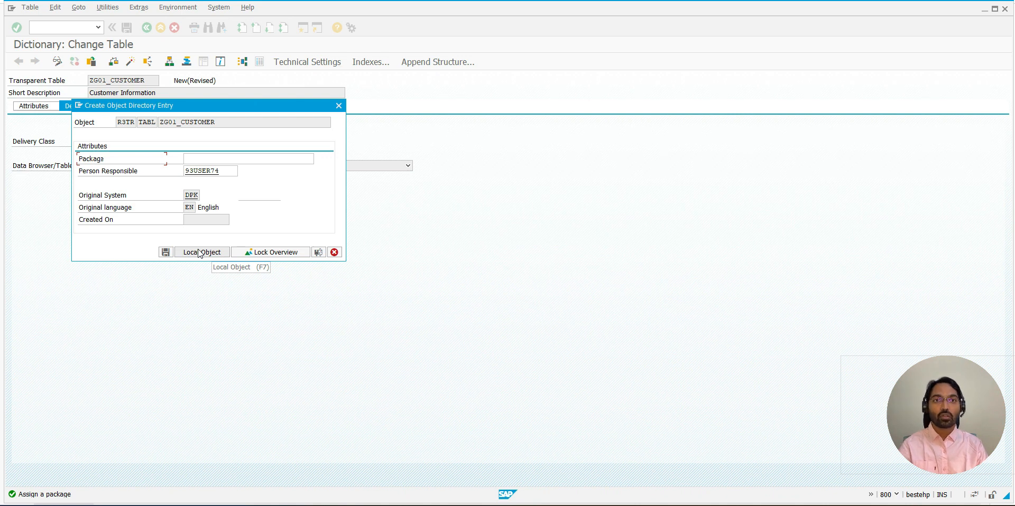
drag(84, 155, 134, 154)
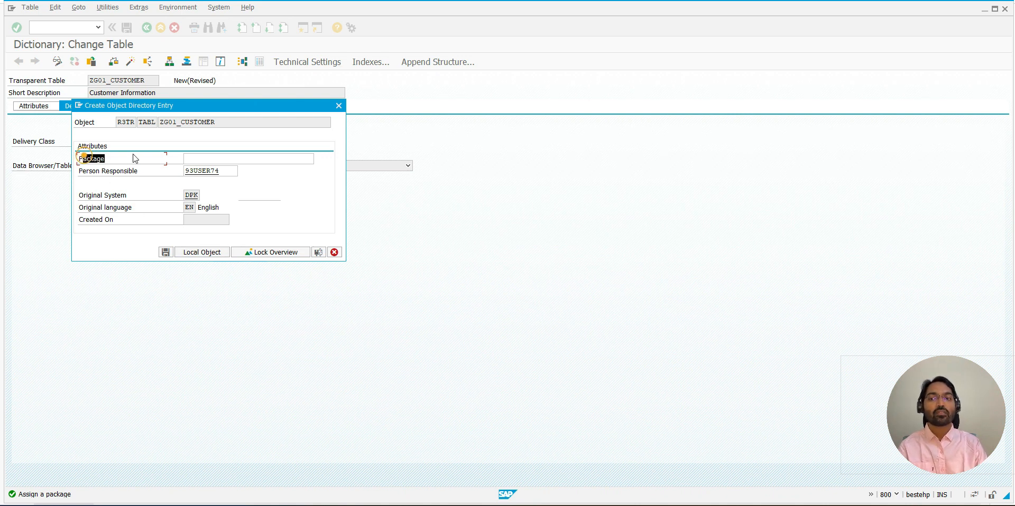
click(204, 160)
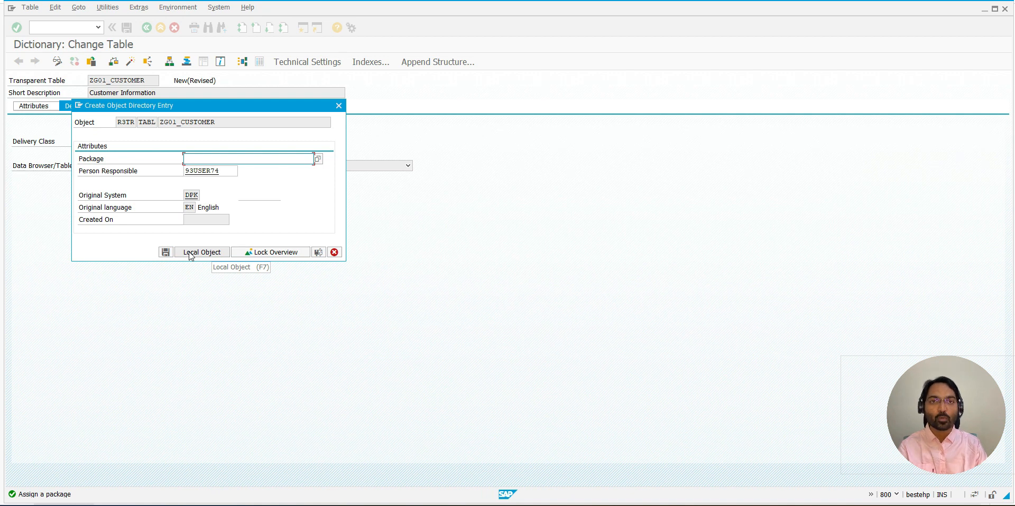
click(191, 254)
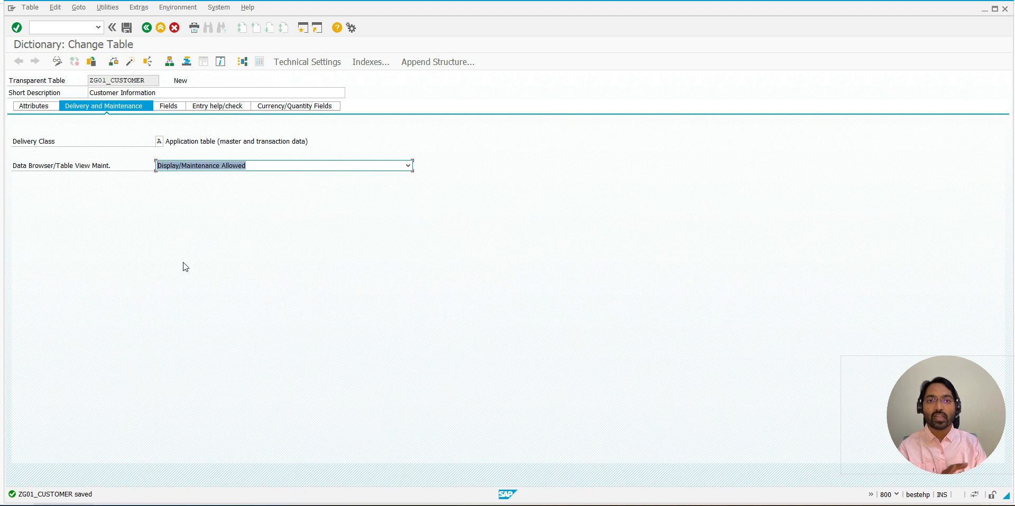
Examine the package assignment in the table's object directory entry, and close the entry without changing it
click(107, 7)
mouse_move(78, 10)
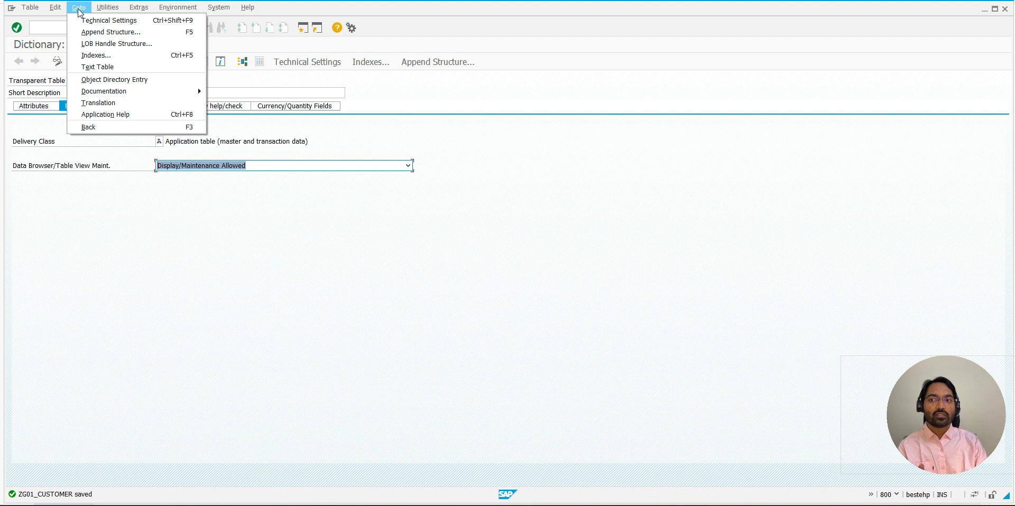
click(97, 80)
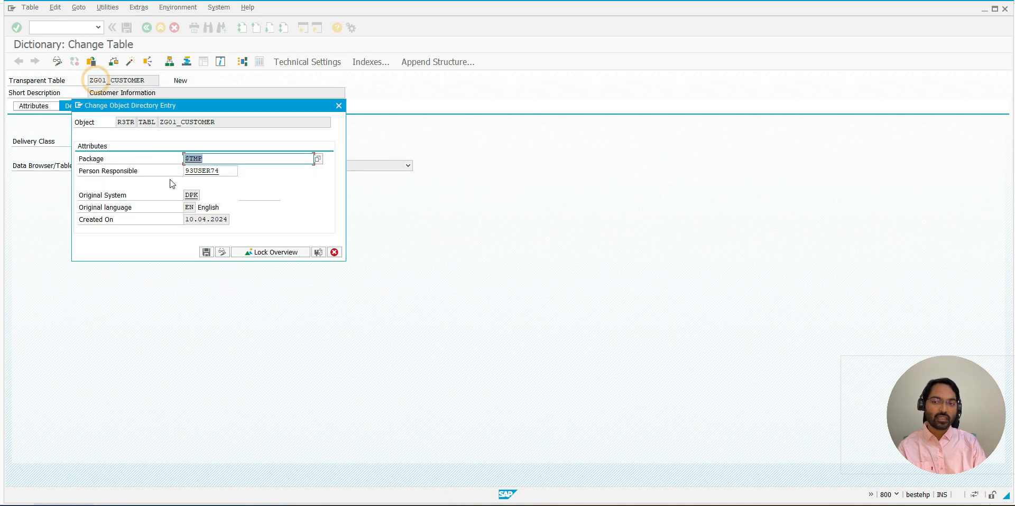
drag(205, 159, 181, 158)
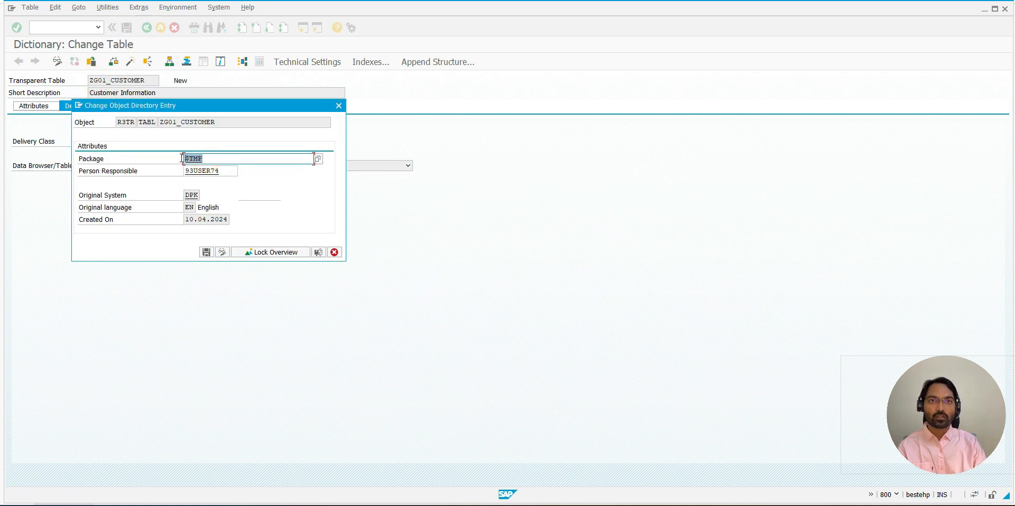
click(182, 158)
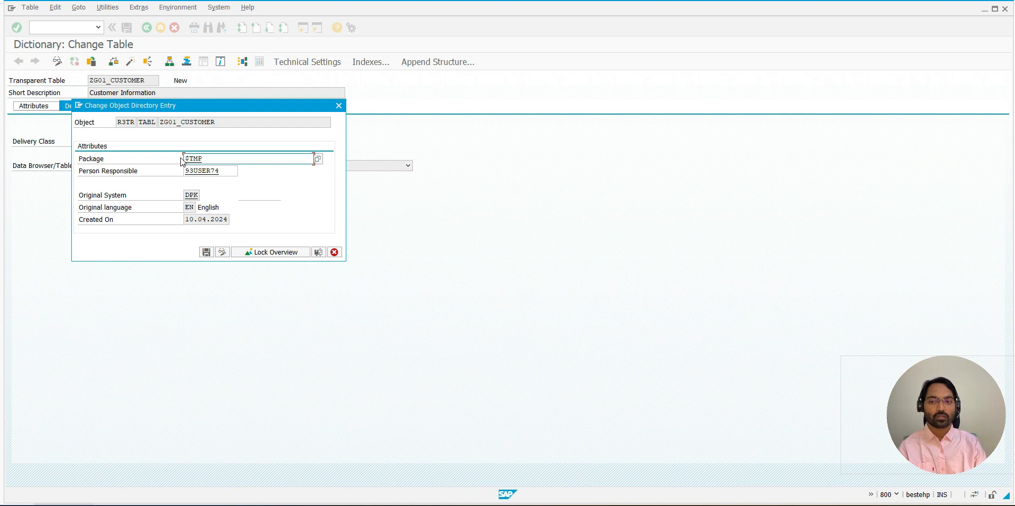
click(222, 252)
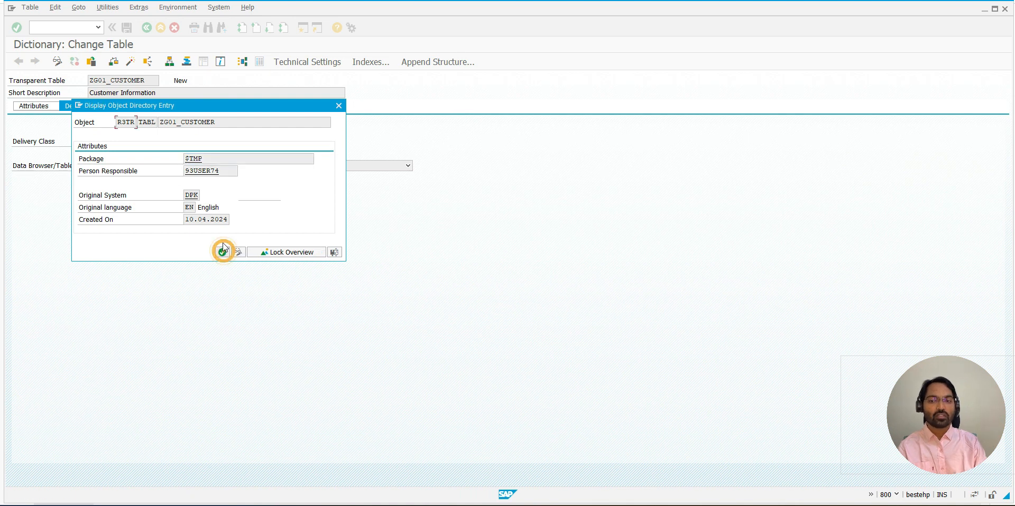
click(237, 252)
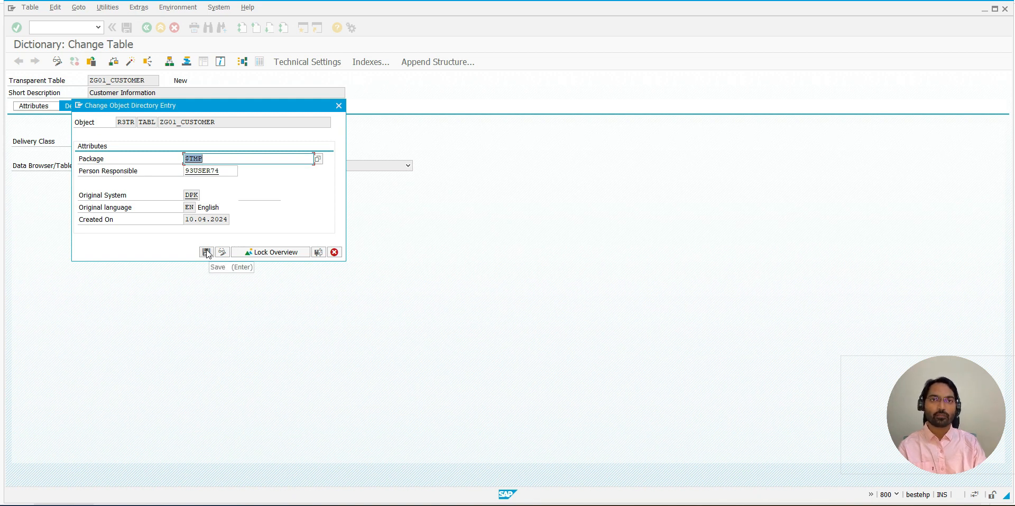
click(339, 106)
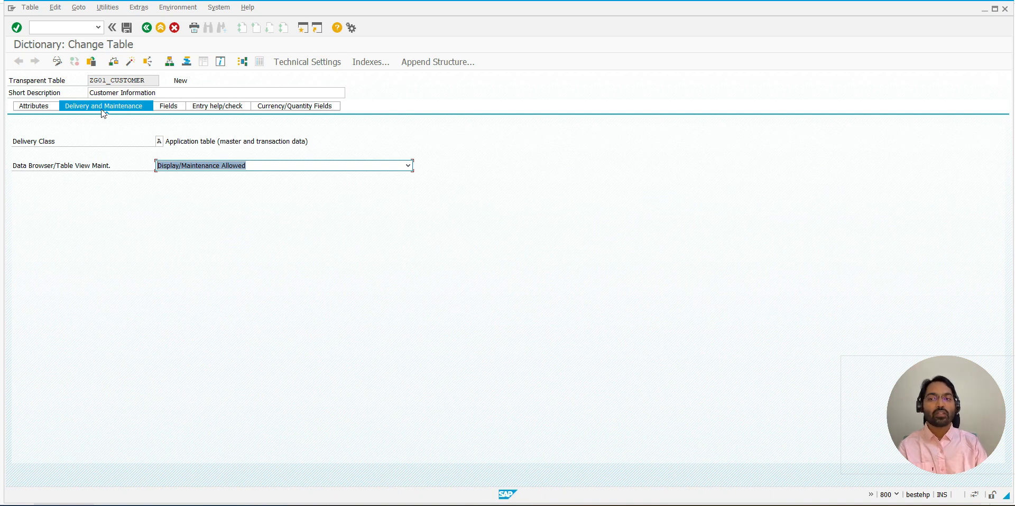
Open the table's field definitions, and review the handwritten PDF notes on domain, data element and key field
click(160, 109)
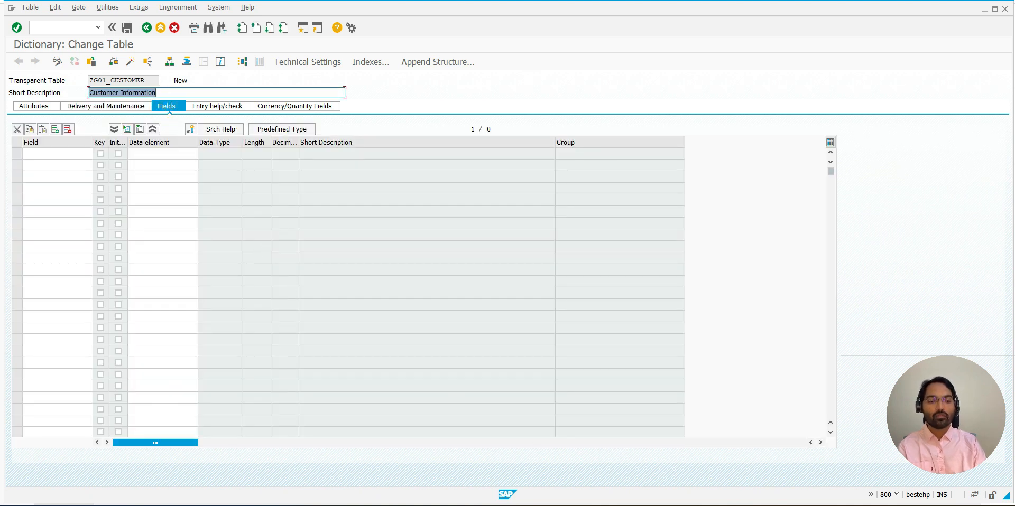
key(alt+Tab)
scroll(439, 181, up, 12)
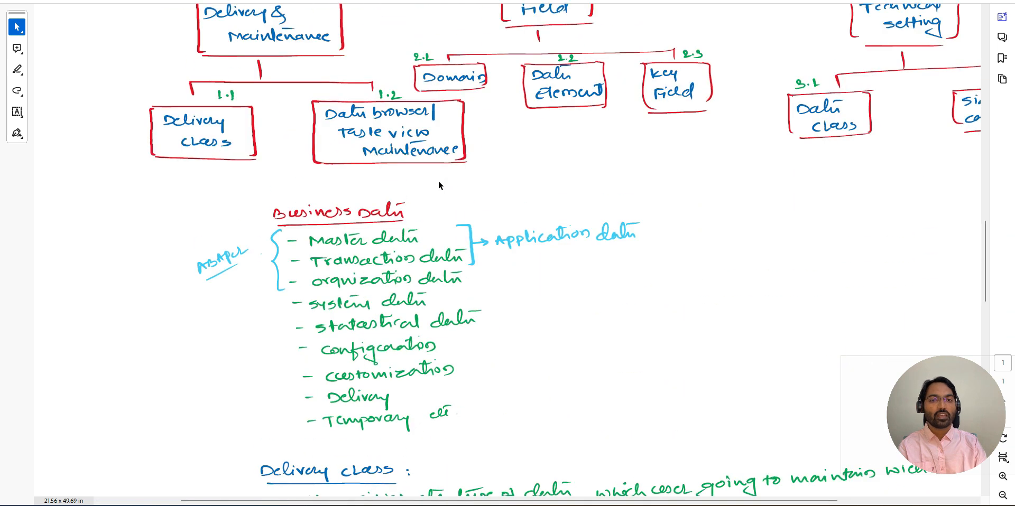
scroll(439, 181, up, 5)
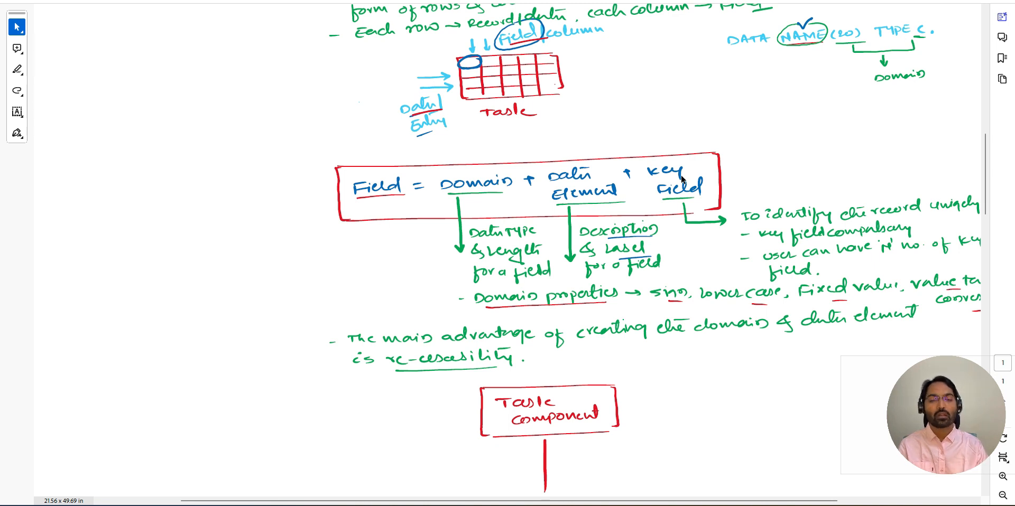
Return to the SAP table's field list and widen its Key column
key(alt+Tab)
click(42, 154)
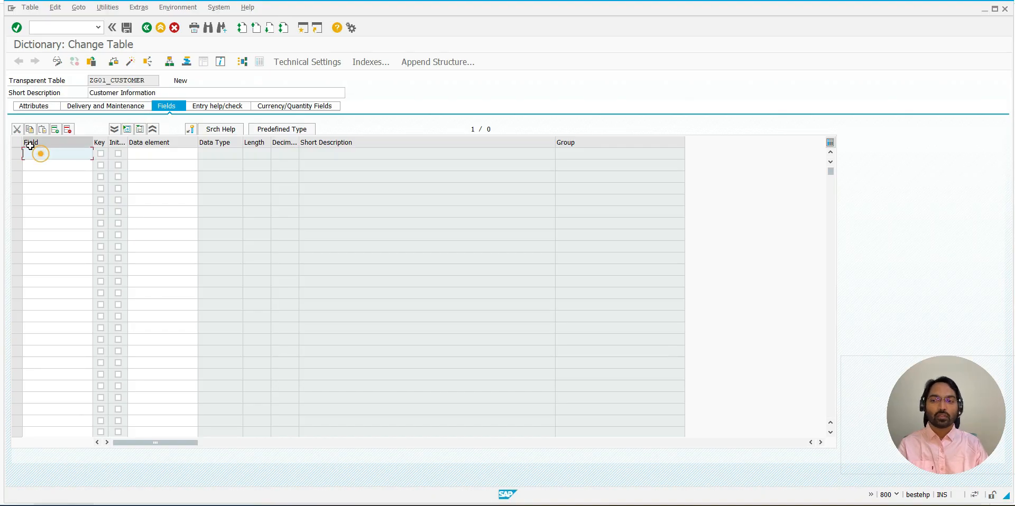
click(28, 142)
click(29, 142)
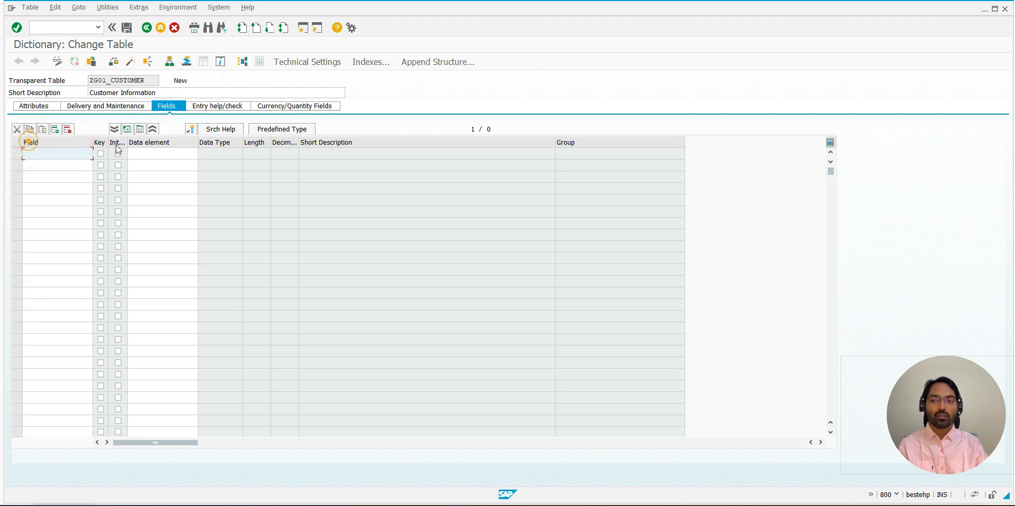
drag(107, 142, 137, 142)
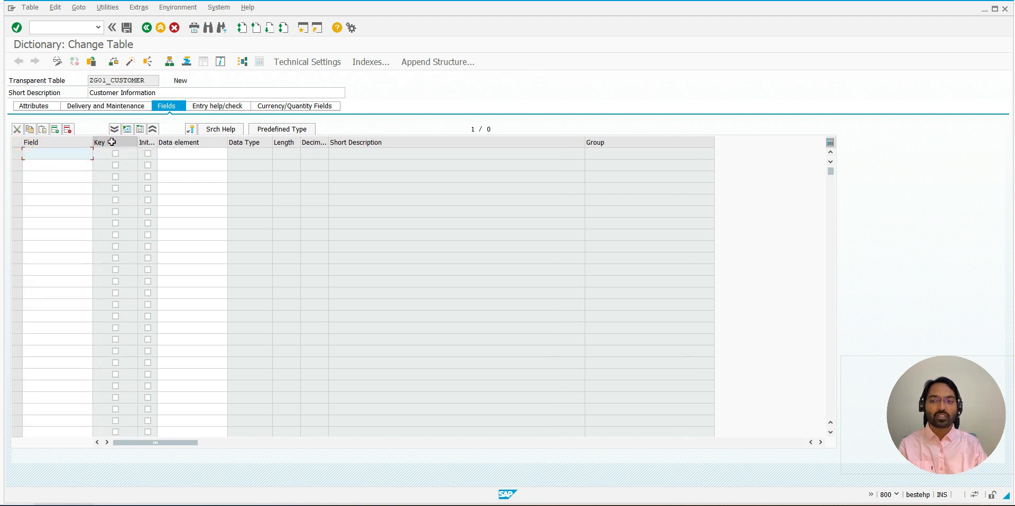
Widen the Initial Values column in the table's field list so its full heading can be read
click(112, 142)
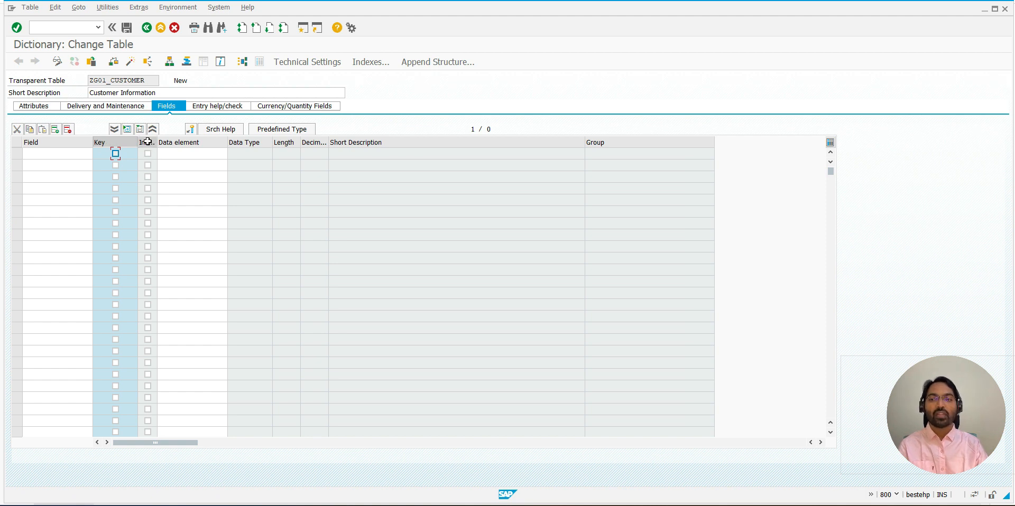
drag(157, 143, 183, 143)
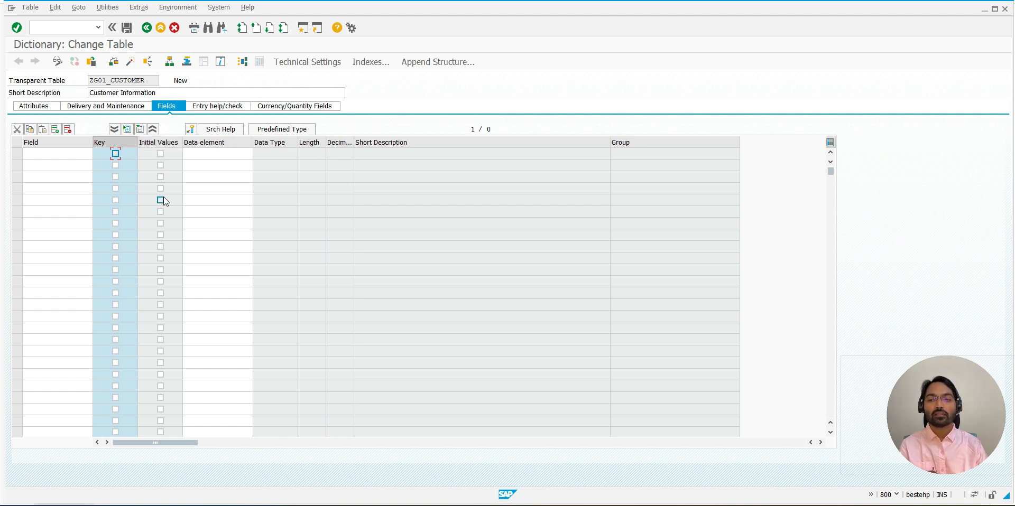
click(160, 154)
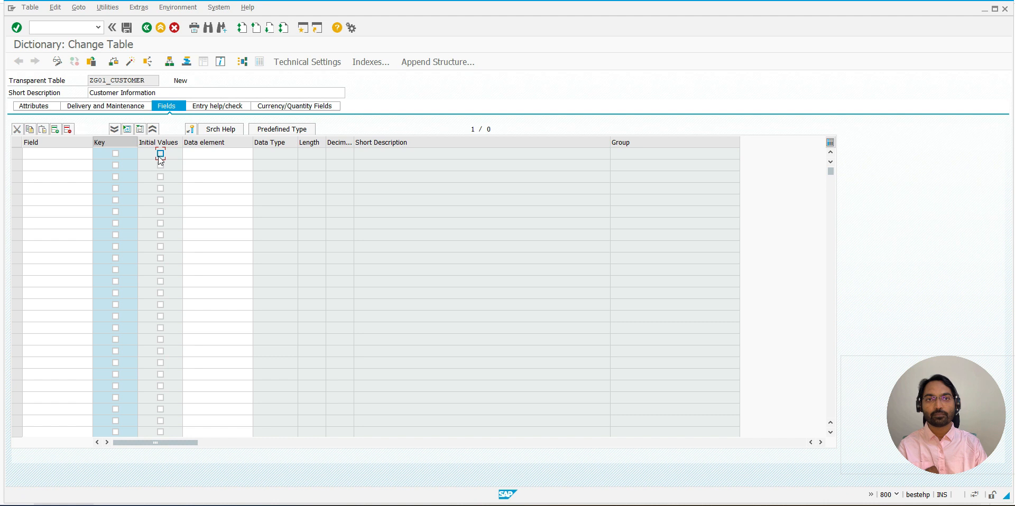
click(212, 141)
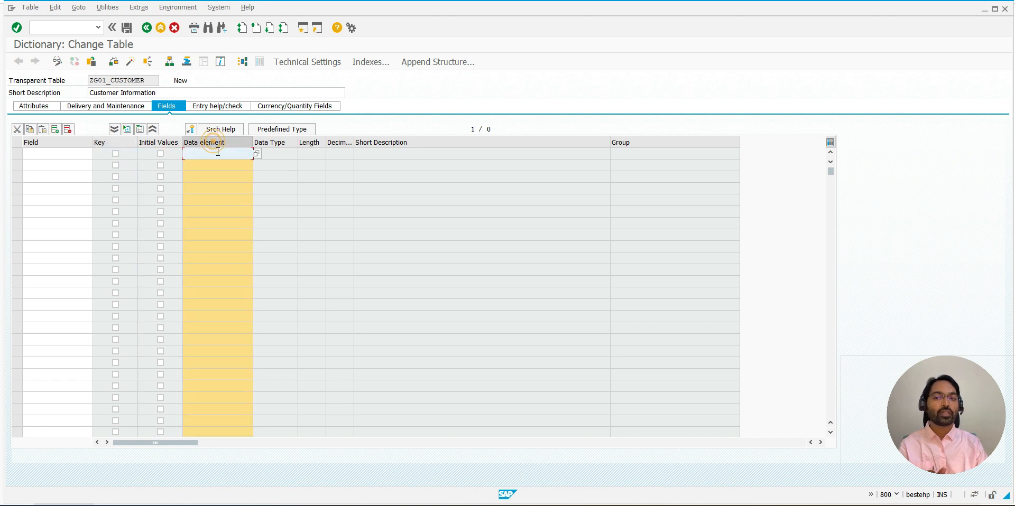
click(215, 142)
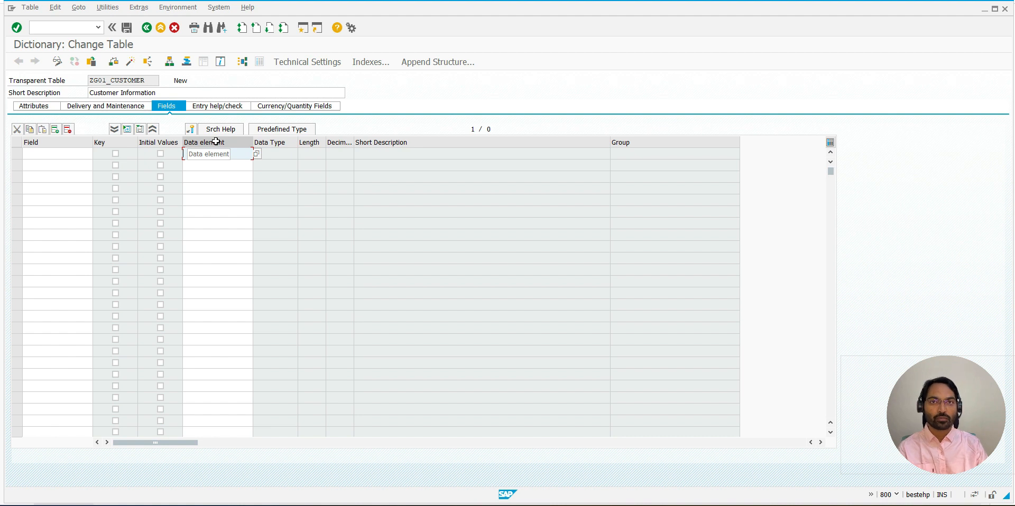
Check the planned customer fields on the whiteboard and enter CUST_ID as the table's first field name
click(65, 155)
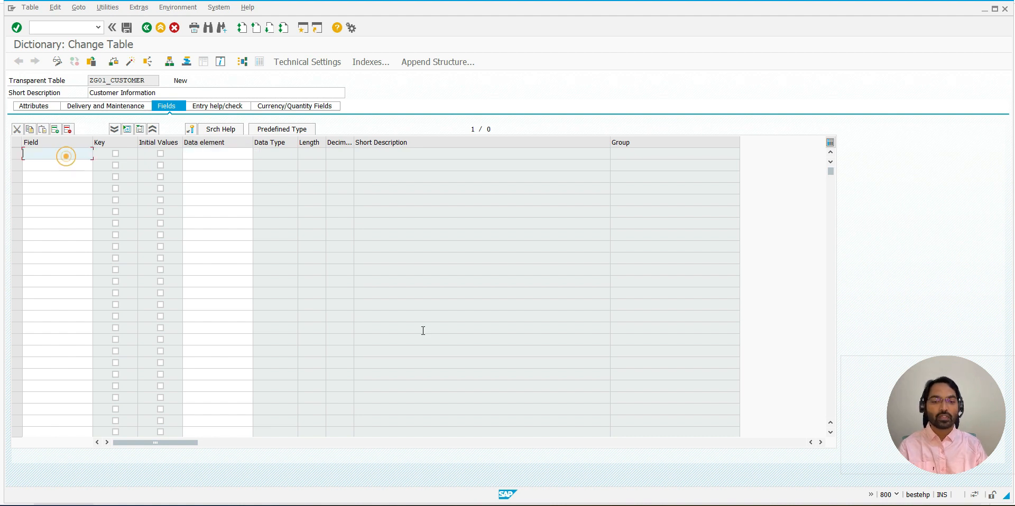
click(581, 505)
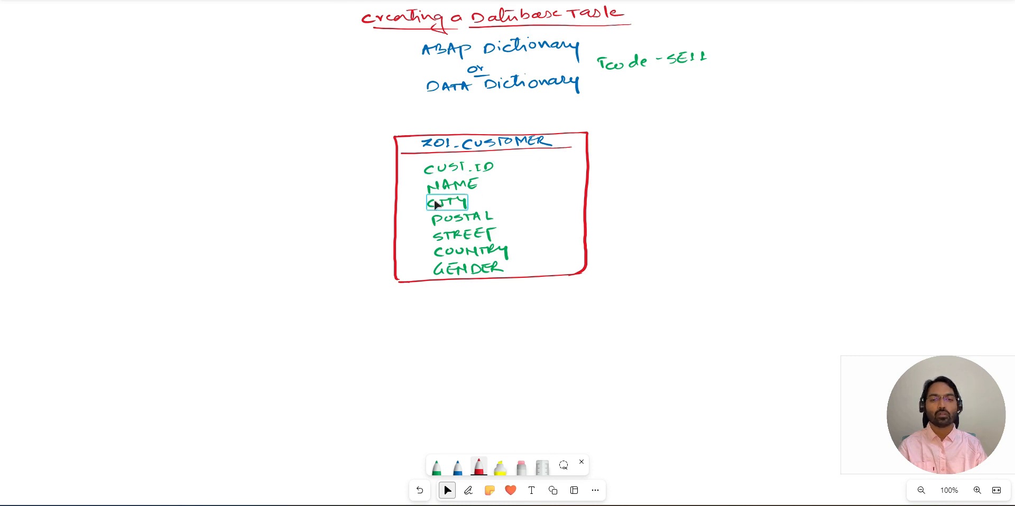
key(alt+Tab)
click(65, 153)
text(CU)
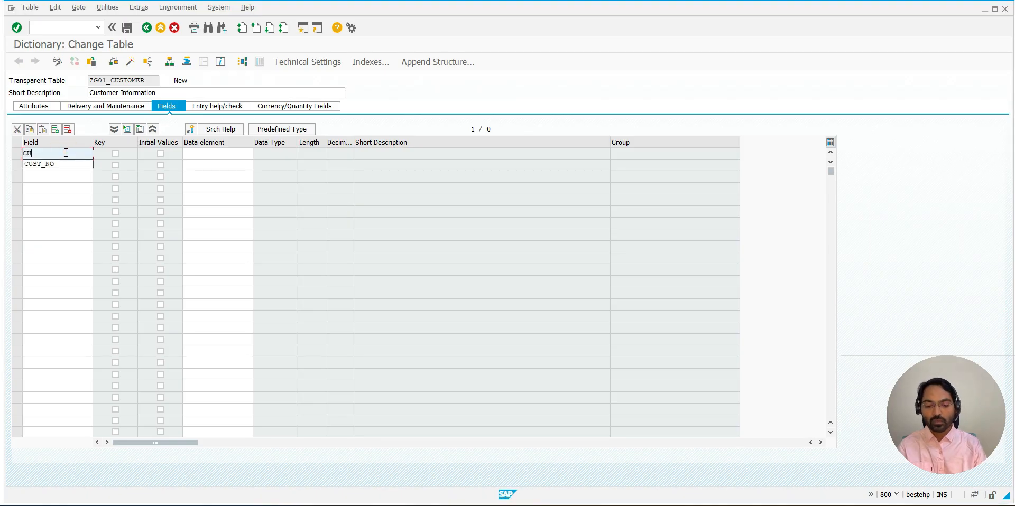
text(ST_ID)
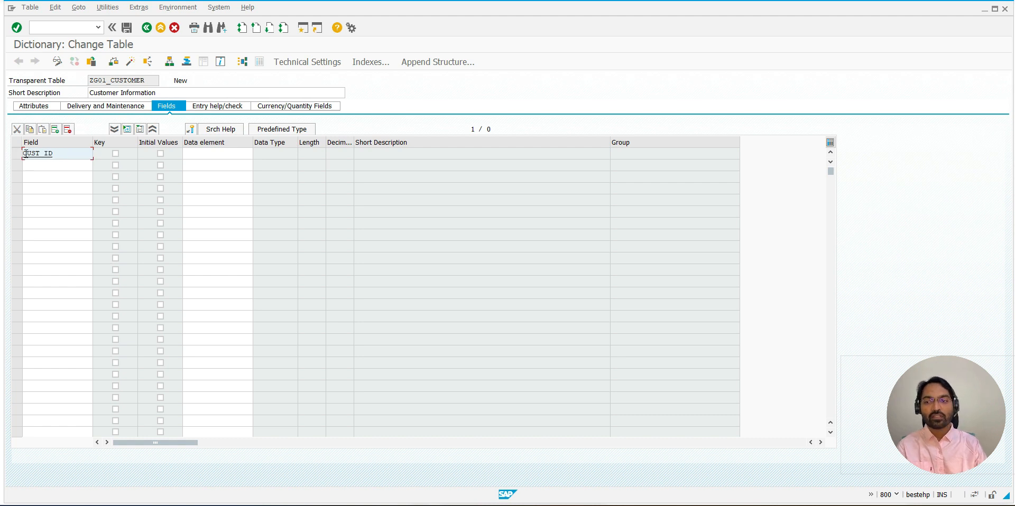
drag(24, 154, 64, 153)
click(65, 153)
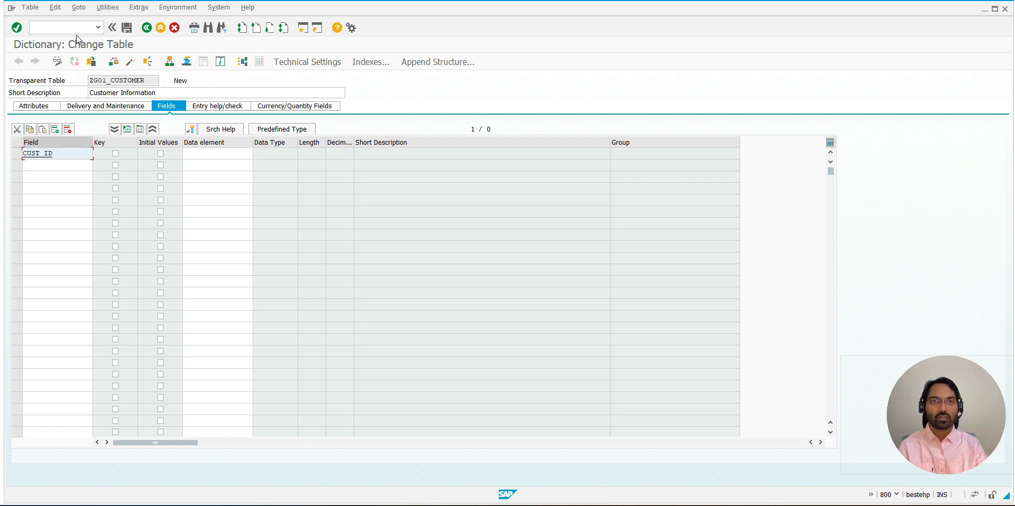
Copy the CUST_ID field name, open Notepad and close the old program text shown there
drag(54, 153, 23, 156)
key(ctrl+c)
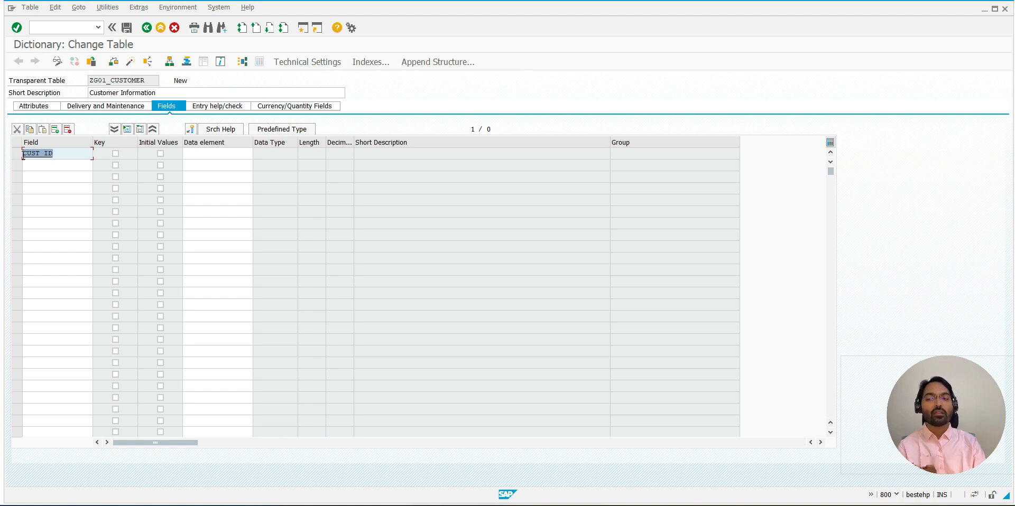
click(23, 154)
key(super)
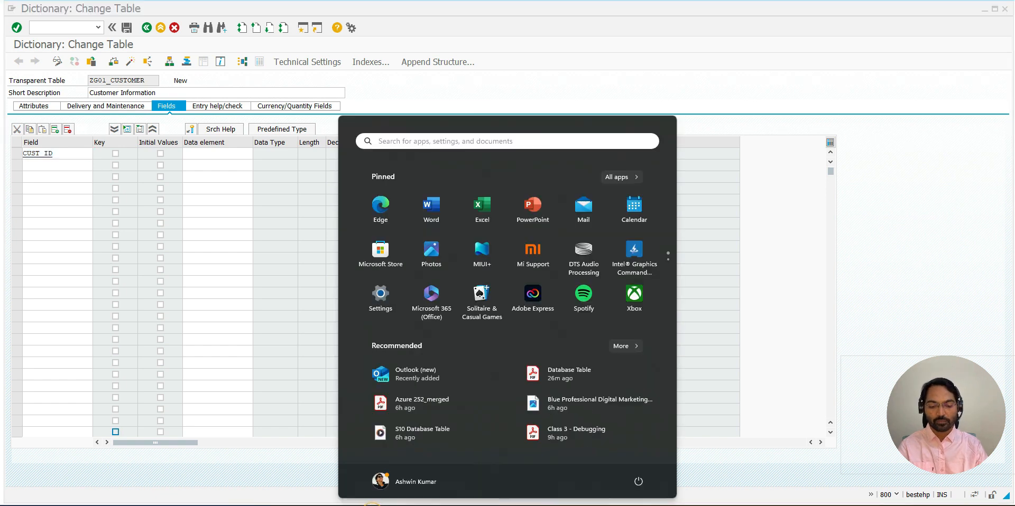
text(notepad)
key(Return)
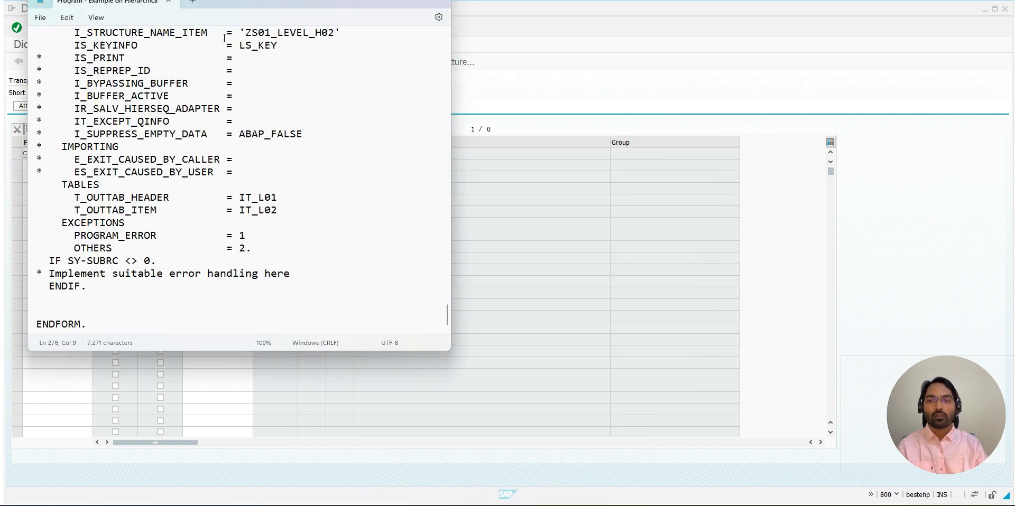
click(168, 2)
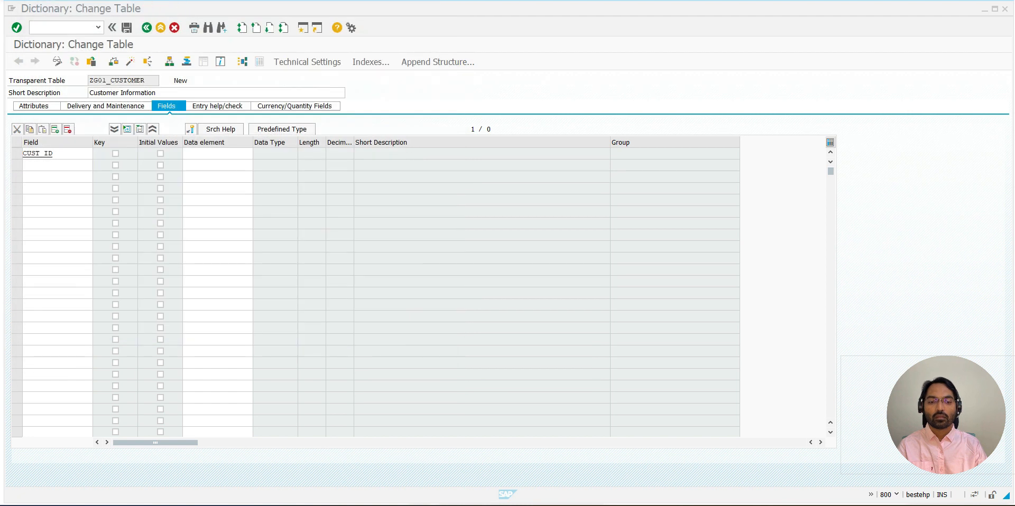
Open a blank Notepad document and position its window so the field name in the SAP table stays visible
key(super)
text(not)
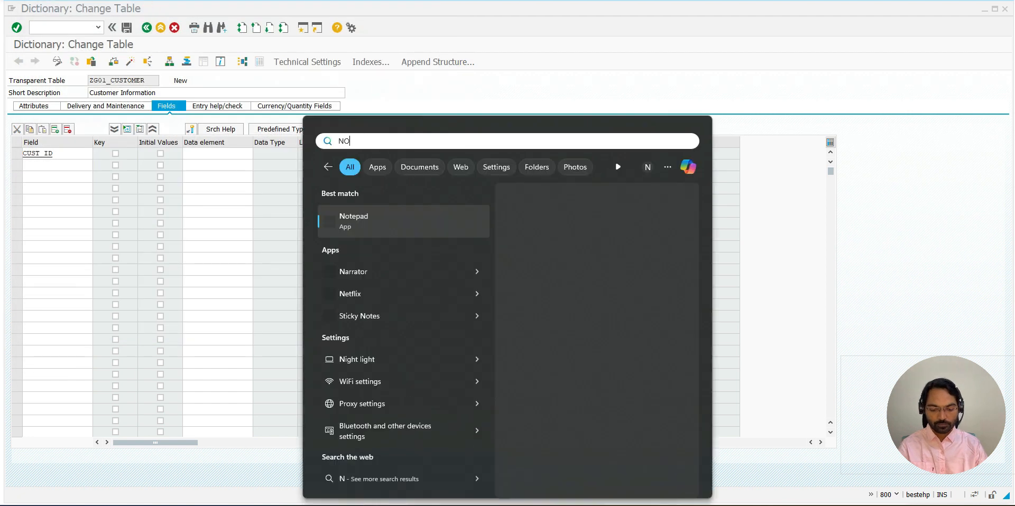
key(Return)
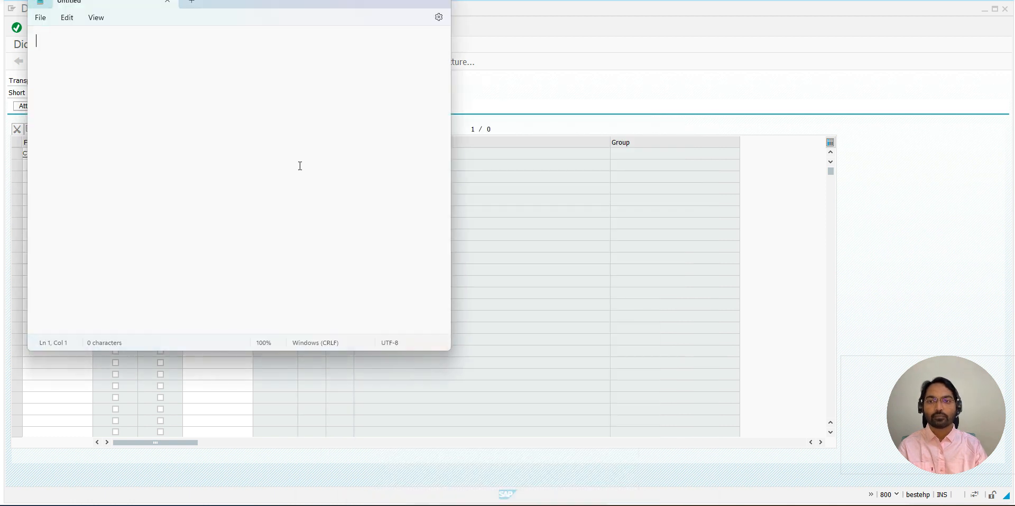
drag(240, 37, 268, 120)
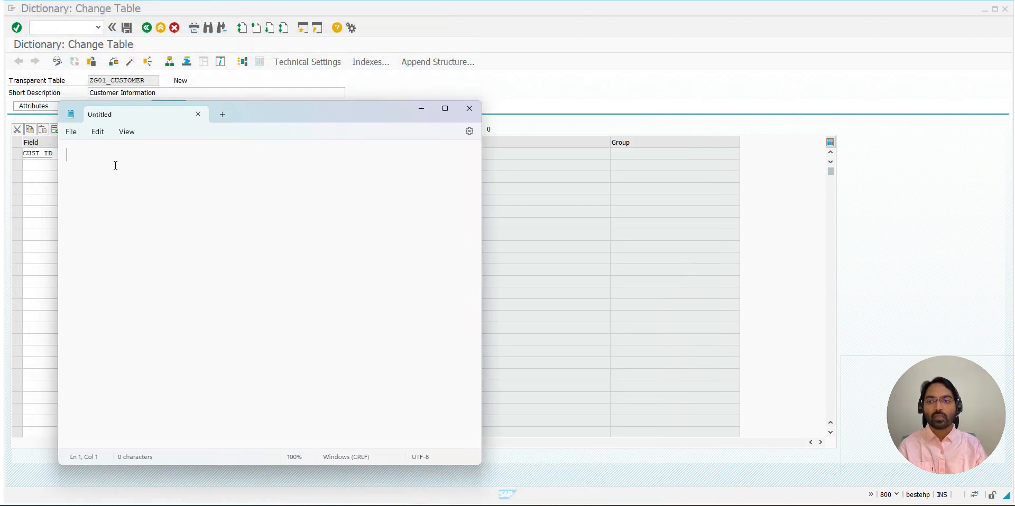
drag(326, 108, 443, 110)
Copy the field name from the SAP table into Notepad and re-enter the underscore between CUST and ID
click(66, 154)
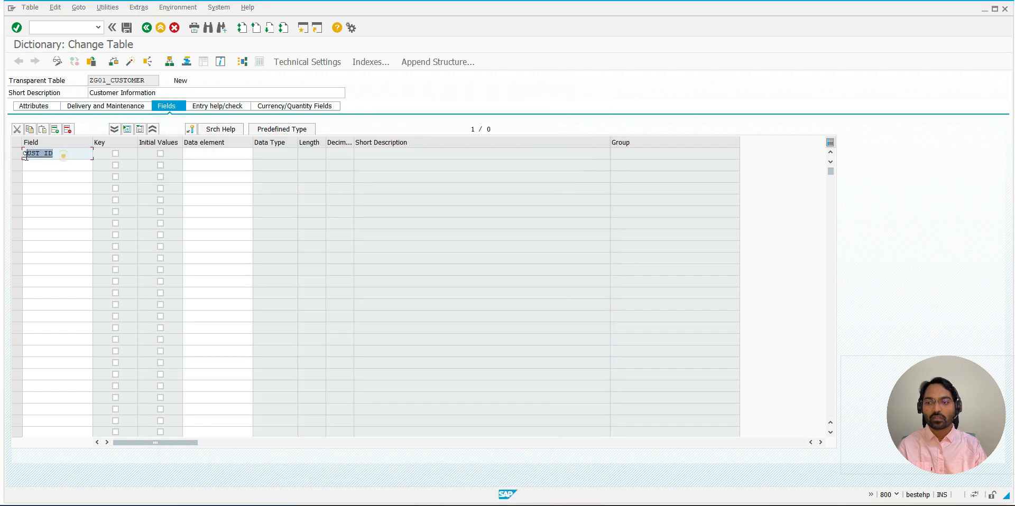
key(alt+Tab)
key(ctrl+v)
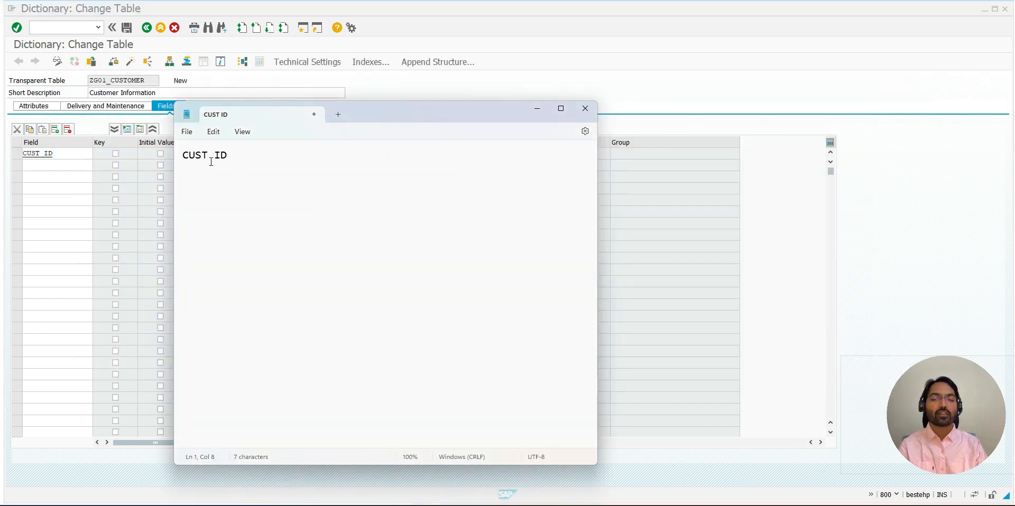
click(216, 156)
key(BackSpace)
text(_)
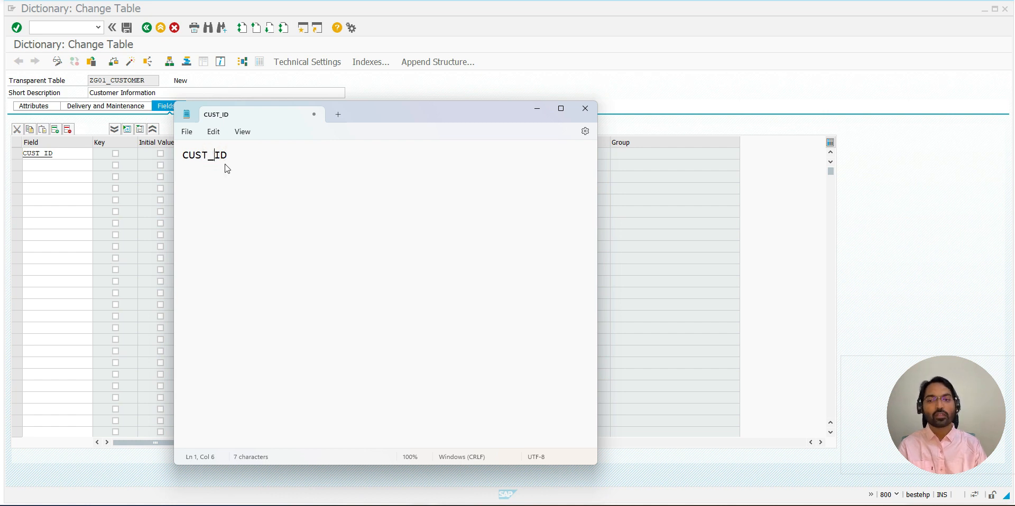
key(BackSpace)
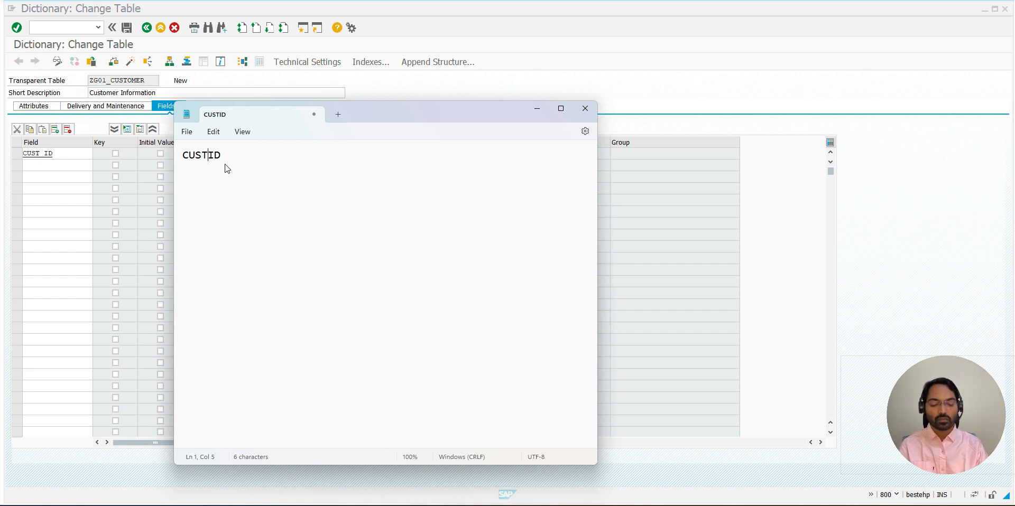
text(_)
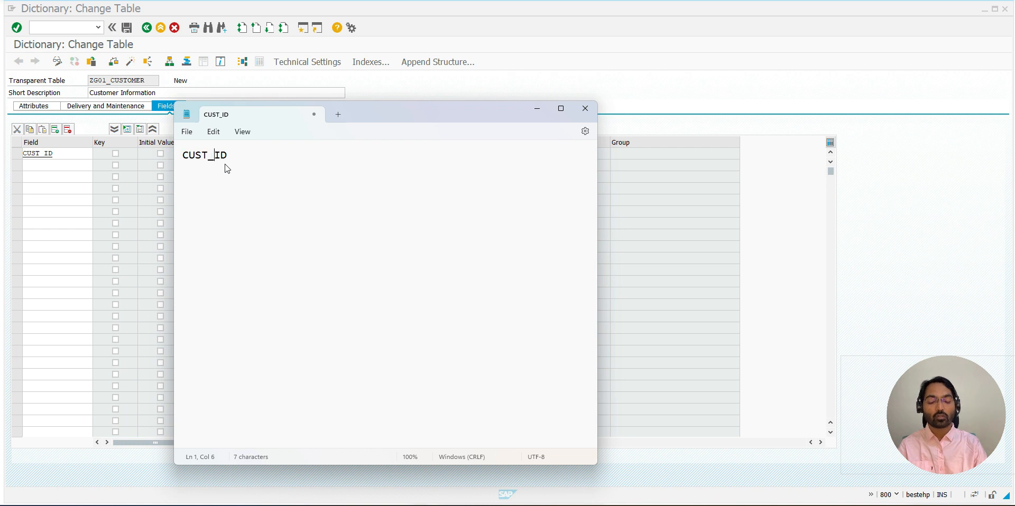
Return to the SAP table and re-enter the first field name as CUST_ID
double_click(228, 155)
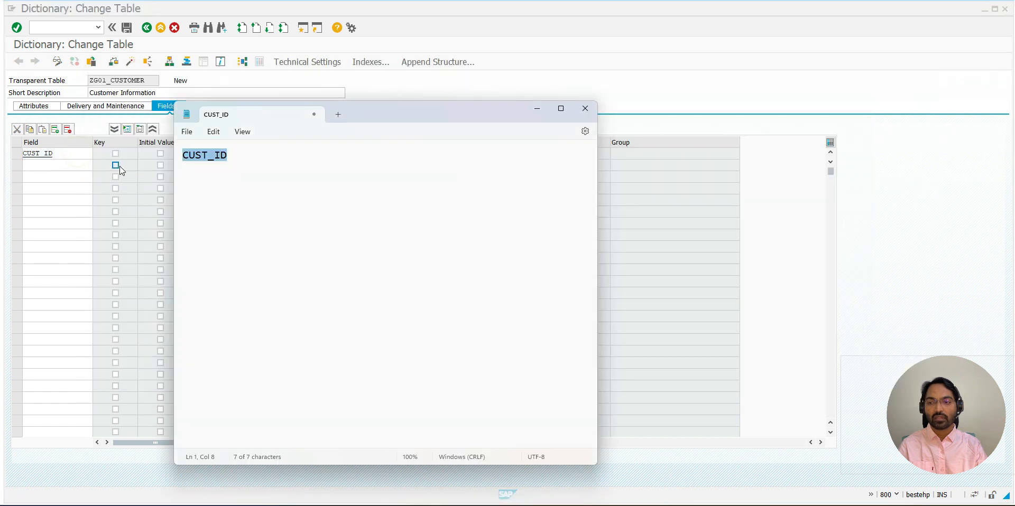
click(85, 157)
click(85, 154)
key(shift+Home)
key(BackSpace)
text(CUST_ID)
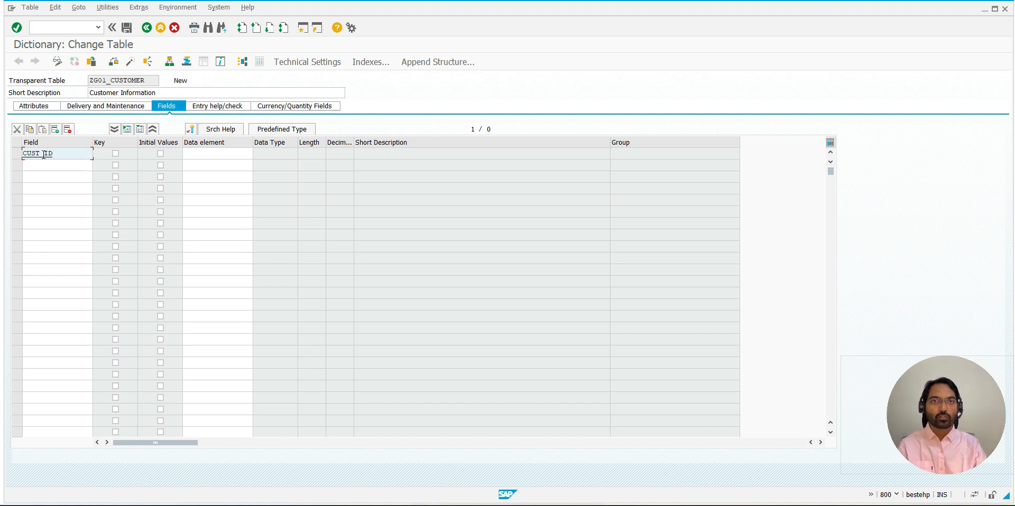
Replace the Notepad text with a fresh copy of the SAP field name, minimise Notepad and return to the field list
drag(54, 158, 22, 157)
key(ctrl+c)
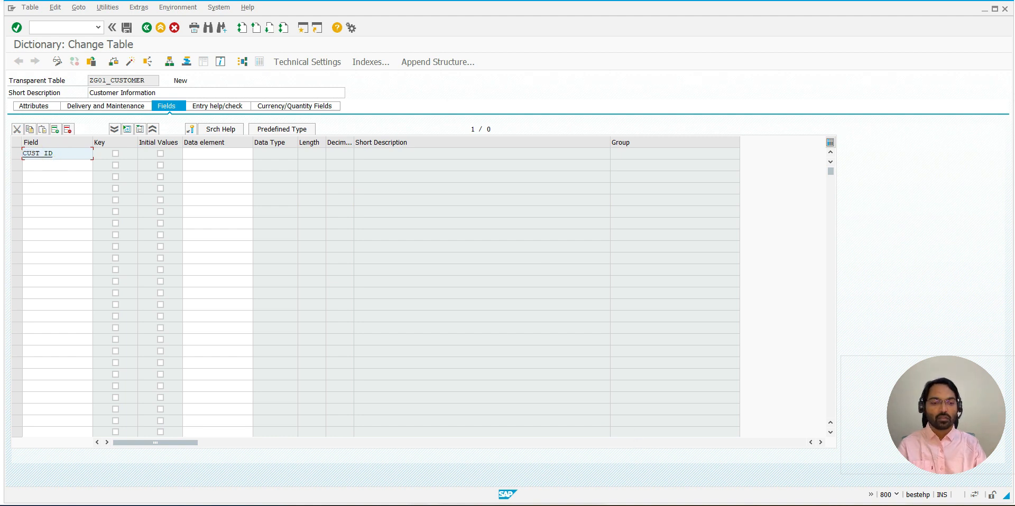
click(622, 505)
key(Delete)
key(ctrl+v)
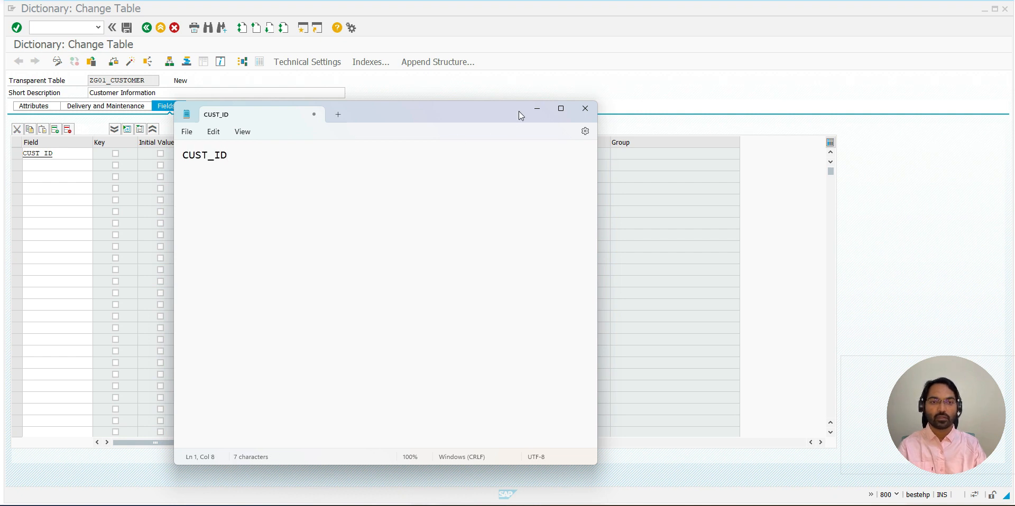
click(538, 111)
click(54, 154)
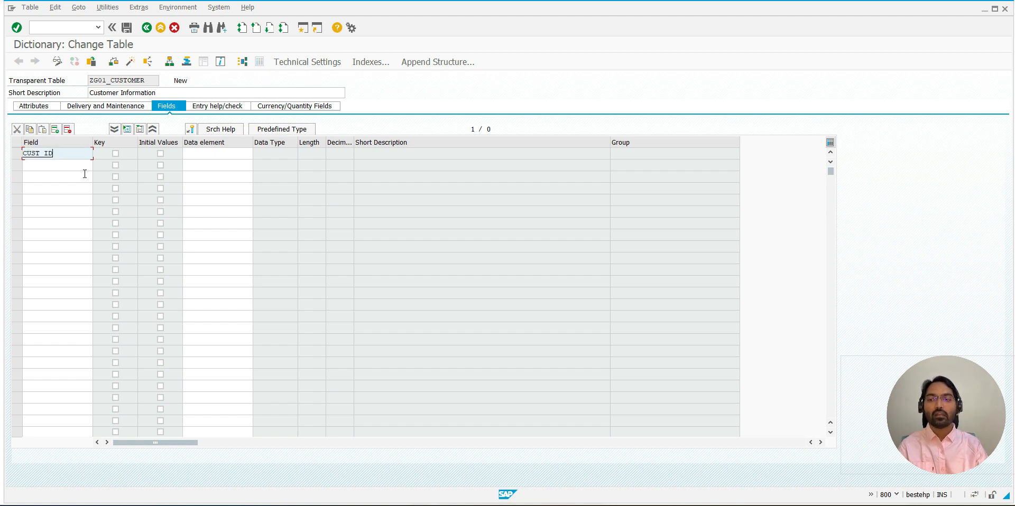
Mark the CUST_ID field as a key field and enable Initial Values for it
click(115, 153)
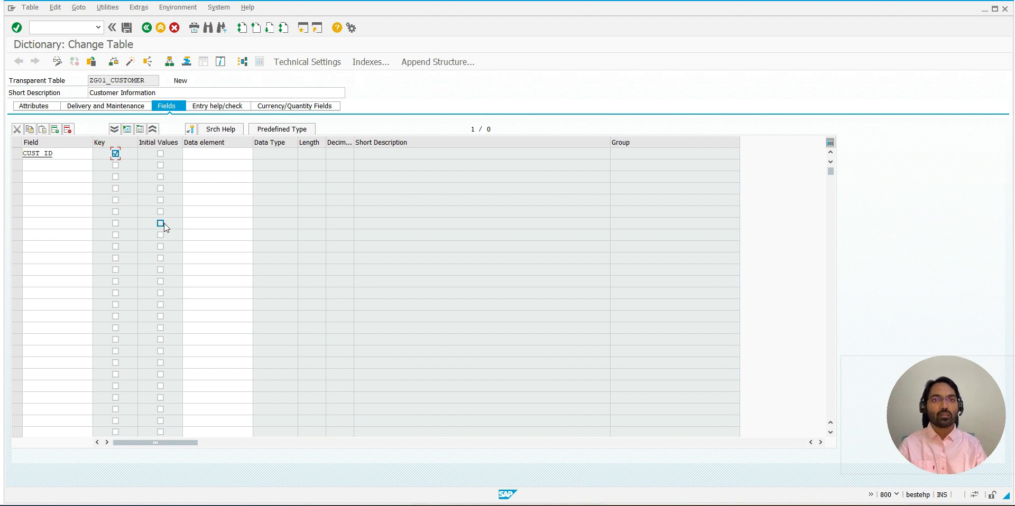
drag(54, 155, 24, 156)
key(Left)
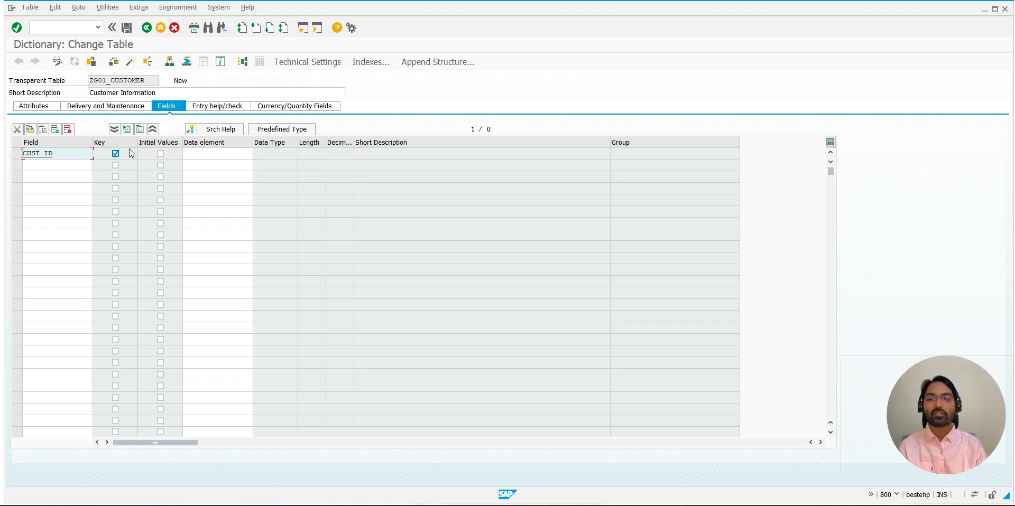
click(160, 153)
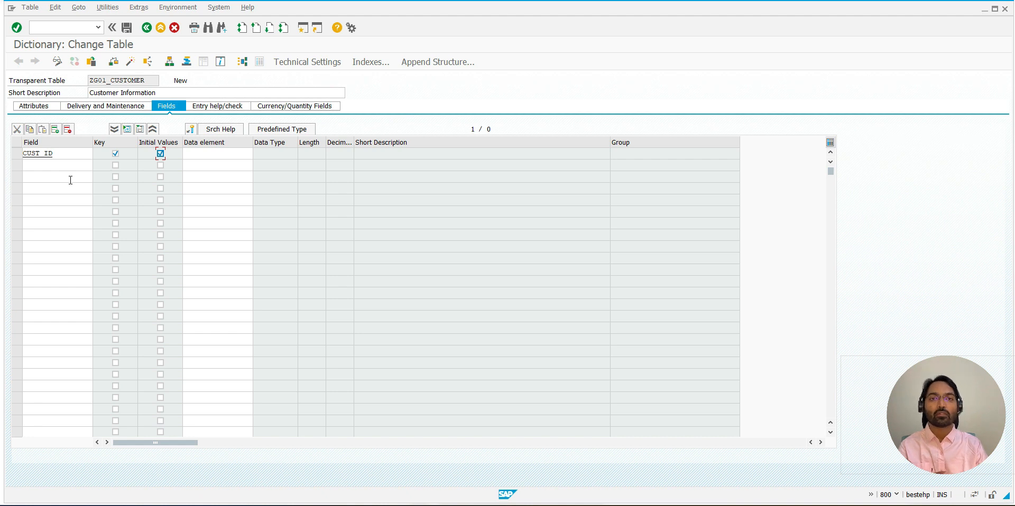
Point out the data element column for CUST_ID, and review the data dictionary subobjects in the handwritten PDF notes
click(59, 154)
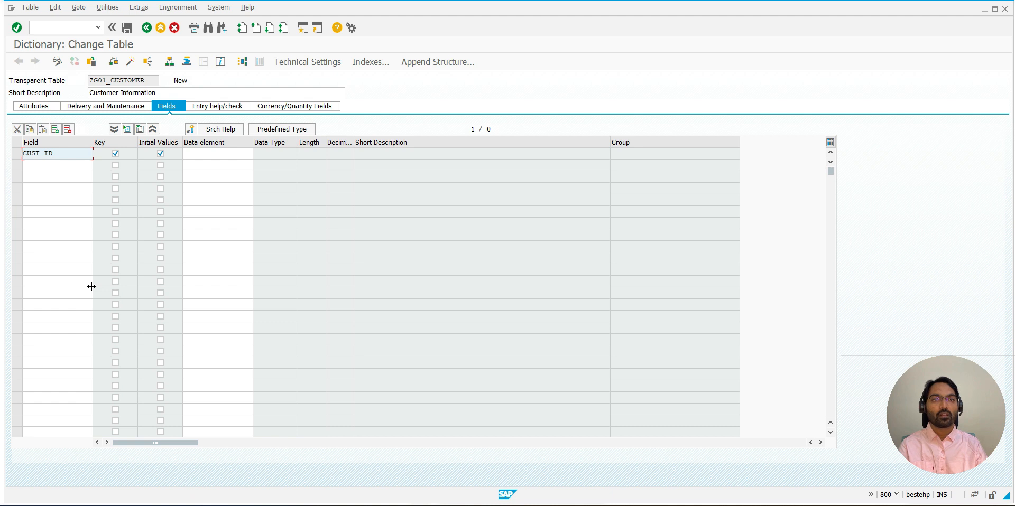
click(207, 153)
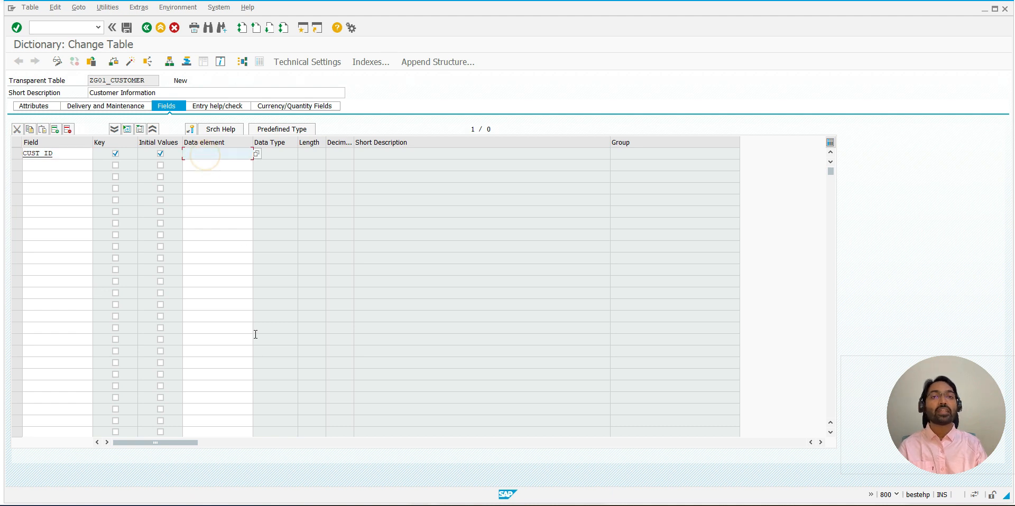
drag(60, 153, 22, 153)
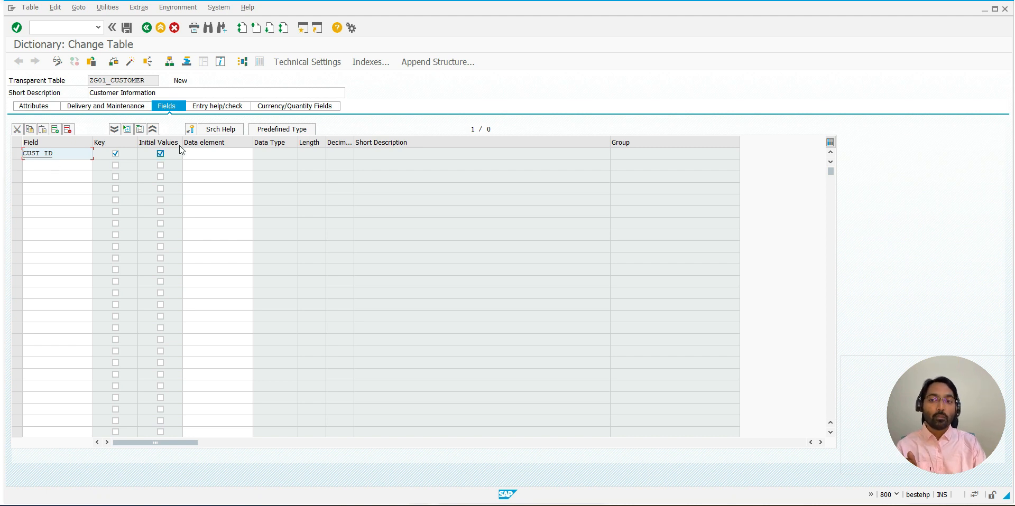
click(202, 141)
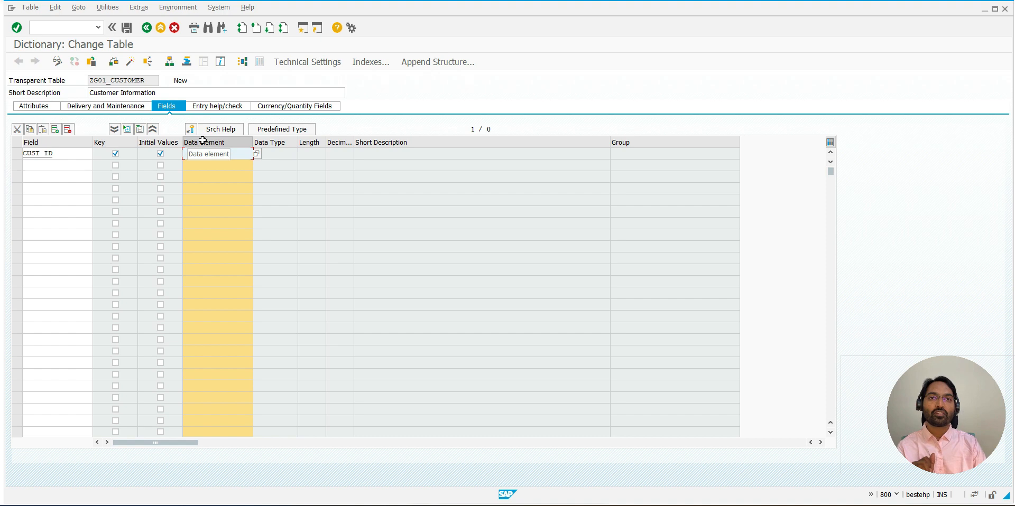
click(642, 505)
scroll(360, 154, up, 2)
scroll(360, 150, up, 4)
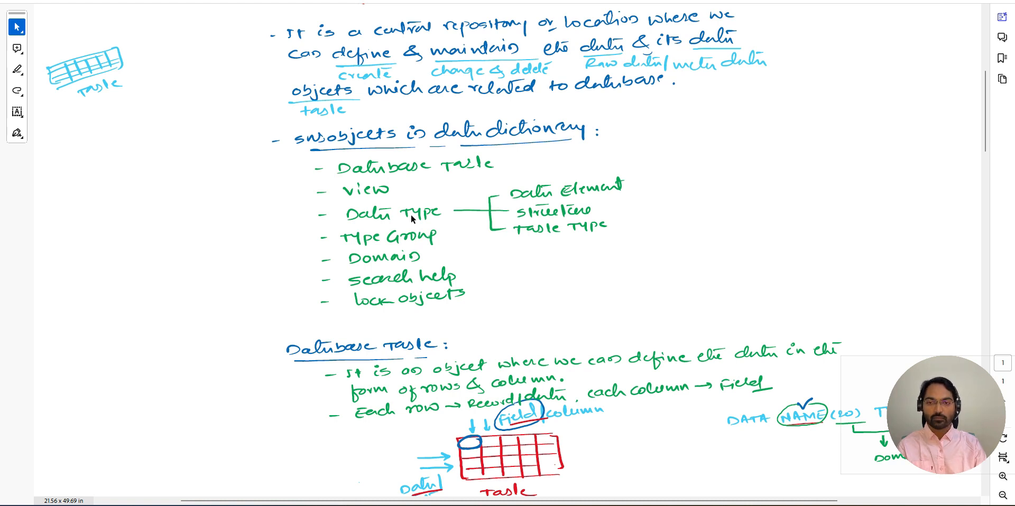
Switch back to the SAP table and enter ZG01_CUST_ID as the data element of the CUST_ID field
key(alt+Tab)
click(58, 155)
double_click(58, 156)
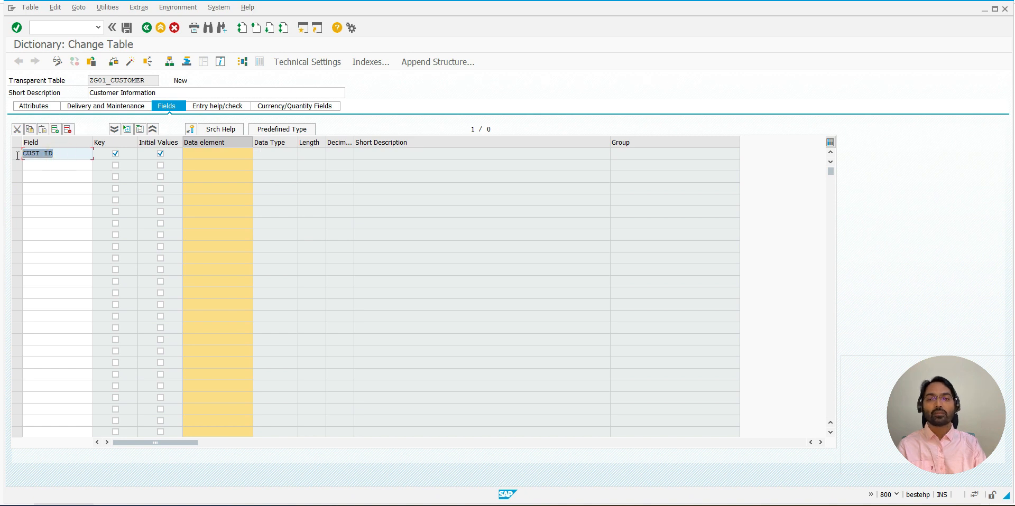
click(201, 154)
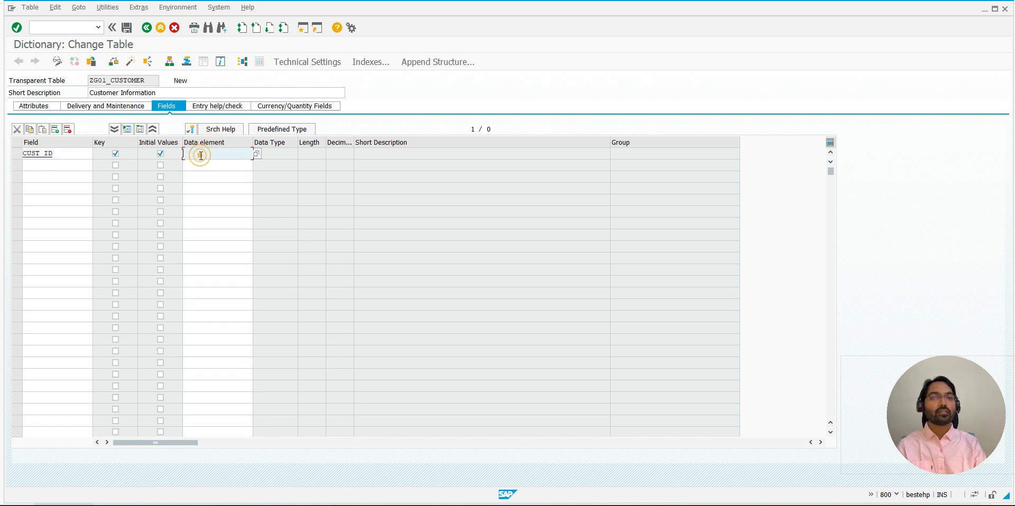
text(Z)
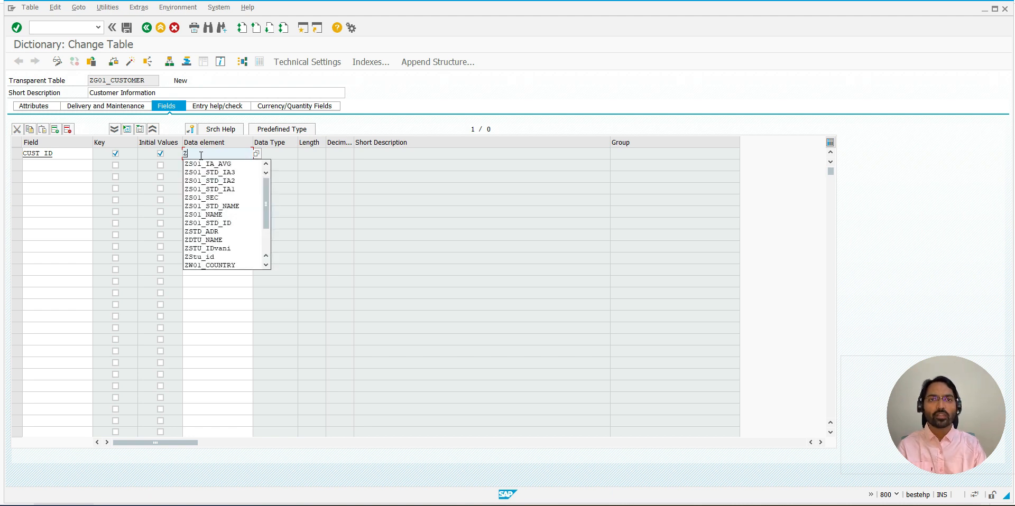
text(G)
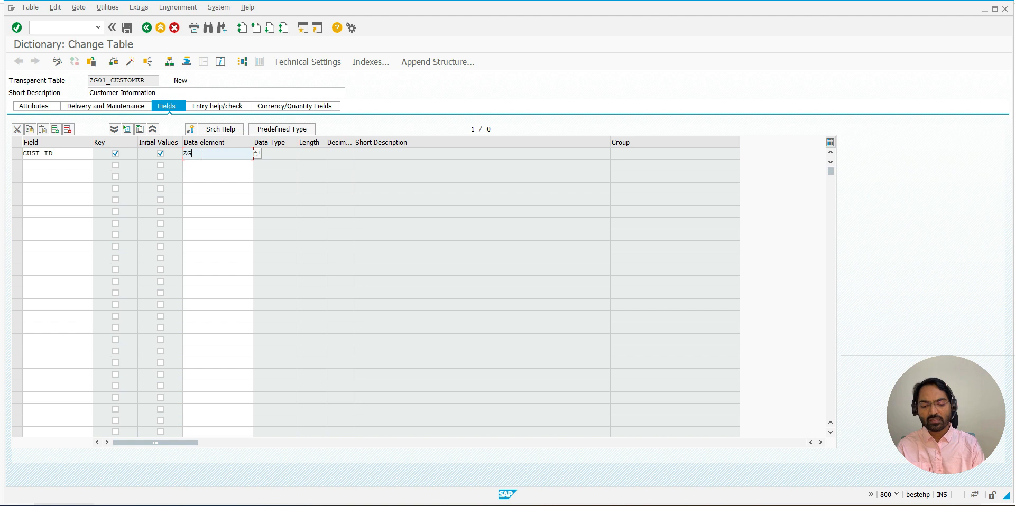
text(01_)
key(ctrl+v)
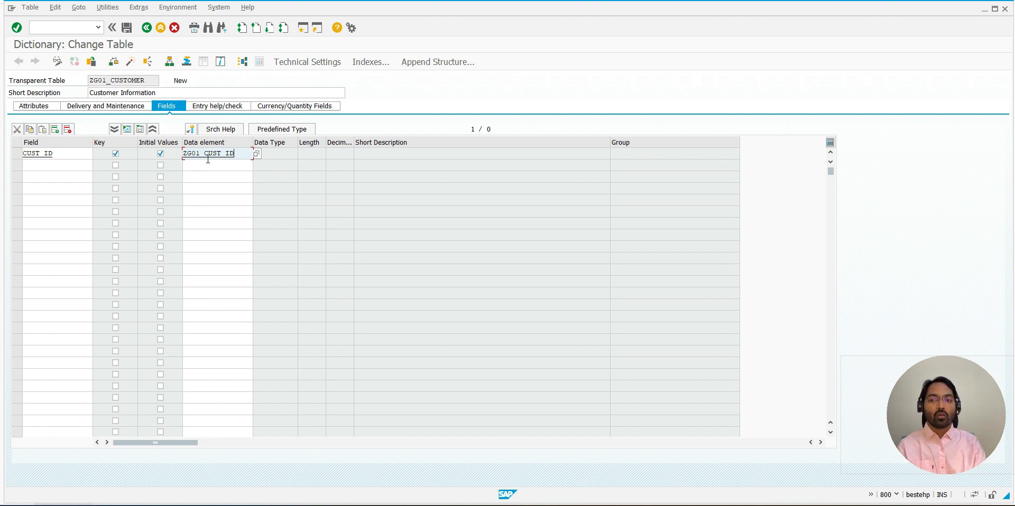
Copy the data element name from the CUST_ID row and highlight it for review
drag(192, 153, 244, 152)
key(ctrl+c)
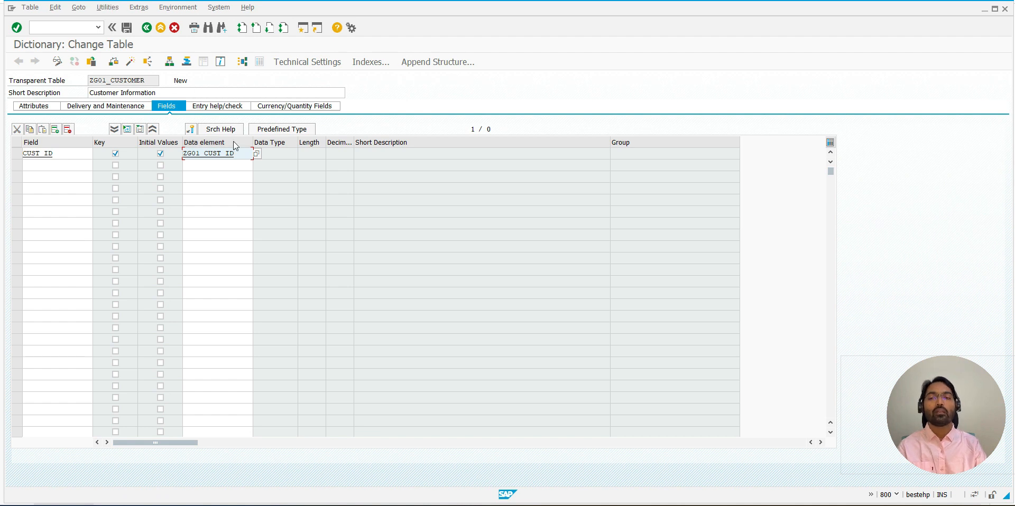
drag(190, 154, 242, 153)
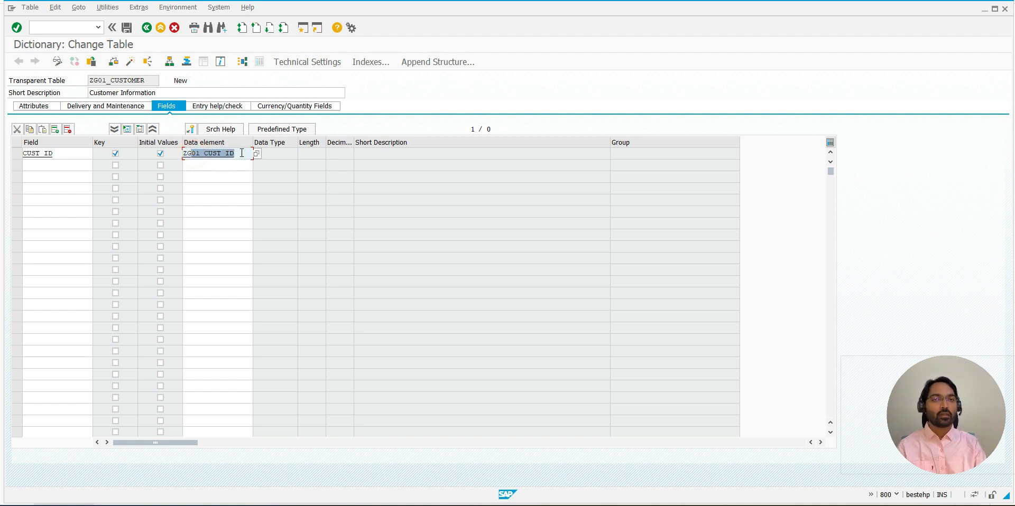
click(242, 152)
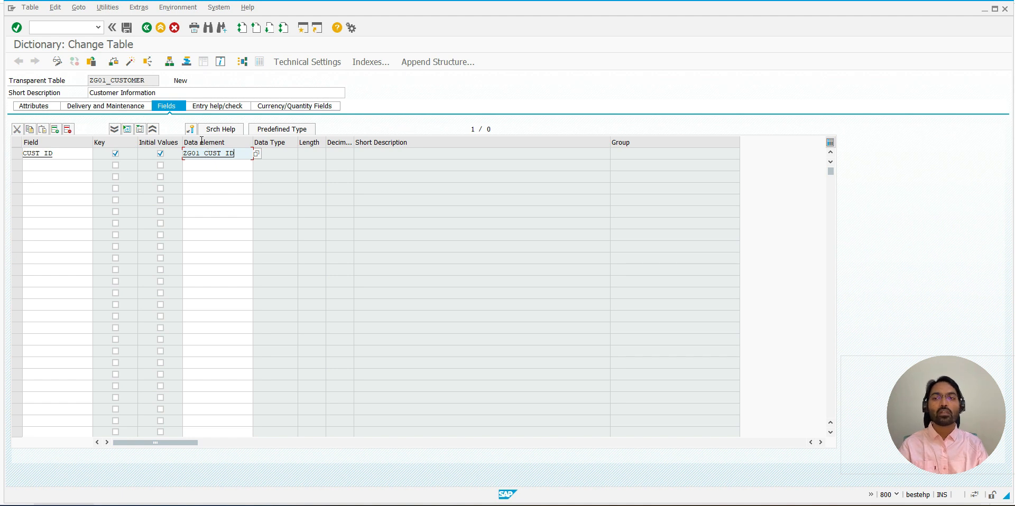
Save the table and acknowledge the information message about client-specific application tables
click(126, 28)
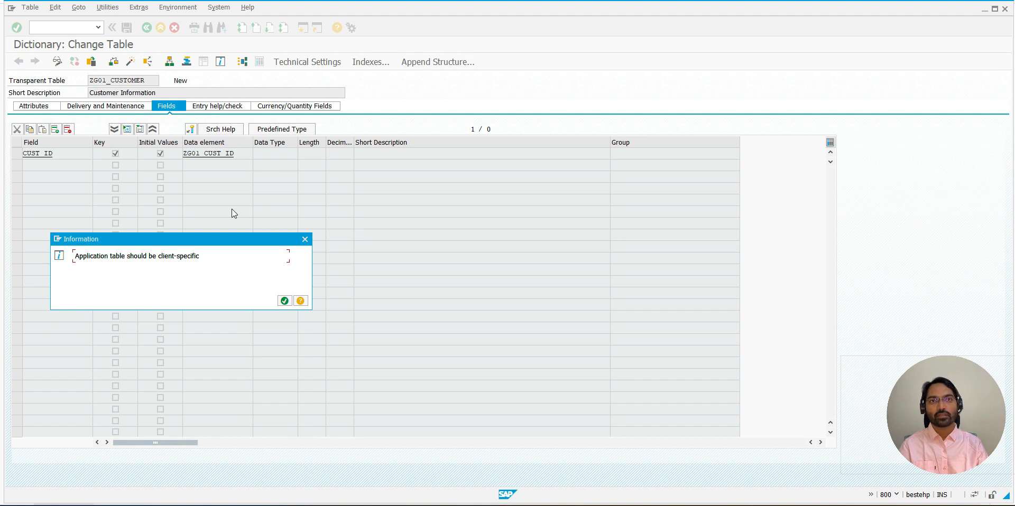
drag(218, 239, 308, 154)
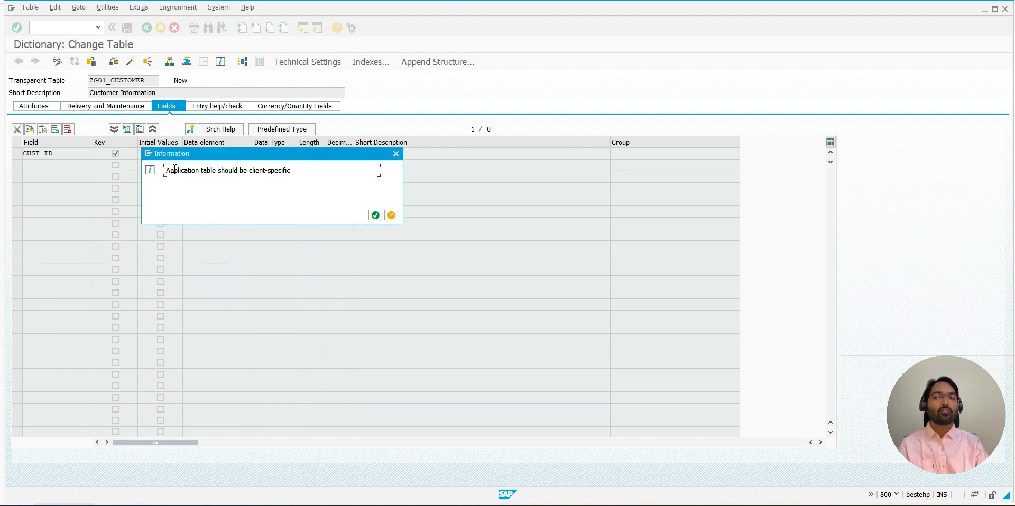
drag(165, 170, 288, 170)
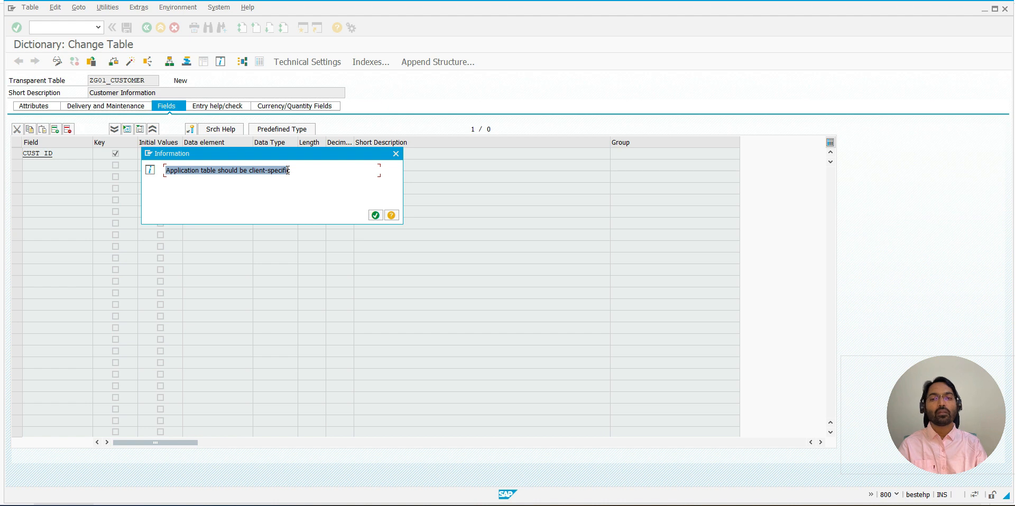
click(288, 170)
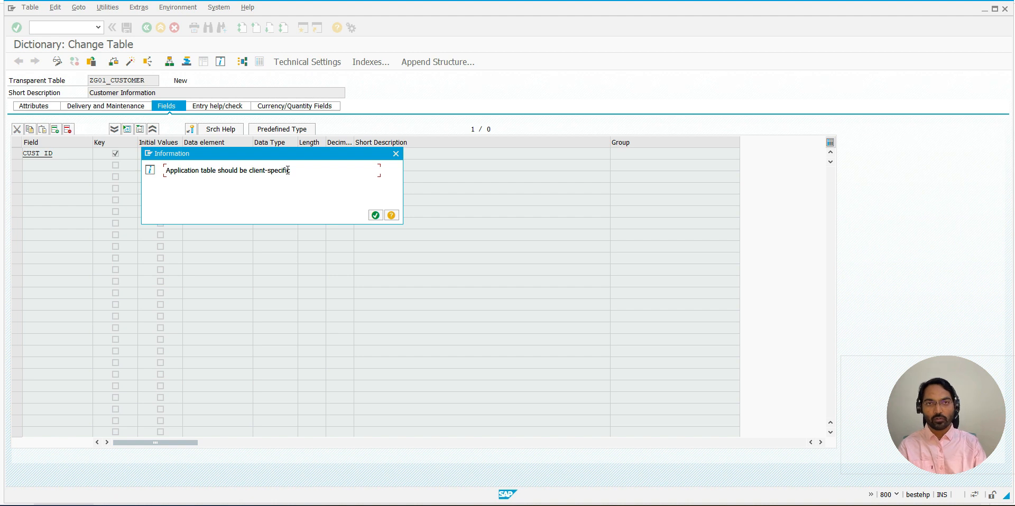
click(375, 215)
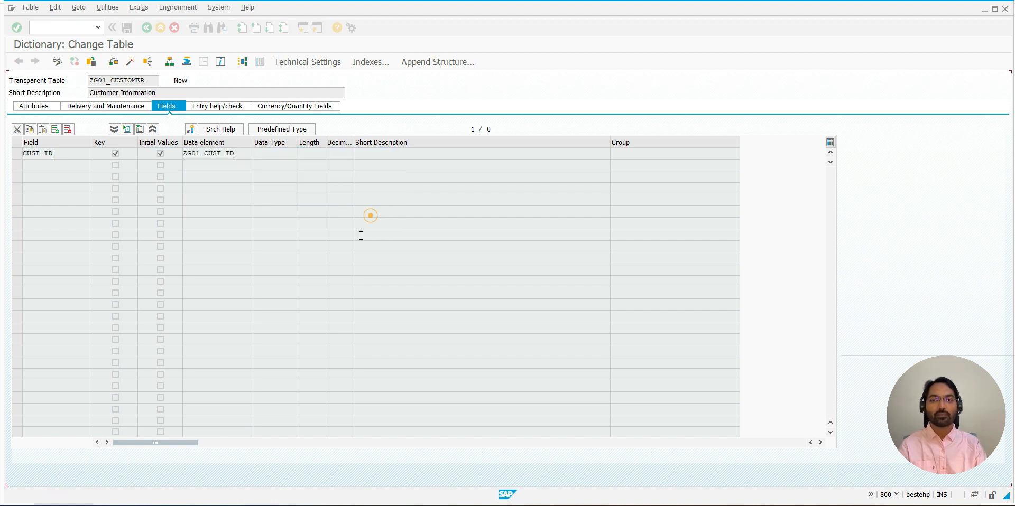
Open the data element ZG01_CUST_ID from the CUST_ID row and agree to create it
click(196, 153)
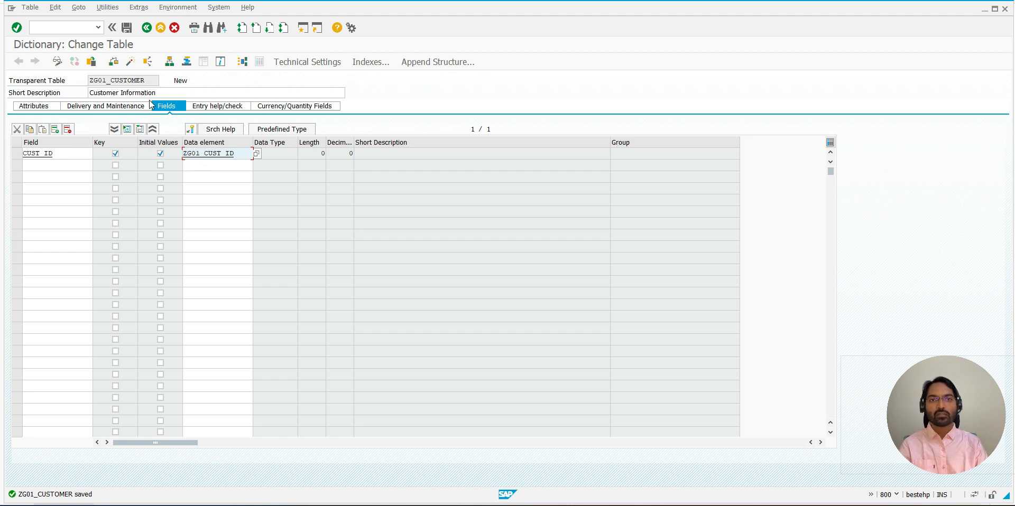
double_click(216, 154)
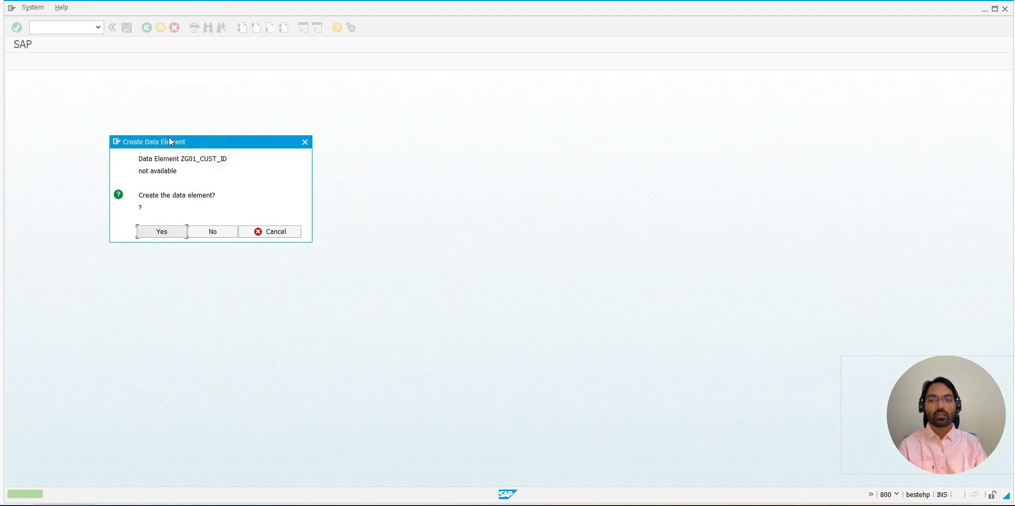
drag(154, 107, 255, 123)
click(169, 154)
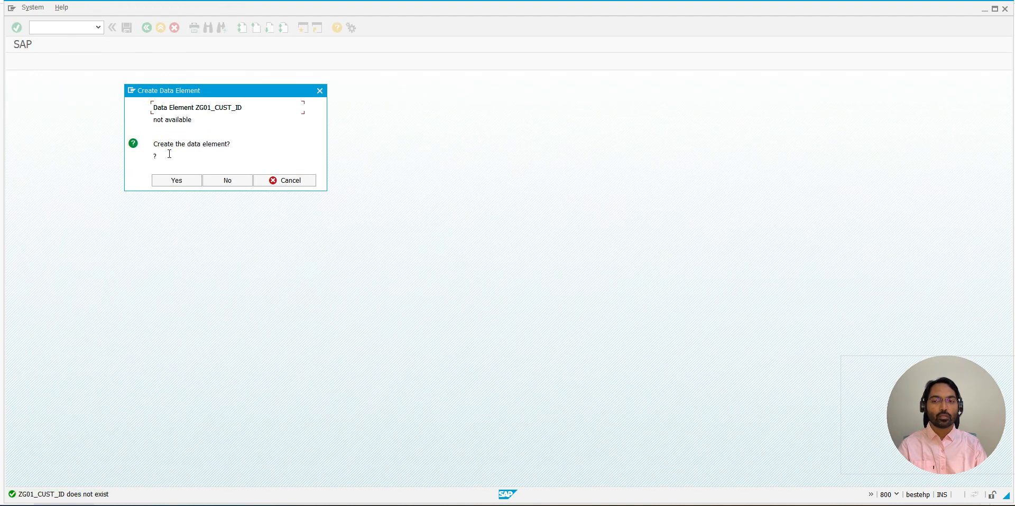
click(184, 179)
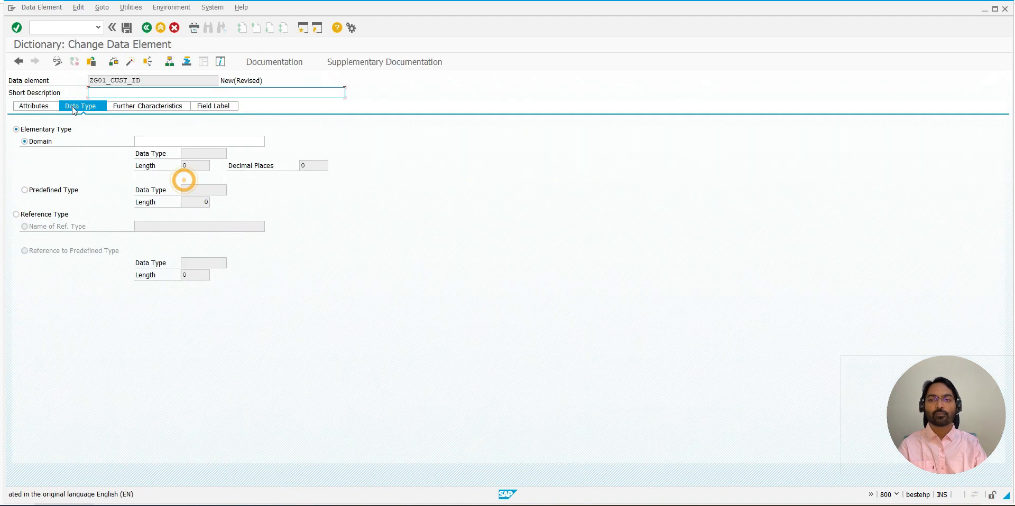
Point out the data element's name and its Short Description field
drag(11, 80, 149, 80)
click(52, 83)
click(96, 93)
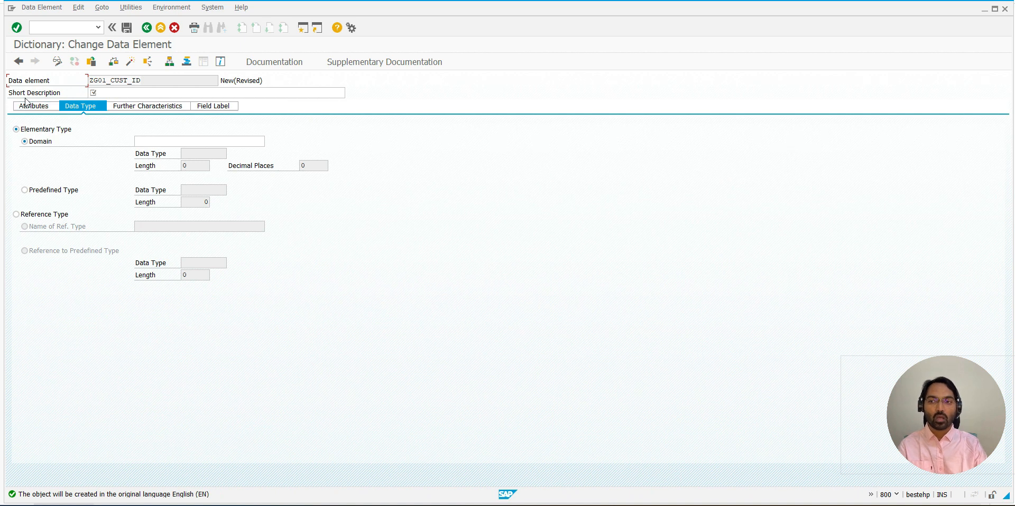
click(110, 93)
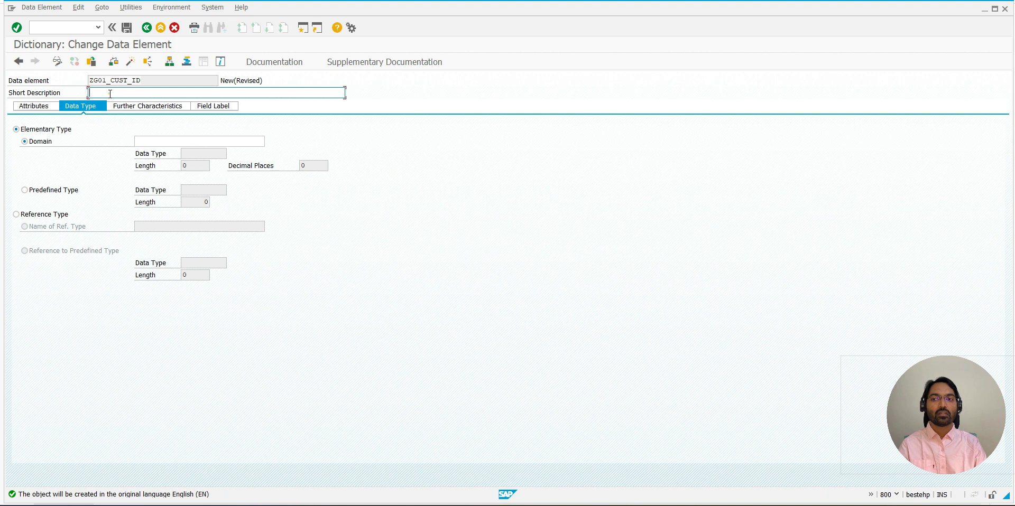
drag(98, 80, 149, 79)
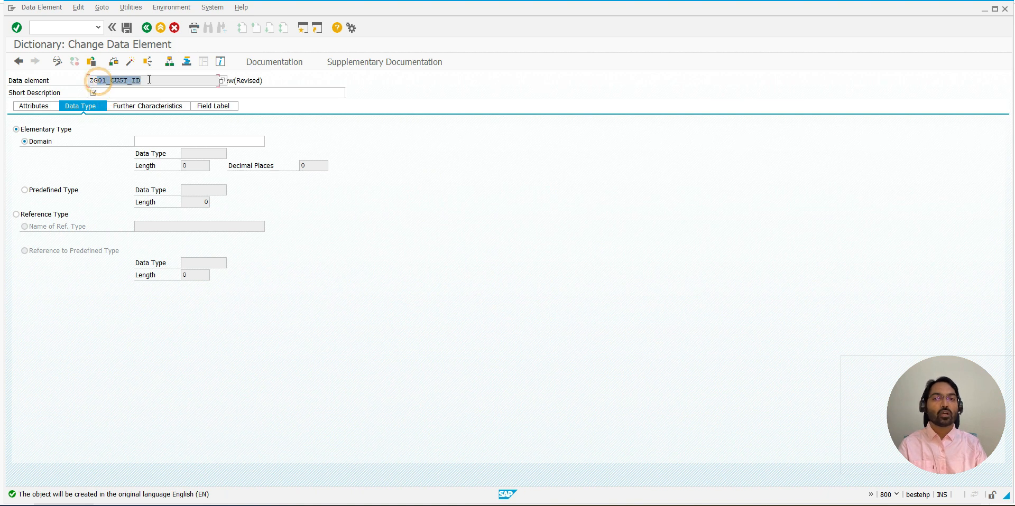
click(149, 79)
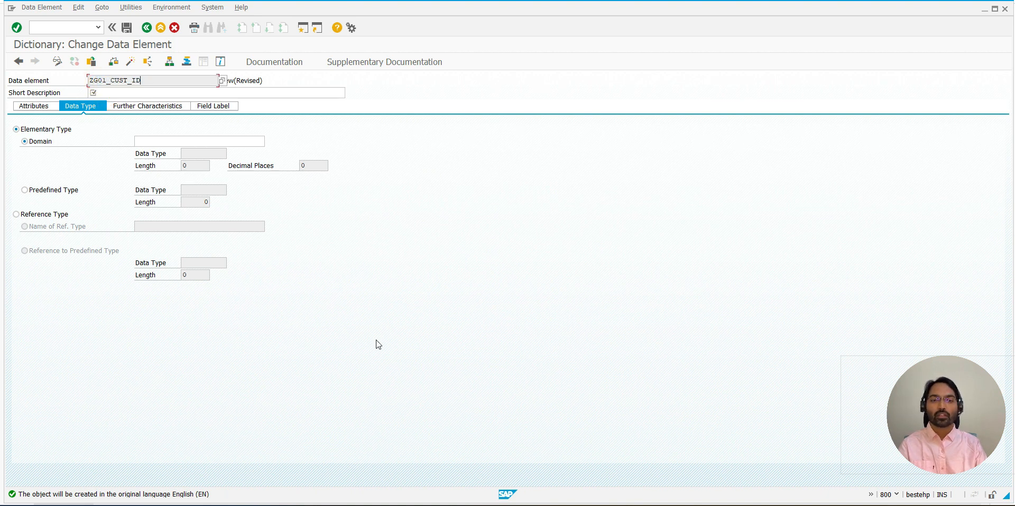
Review what a data element provides for a field in the handwritten PDF notes, and return to SAP
key(alt+Tab)
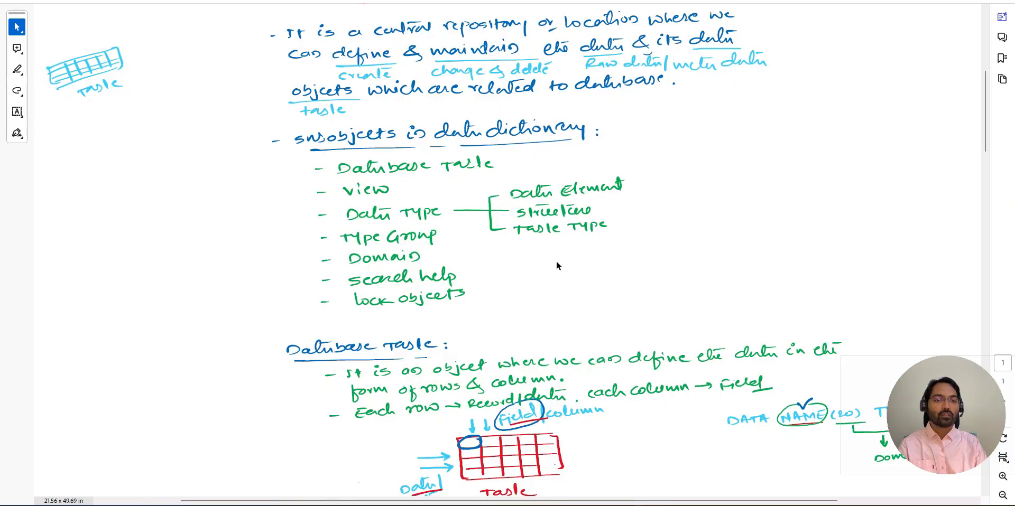
scroll(608, 209, down, 7)
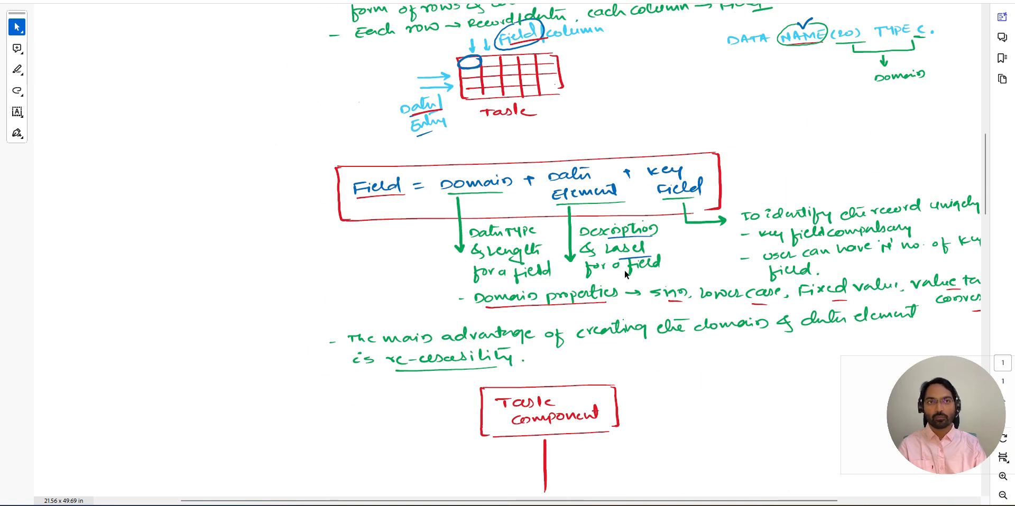
key(alt+Tab)
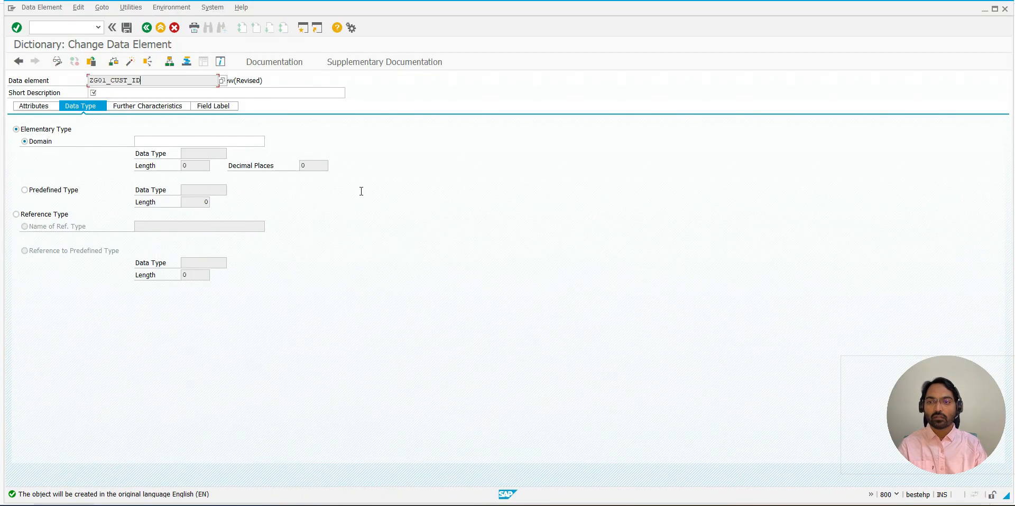
Enter "Customer Identification" as the short description of the data element
click(32, 94)
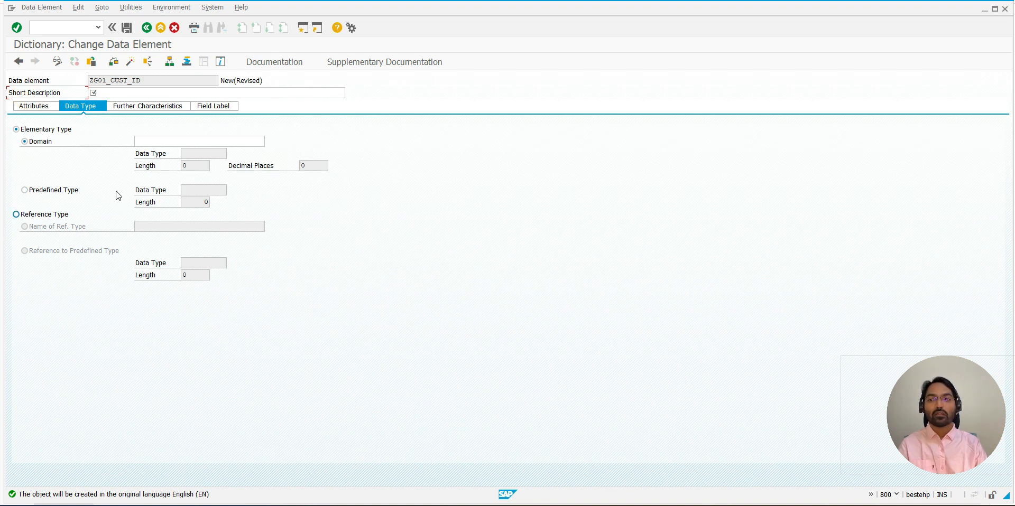
click(119, 93)
text(Cu)
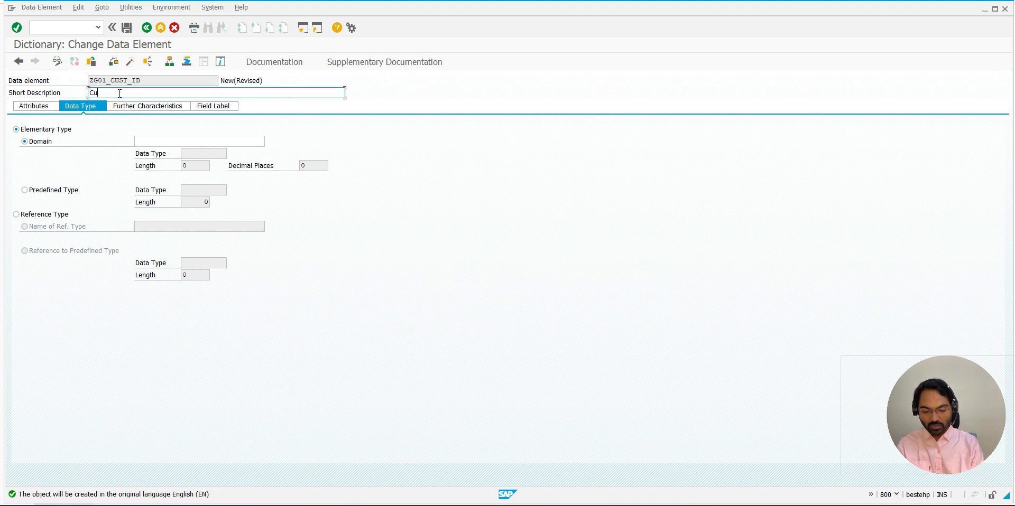
text(stomer Id)
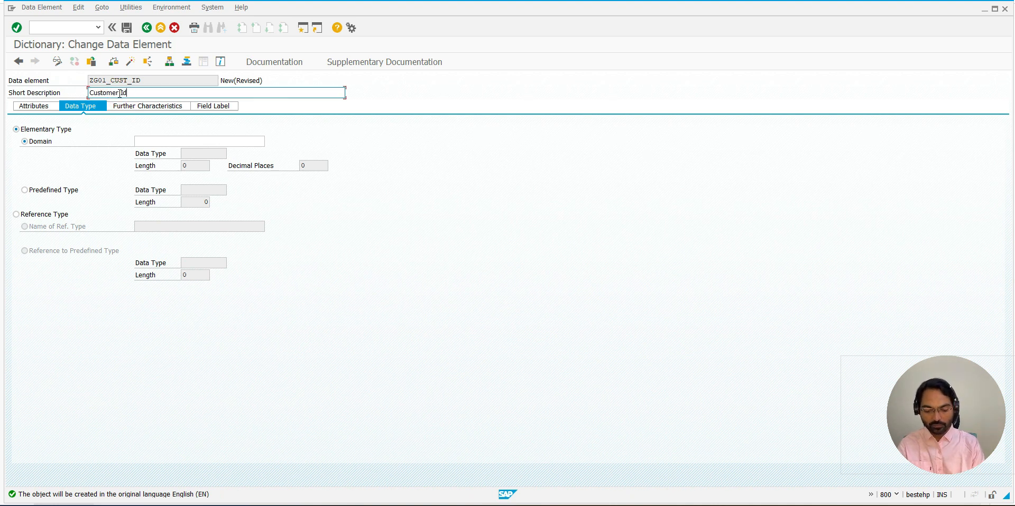
text(entification)
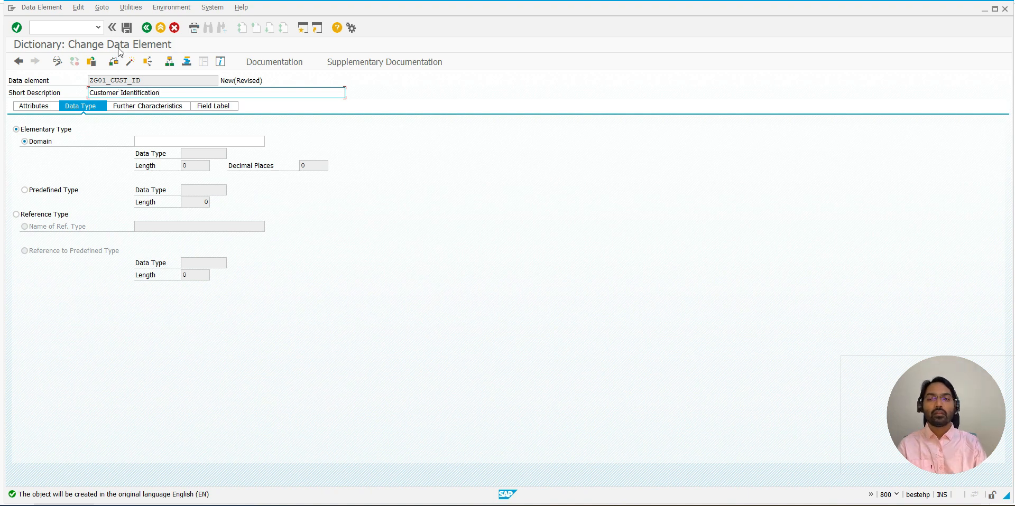
Save the data element as a local object and acknowledge the field label message
click(126, 28)
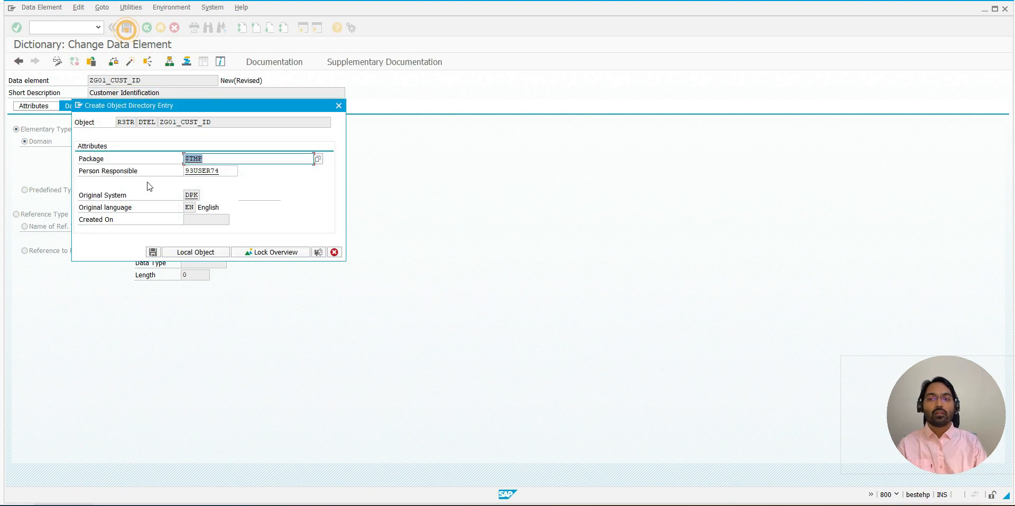
click(176, 254)
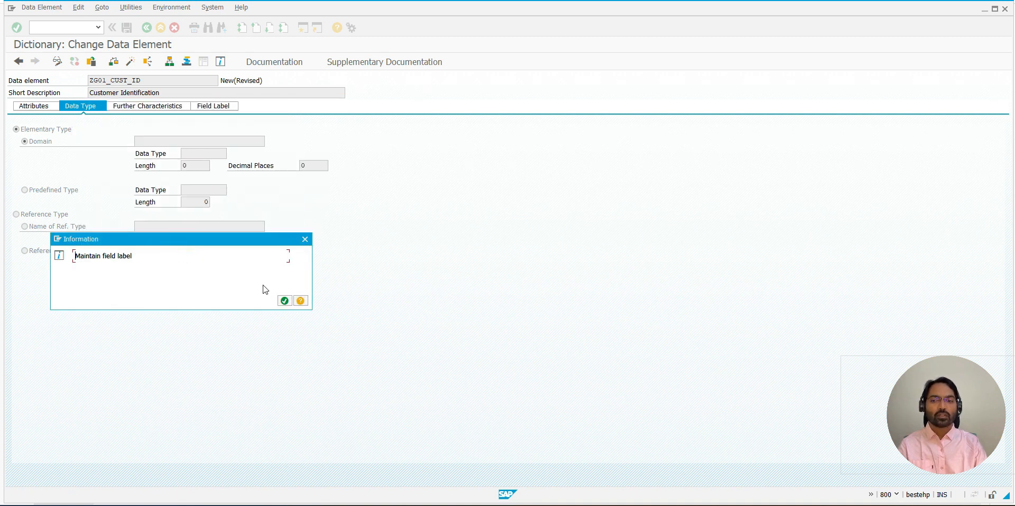
click(285, 301)
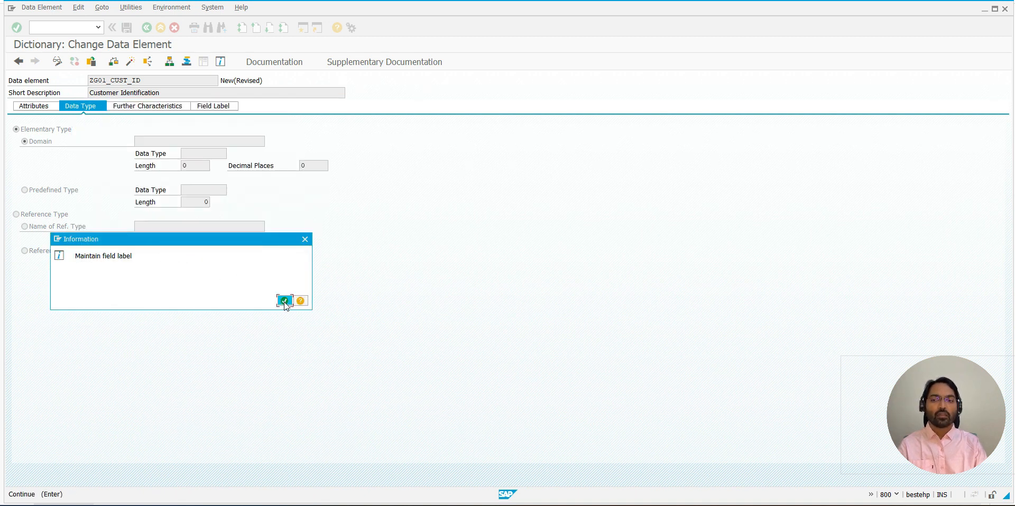
Point out the data element and check the description and label part of the PDF notes, returning to its field labels
click(27, 82)
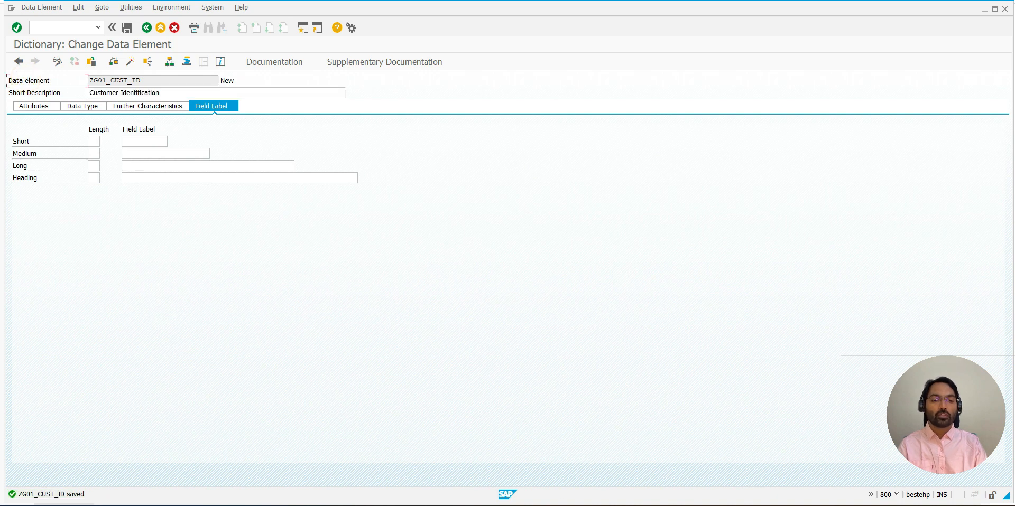
key(alt+Tab)
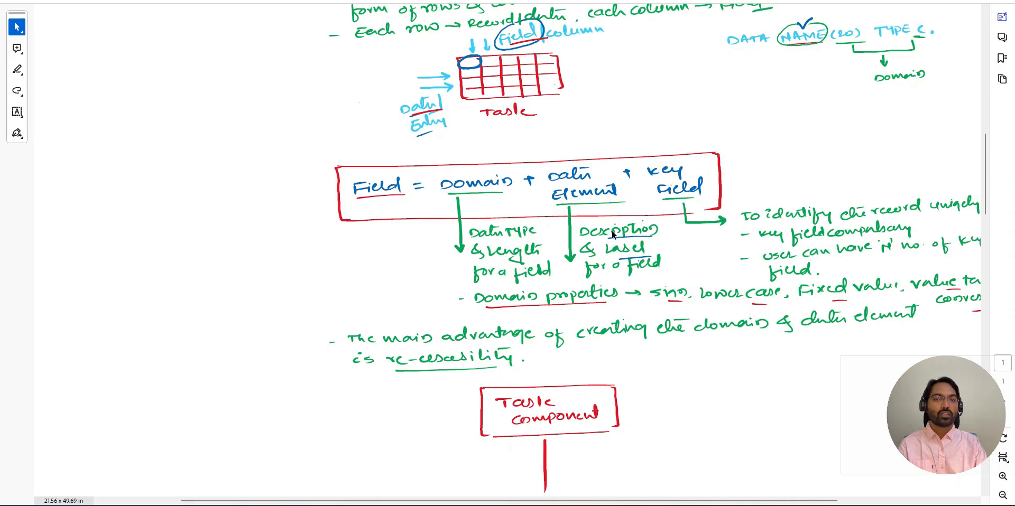
key(alt+Tab)
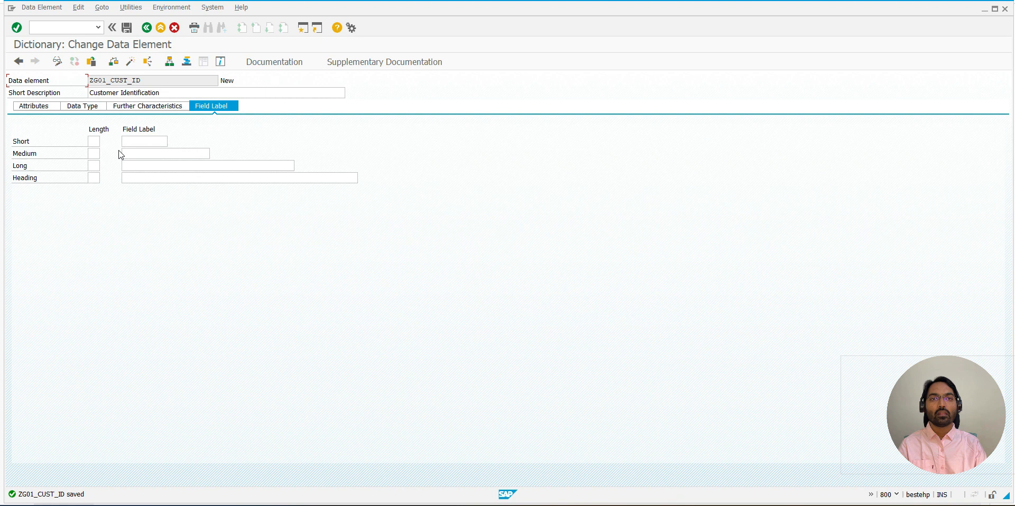
Open a blank Excel workbook in full view and dismiss the document recovery list
key(super)
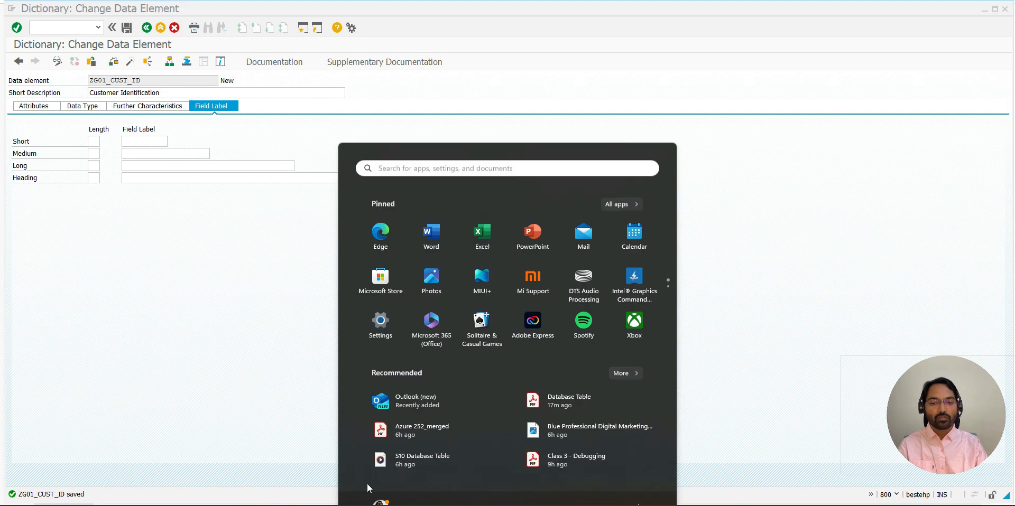
click(481, 208)
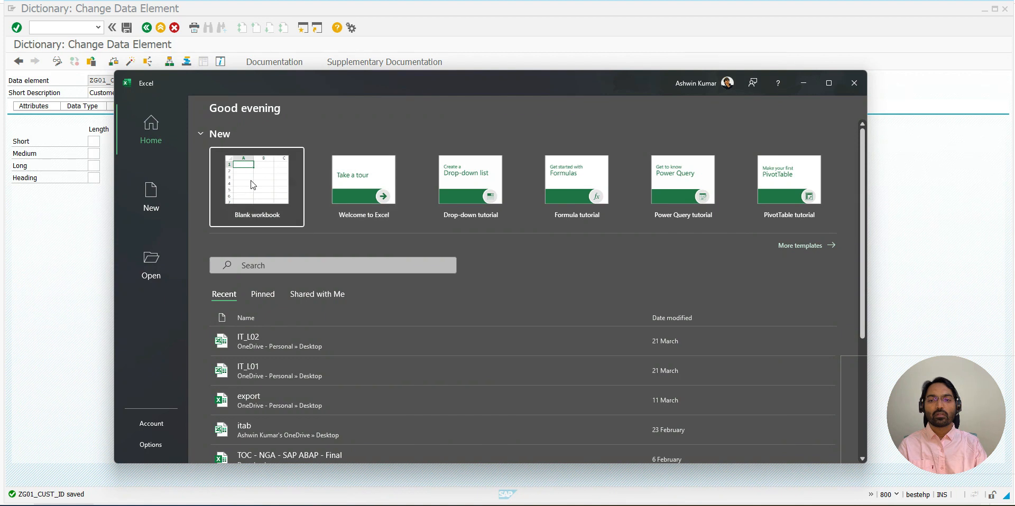
click(251, 180)
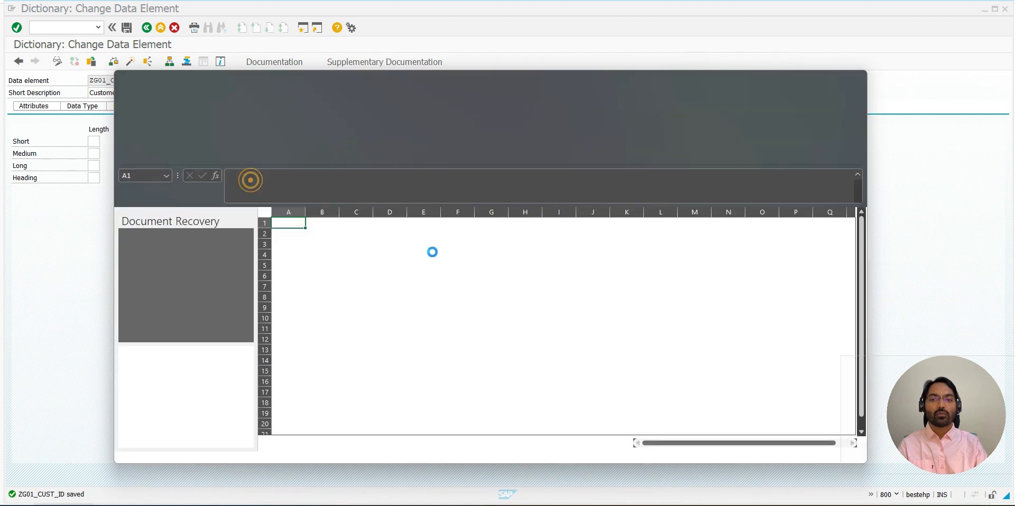
click(820, 89)
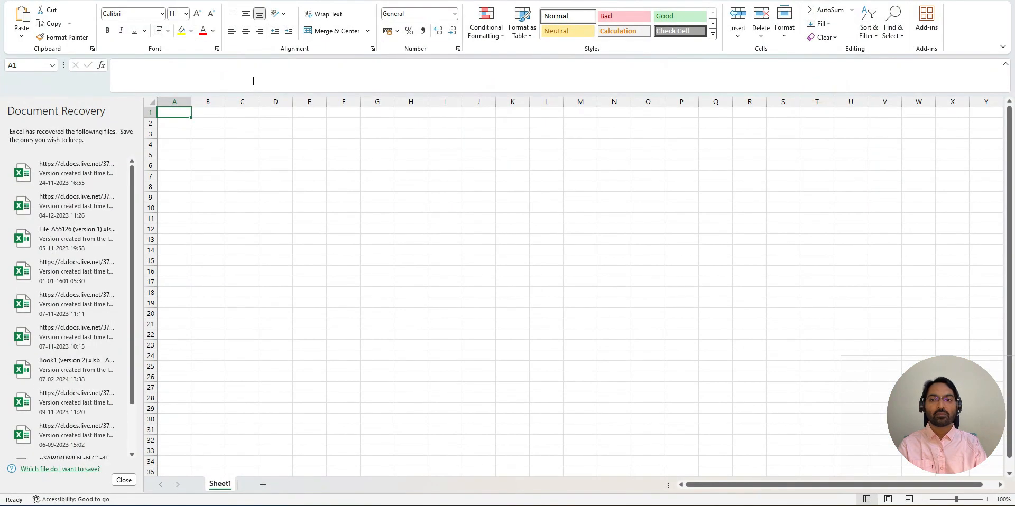
click(124, 479)
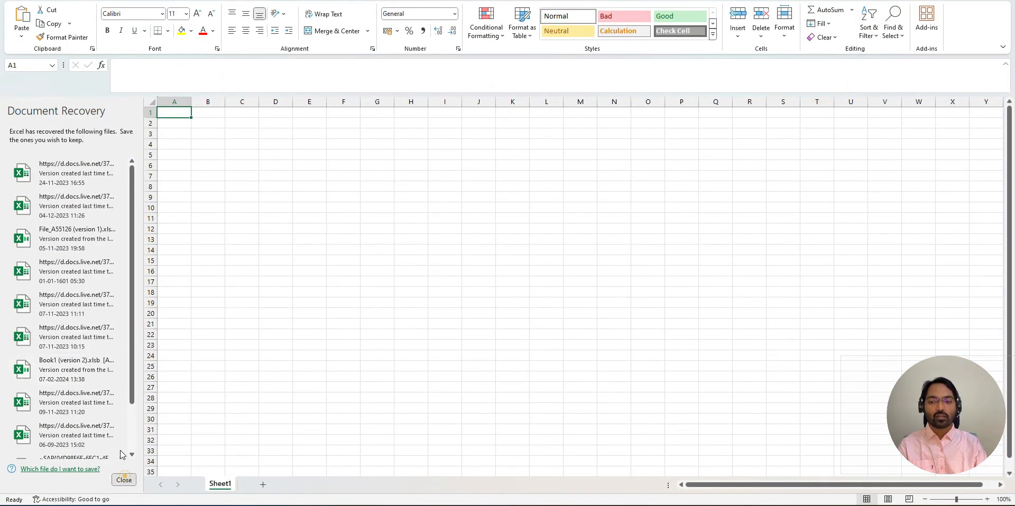
click(175, 97)
click(258, 119)
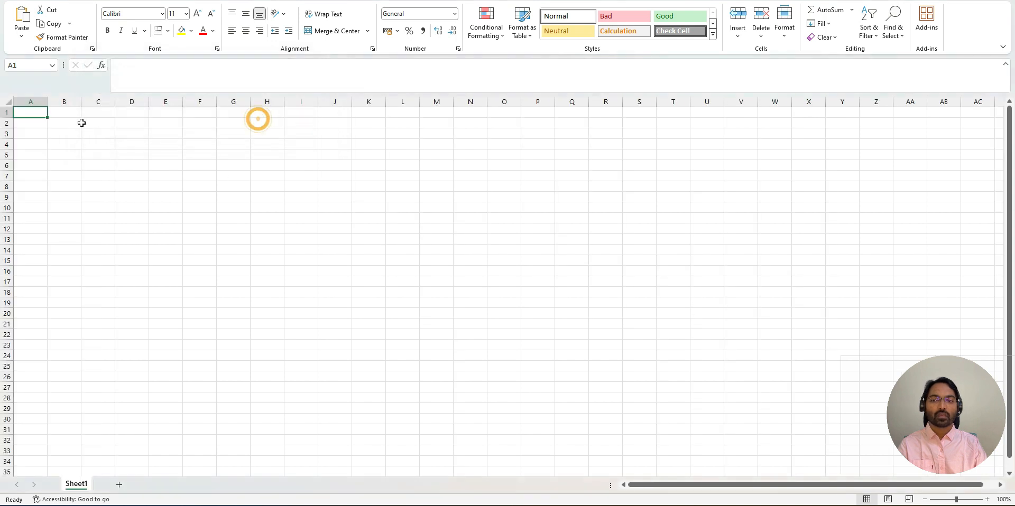
Widen column A and narrow it again to illustrate changing label space, then return to the field labels in SAP
drag(47, 101, 67, 101)
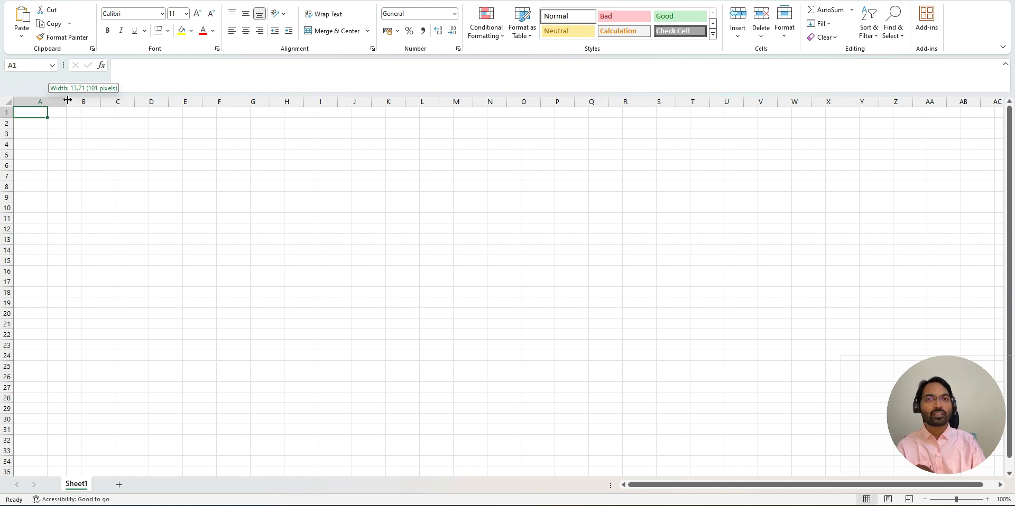
drag(67, 100, 171, 100)
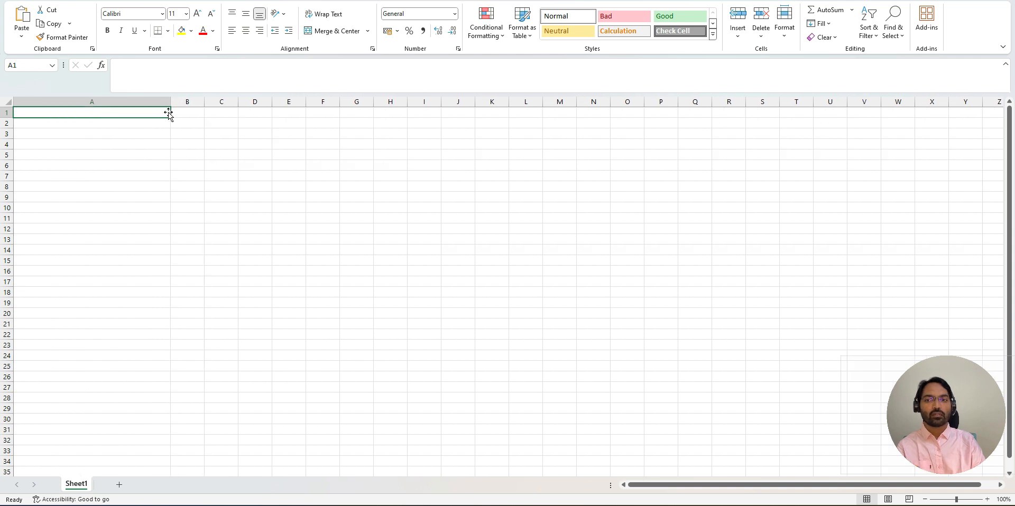
drag(170, 104, 102, 104)
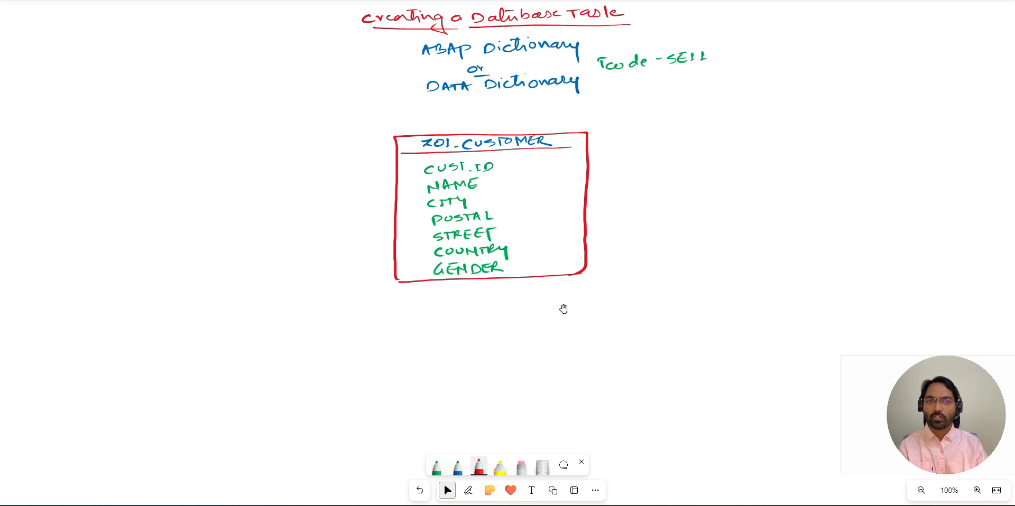
key(alt+Tab)
key(alt+Tab)
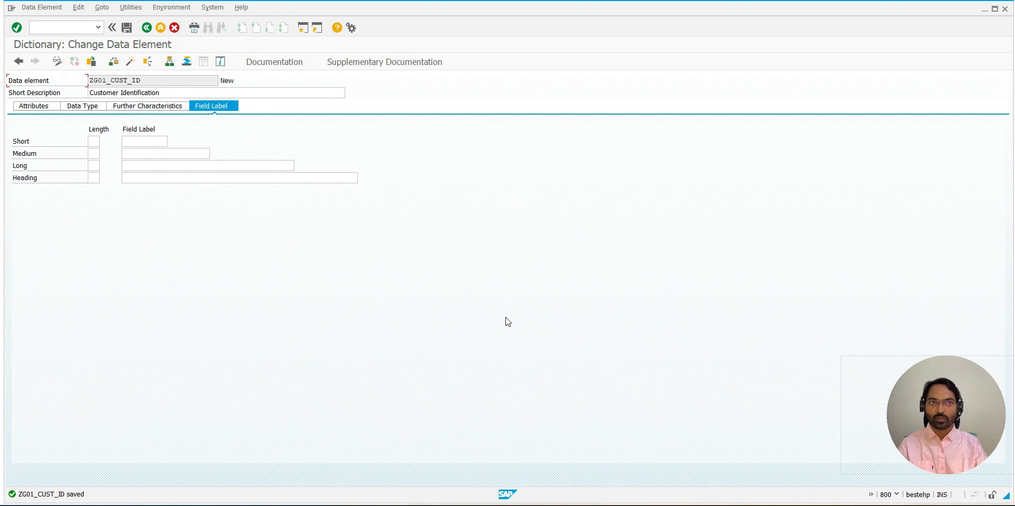
Switch to the whiteboard and write "10-13 char - short" in blue beside the customer table sketch
key(alt+Tab)
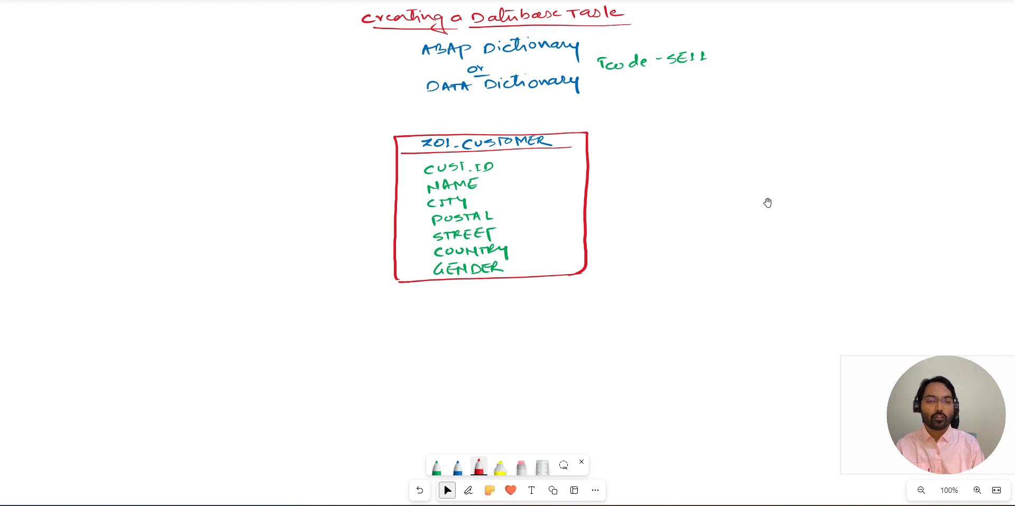
click(457, 468)
mouse_move(671, 228)
mouse_down()
mouse_move(670, 237)
mouse_move(720, 232)
mouse_up()
mouse_move(728, 217)
mouse_down()
mouse_move(736, 231)
mouse_move(757, 225)
mouse_up()
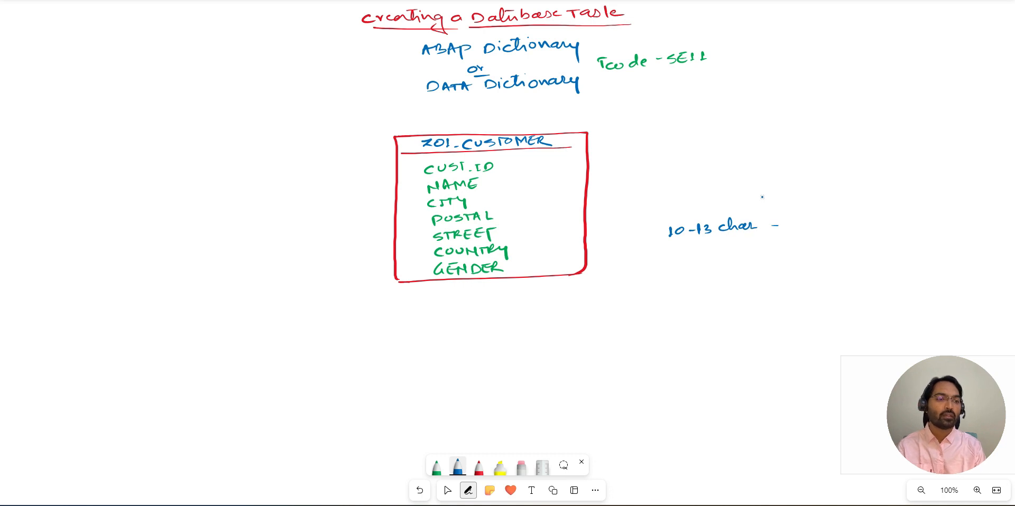
mouse_move(802, 220)
mouse_down()
mouse_move(792, 228)
mouse_move(806, 225)
mouse_up()
drag(808, 221, 821, 220)
drag(826, 225, 837, 224)
drag(834, 216, 844, 215)
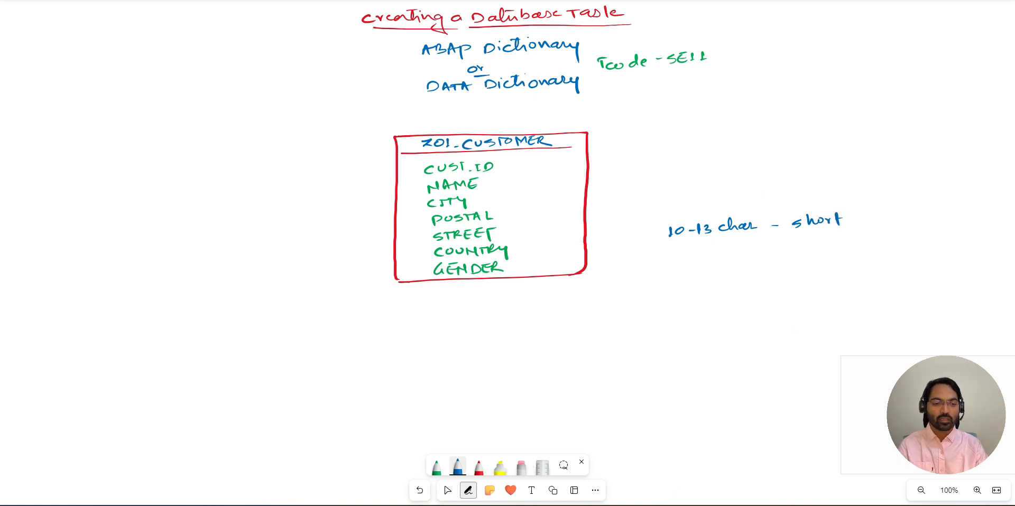
Switch to Excel and narrow column A to a width of about 10.14
key(alt+Tab)
drag(102, 102, 57, 104)
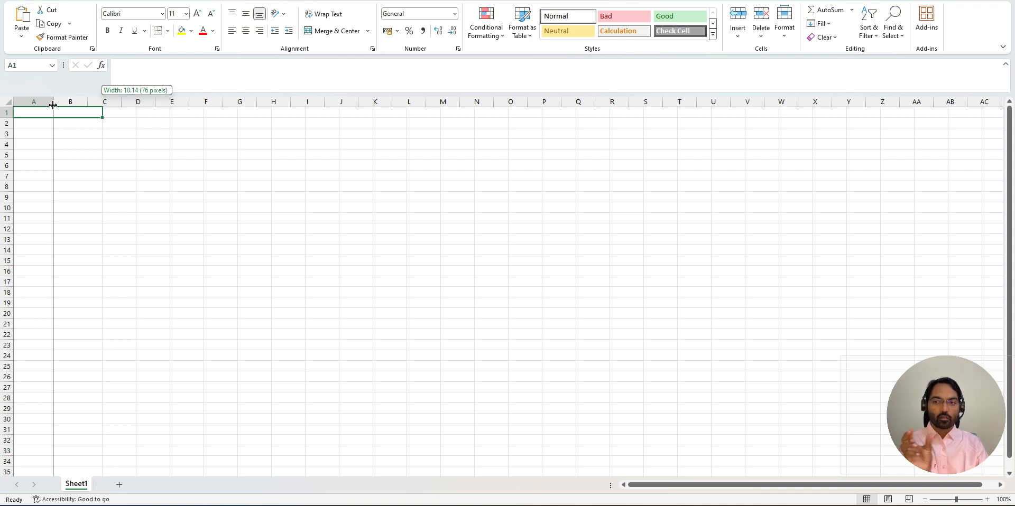
drag(53, 105, 53, 105)
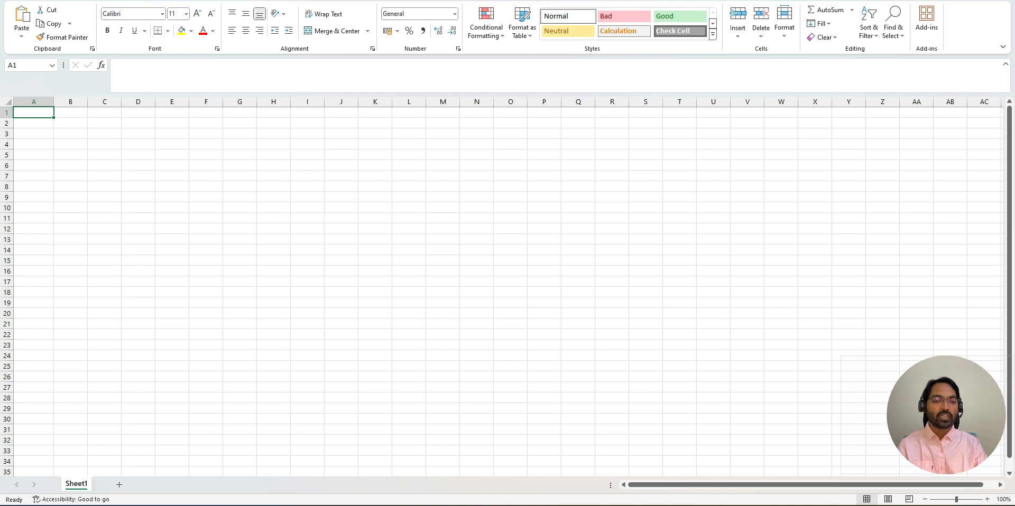
Return to the whiteboard and write "15-20 char - Medium" below the short label line, undoing the miswritten digits
click(555, 505)
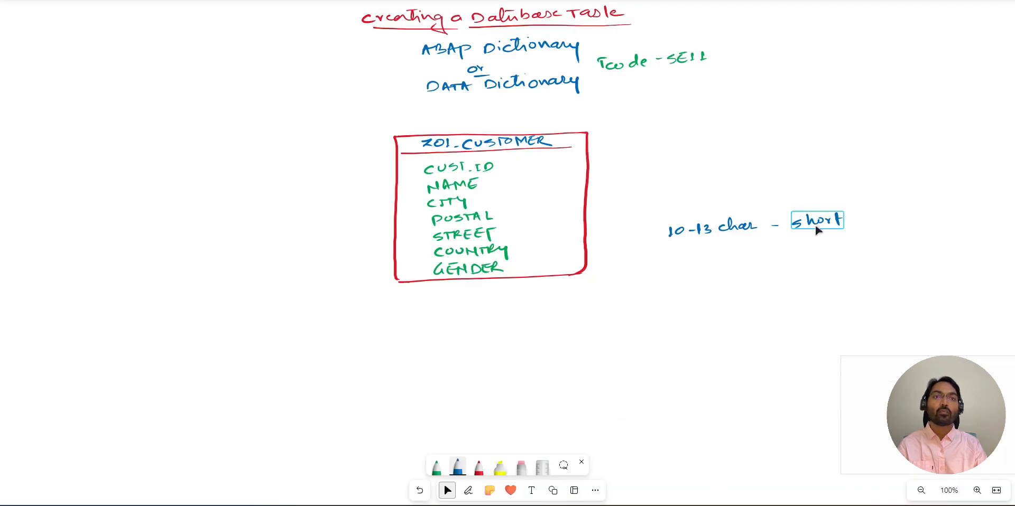
key(alt+w)
drag(669, 249, 709, 249)
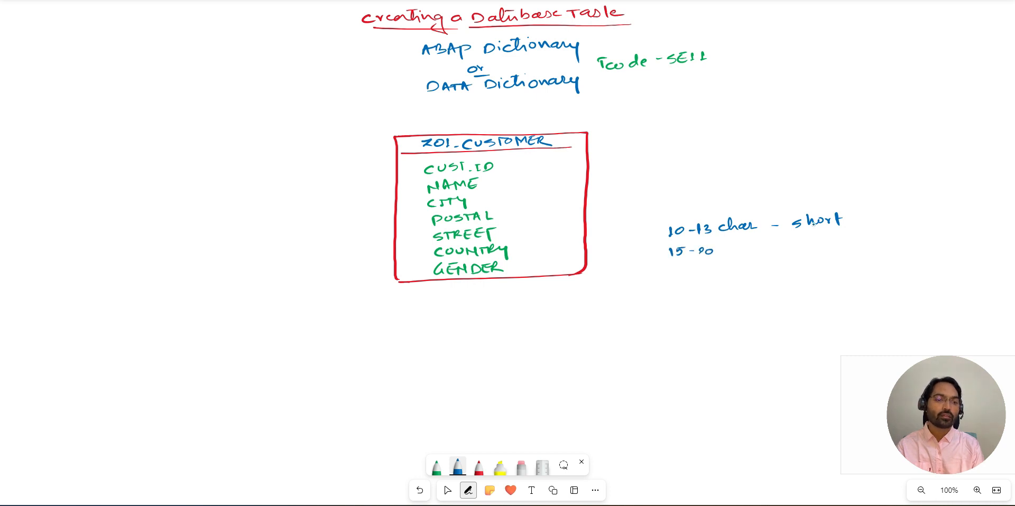
click(419, 491)
click(419, 490)
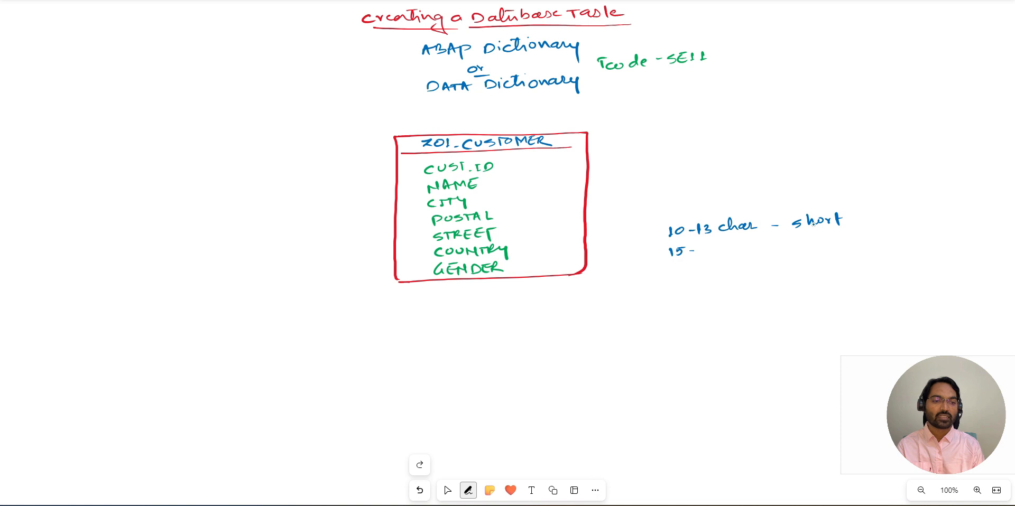
drag(698, 247, 736, 255)
drag(743, 248, 756, 251)
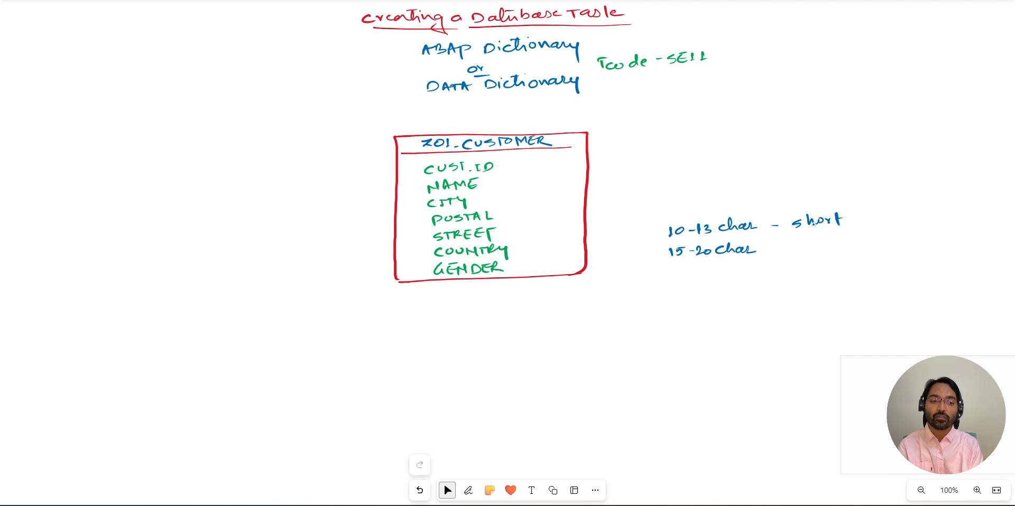
mouse_move(772, 252)
mouse_down()
mouse_move(823, 239)
mouse_move(832, 248)
mouse_move(862, 244)
mouse_up()
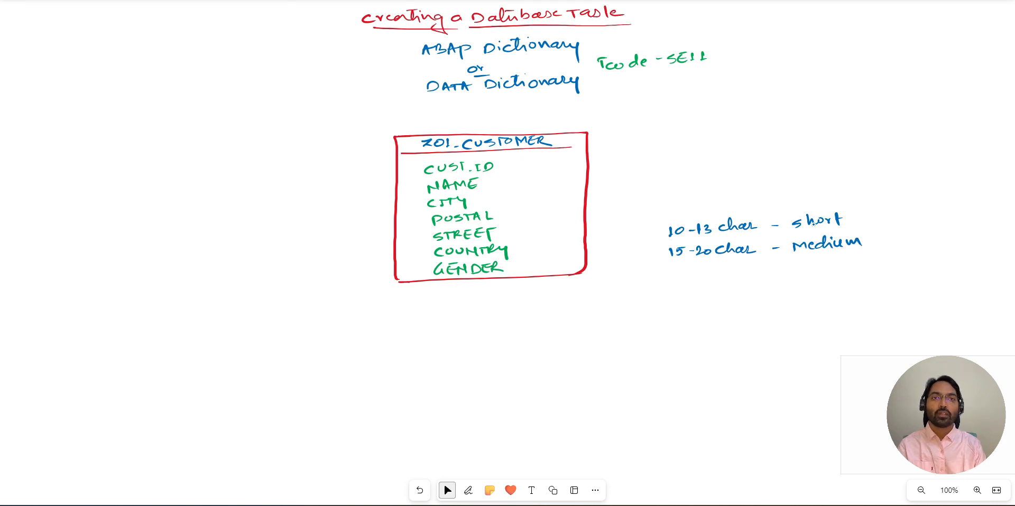
Write "20-40 char - Long" below the medium line and mark the 10-13 char line with a ">" in front
mouse_move(672, 269)
mouse_down()
mouse_move(681, 277)
mouse_move(837, 264)
mouse_move(839, 282)
mouse_up()
click(779, 271)
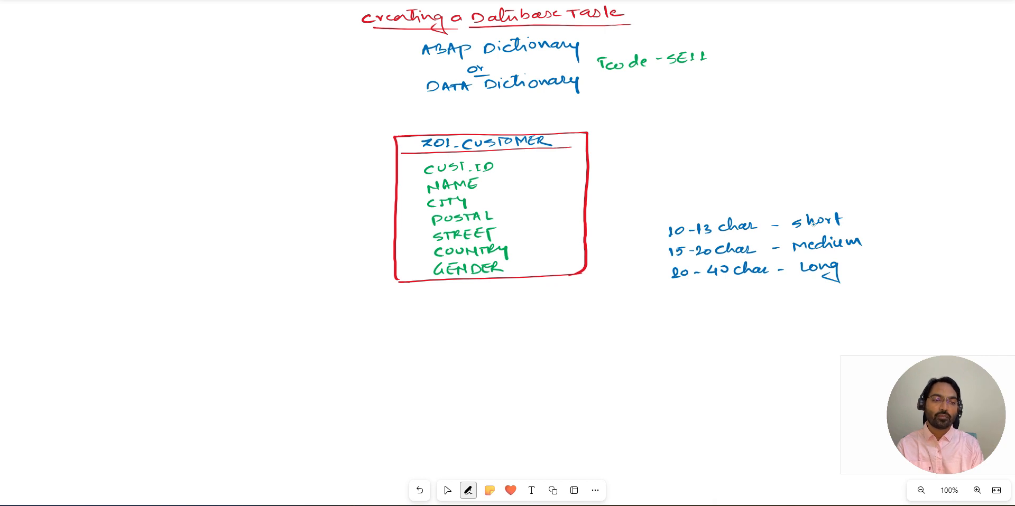
drag(655, 228, 653, 236)
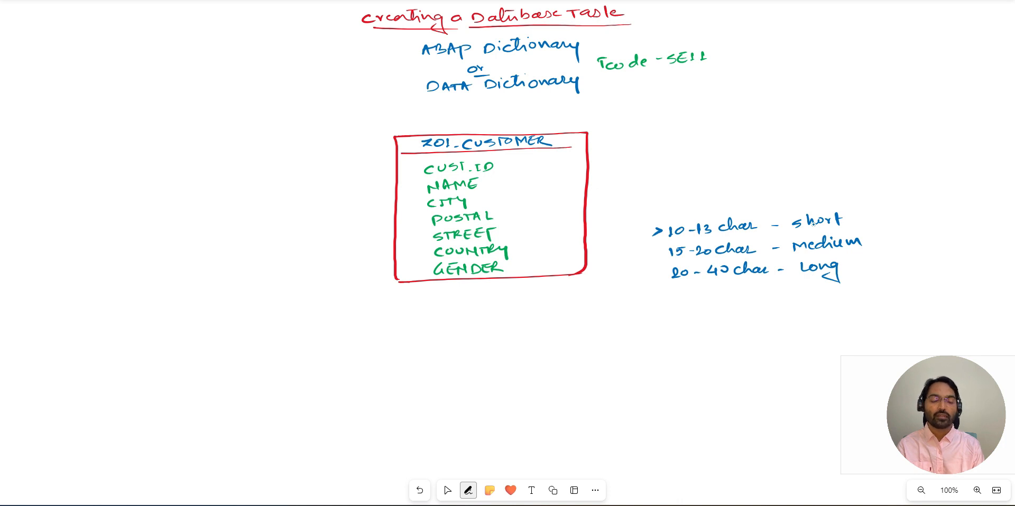
Write ">10 or >40 - Heading" as the fourth line and bracket its length range with the note "Flexible"
drag(668, 296, 728, 297)
drag(740, 288, 745, 292)
drag(750, 289, 749, 290)
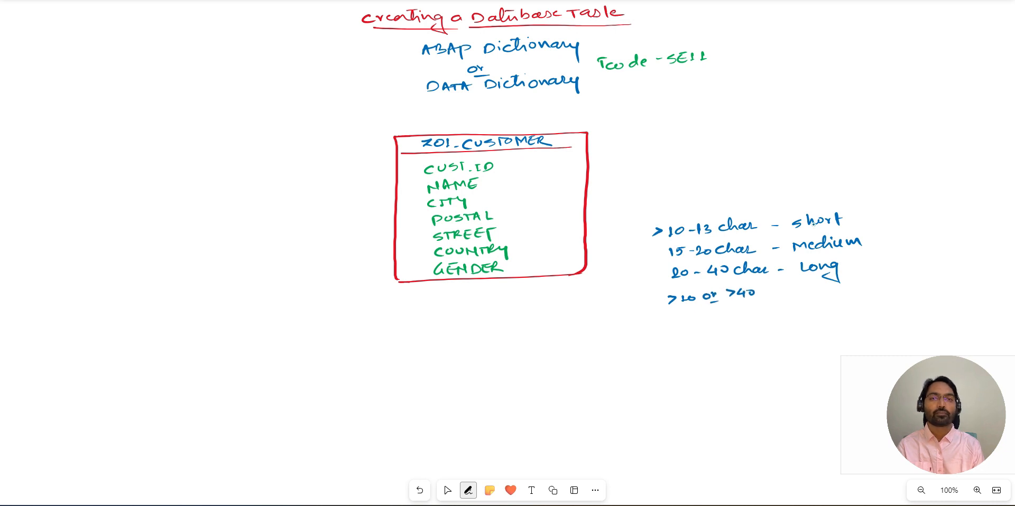
drag(667, 310, 745, 305)
drag(690, 329, 749, 323)
drag(768, 301, 800, 301)
mouse_move(805, 297)
mouse_down()
mouse_move(859, 293)
mouse_move(865, 303)
mouse_up()
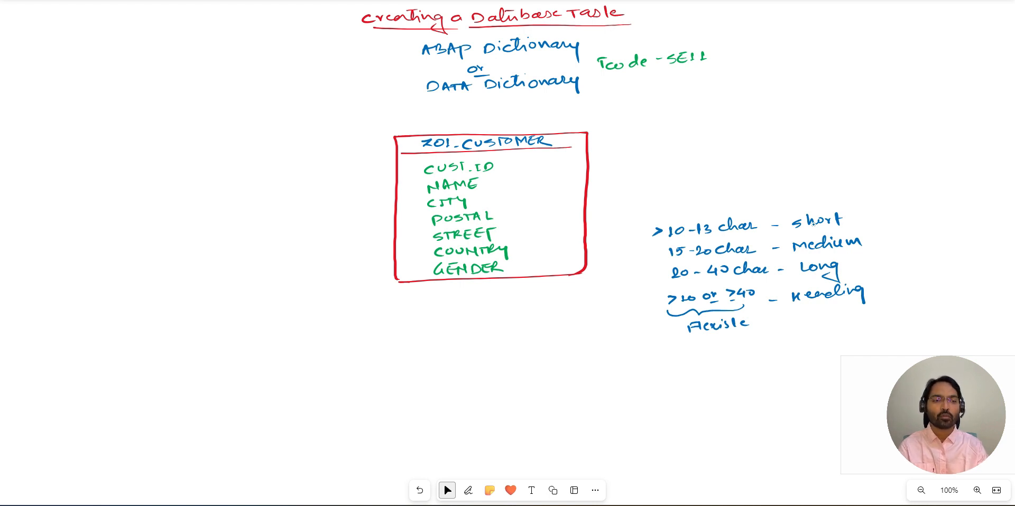
In green, brace the label types, underline 15-20, and circle and tick Medium
key(alt+w)
click(468, 491)
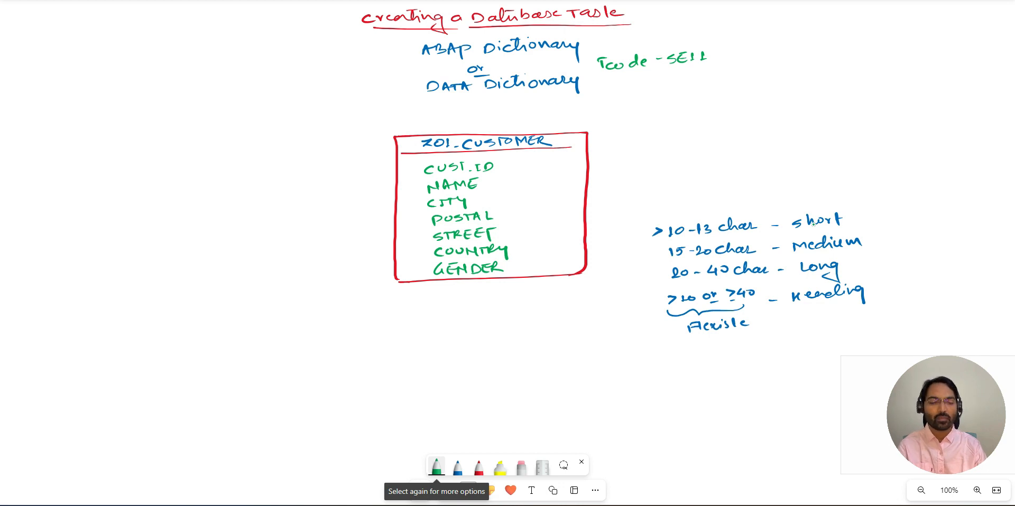
drag(888, 216, 883, 284)
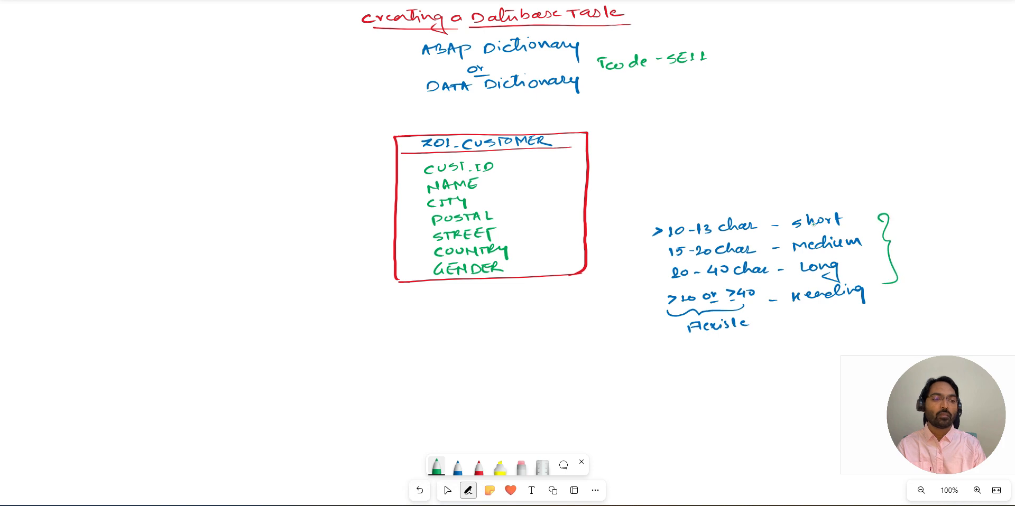
mouse_move(821, 231)
mouse_down()
mouse_move(793, 239)
mouse_move(793, 256)
mouse_move(859, 253)
mouse_move(814, 232)
mouse_up()
drag(668, 258, 717, 257)
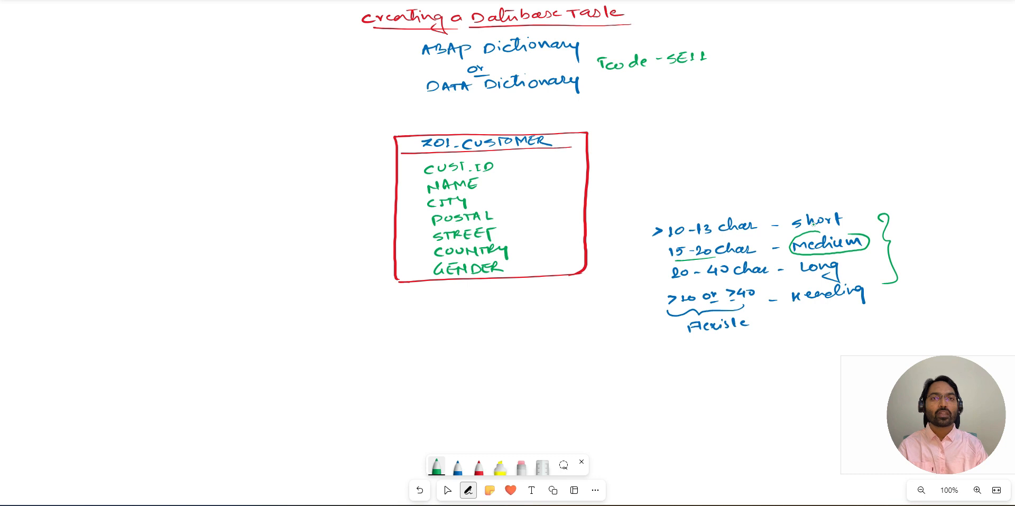
drag(846, 232, 860, 226)
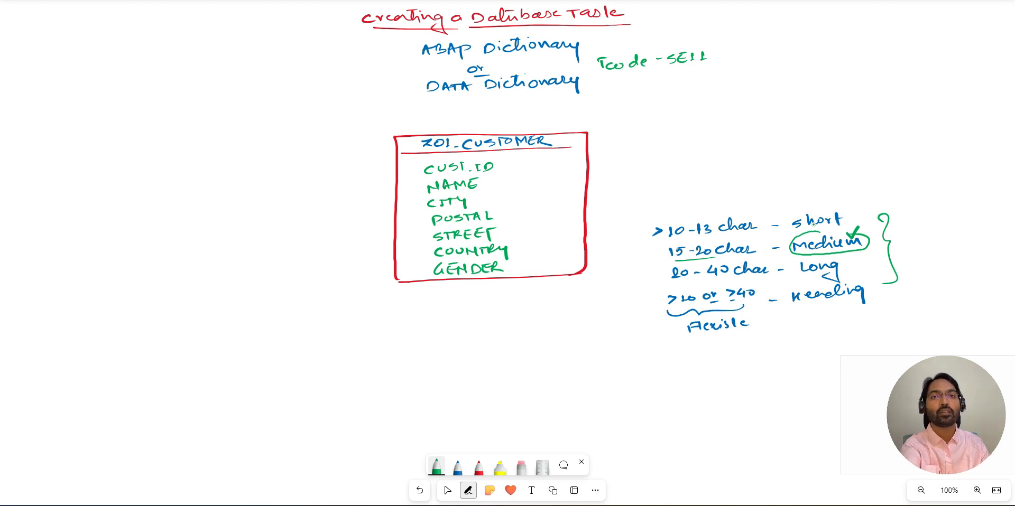
Return to SAP and set the data element's short field label to "Cust. No." and its medium label to "Customer No."
mouse_move(625, 505)
click(601, 466)
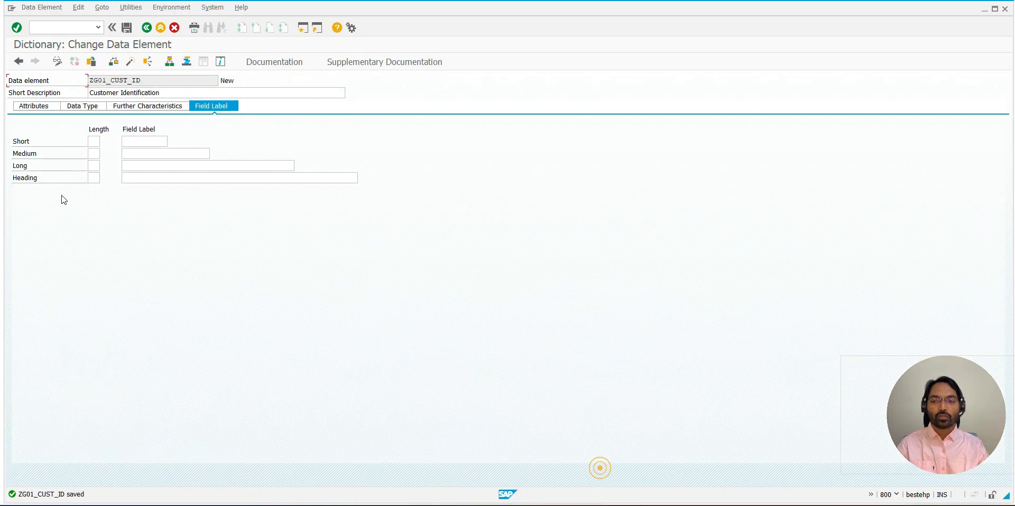
click(137, 142)
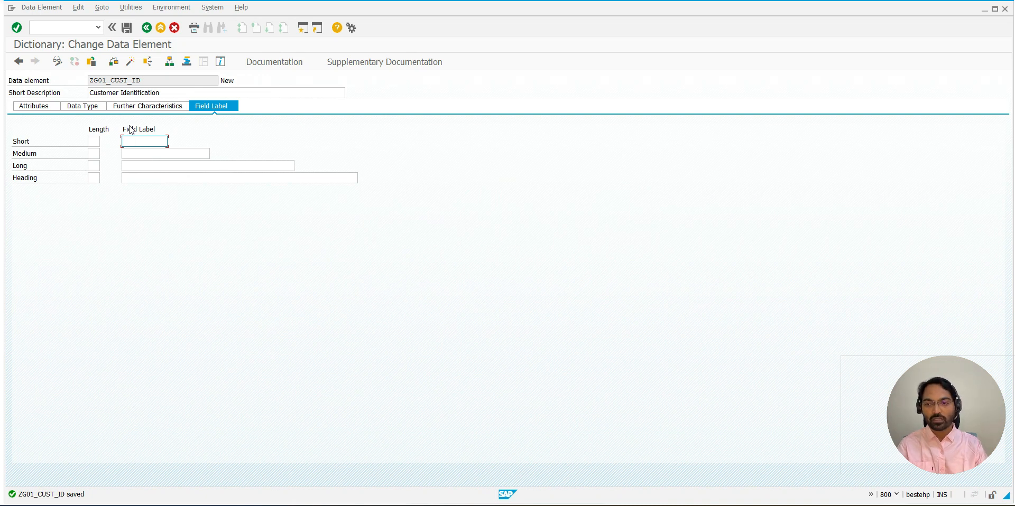
text(Cust)
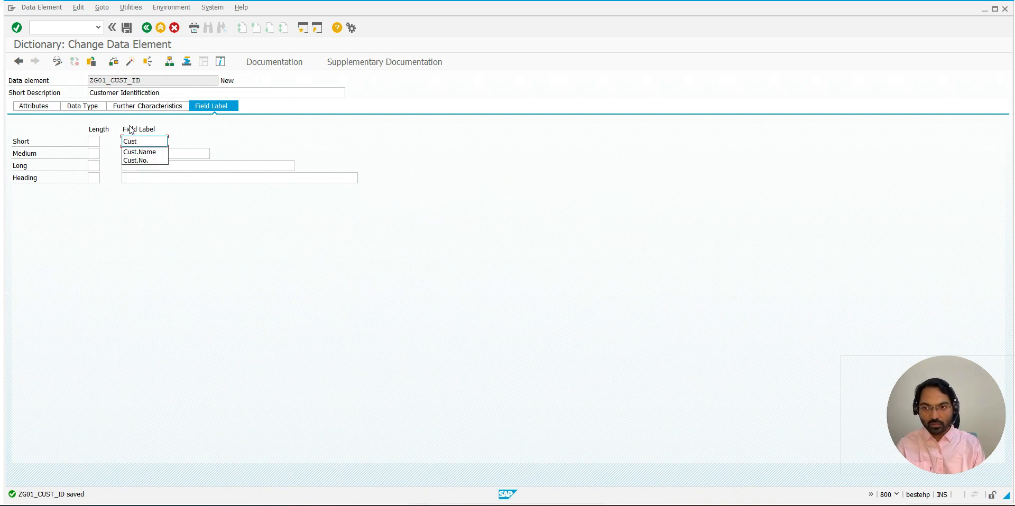
text(. No.)
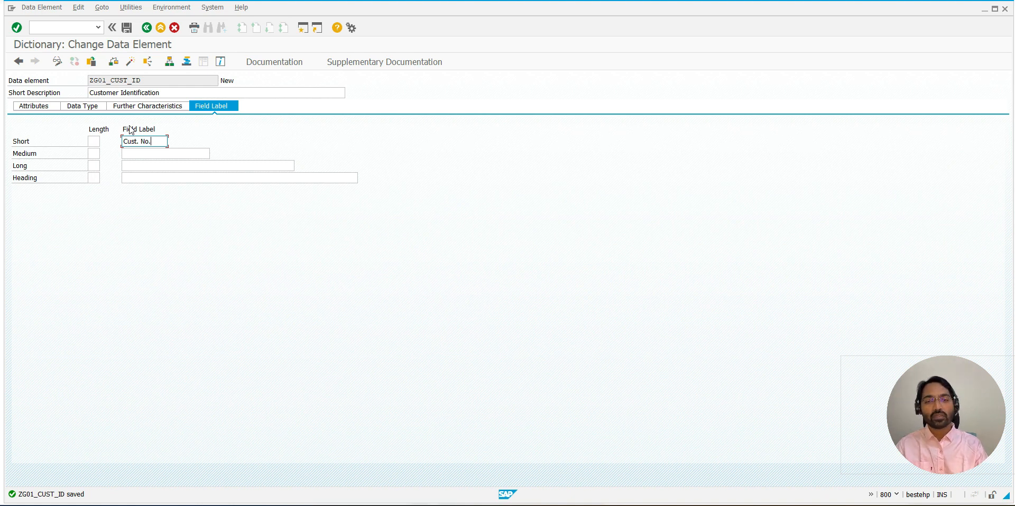
click(147, 157)
text(C)
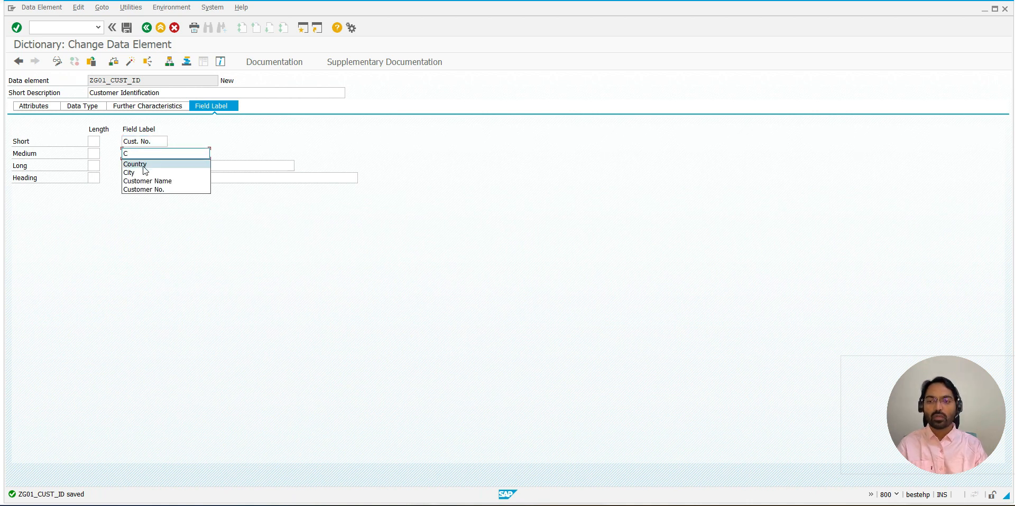
click(144, 189)
Set both the long field label and the heading of the data element to "Customer Number"
click(143, 168)
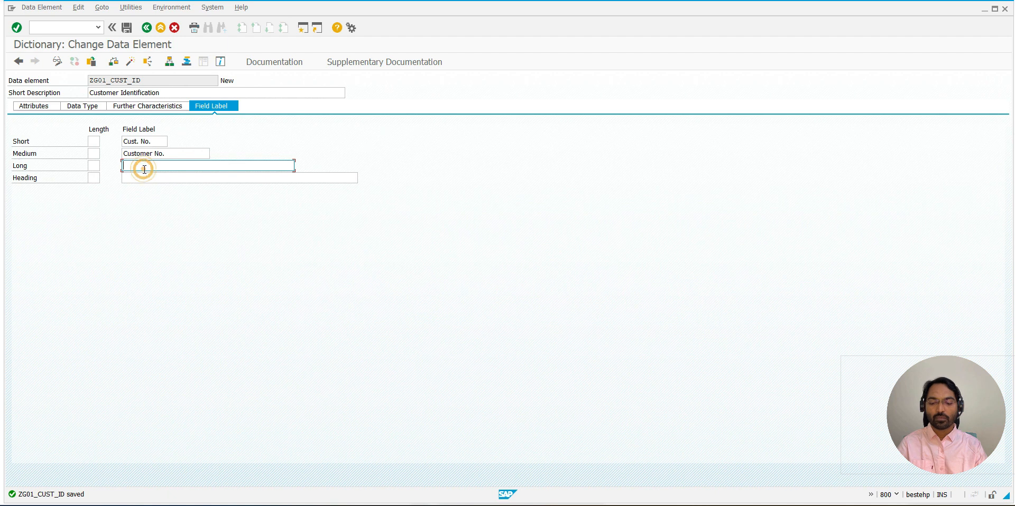
text(C)
click(148, 200)
click(150, 178)
text(C)
click(157, 213)
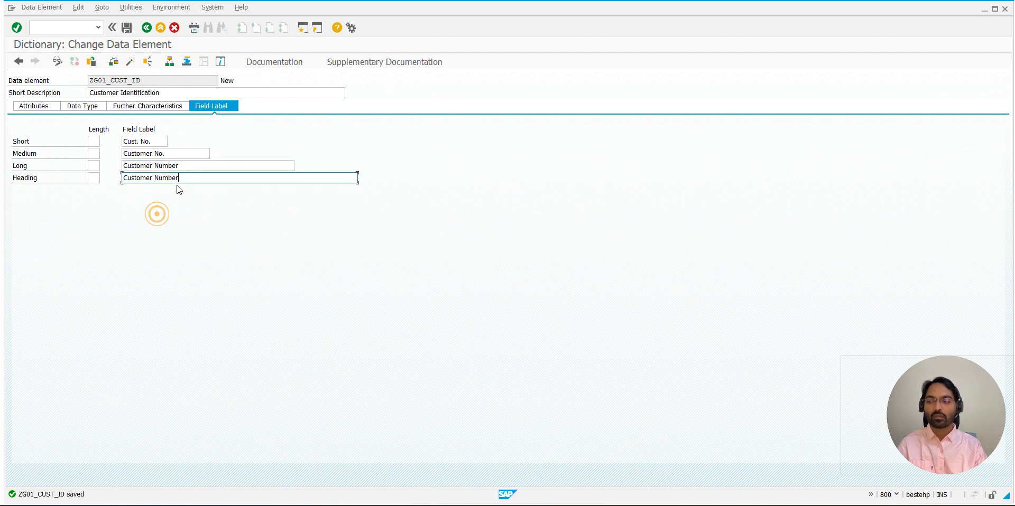
Apply the entered field labels so that their default lengths are filled in, and save data element ZG01_CUST_ID
key(Return)
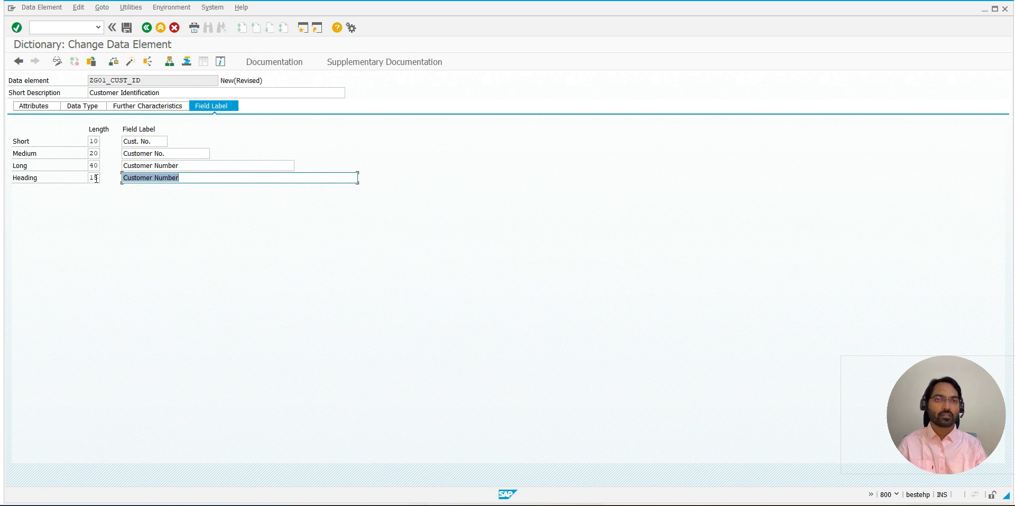
click(92, 143)
click(92, 154)
click(94, 165)
drag(20, 180, 68, 185)
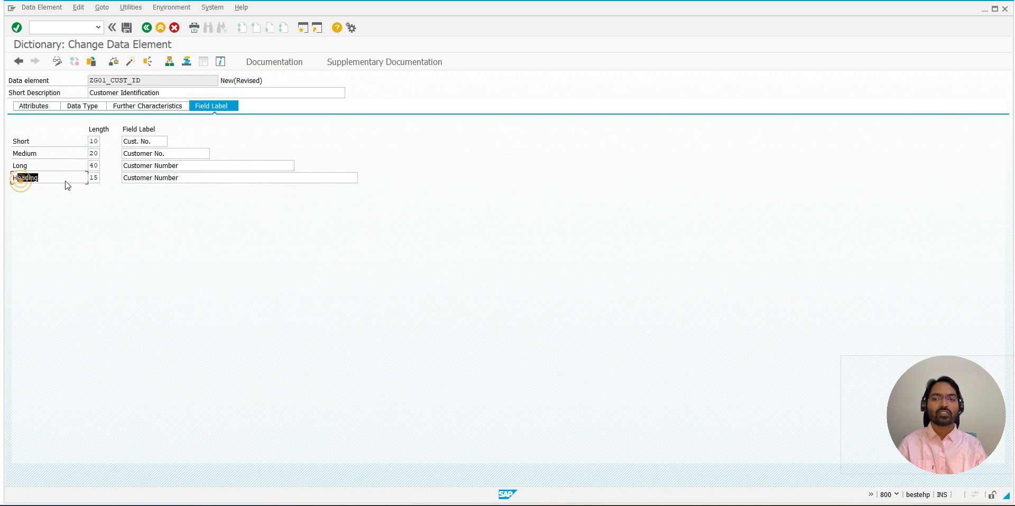
click(66, 182)
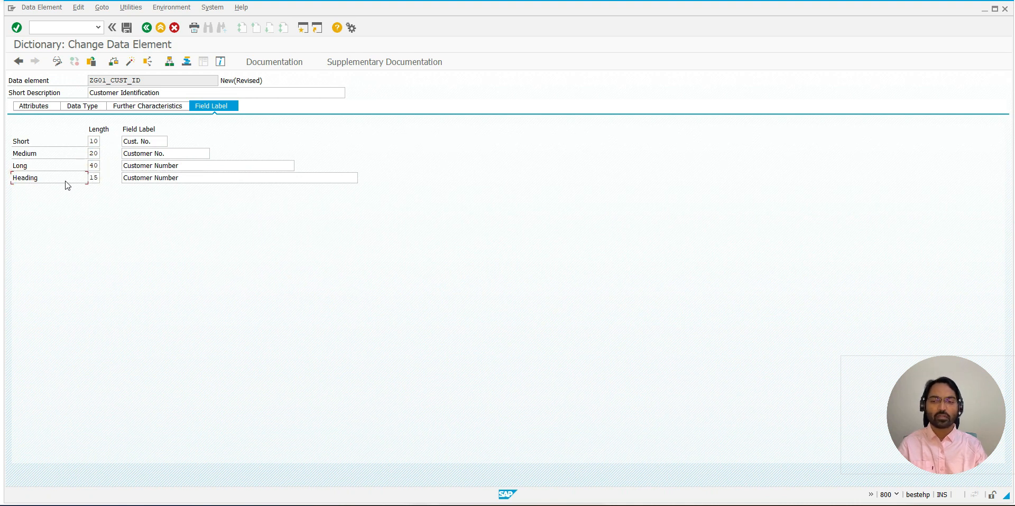
click(127, 28)
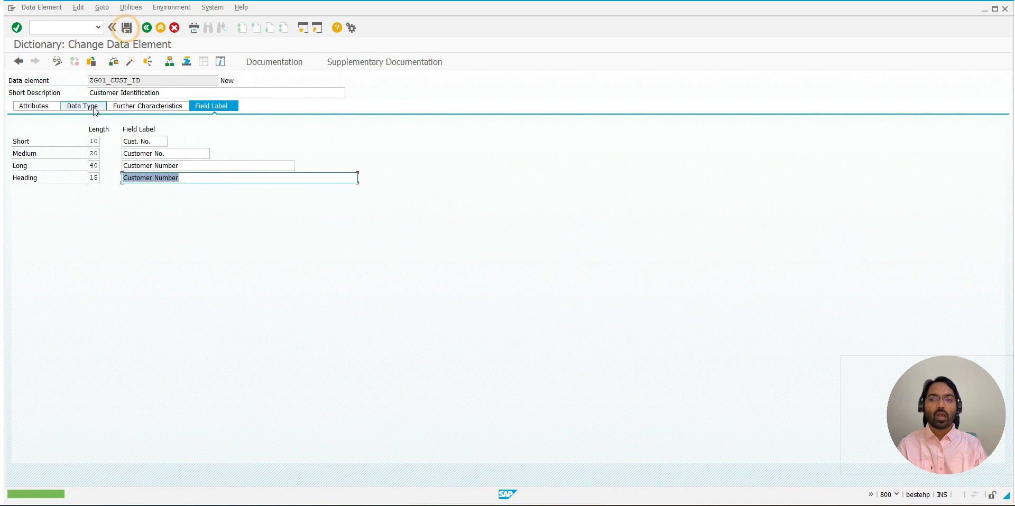
Switch to the PDF notes to review the field definition with domain, data element and key field, and return to SAP
mouse_move(555, 505)
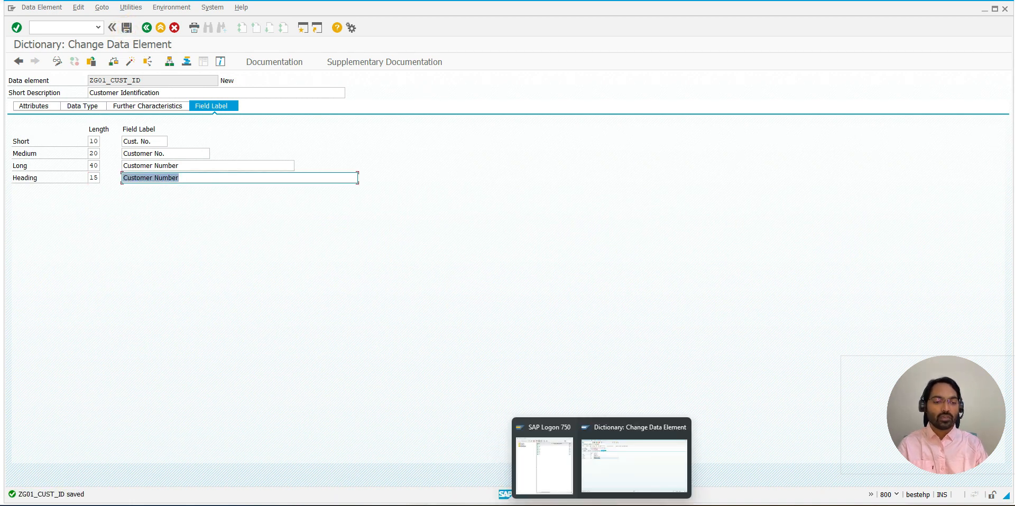
click(626, 505)
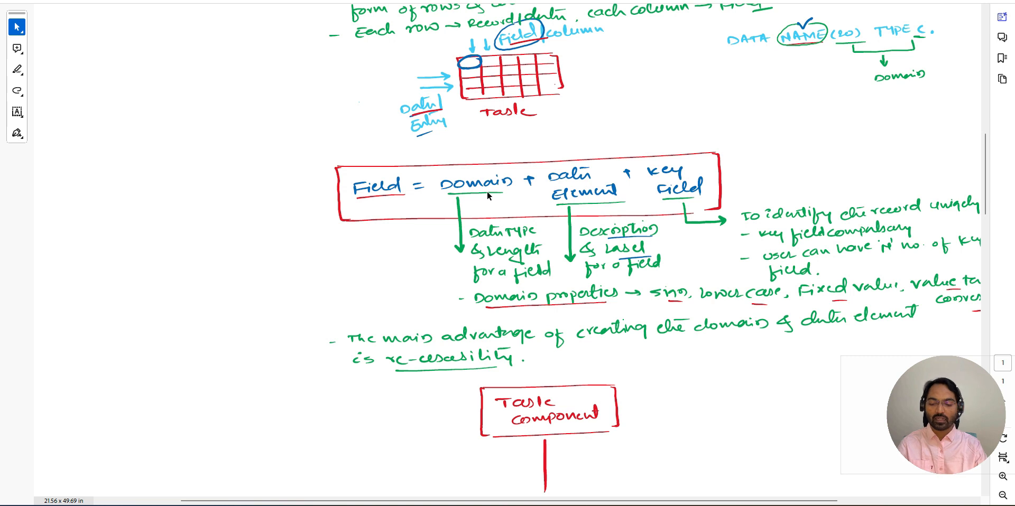
key(alt+Tab)
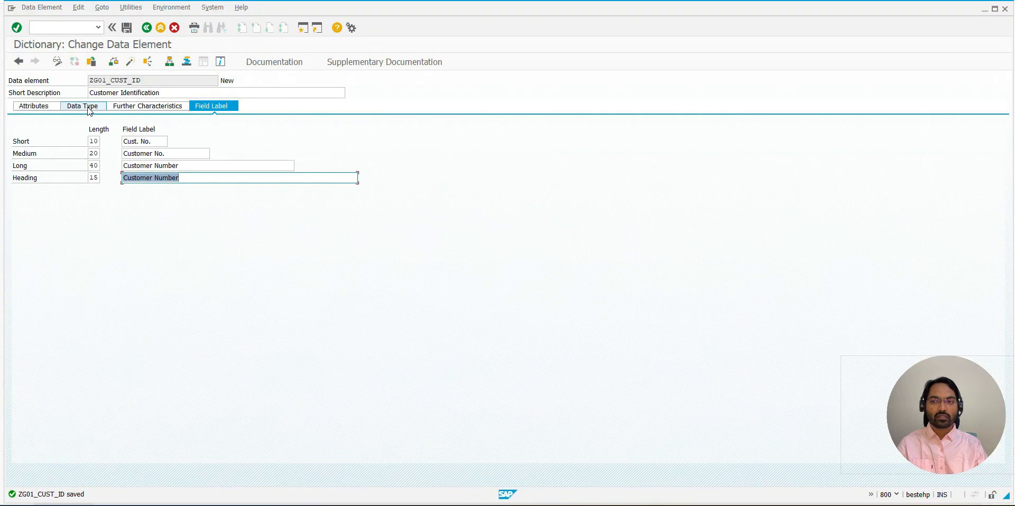
Open the data element's data type settings and examine the domain entry with its data type and length fields
click(89, 107)
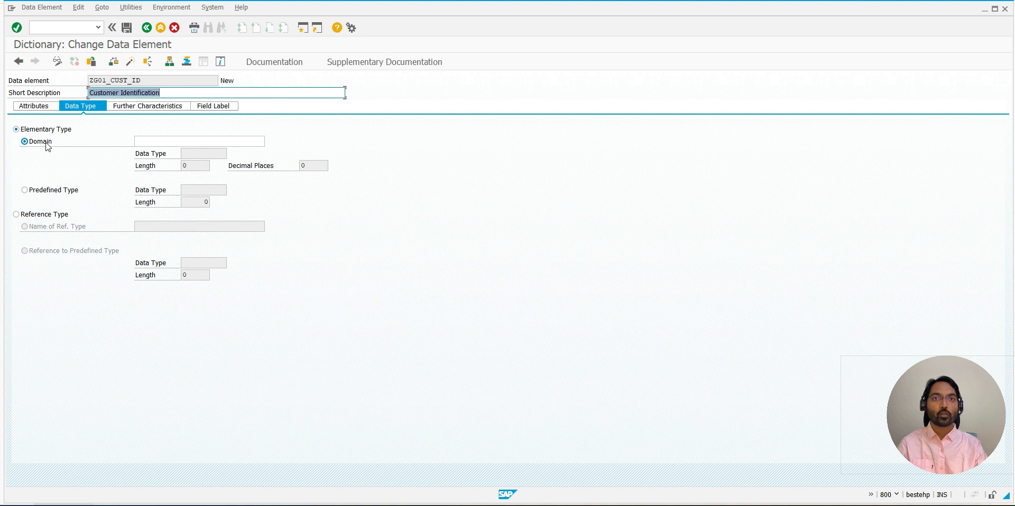
click(153, 142)
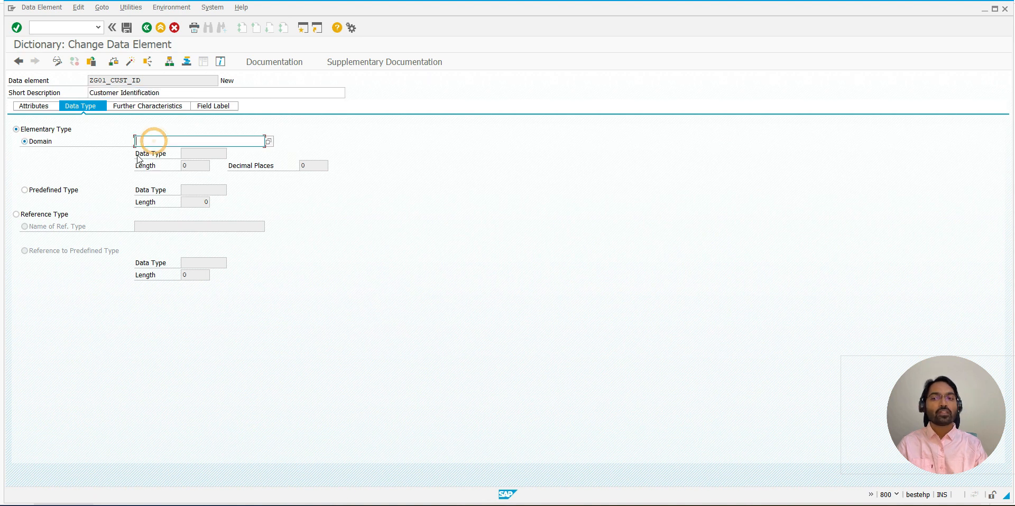
click(142, 153)
click(140, 166)
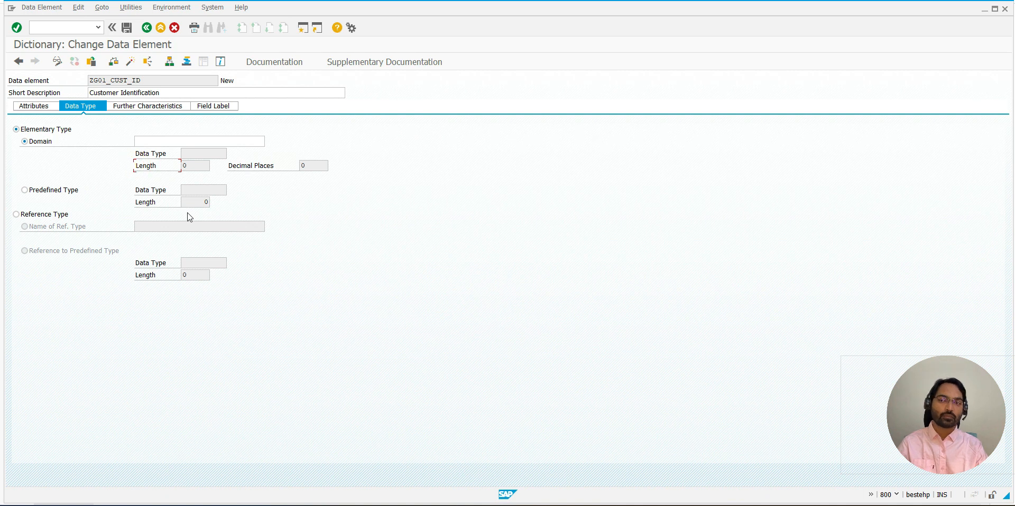
drag(97, 80, 140, 80)
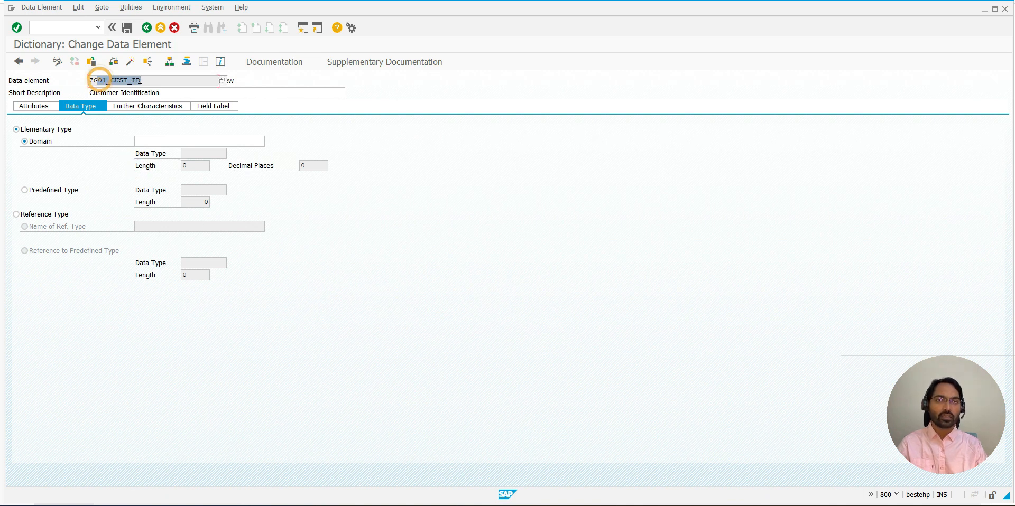
click(140, 80)
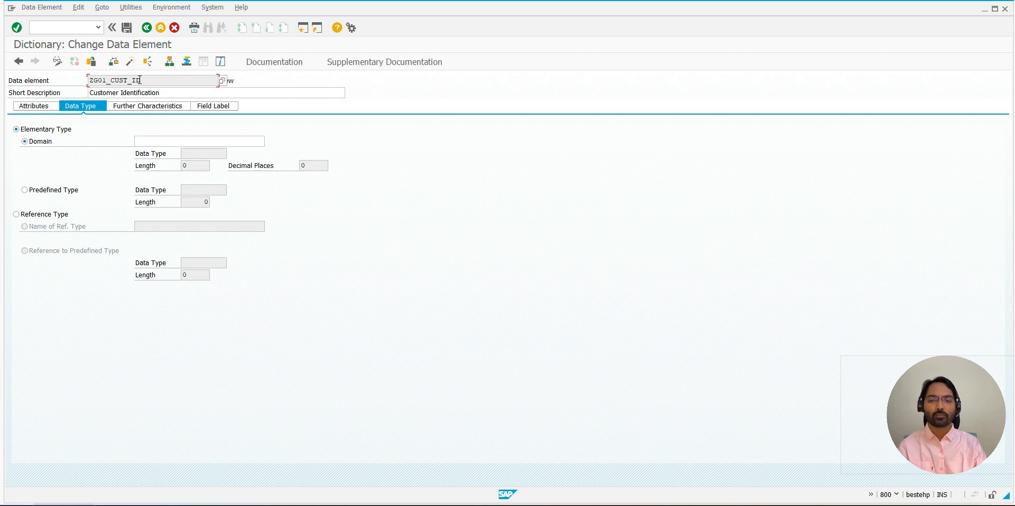
click(162, 138)
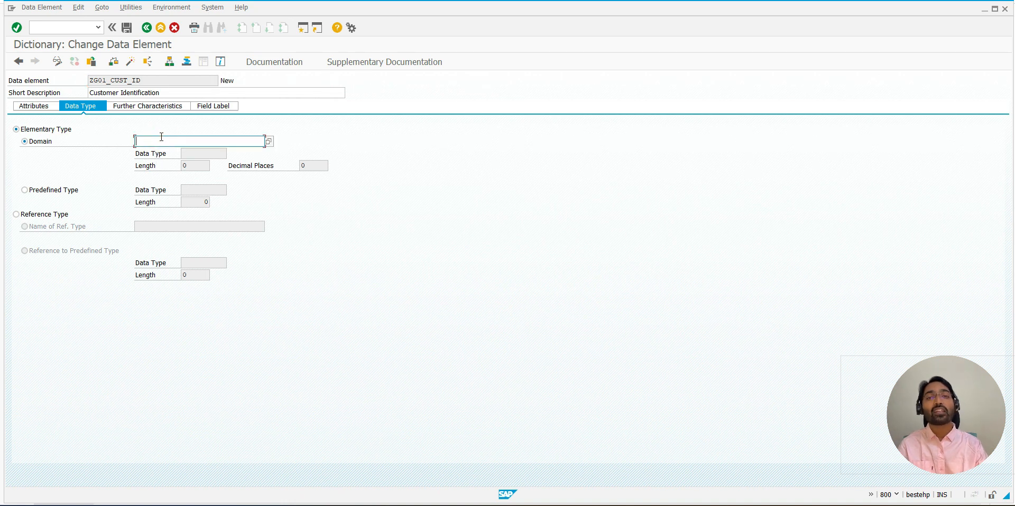
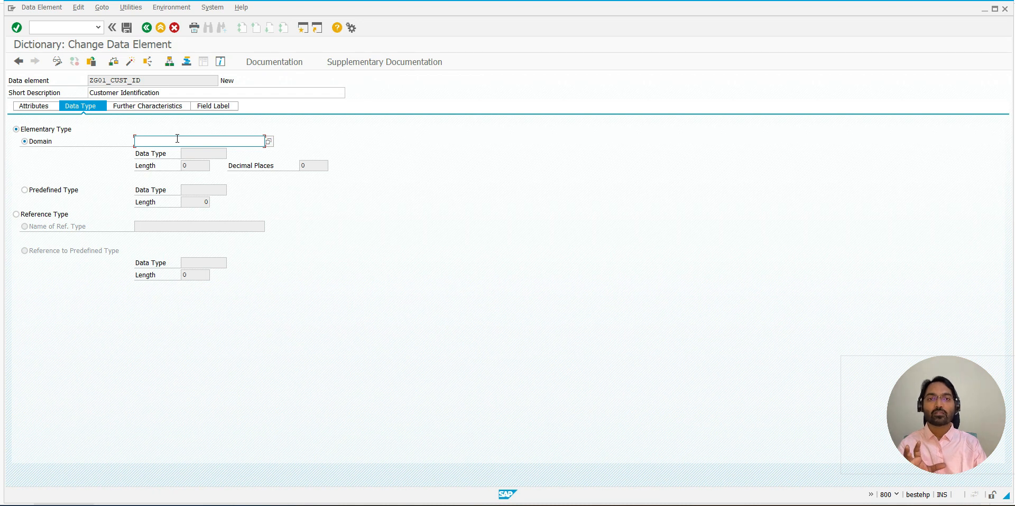
Open the domain search, list the available ABAP Dictionary data types, and enlarge the list to show all entries
click(270, 142)
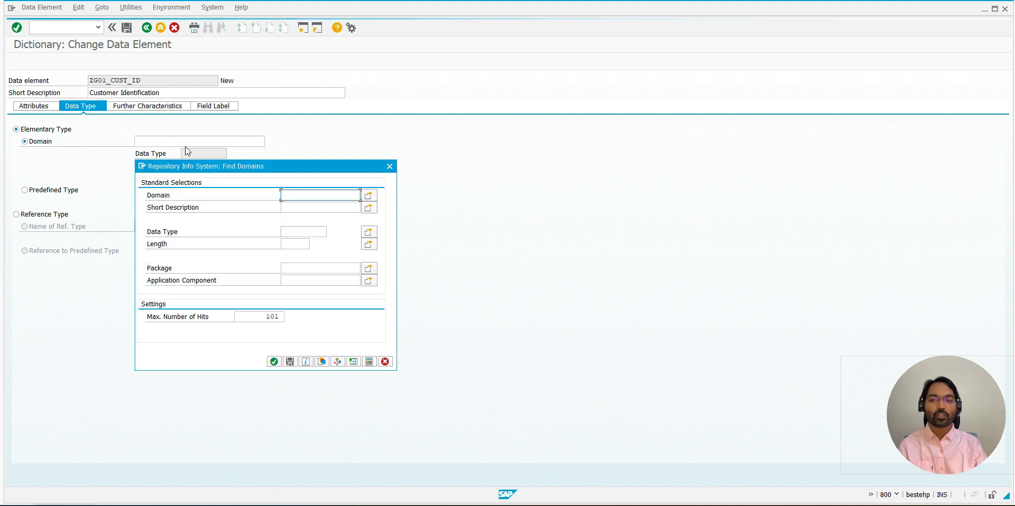
drag(147, 233, 179, 233)
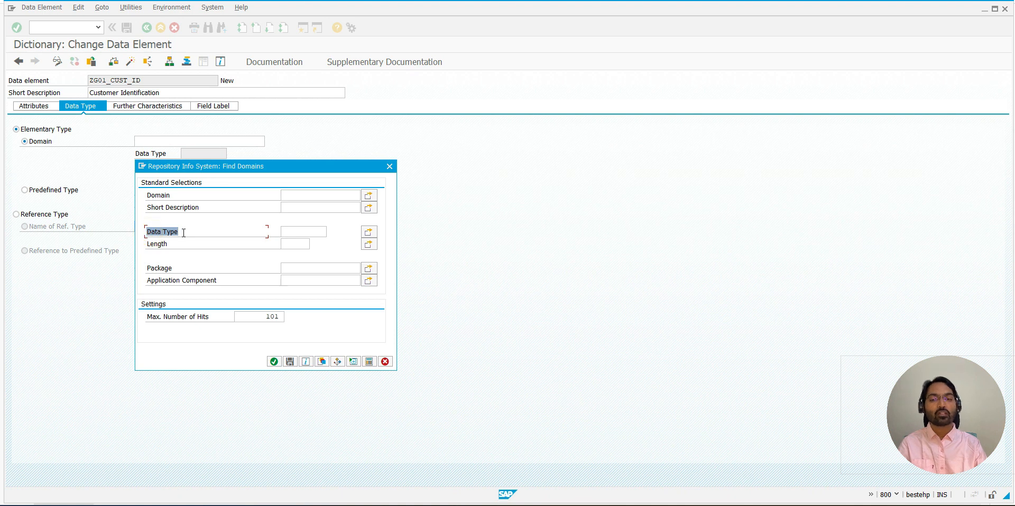
click(306, 232)
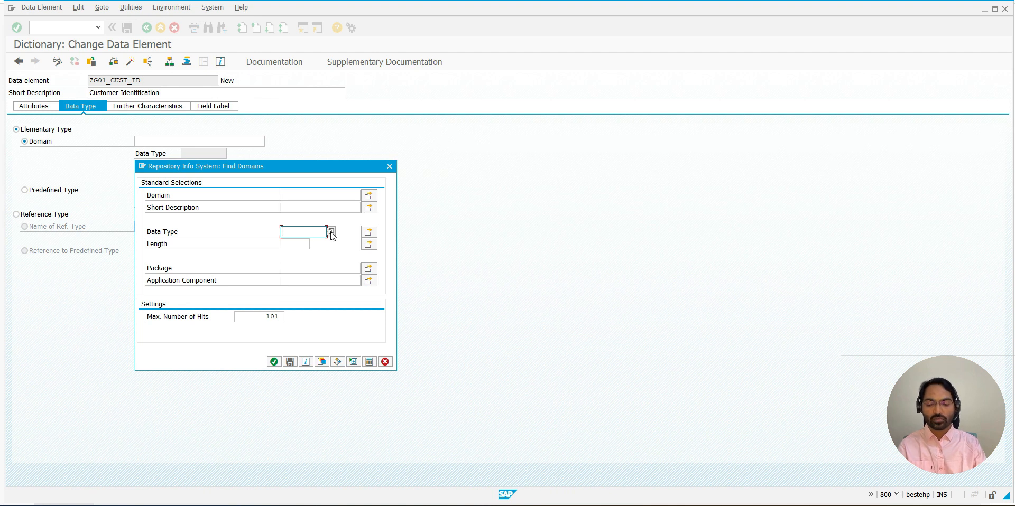
click(331, 232)
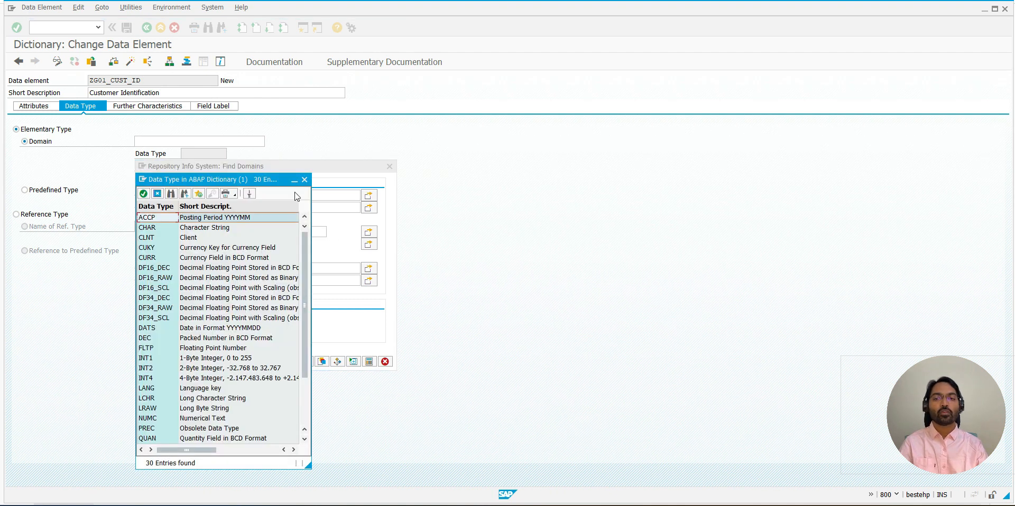
drag(224, 184, 226, 44)
drag(310, 330, 417, 416)
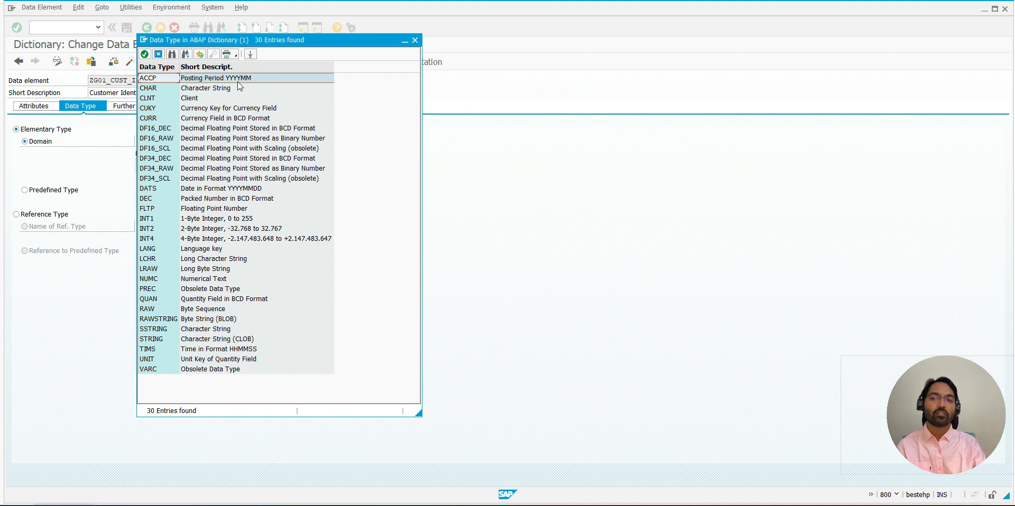
Review the listed data types such as CHAR, CLNT, CUKY, CURR, DATS, DEC, FLTP, INT4 and STRING, and close the list and domain search
click(154, 88)
click(154, 99)
click(153, 108)
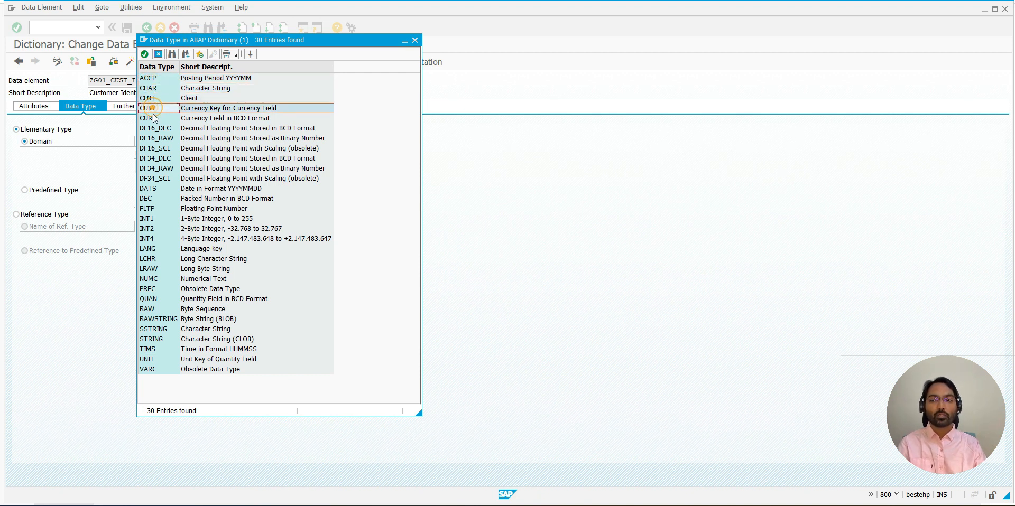
click(154, 119)
click(144, 199)
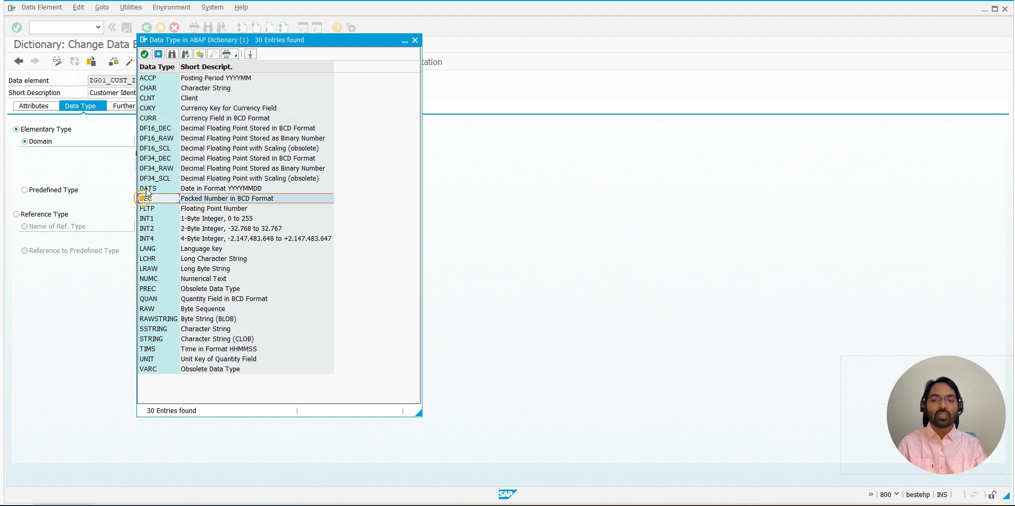
click(146, 189)
click(147, 209)
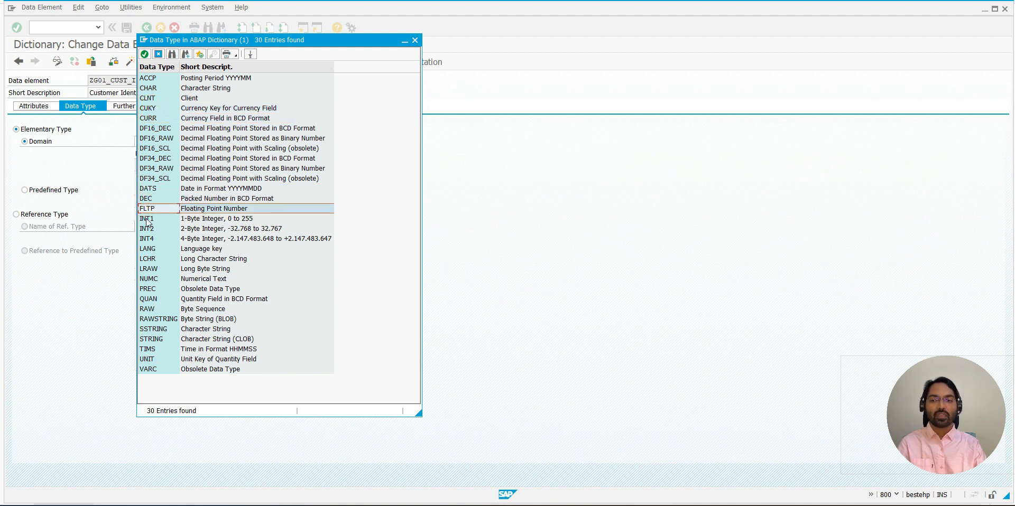
click(147, 218)
click(146, 238)
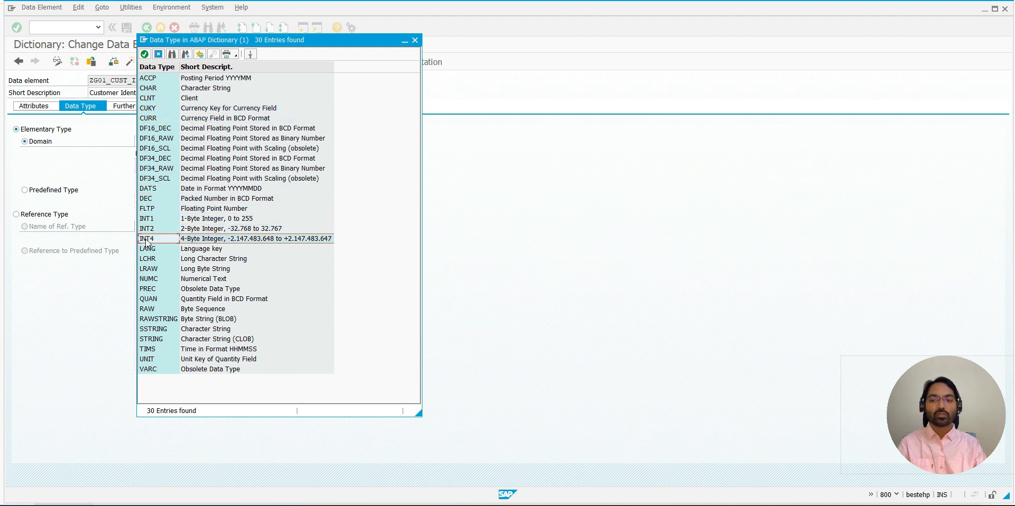
click(154, 339)
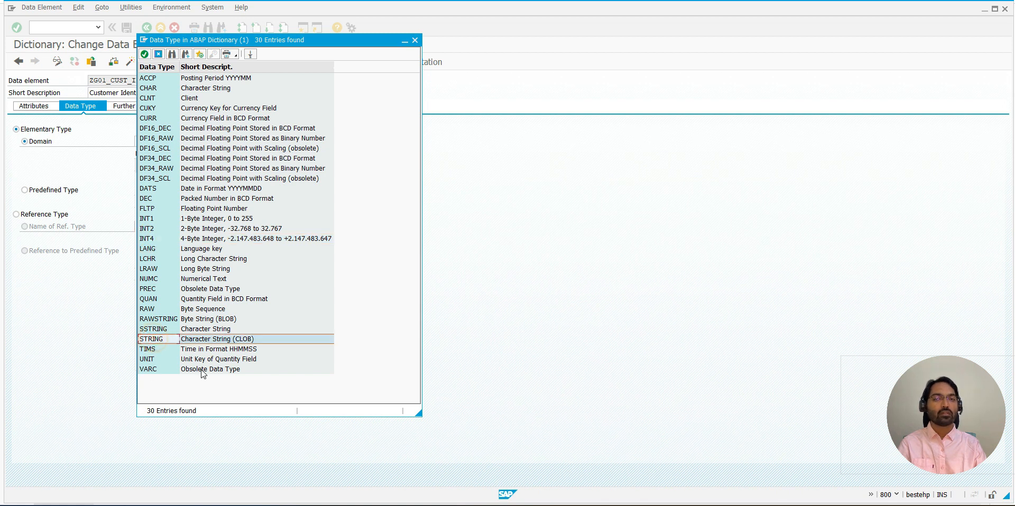
click(416, 39)
click(390, 166)
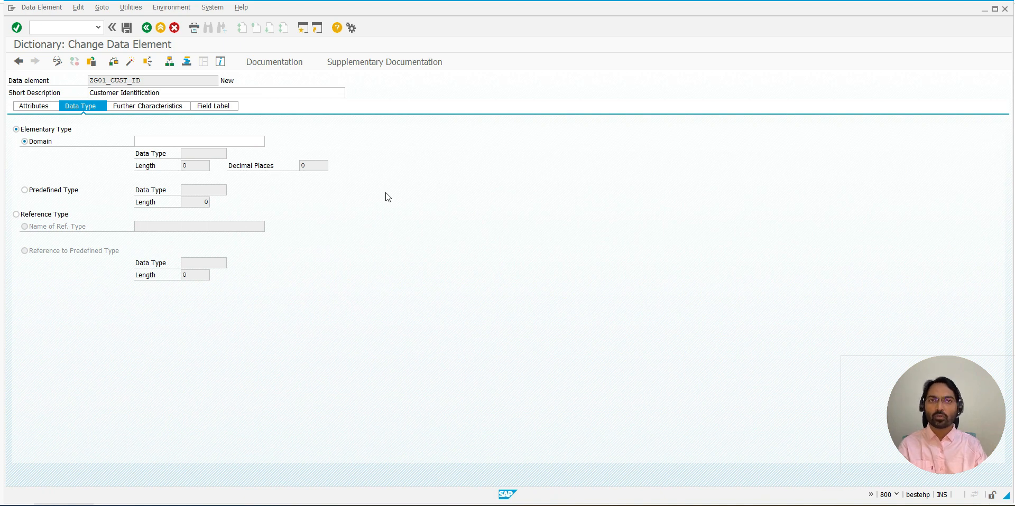
Assign the standard domain CHAR10 to the data element and check the data type and length it supplies
click(164, 142)
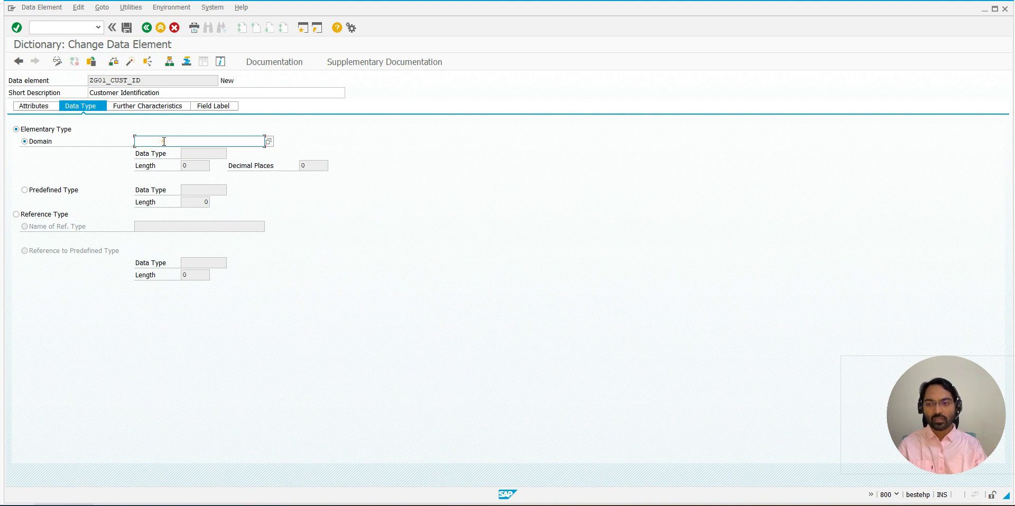
text(CHAR)
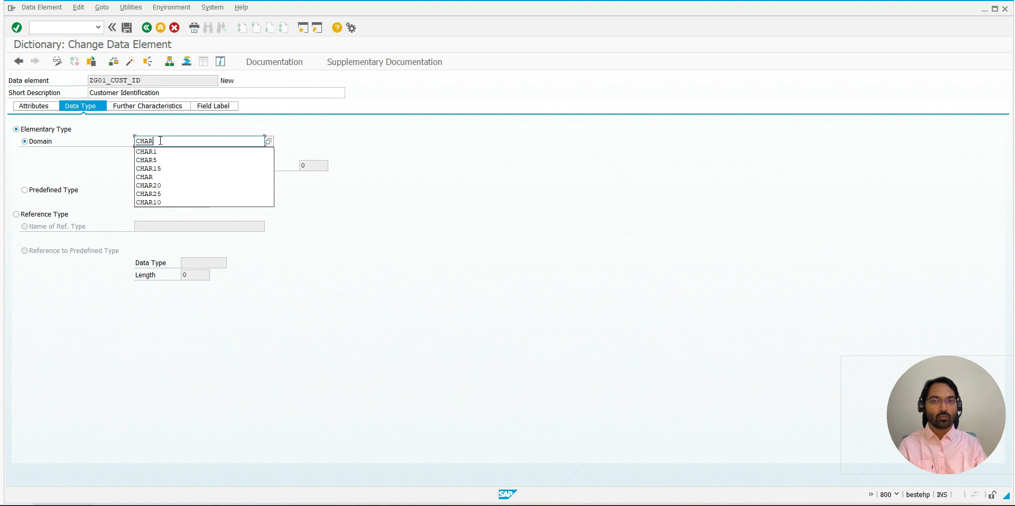
click(162, 141)
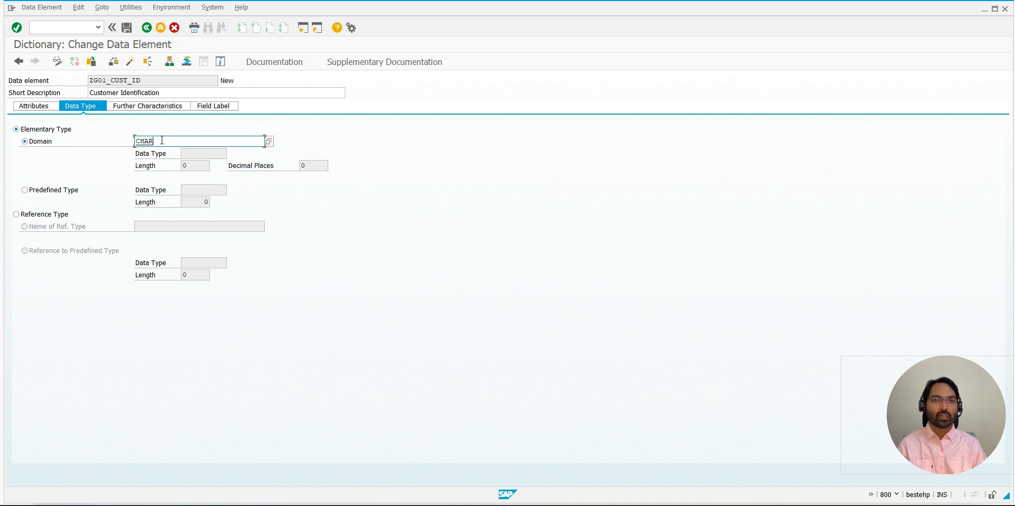
text(10)
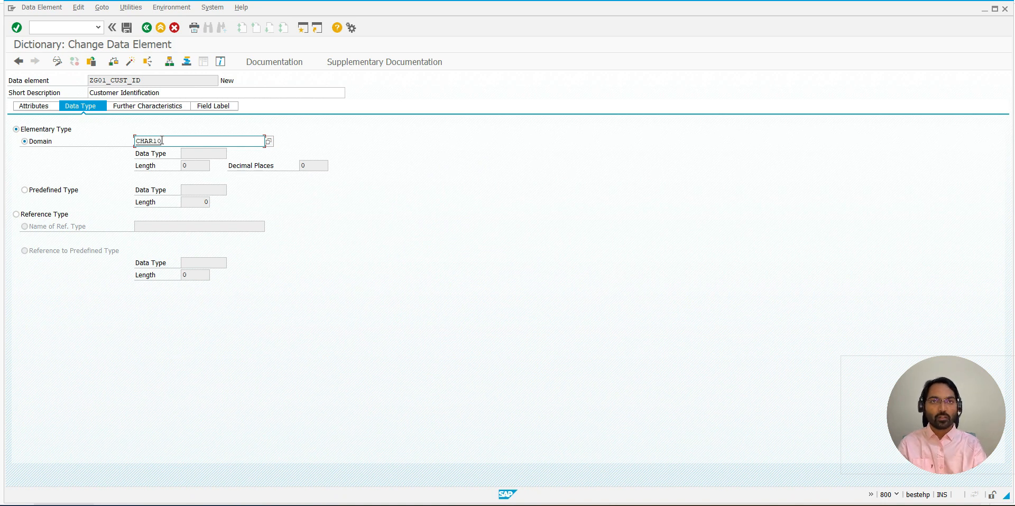
key(Return)
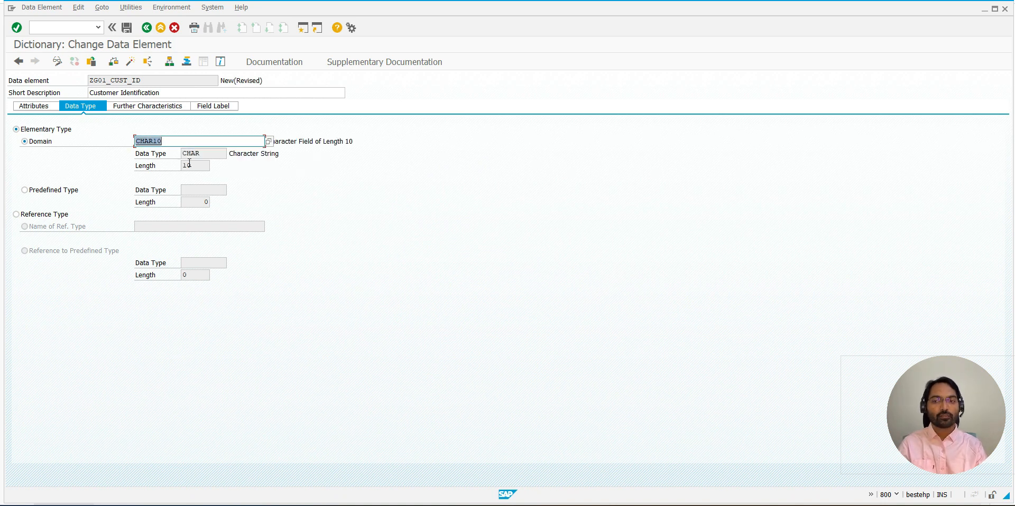
drag(203, 153, 179, 153)
click(180, 165)
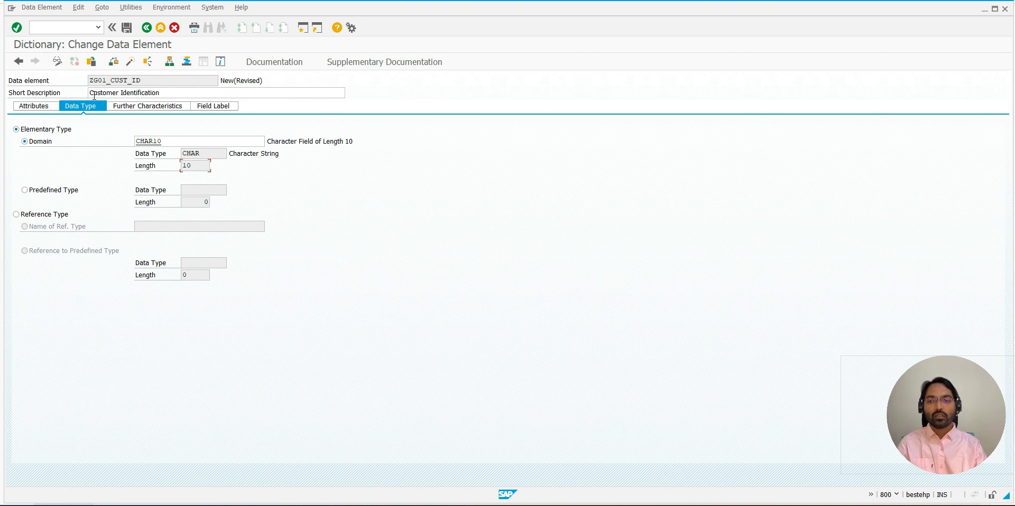
Set the data element's domain to ZG01_CUST_ID, reusing the copied data element name
click(94, 78)
drag(94, 79, 142, 80)
key(ctrl+c)
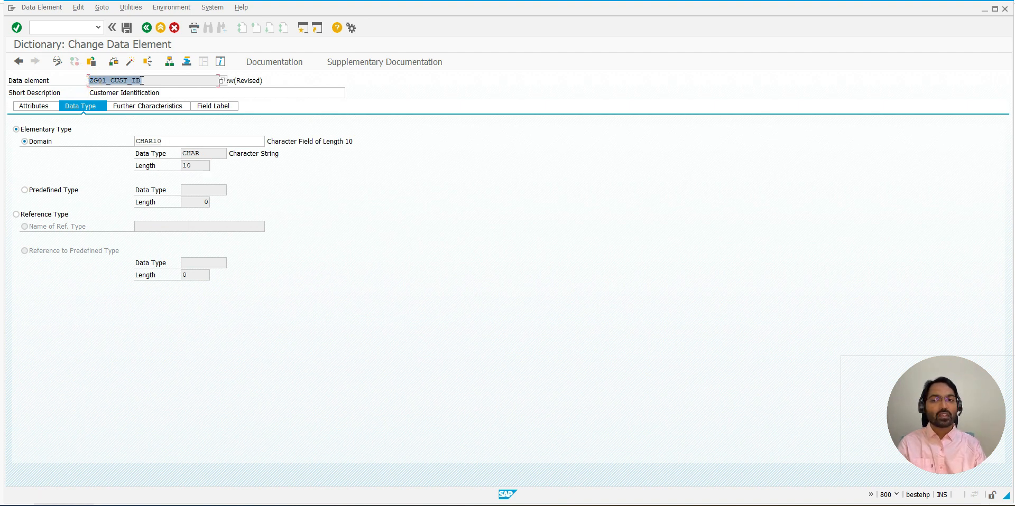
click(170, 141)
key(BackSpace)
key(BackSpace)
key(BackSpace)
key(BackSpace)
key(BackSpace)
key(BackSpace)
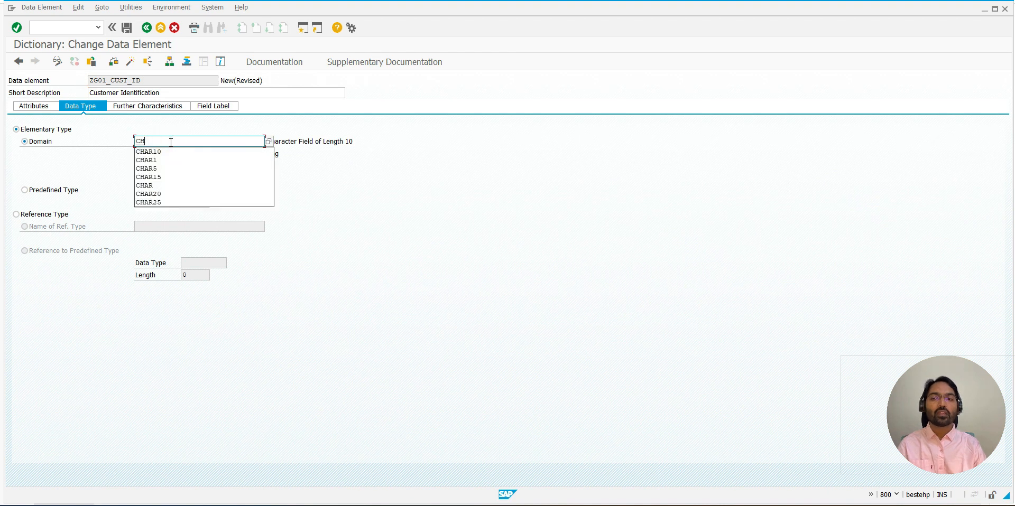
key(ctrl+v)
key(Return)
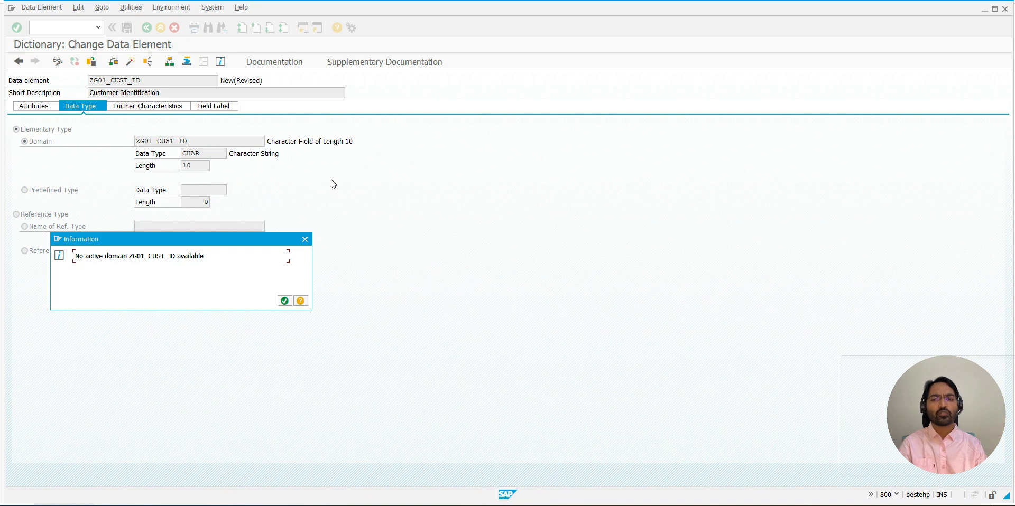
key(Return)
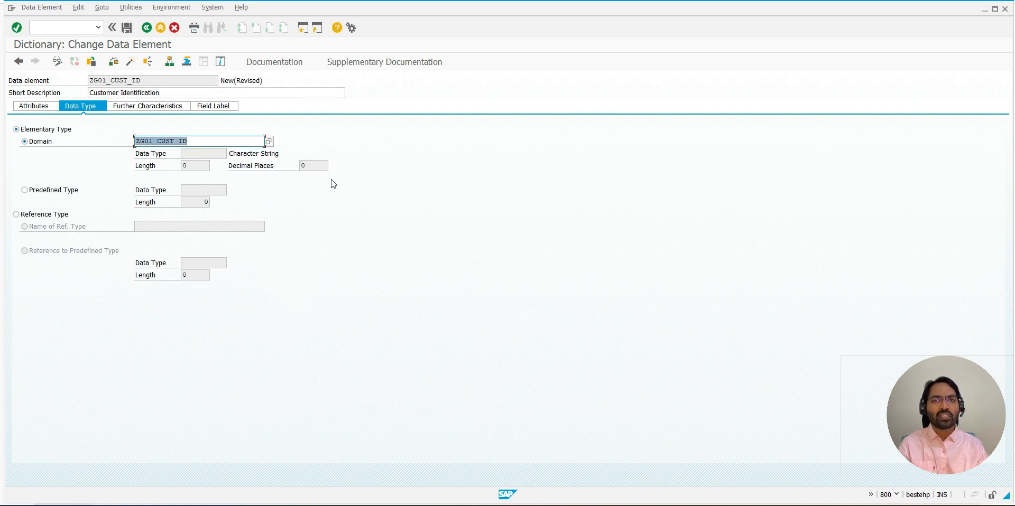
Change the data element's domain name to ZG01_DOM_CUST_ID and save the data element
click(111, 81)
click(170, 140)
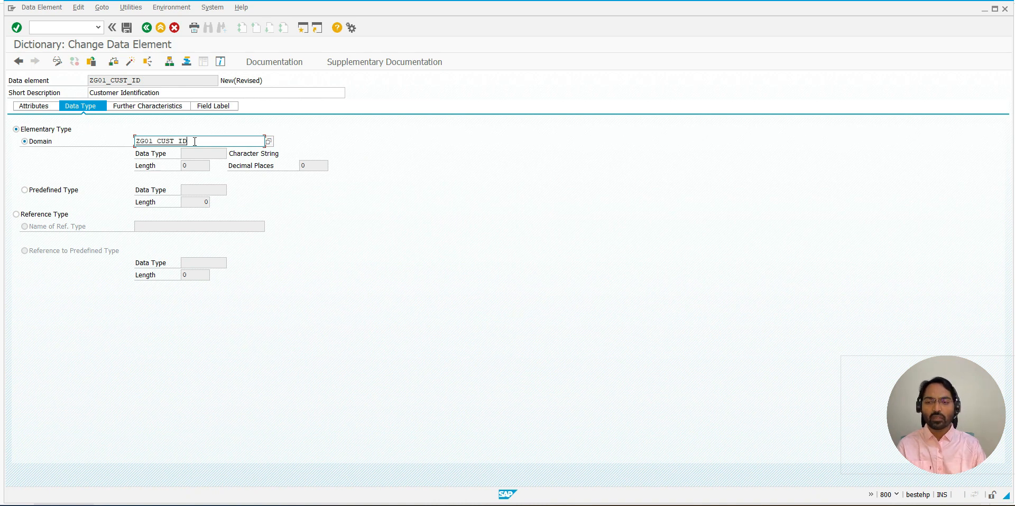
text(DOM_)
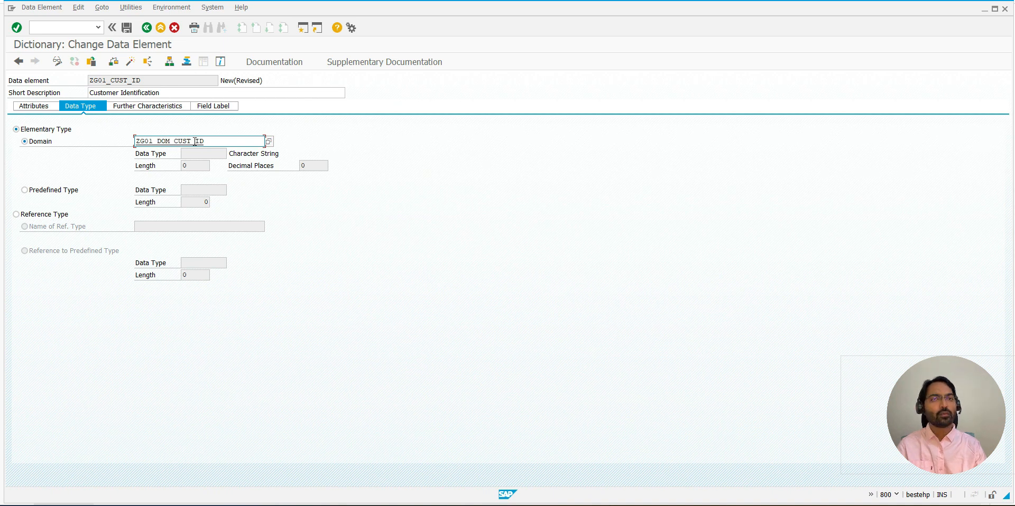
key(ctrl+s)
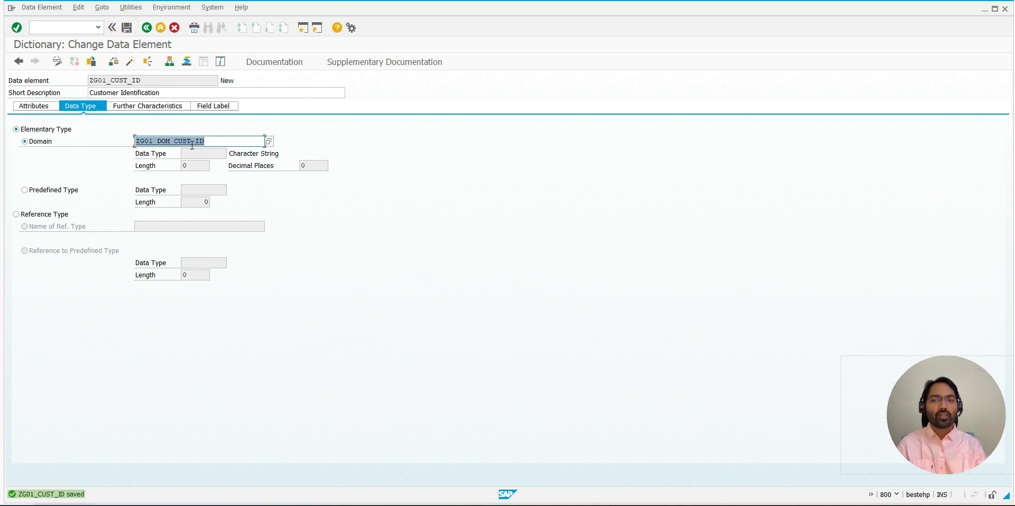
Open domain ZG01_DOM_CUST_ID from the data element and agree to create it as a new domain
click(178, 141)
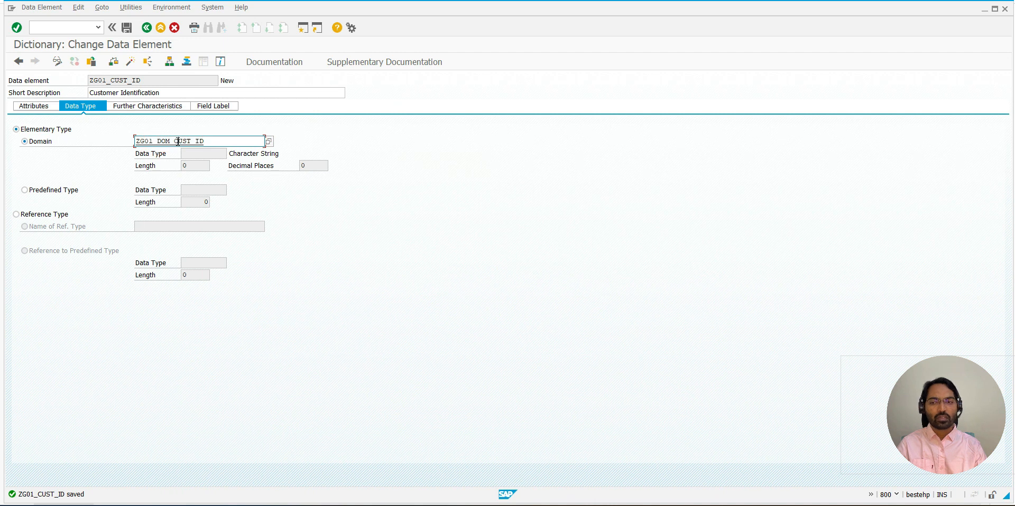
double_click(177, 141)
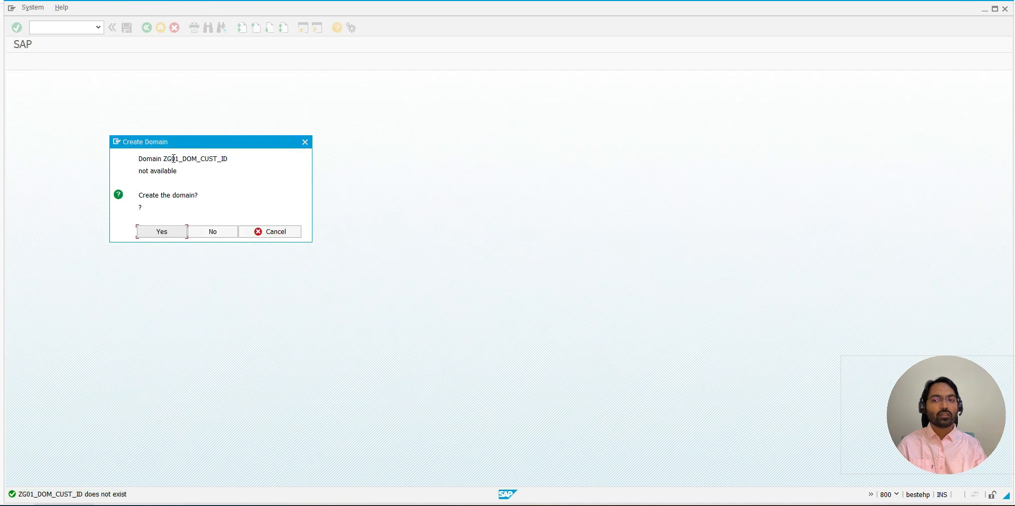
click(170, 229)
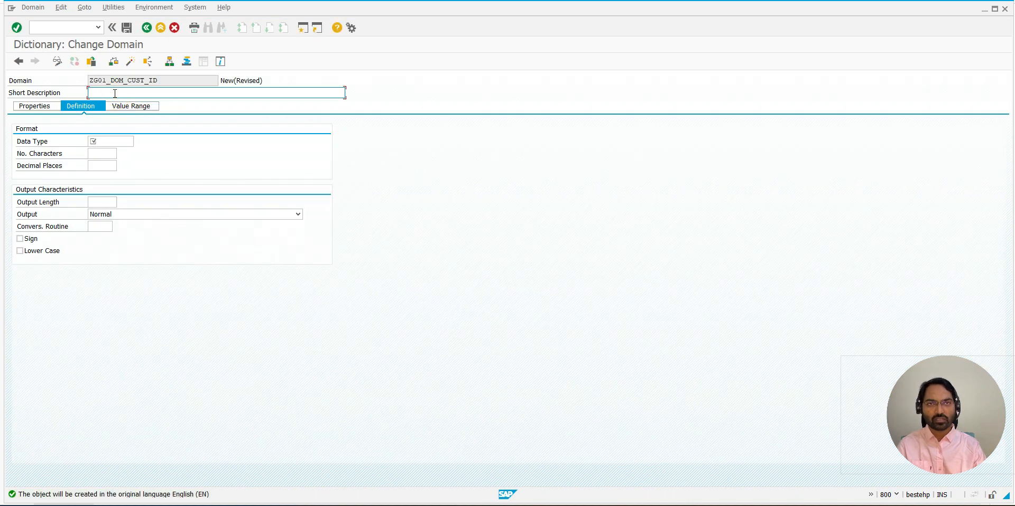
Enter "Customer Number" as the new domain's short description
text(C)
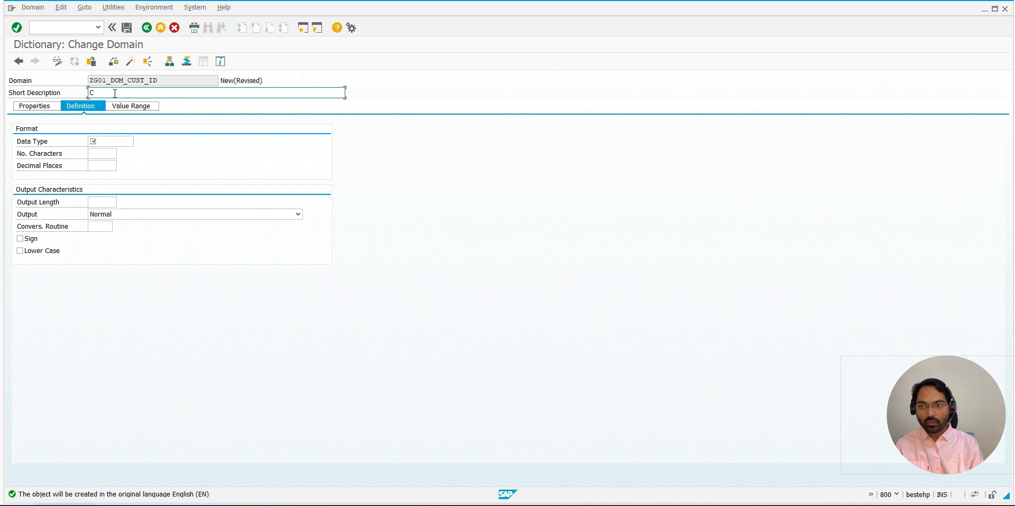
text(US)
key(BackSpace)
key(BackSpace)
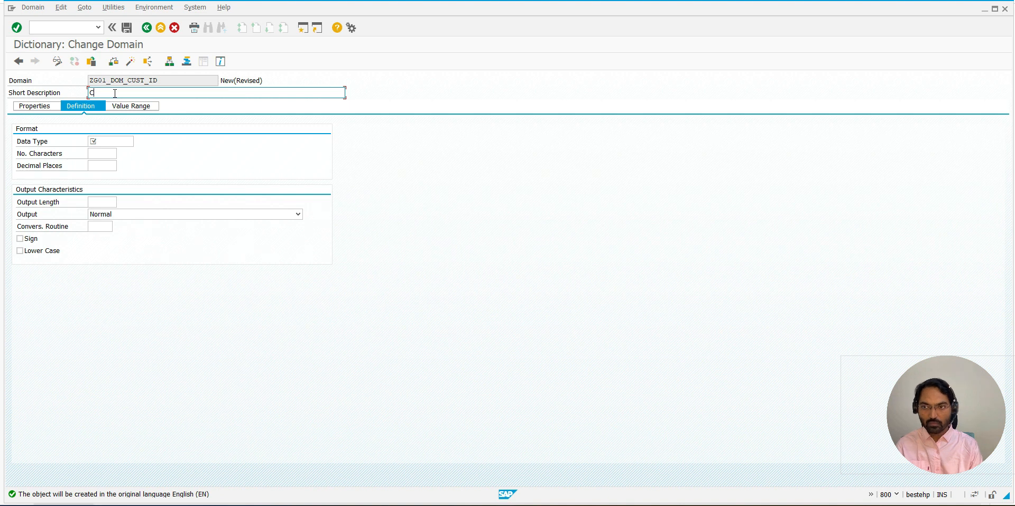
text(ust)
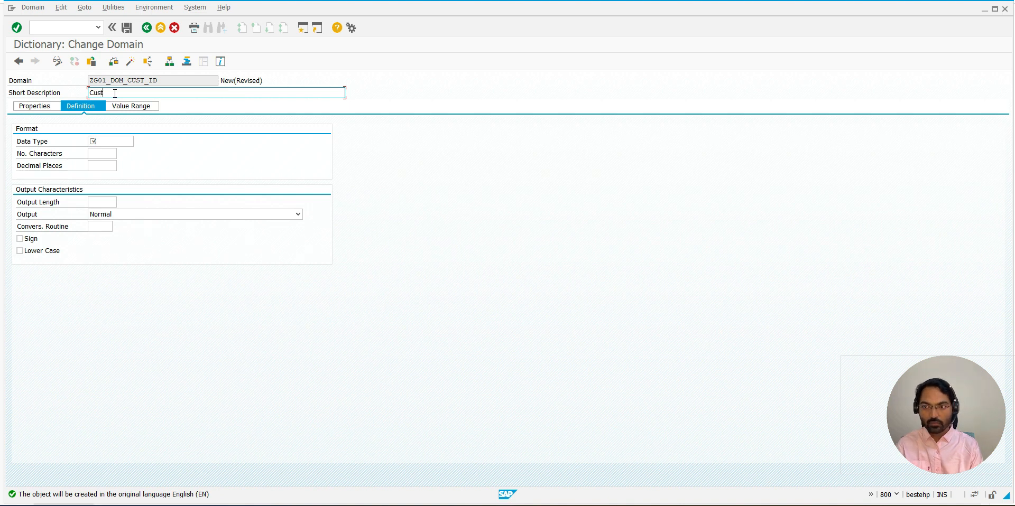
text(omer Nu)
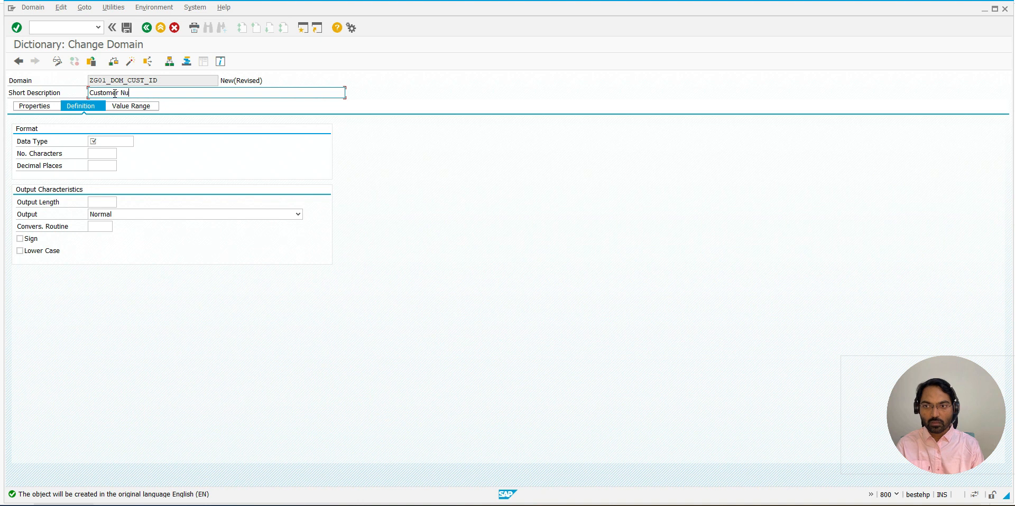
text(mber)
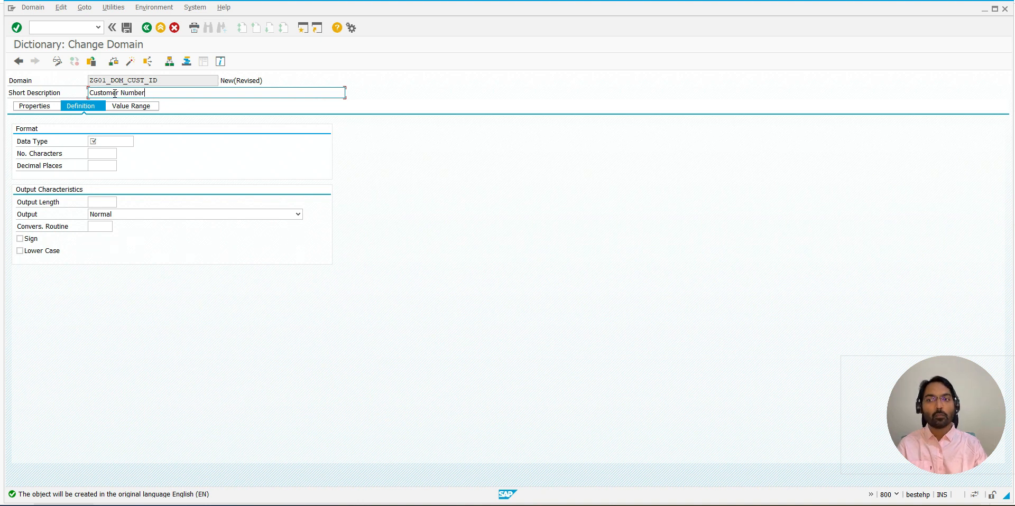
Define the domain's format as data type CHAR with 10 characters
click(98, 144)
text(CHAR)
key(Tab)
text(10)
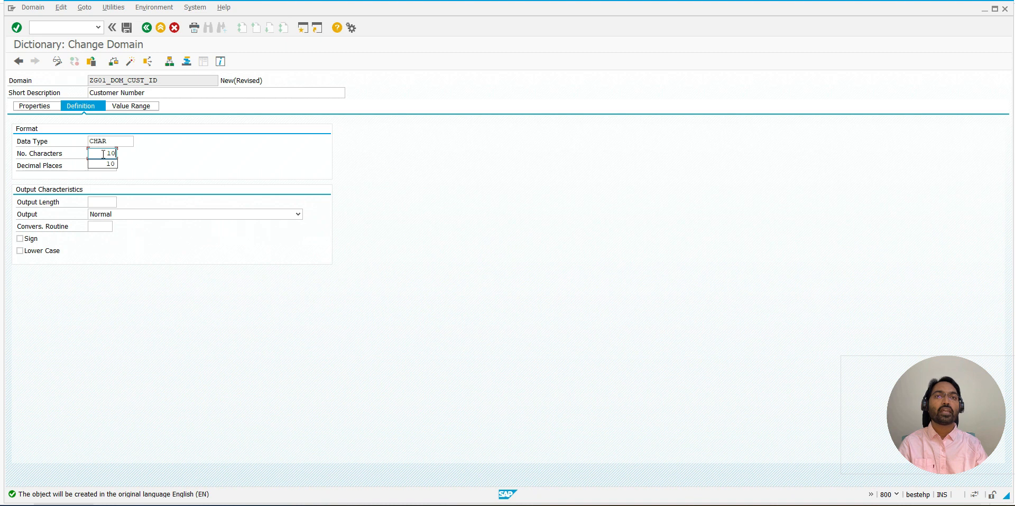
click(145, 263)
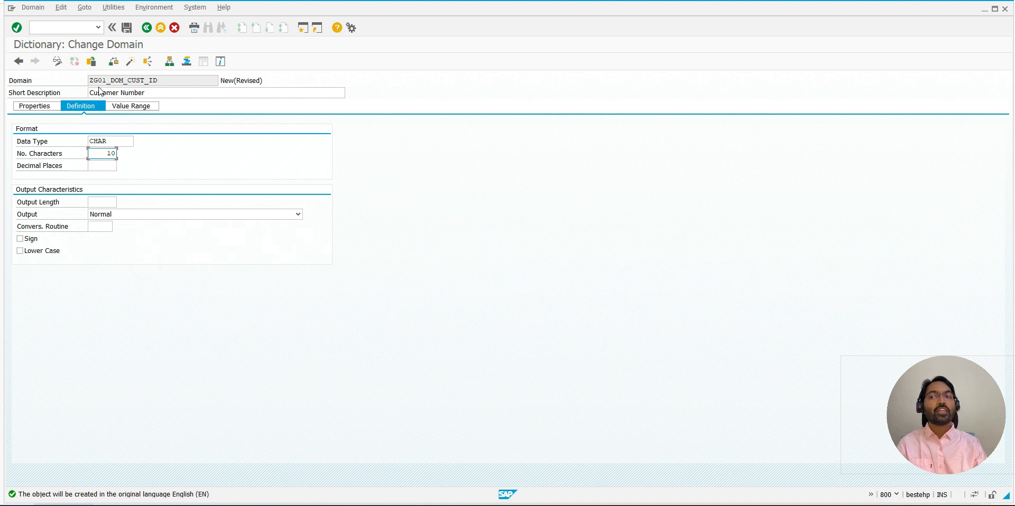
drag(93, 80, 151, 81)
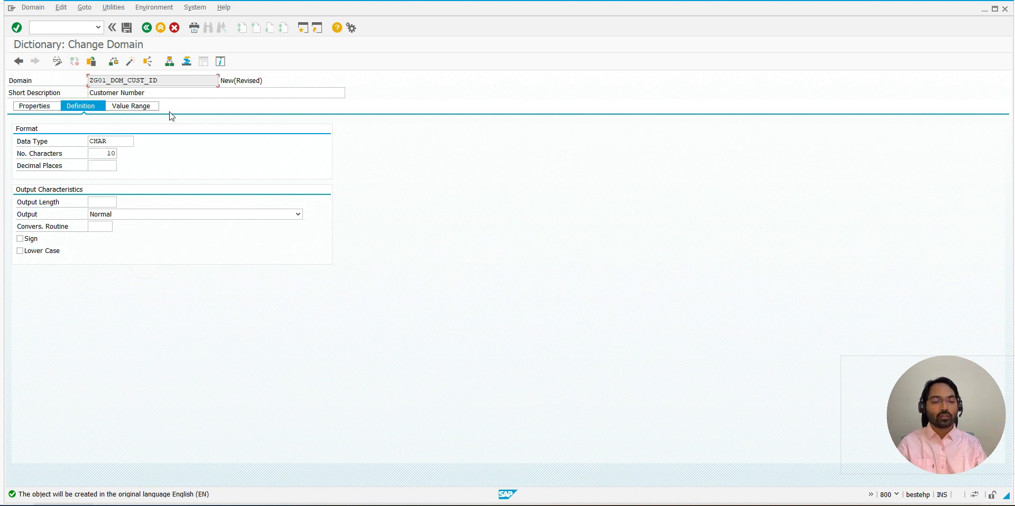
Switch to the handwritten notes to review the domain properties, and return to SAP to examine the domain's conversion routine and Sign settings
click(555, 460)
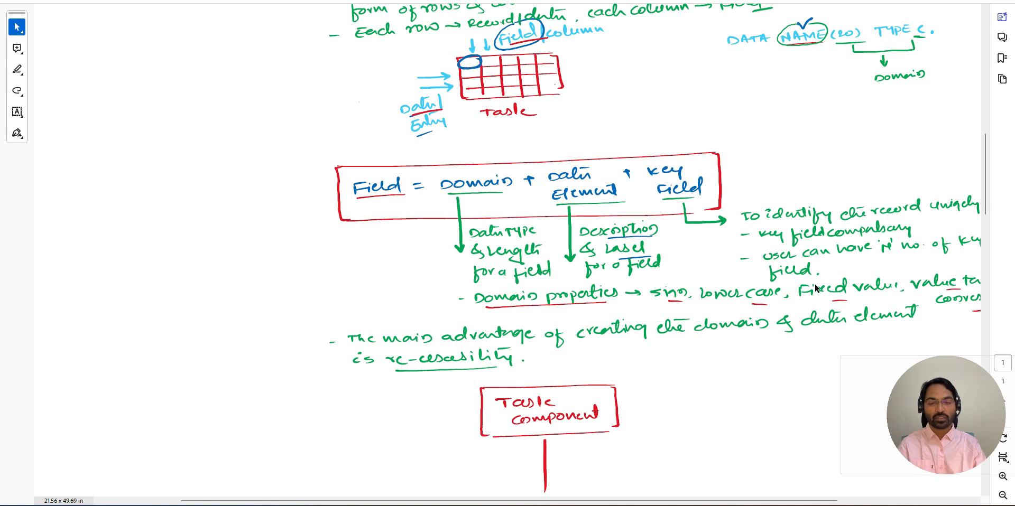
key(alt+Tab)
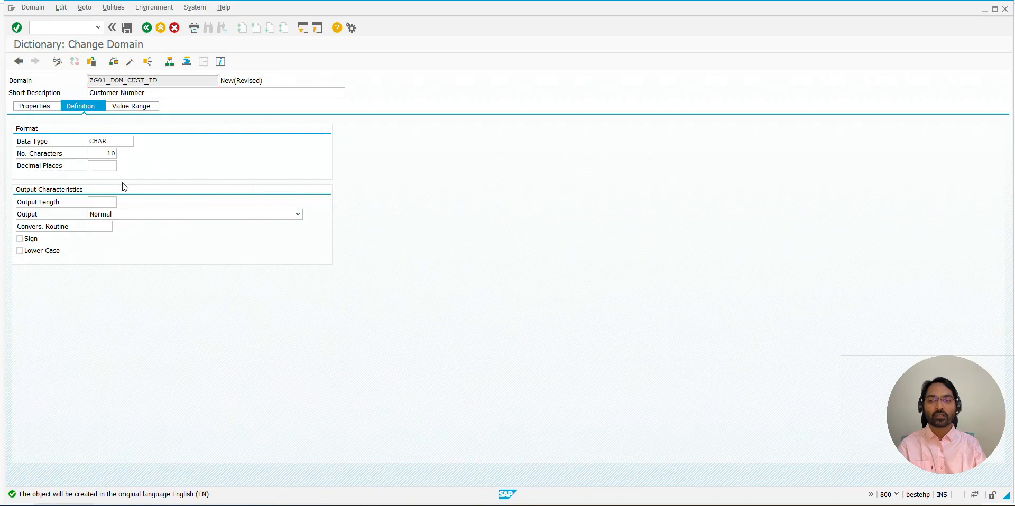
click(33, 228)
click(28, 239)
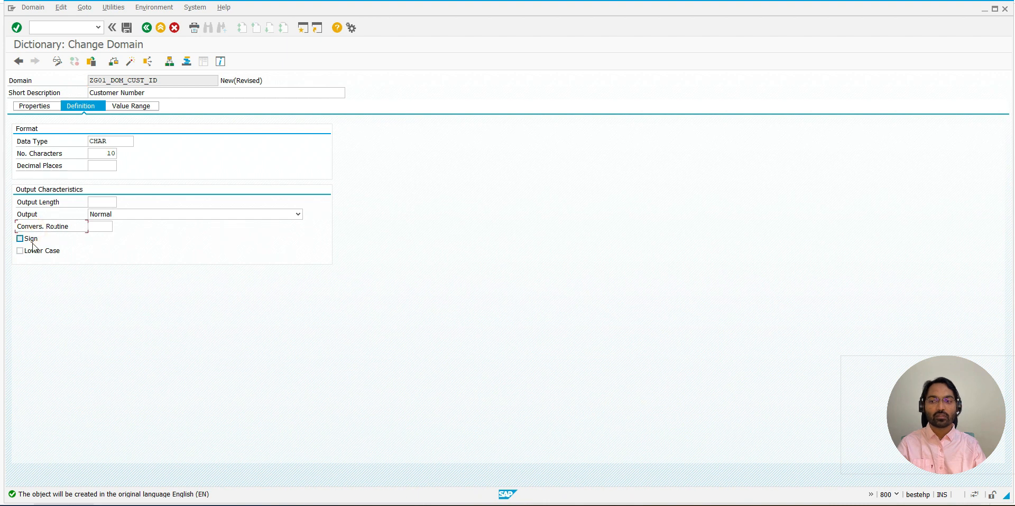
click(39, 251)
click(27, 239)
click(21, 251)
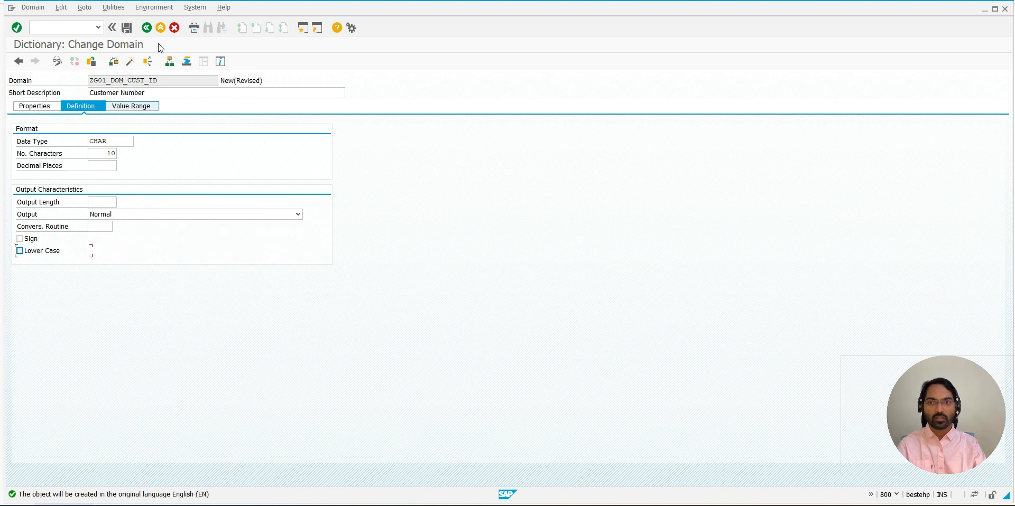
drag(224, 80, 262, 79)
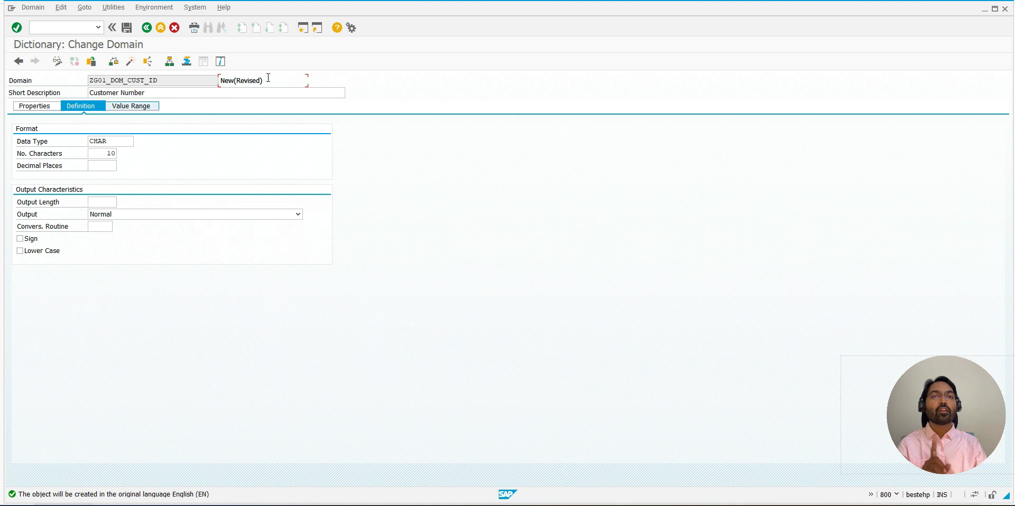
Save the domain ZG01_DOM_CUST_ID as a local object
click(126, 27)
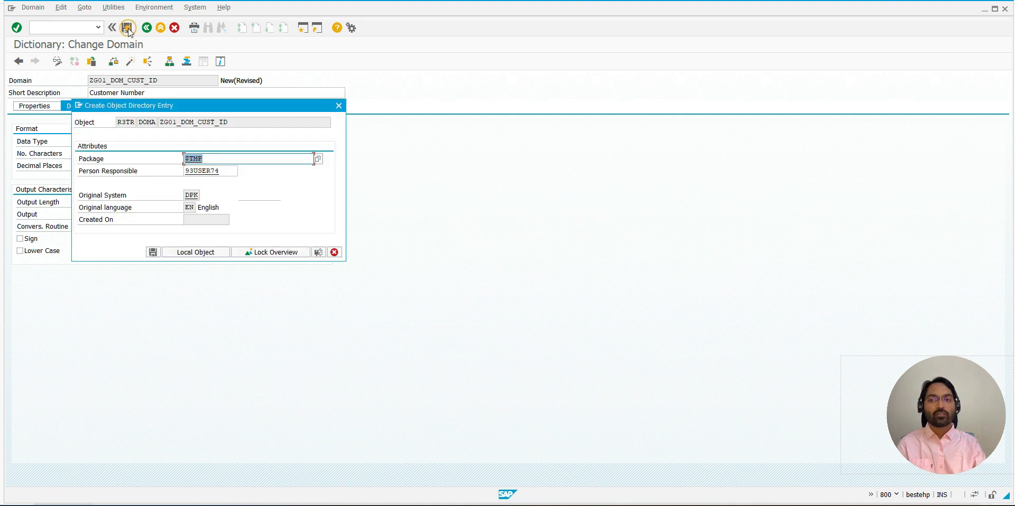
click(192, 252)
drag(225, 80, 256, 78)
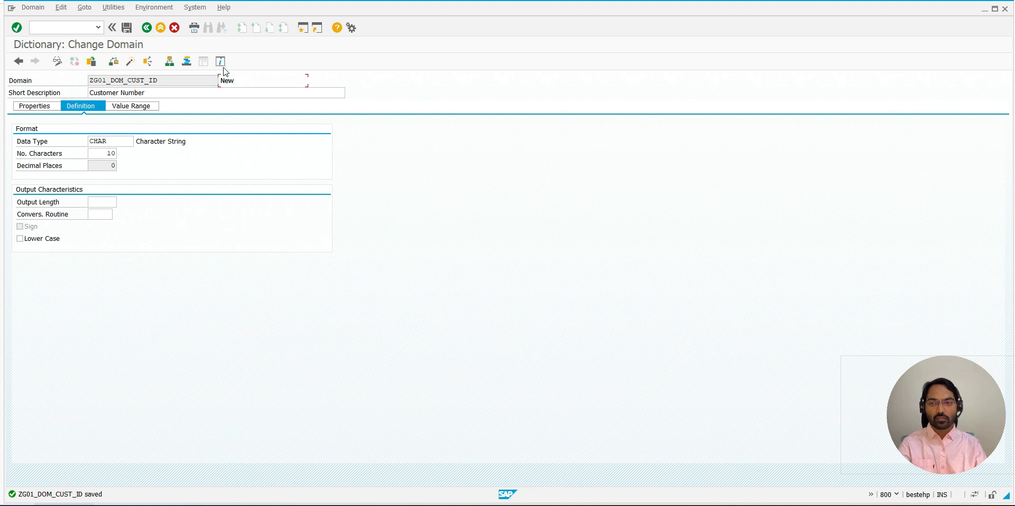
Go back through the data element to the table's field list and check CUST_ID's data type, length, decimals and description
click(147, 28)
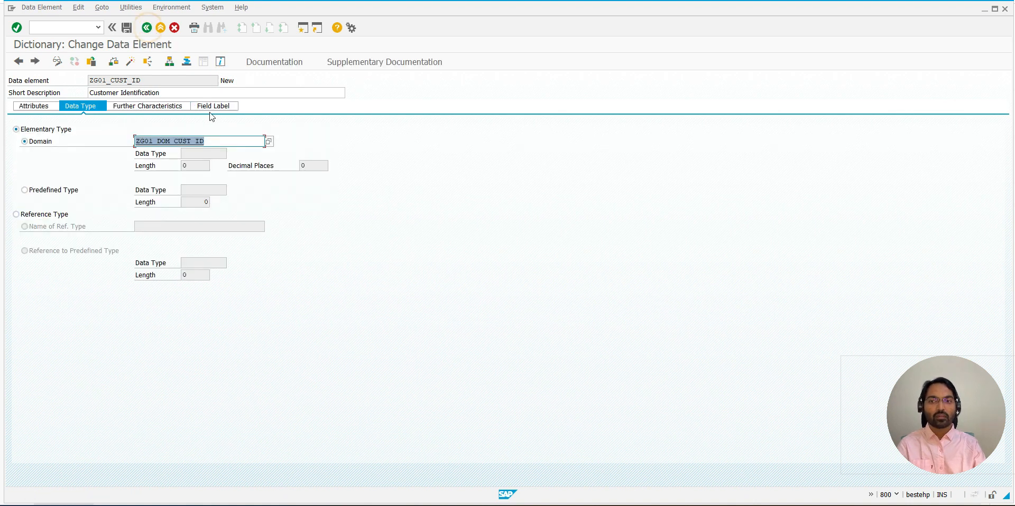
double_click(226, 80)
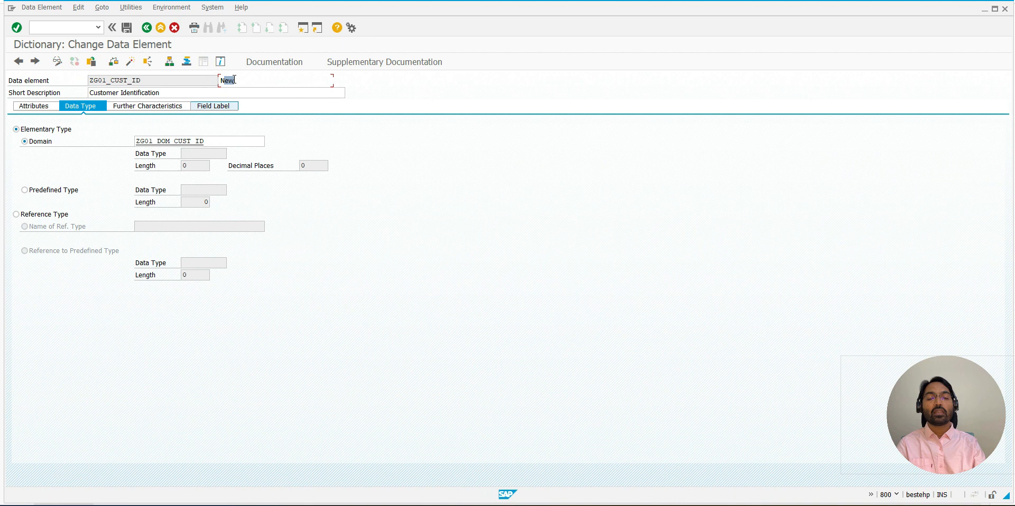
click(147, 28)
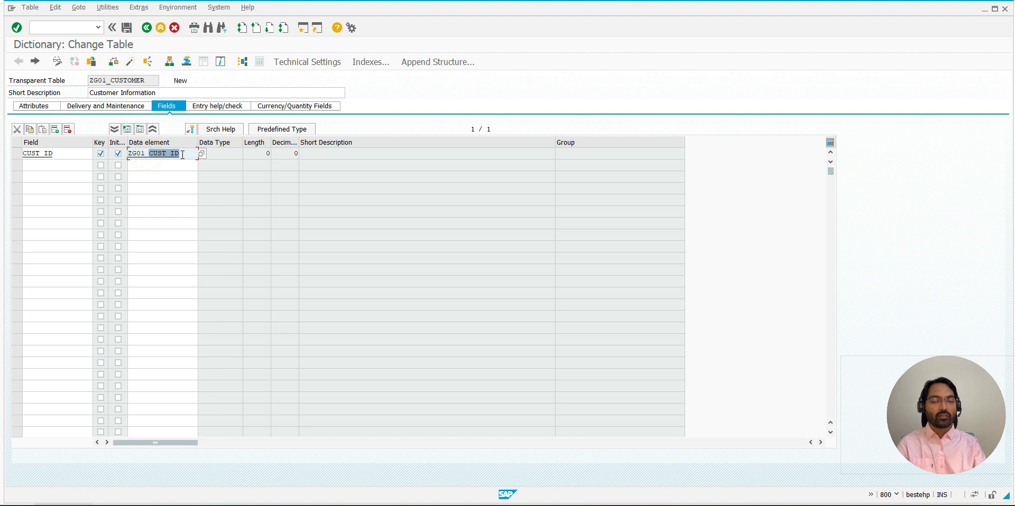
click(229, 152)
click(257, 152)
click(285, 152)
click(317, 154)
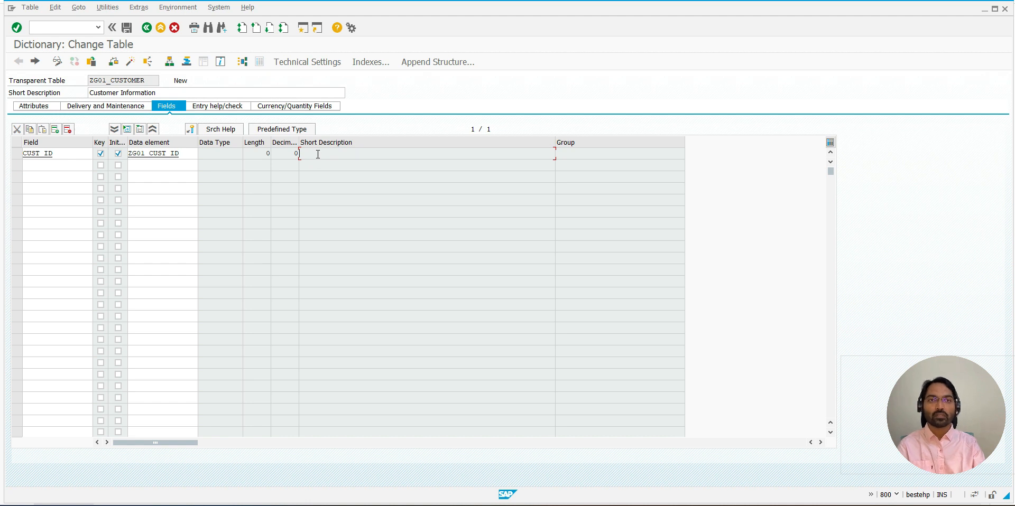
Open the domain ZG01_DOM_CUST_ID through CUST_ID's data element and activate it
double_click(164, 154)
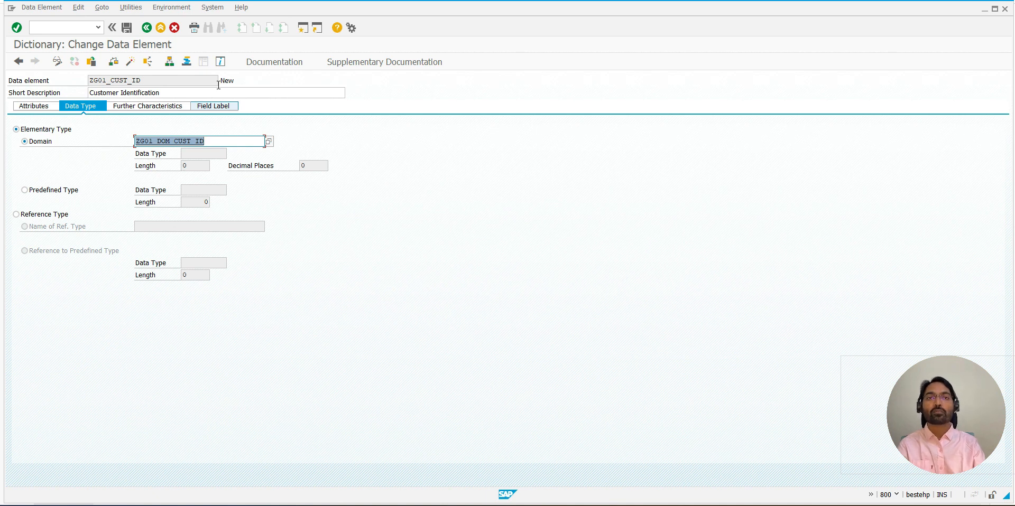
double_click(185, 141)
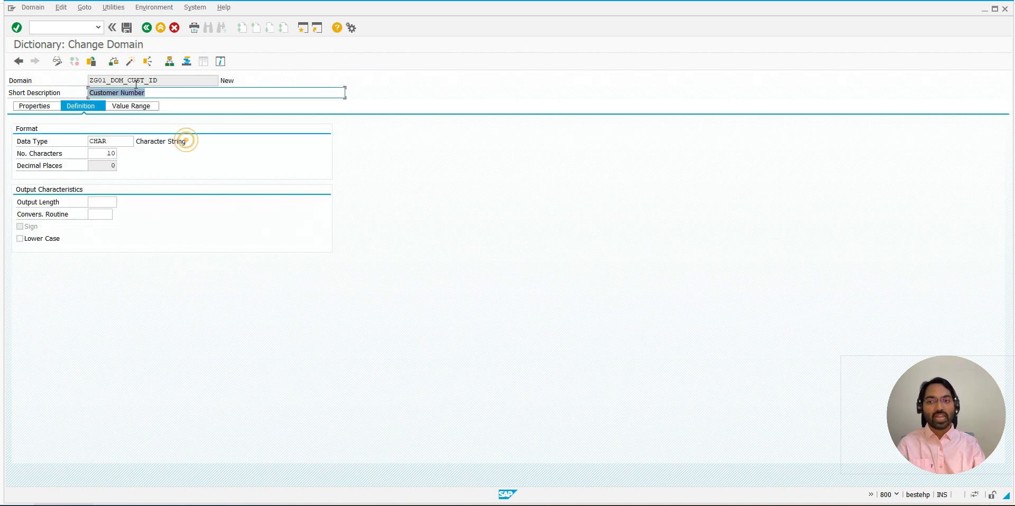
click(132, 66)
key(Return)
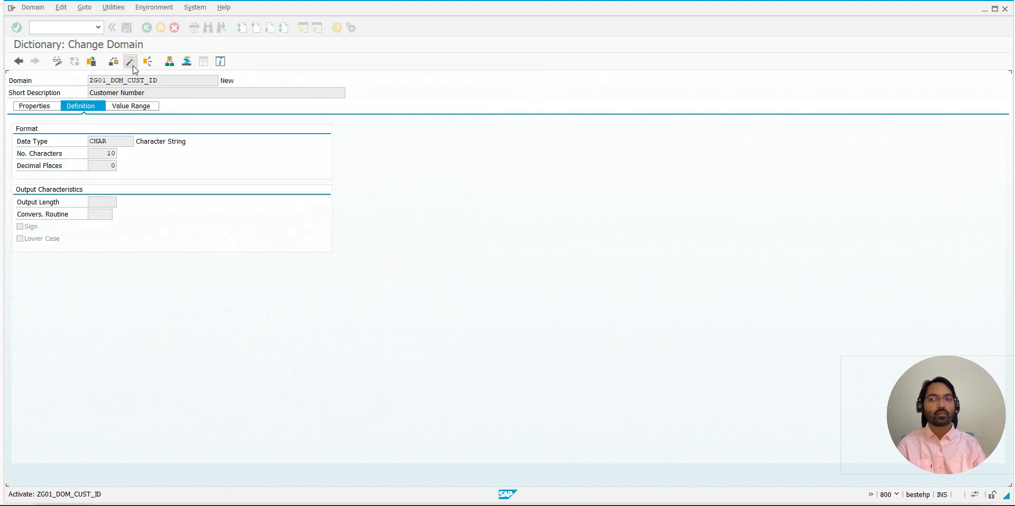
Return to the data element ZG01_CUST_ID and activate it
click(147, 27)
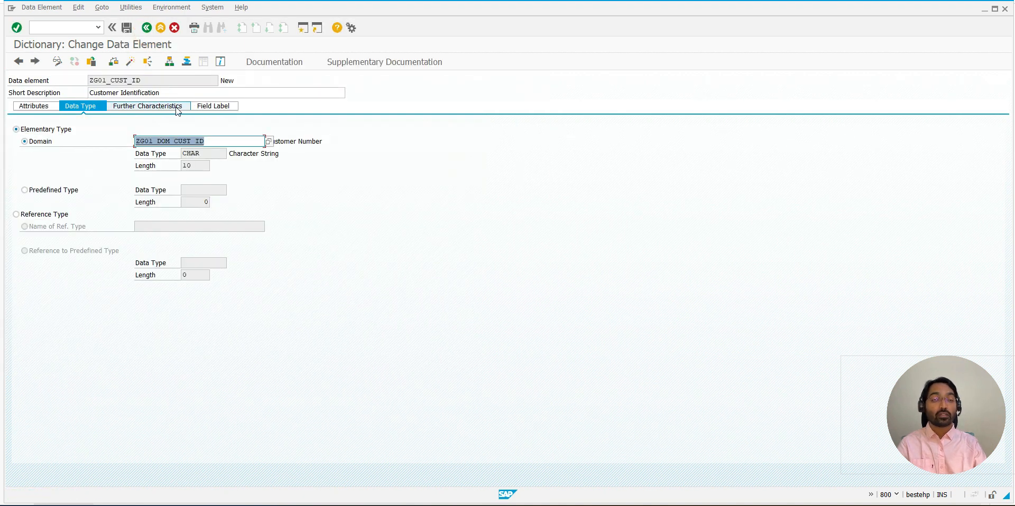
click(131, 62)
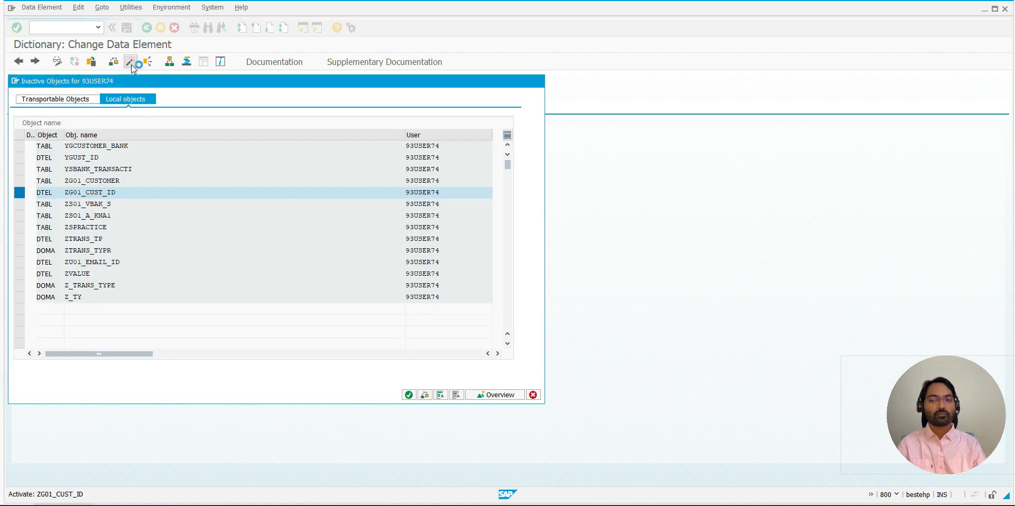
key(Return)
Return to the ZG01_CUSTOMER table and review the attributes CUST_ID takes from its activated data element
click(147, 27)
click(228, 153)
double_click(259, 154)
drag(305, 153, 352, 154)
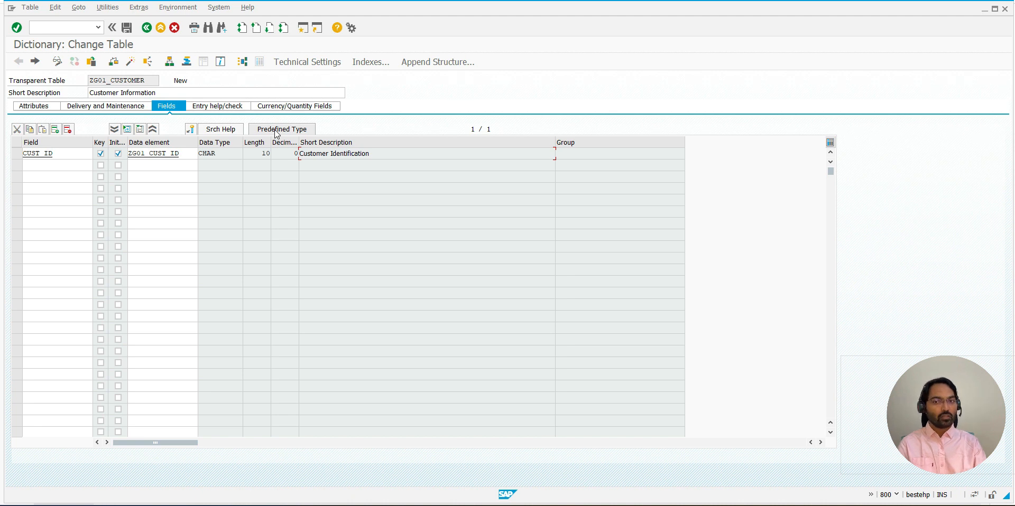
drag(135, 154, 173, 153)
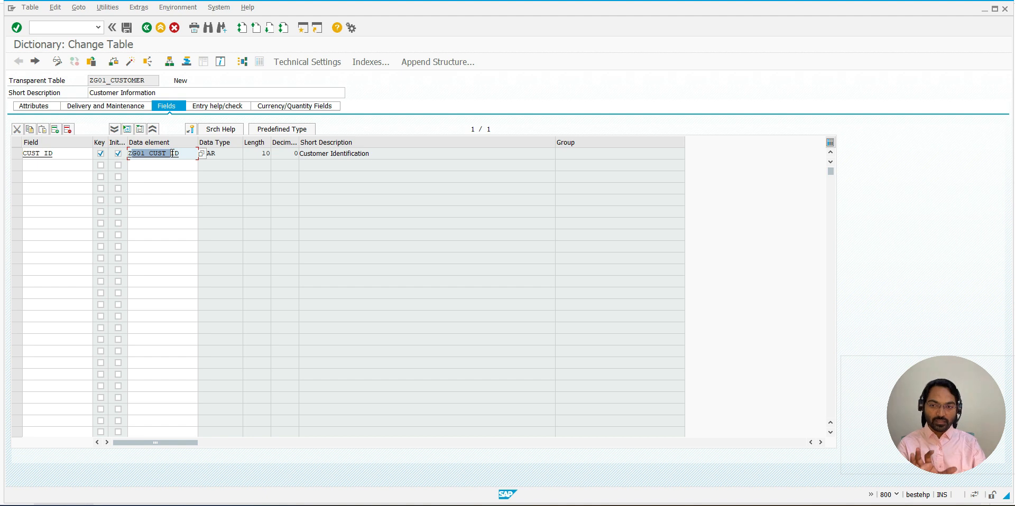
click(257, 154)
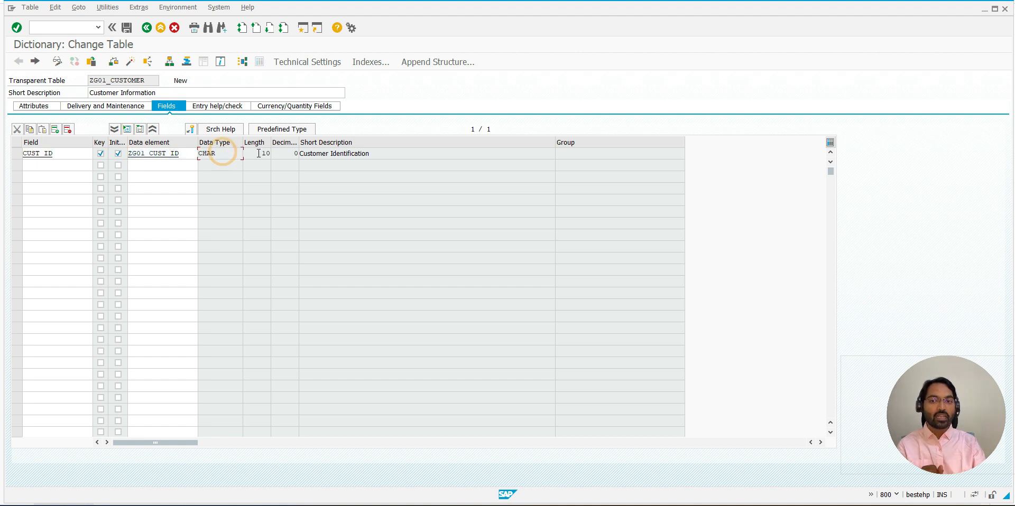
click(315, 153)
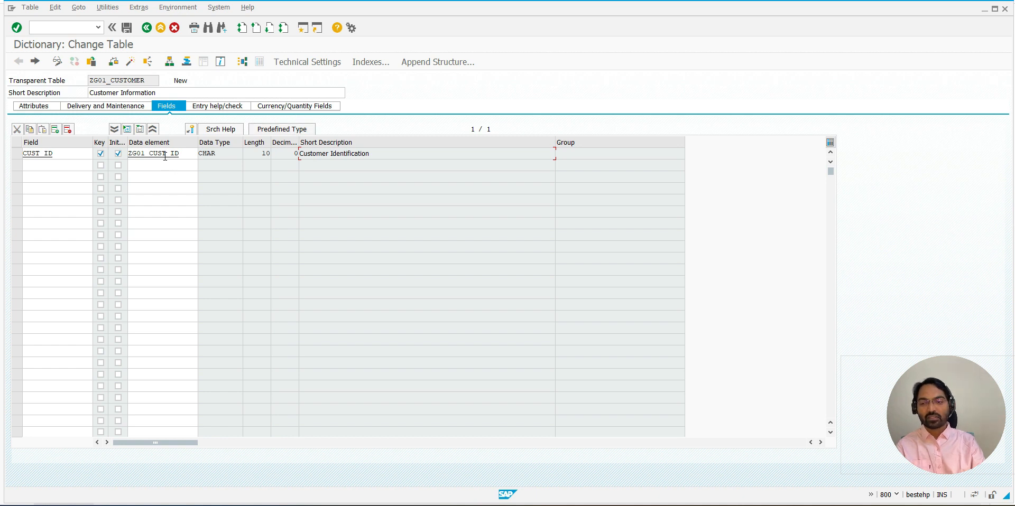
Add a non-key field NAME below CUST_ID and flag it for initial values
click(61, 164)
text(NAME)
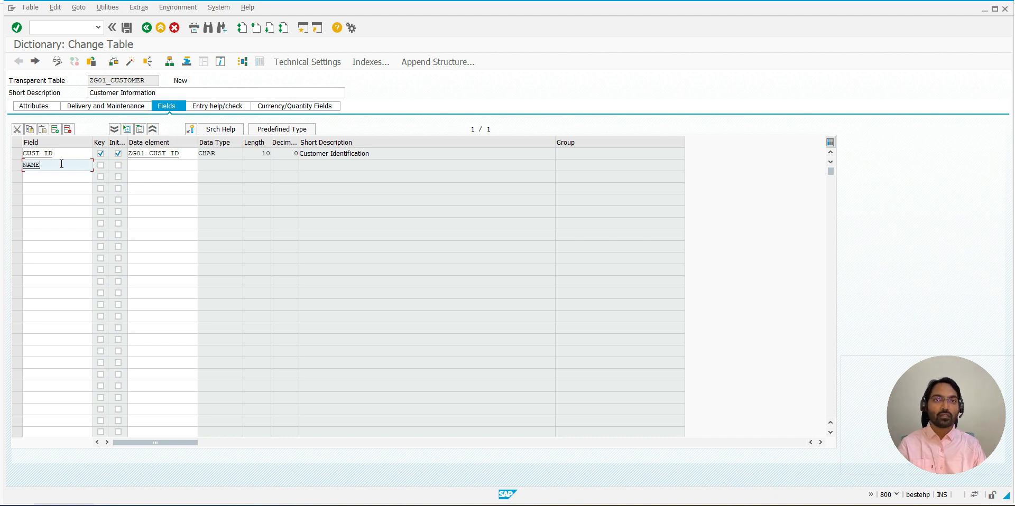
key(Tab)
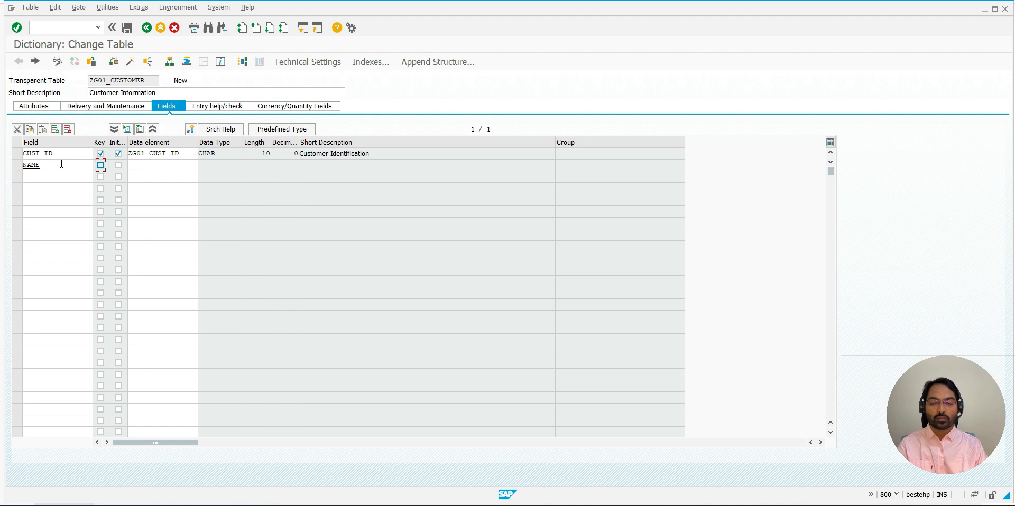
key(Tab)
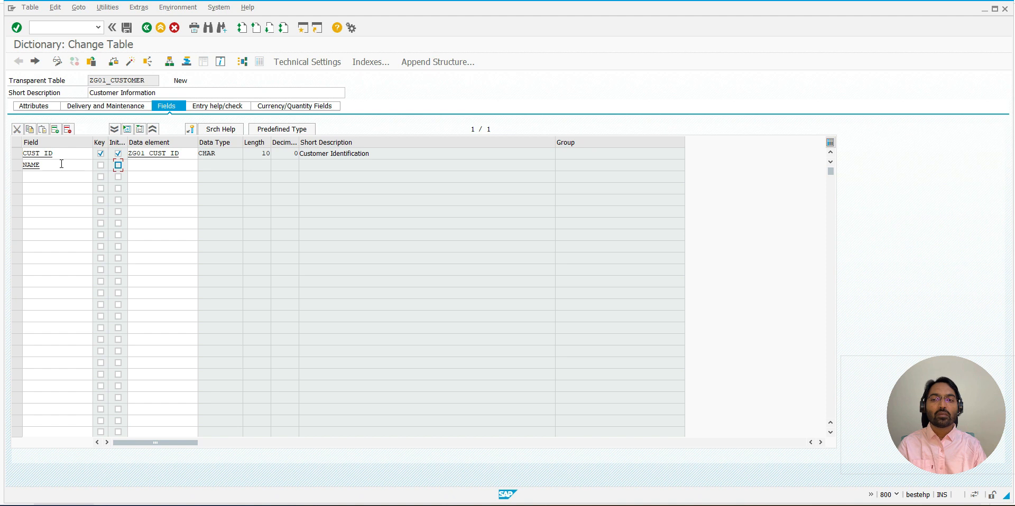
click(153, 165)
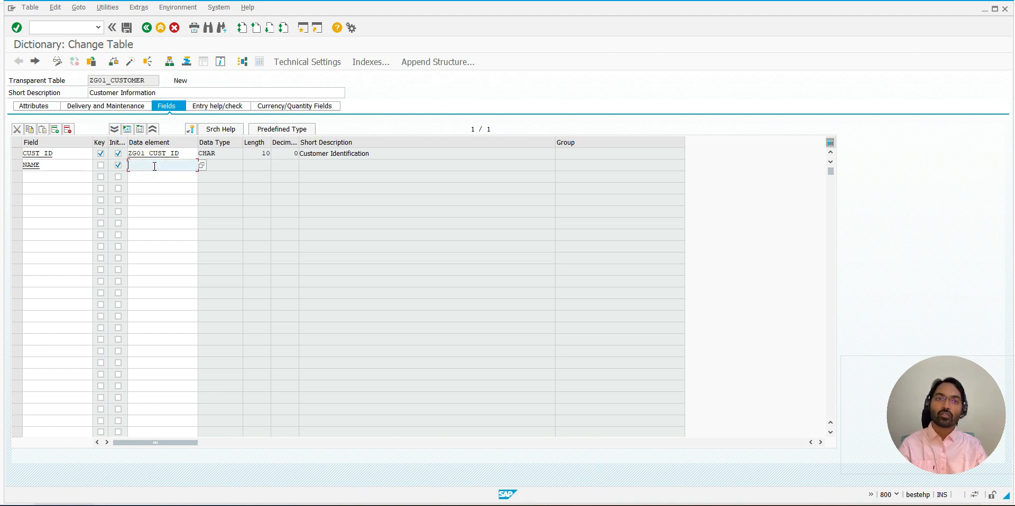
Enable predefined type entry for the table fields and set the NAME field's data type to CHAR
click(286, 130)
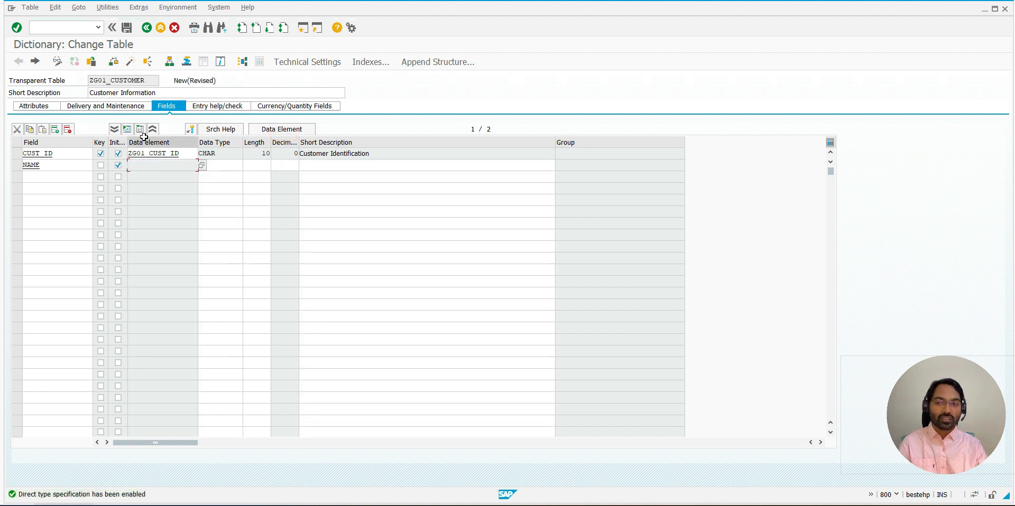
click(144, 166)
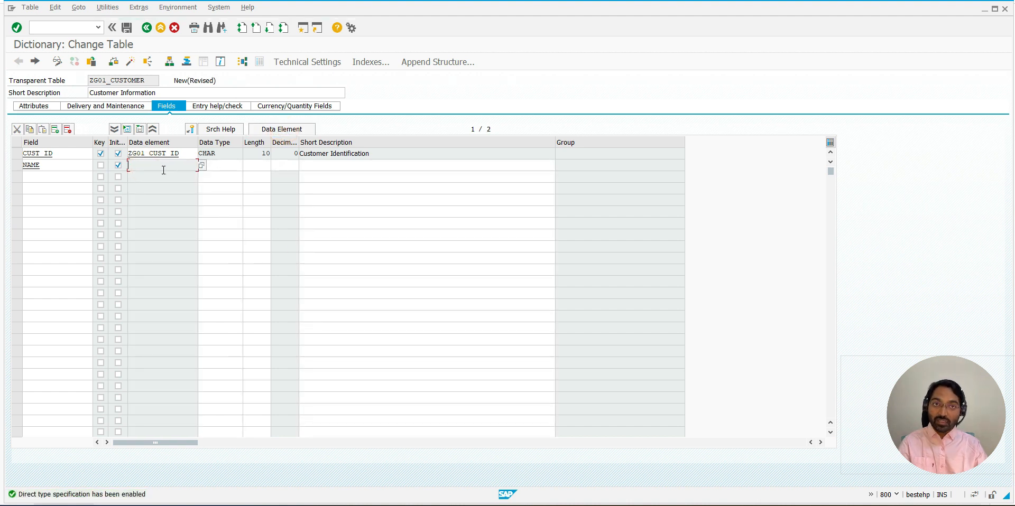
click(224, 143)
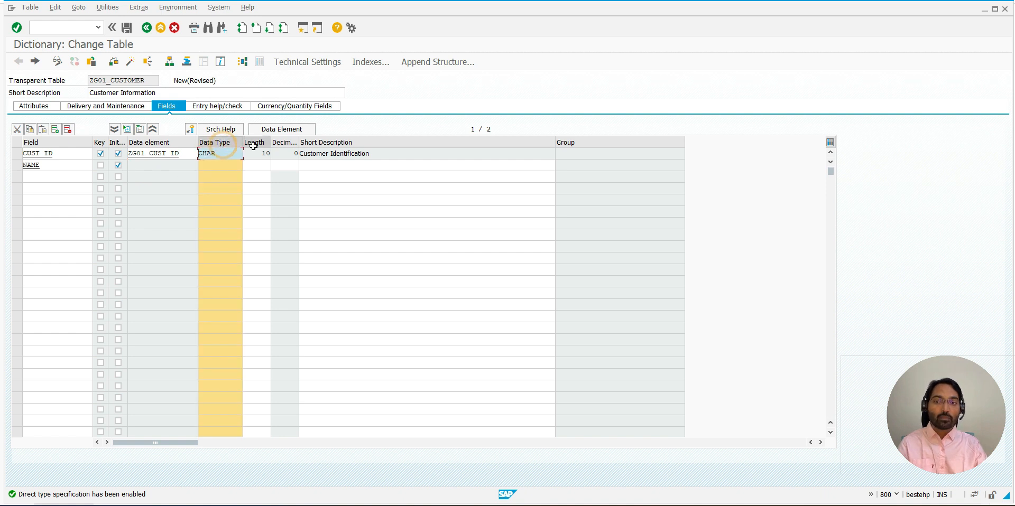
click(253, 145)
click(282, 145)
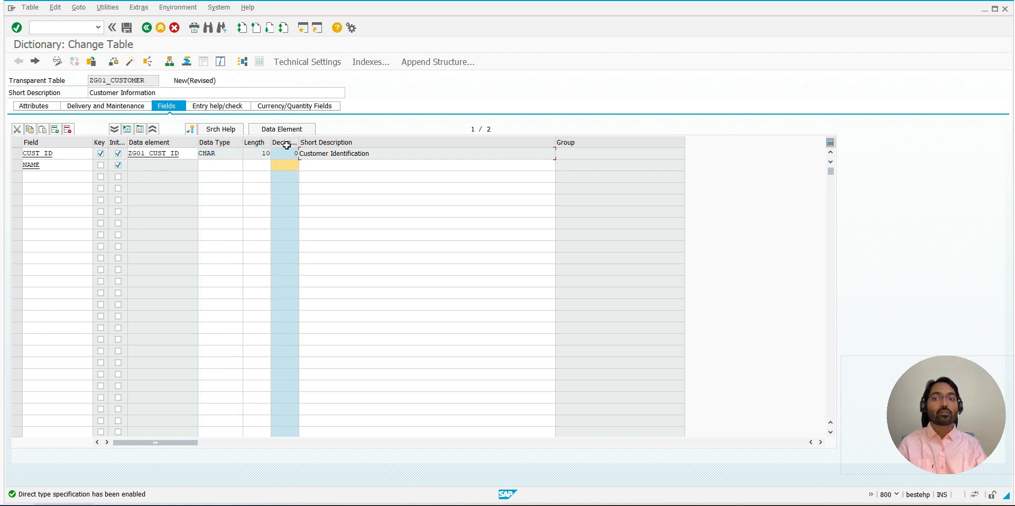
click(287, 146)
click(225, 165)
text(XH)
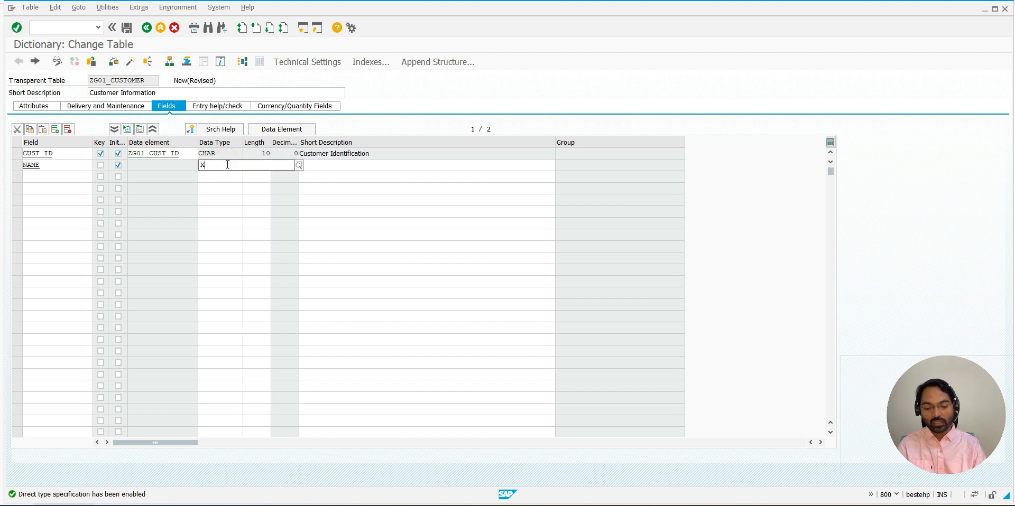
key(BackSpace)
key(BackSpace)
text(CHAR)
key(Tab)
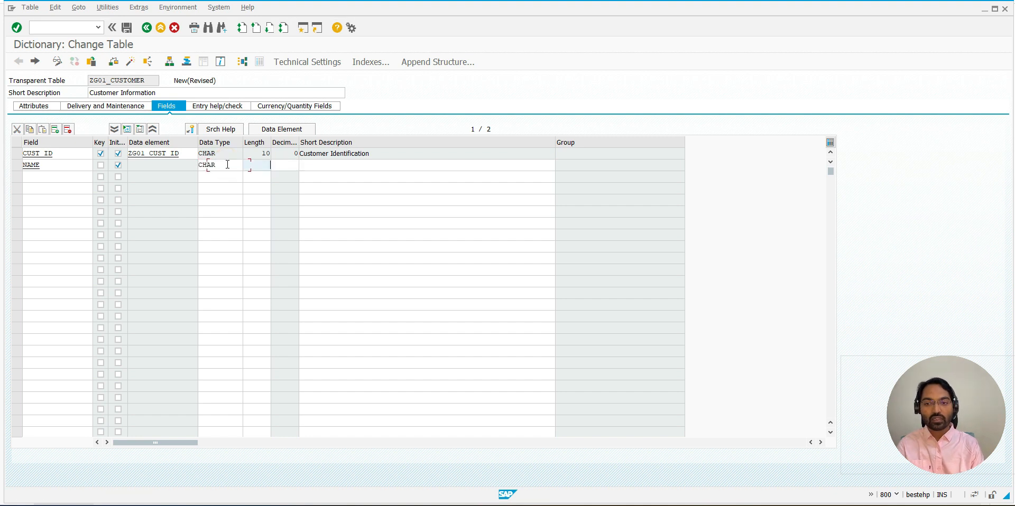
Give the NAME field a length of 25 and the short description "Customer Name"
key(Tab)
text(Cust)
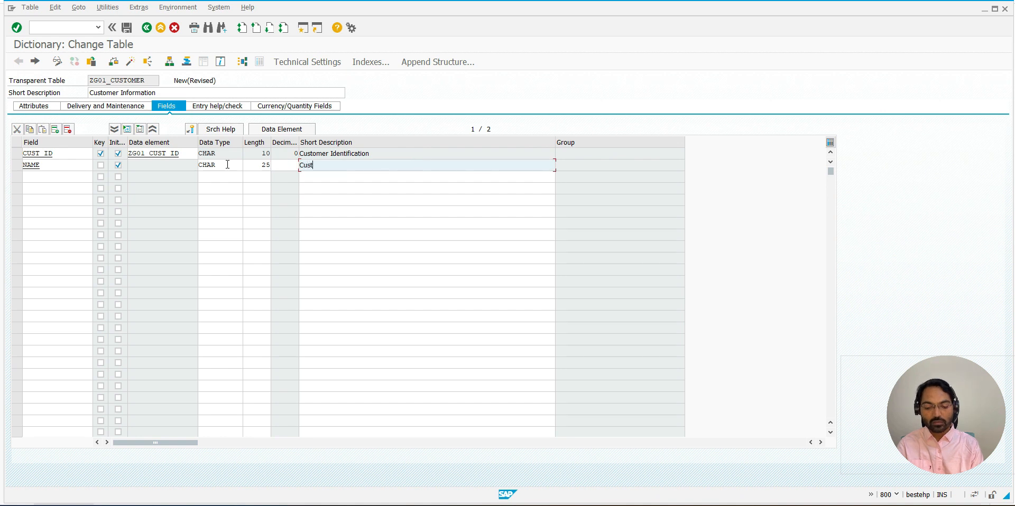
text(omerNmae)
key(BackSpace)
key(BackSpace)
key(BackSpace)
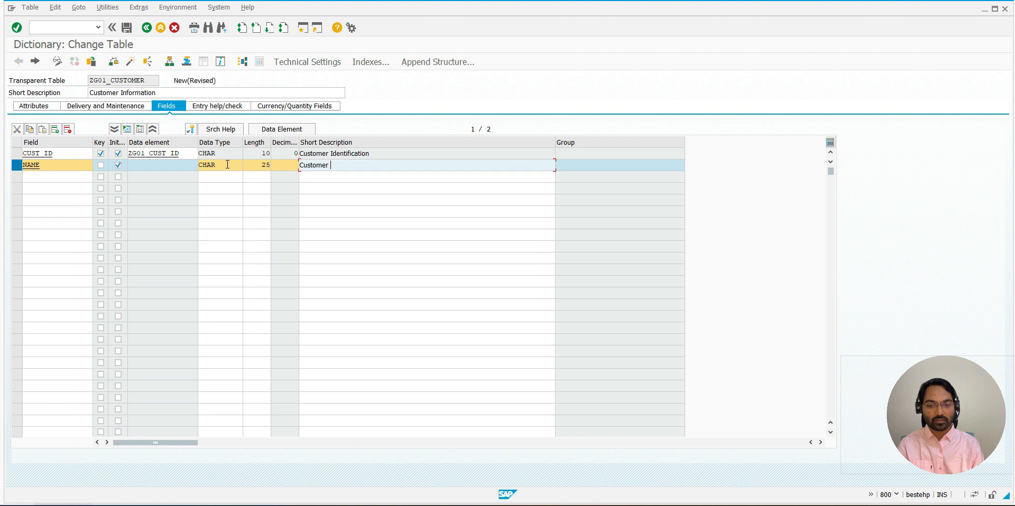
text(ame)
key(Return)
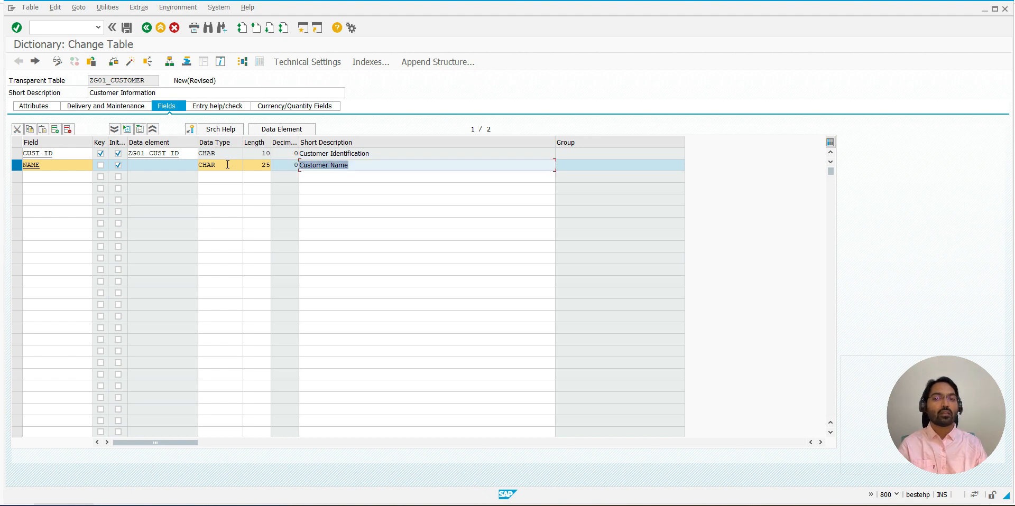
Switch the field list back to data element entry and enter ZG01_CUST_NAME as the NAME field's data element
click(276, 130)
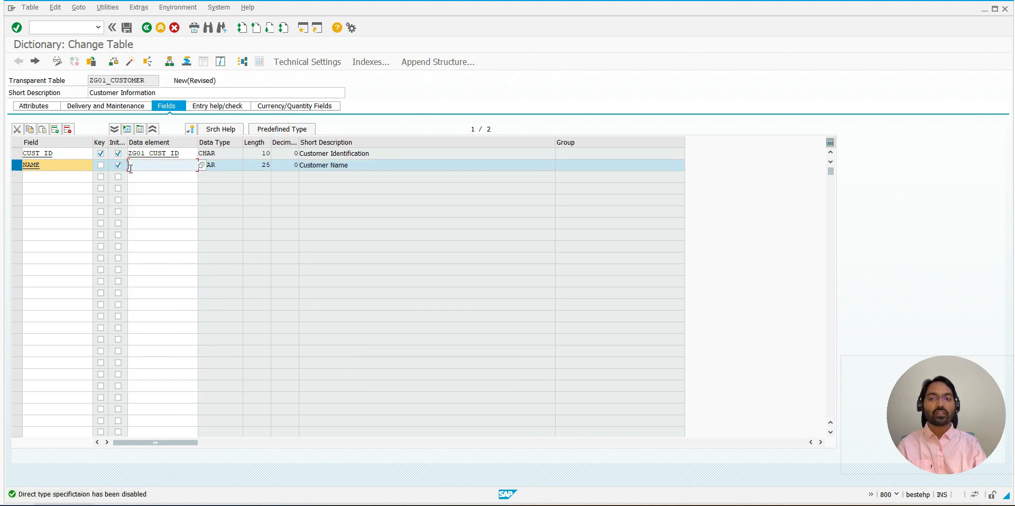
click(20, 167)
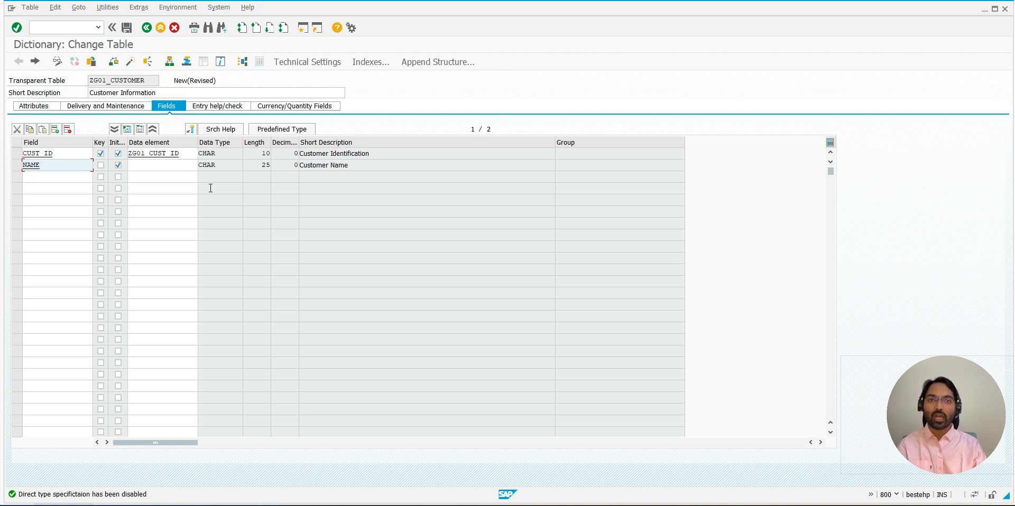
click(154, 166)
text(ZG)
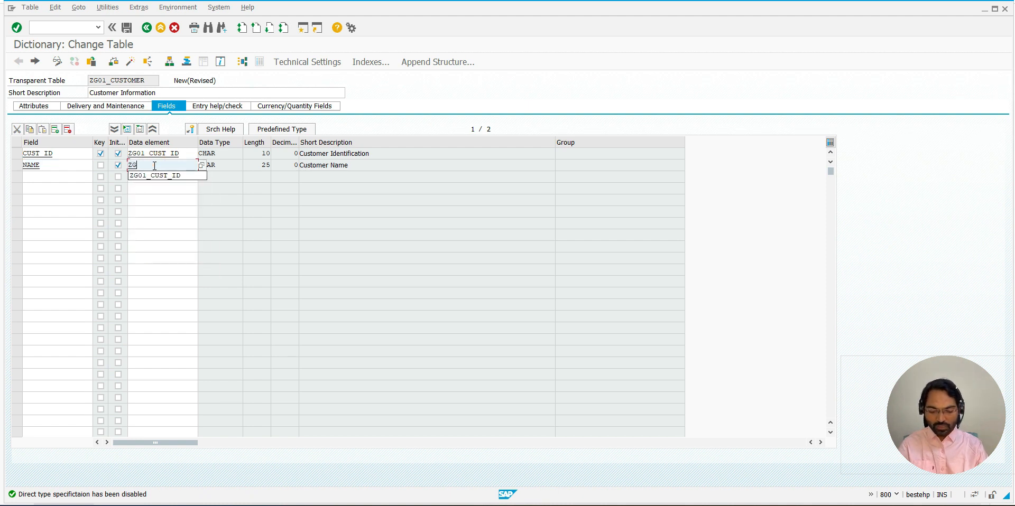
text(01_CUST_)
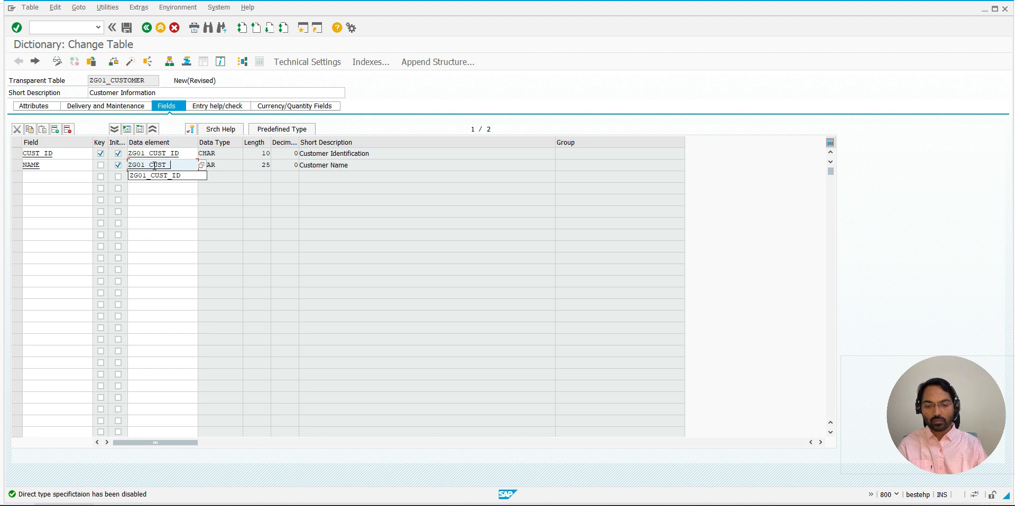
text(NAME)
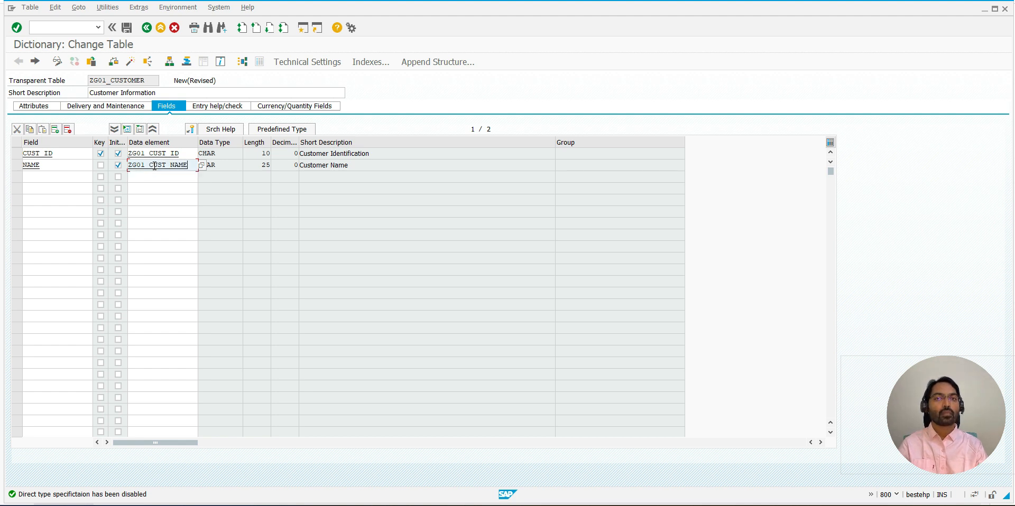
Save the table and create the missing data element ZG01_CUST_NAME with the short description "Customer Name"
click(127, 28)
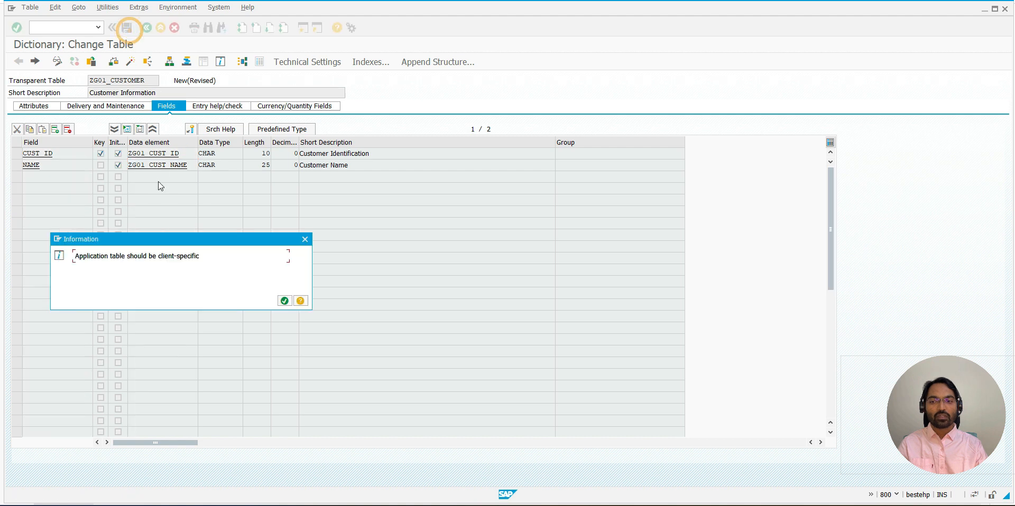
click(285, 301)
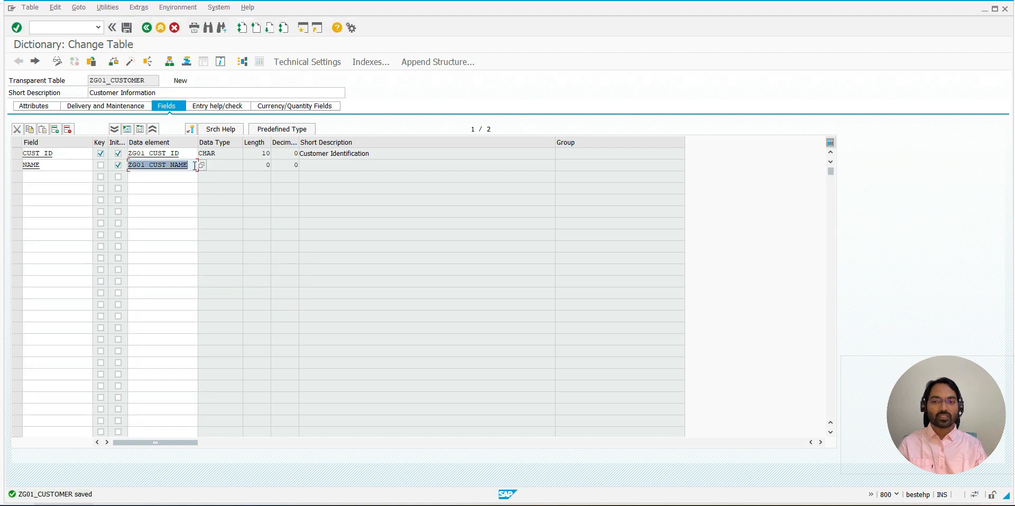
double_click(166, 165)
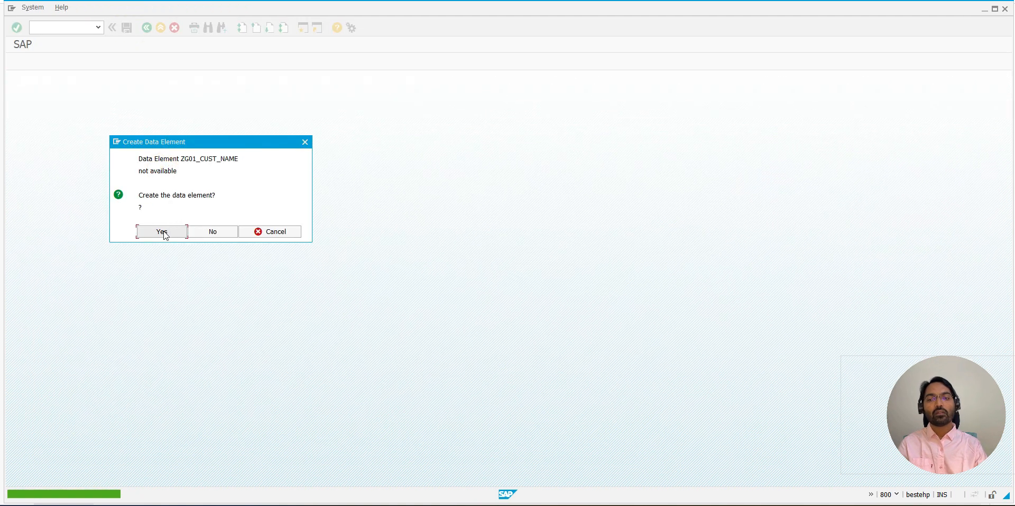
click(163, 233)
text(Customer Name)
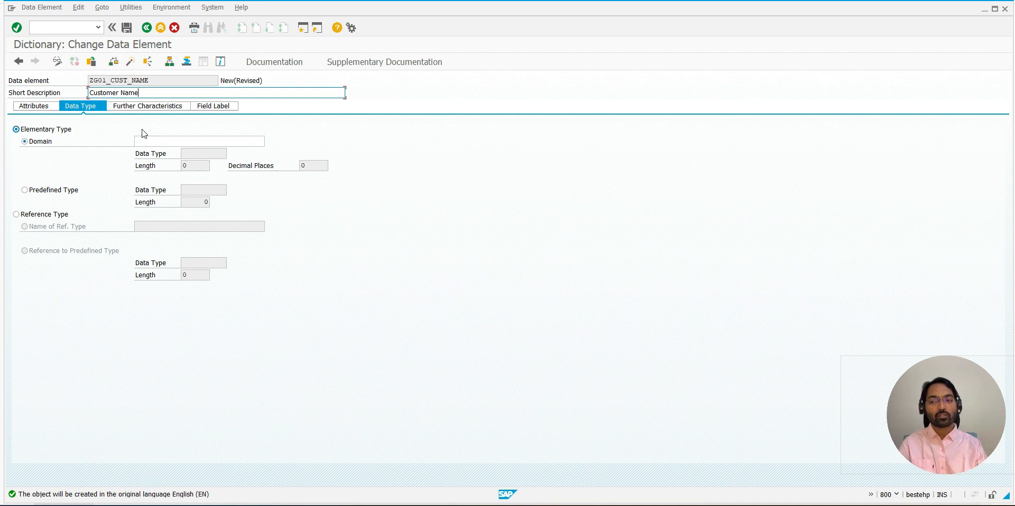
Enter ZG01_CUST_NAME as the data element's domain and save the data element as a local object
click(157, 141)
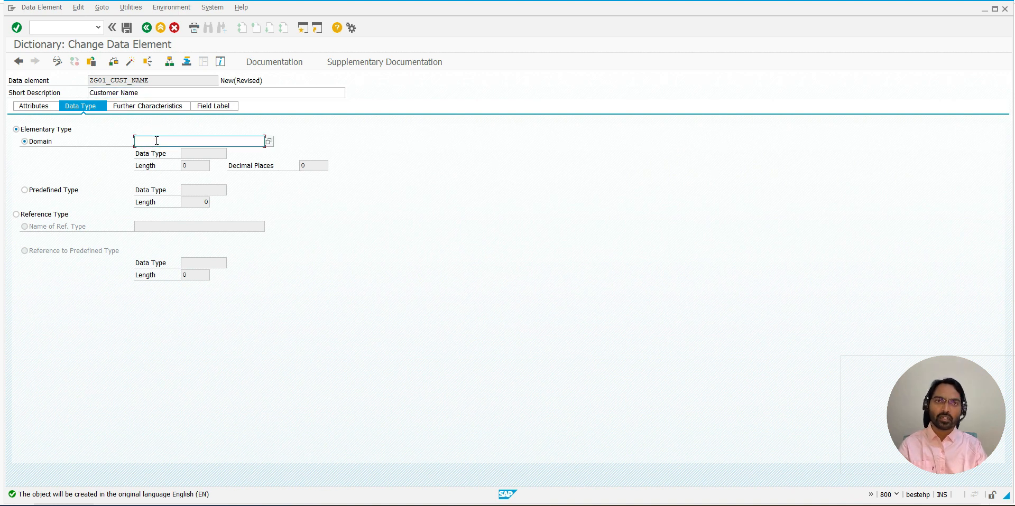
drag(153, 80, 85, 80)
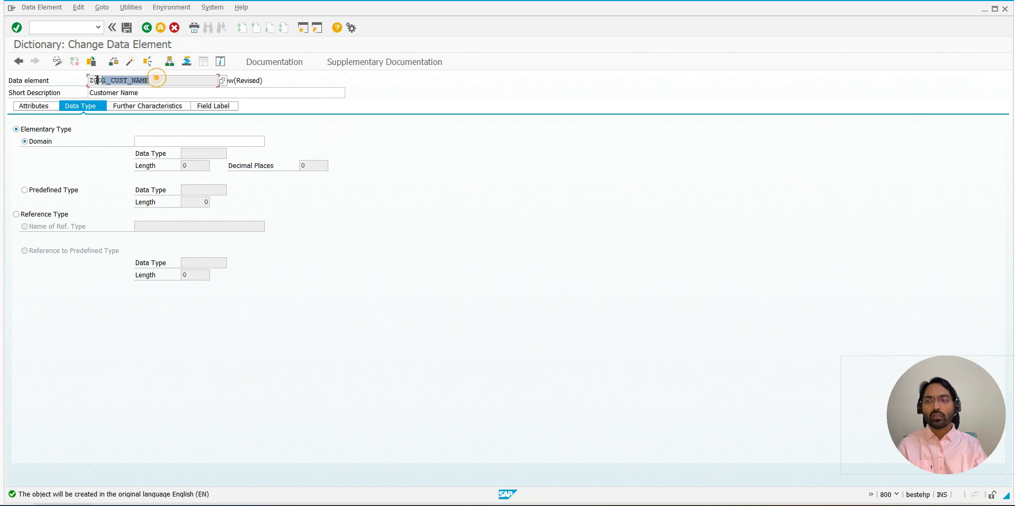
key(ctrl+c)
click(254, 140)
key(ctrl+v)
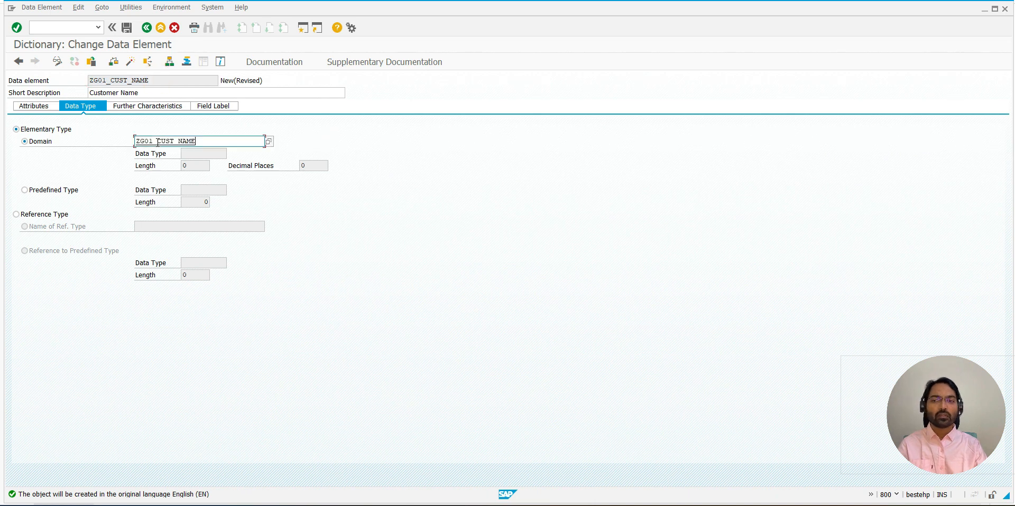
click(127, 29)
click(184, 252)
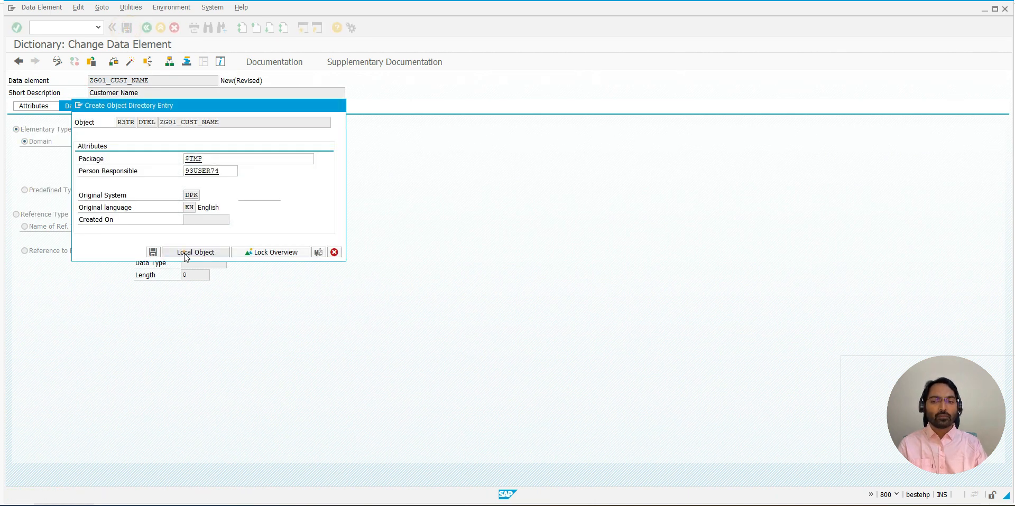
click(285, 300)
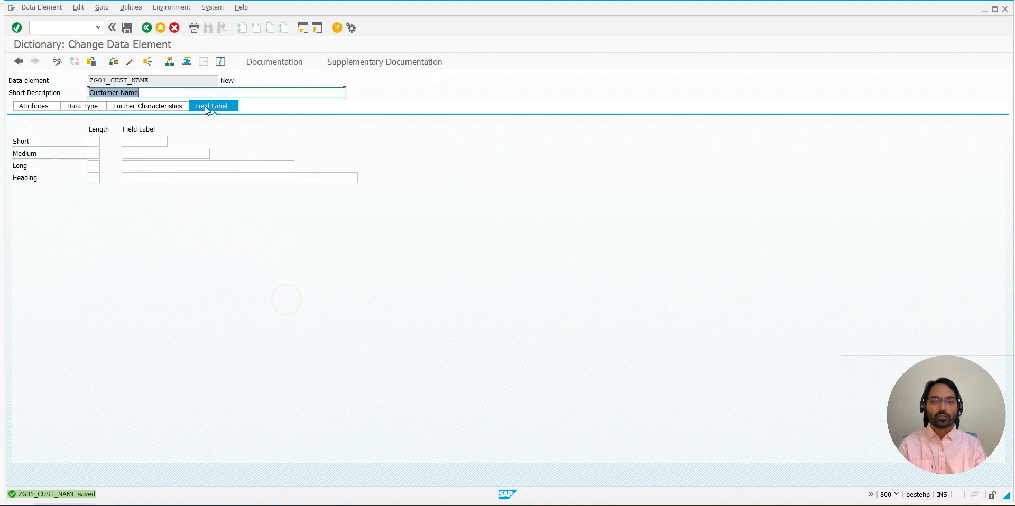
Set the data element's short field label to "Cust. Name" and its medium label to "Customer Name"
click(143, 141)
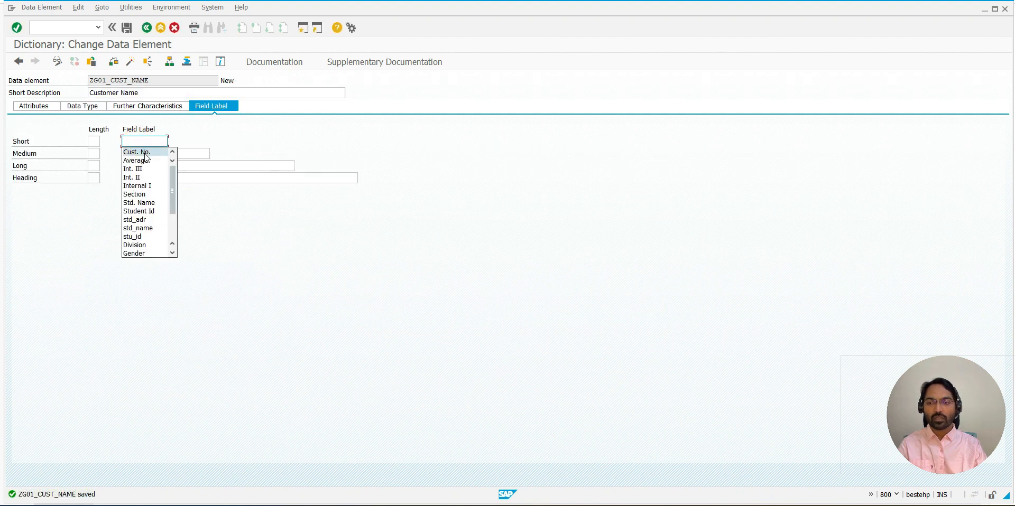
text(Cust. N)
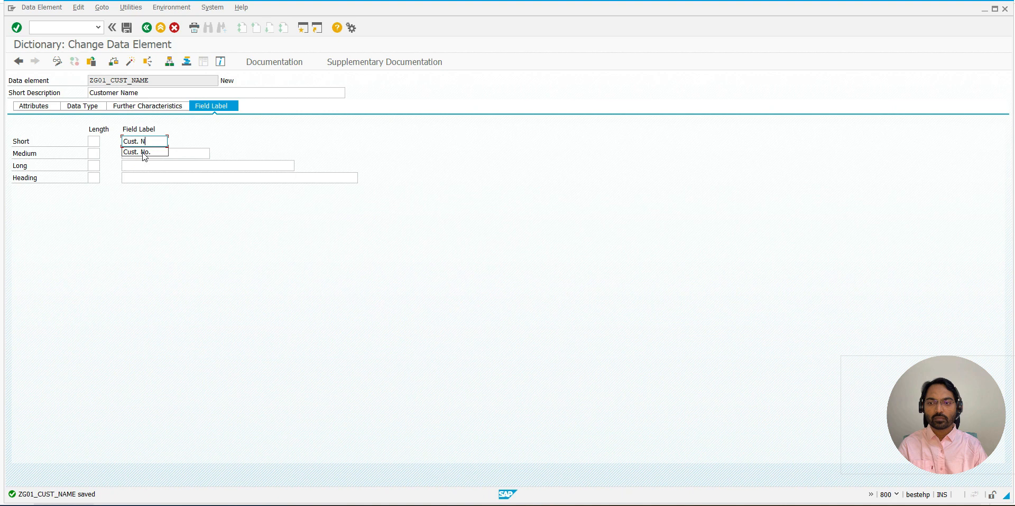
text(ame)
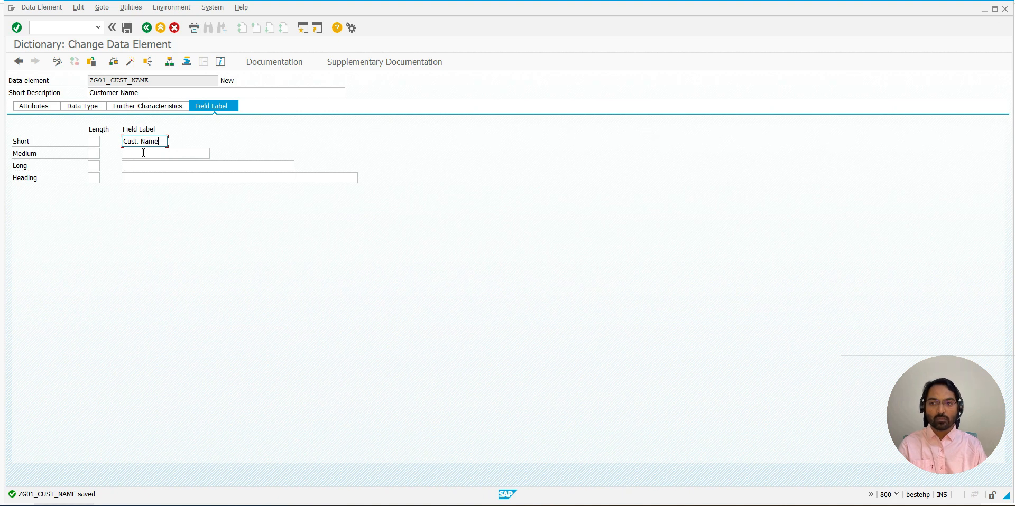
click(143, 153)
text(C)
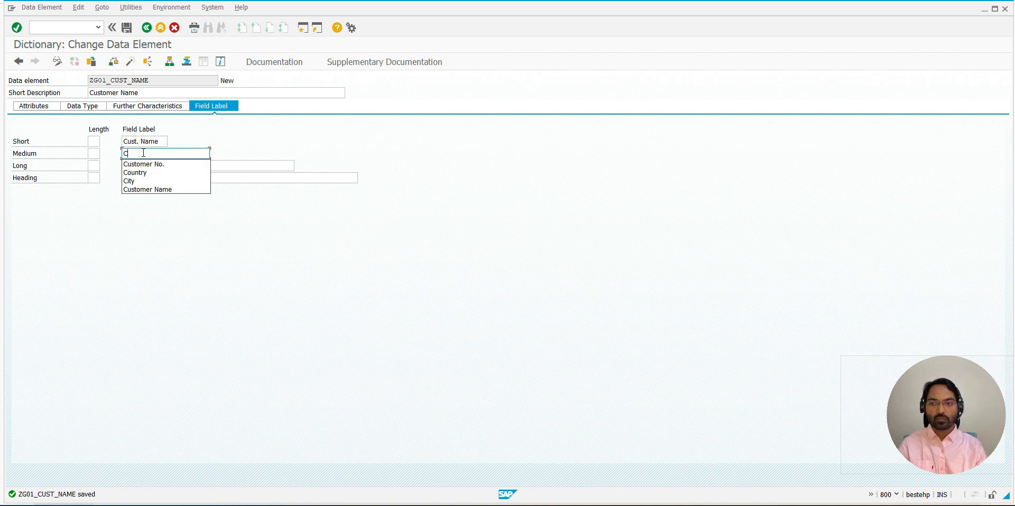
click(148, 190)
Set the data element's long and heading labels to "Customer Name" and save the data element
click(143, 165)
text(X)
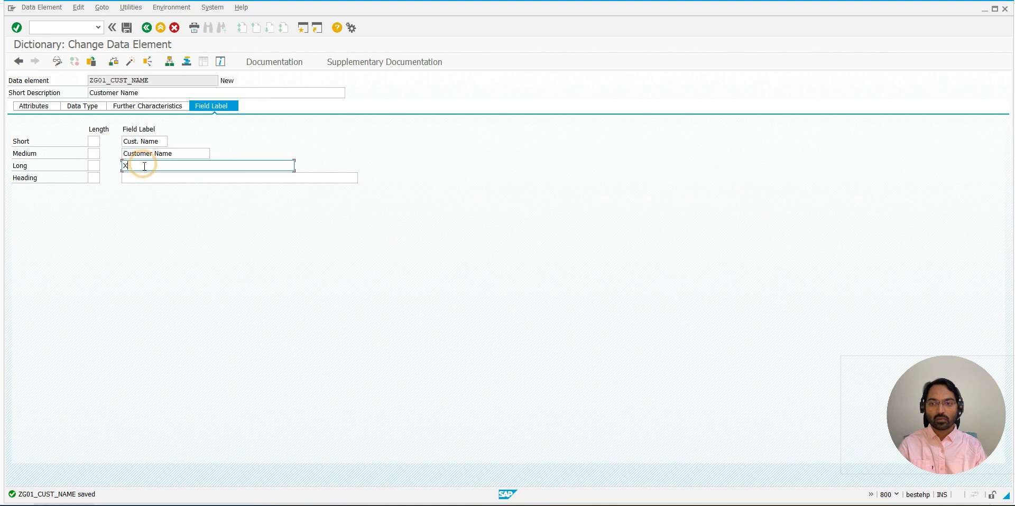
key(BackSpace)
text(C)
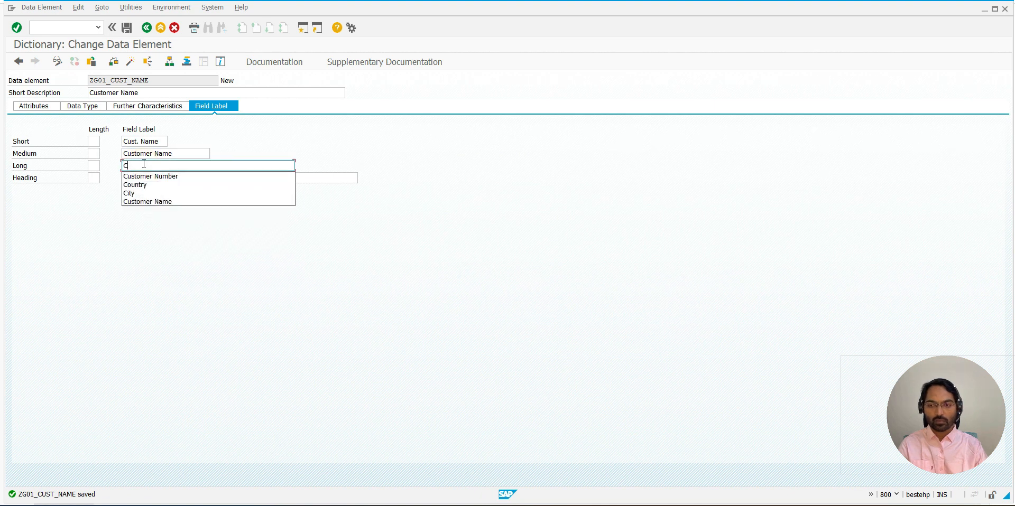
click(147, 201)
click(146, 178)
text(C)
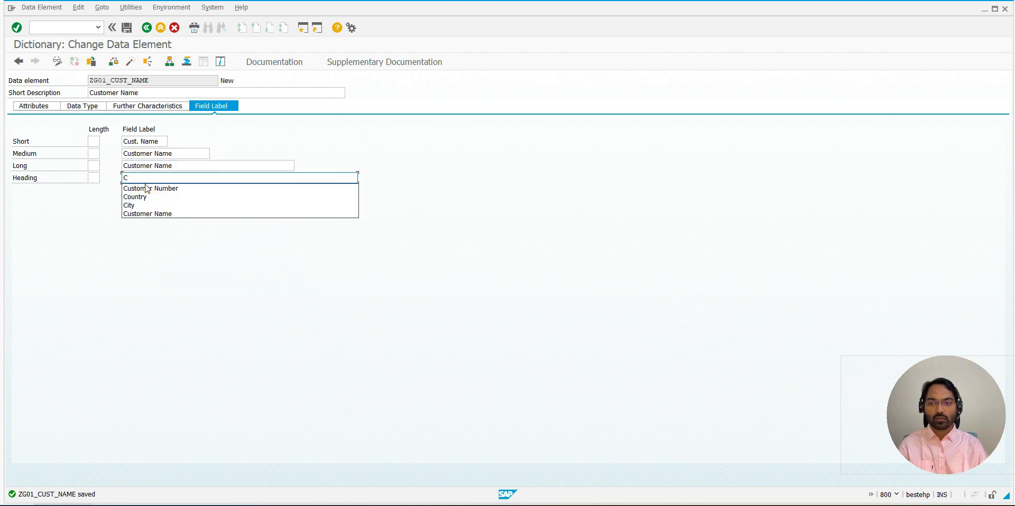
key(Down)
key(Down)
key(Down)
key(Down)
key(Return)
key(Return)
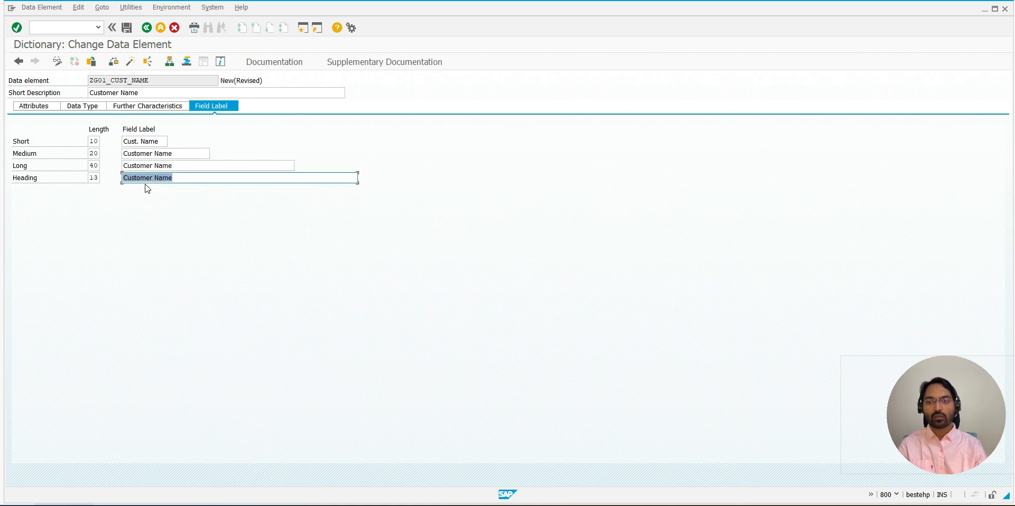
click(126, 27)
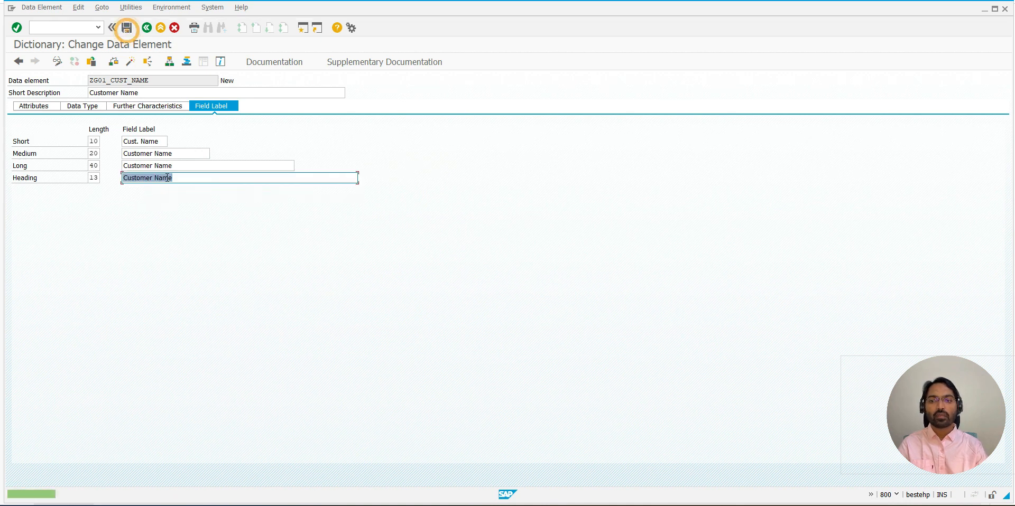
Create the domain ZG01_CUST_NAME from the data element's type definition, with the short description "Customer Name"
click(96, 108)
drag(150, 142, 180, 145)
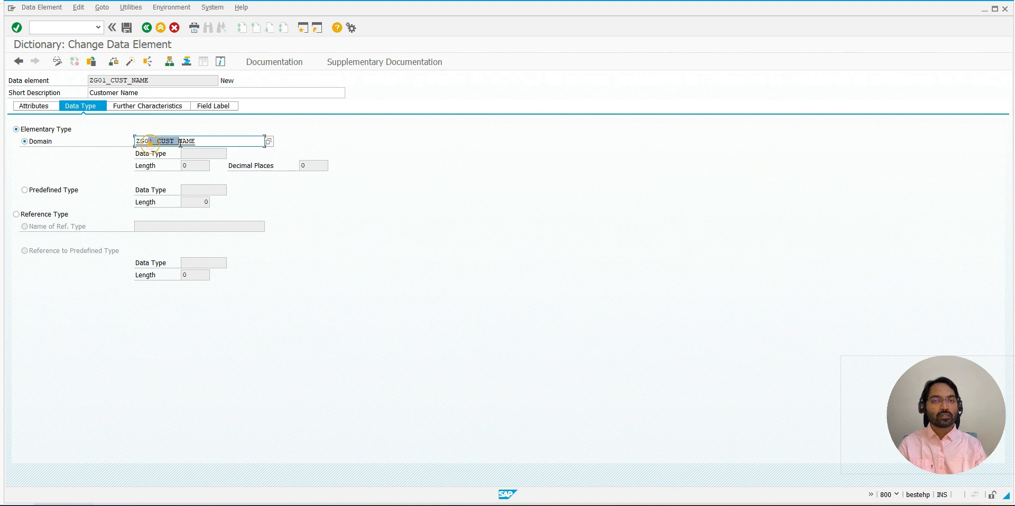
click(180, 142)
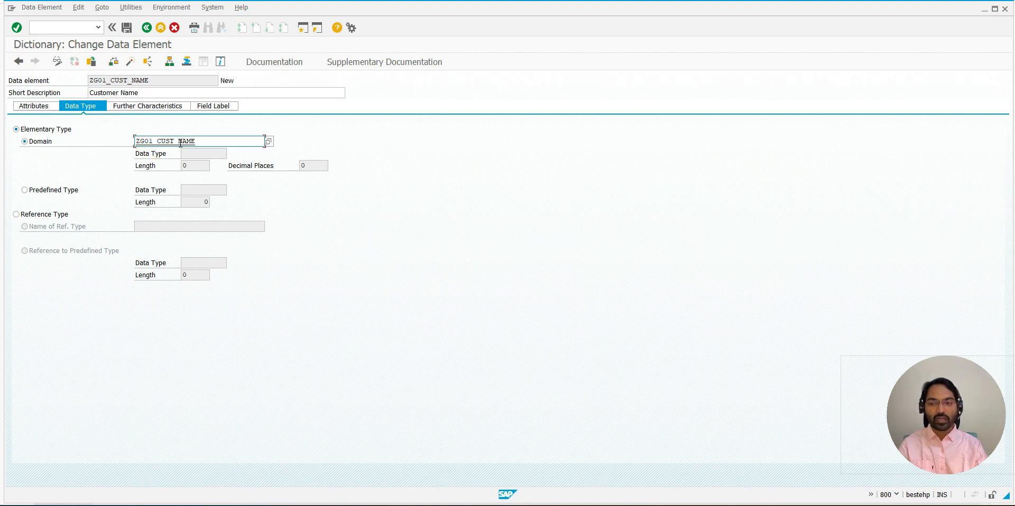
double_click(167, 141)
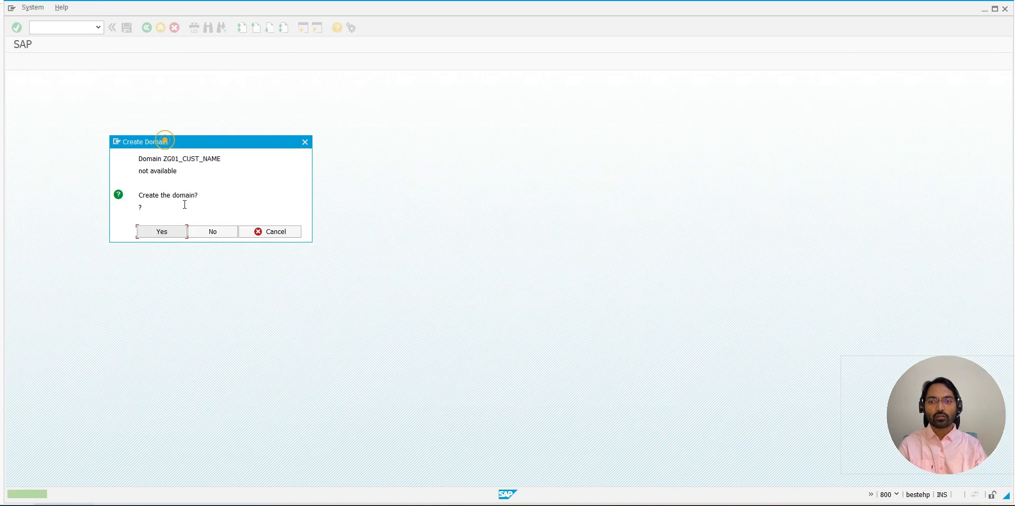
click(168, 233)
click(95, 93)
text(Customer Name)
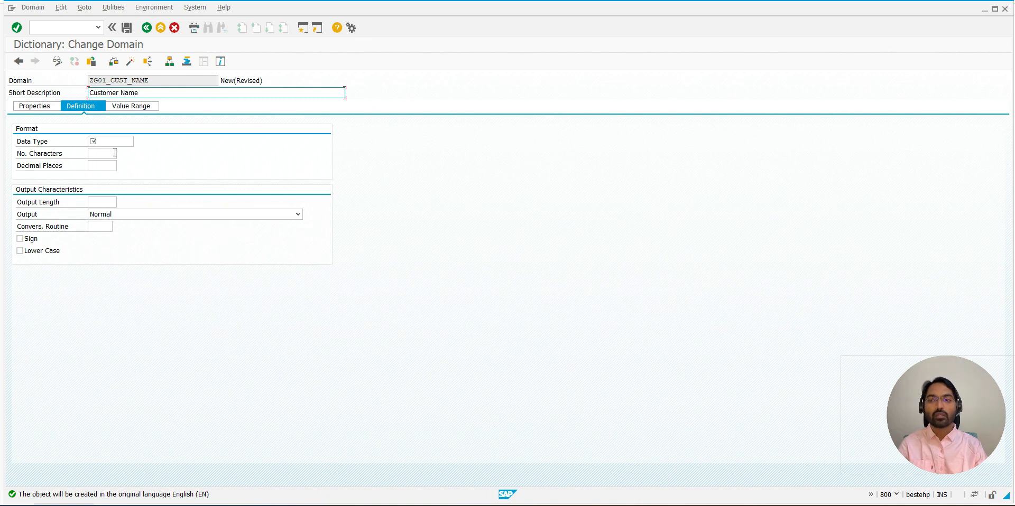
Define the domain's format as data type CHAR with 25 characters
double_click(113, 142)
click(110, 153)
click(100, 153)
click(100, 152)
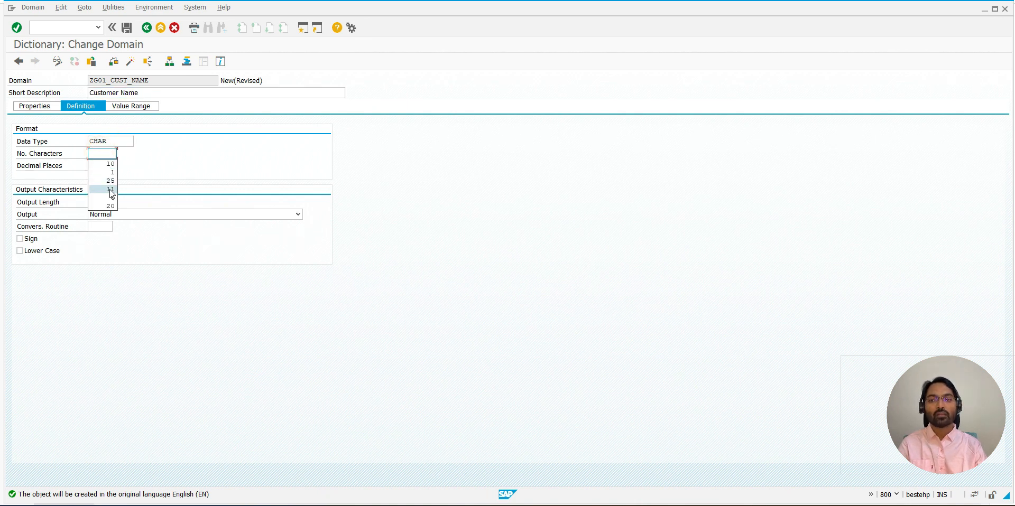
click(111, 180)
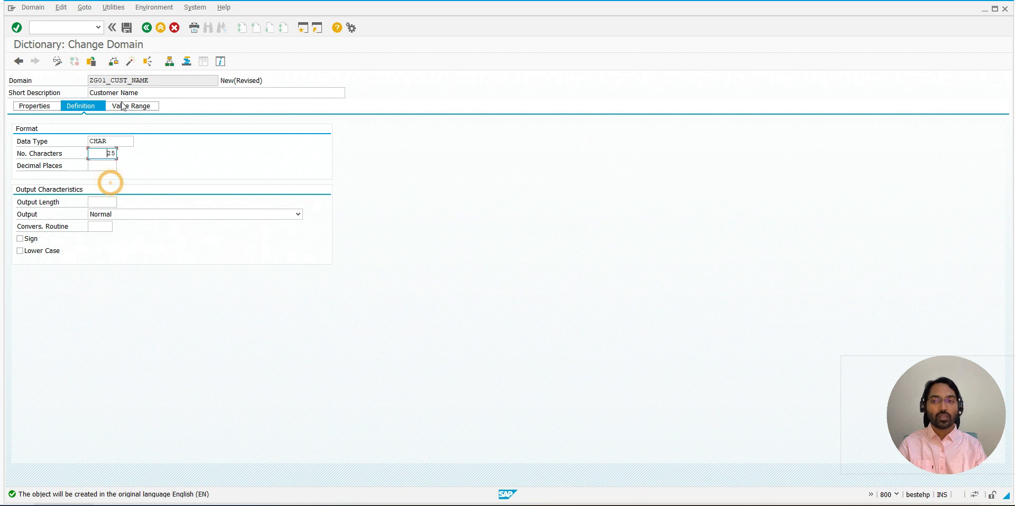
Save the domain ZG01_CUST_NAME as a local object and activate it
click(128, 29)
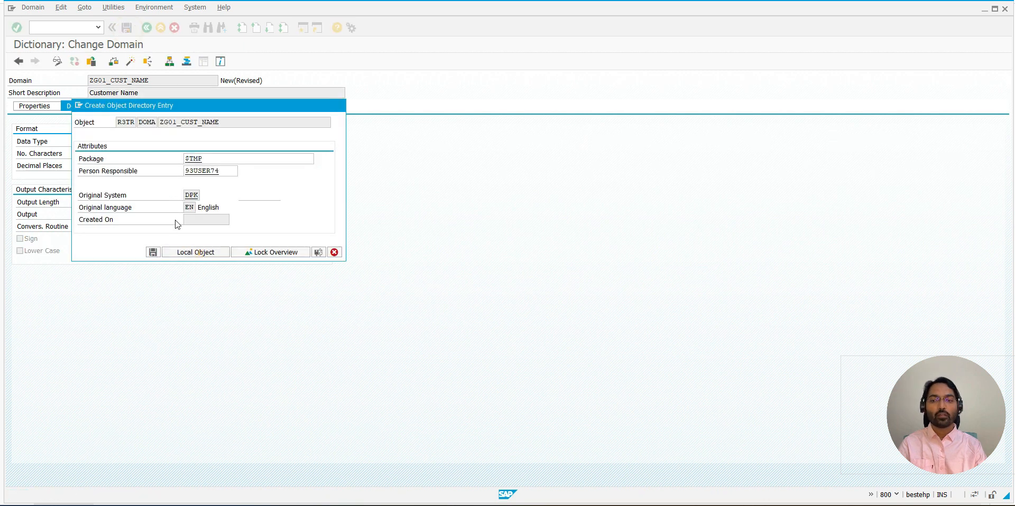
click(195, 252)
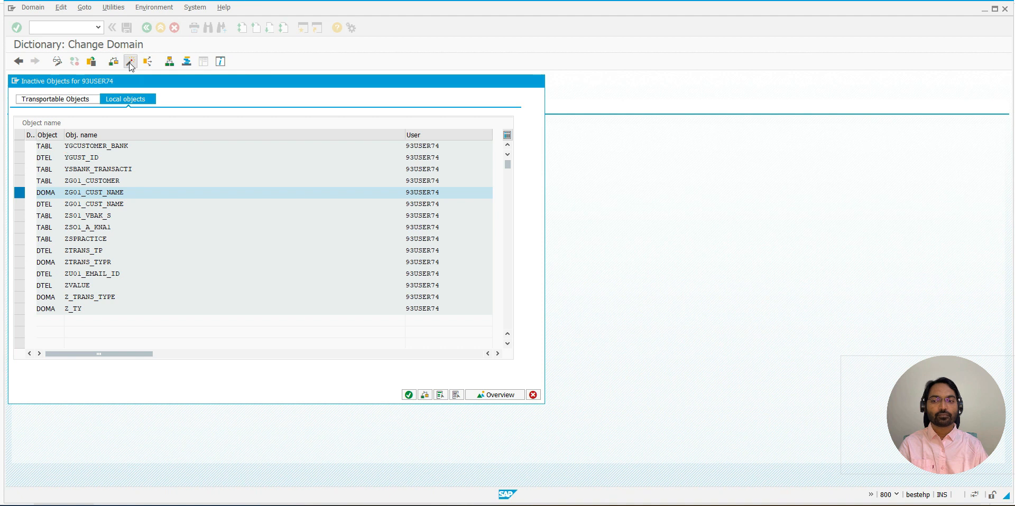
key(Return)
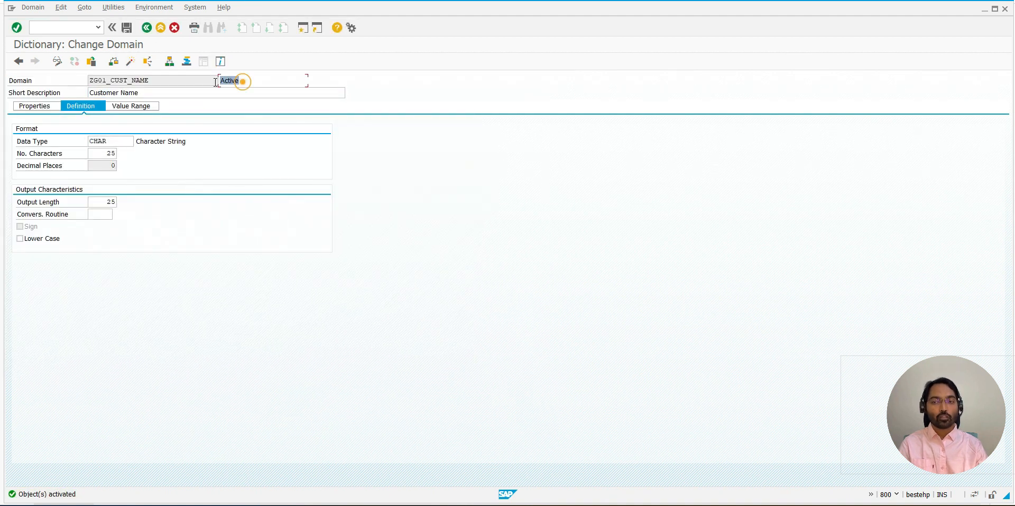
Go back to the data element ZG01_CUST_NAME, activate it, and return to the ZG01_CUSTOMER table
click(146, 28)
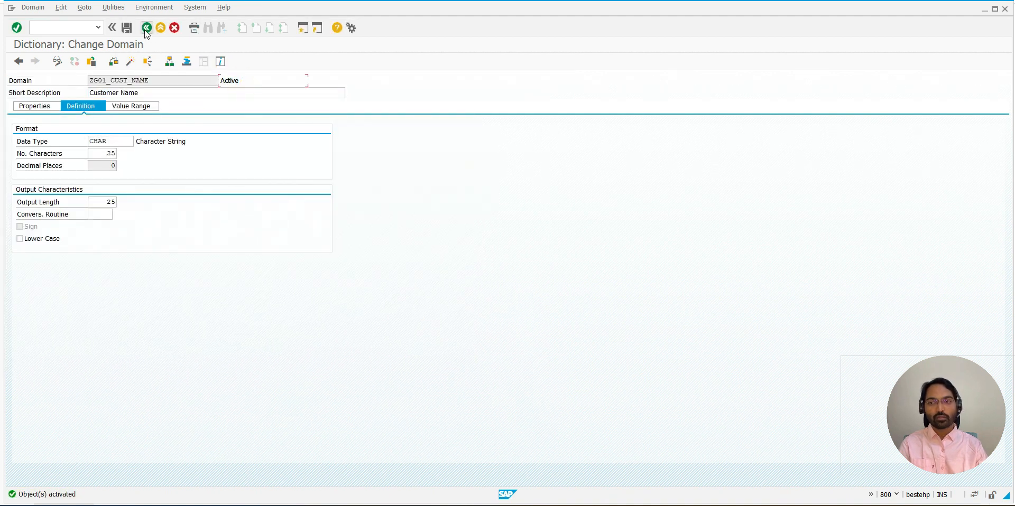
click(230, 81)
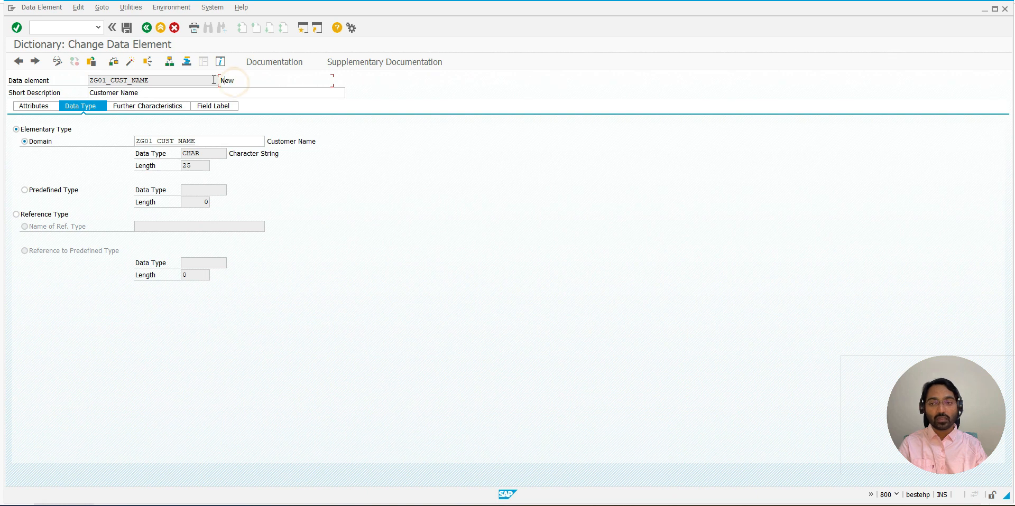
click(130, 61)
key(Return)
click(147, 28)
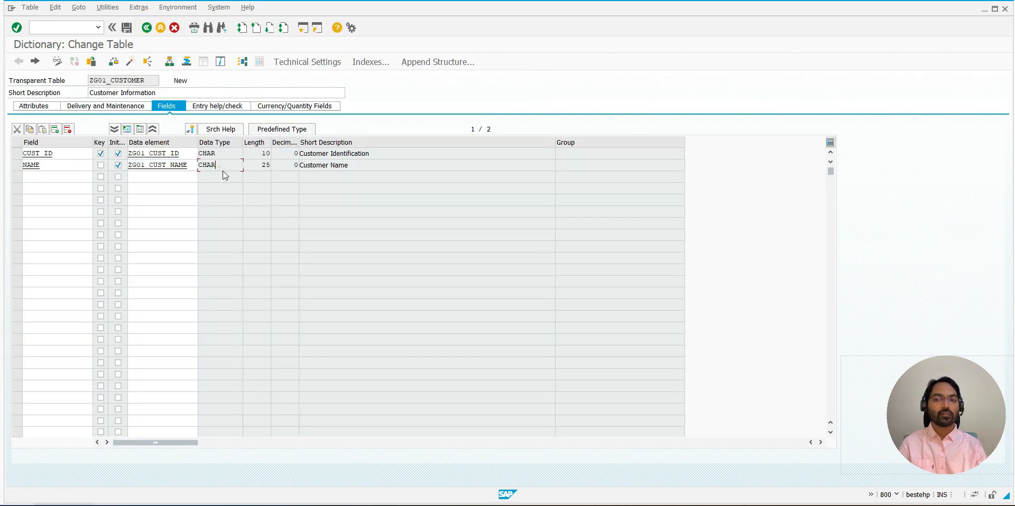
Add a non-key field CITY below NAME, flagged for initial values, with the data element ZG01_CITY
click(223, 171)
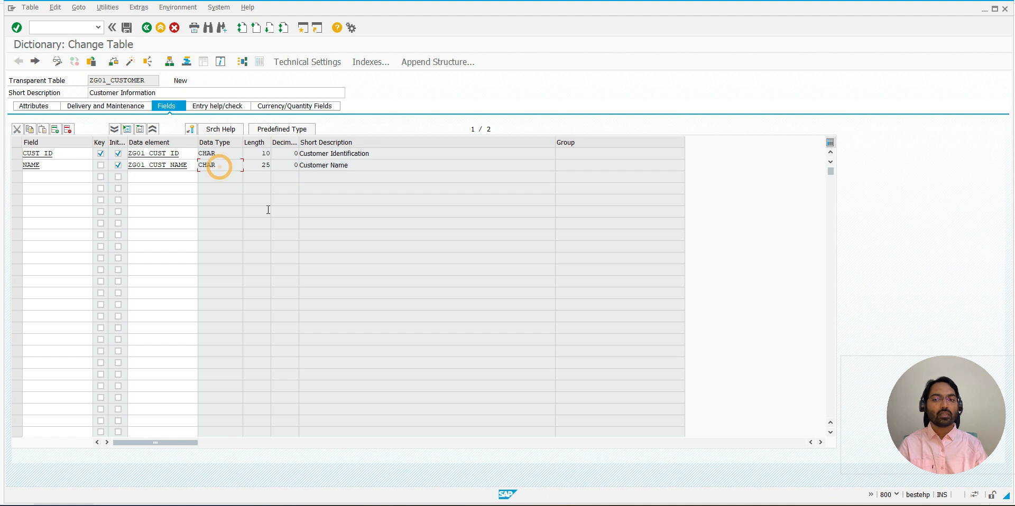
click(61, 173)
text(CITY)
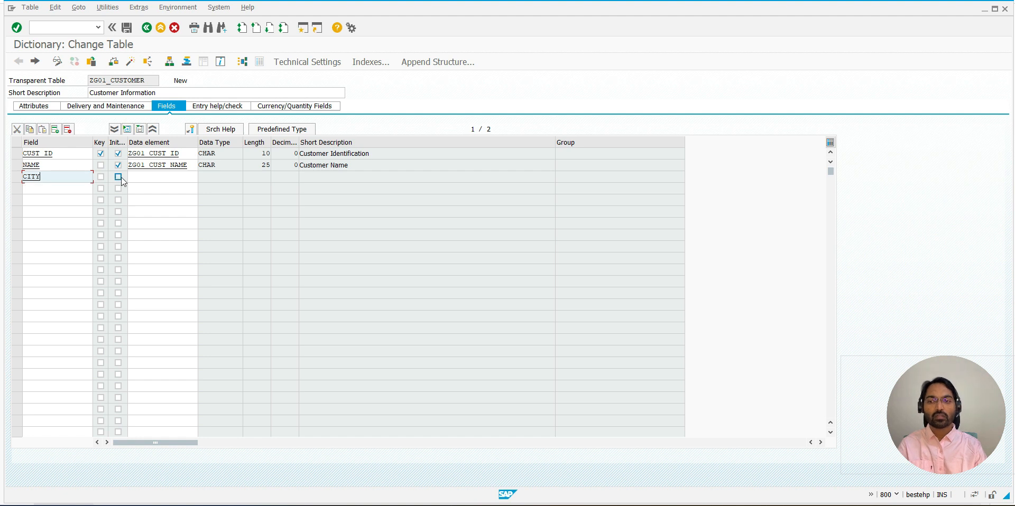
click(121, 179)
click(134, 176)
text(ZG01_CITY)
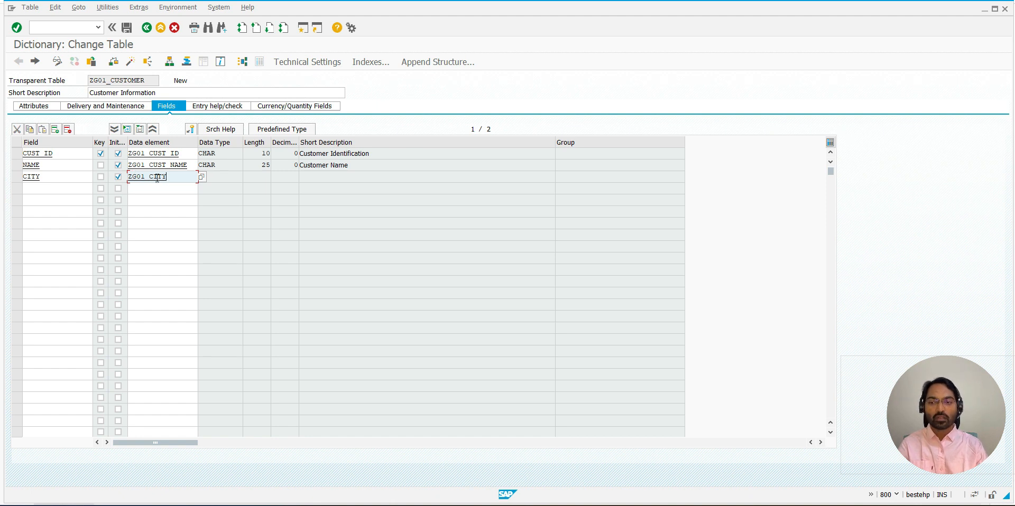
Save the table changes and create the missing data element ZG01_CITY with the short description City
double_click(157, 177)
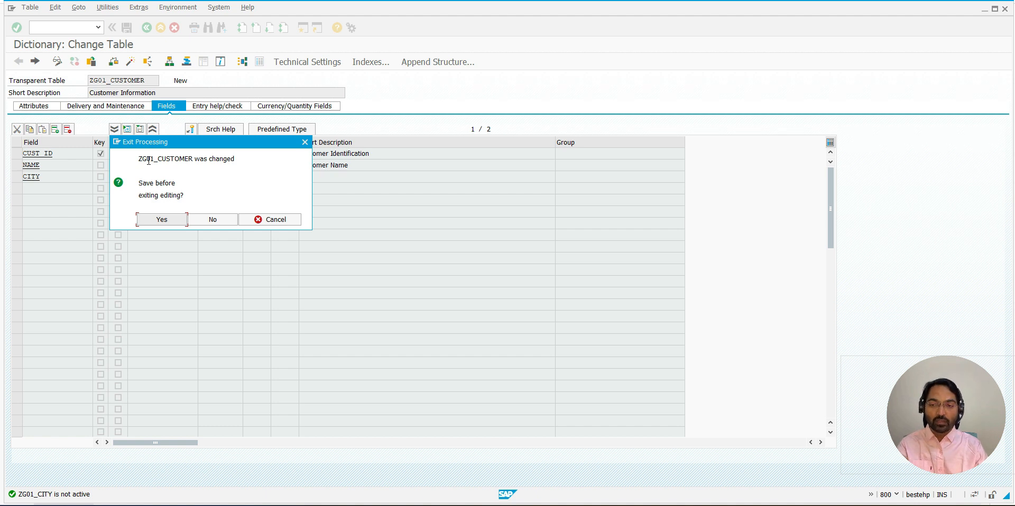
drag(144, 159, 234, 157)
click(201, 159)
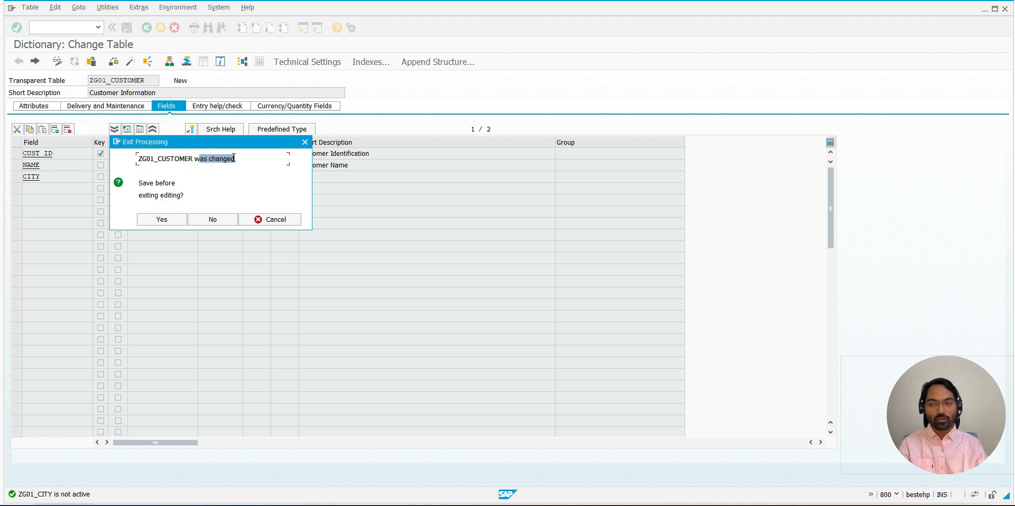
click(234, 157)
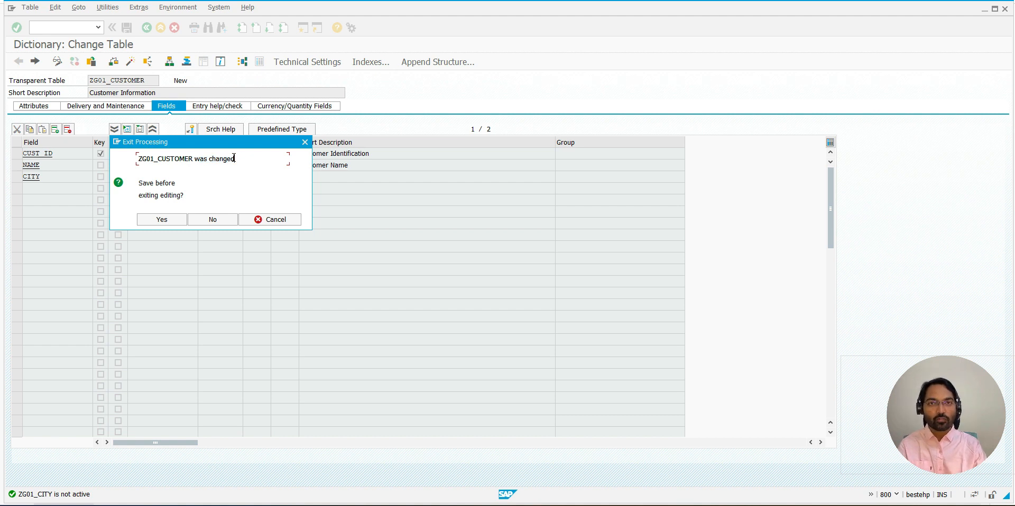
click(161, 219)
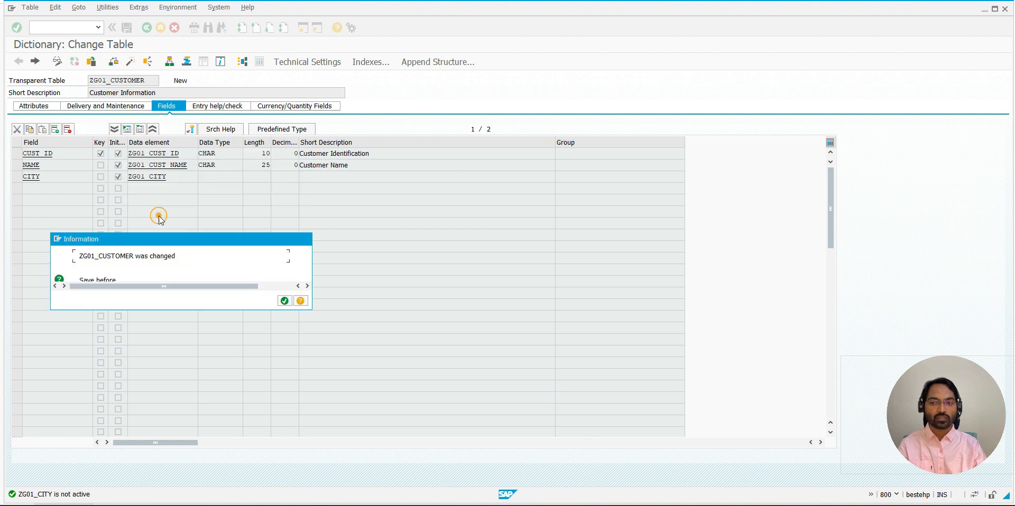
click(285, 302)
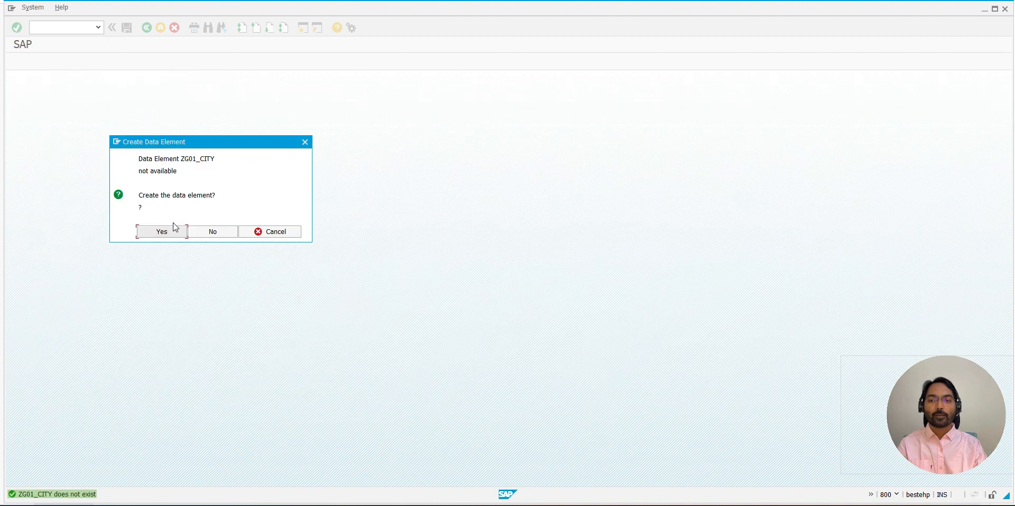
drag(141, 159, 215, 158)
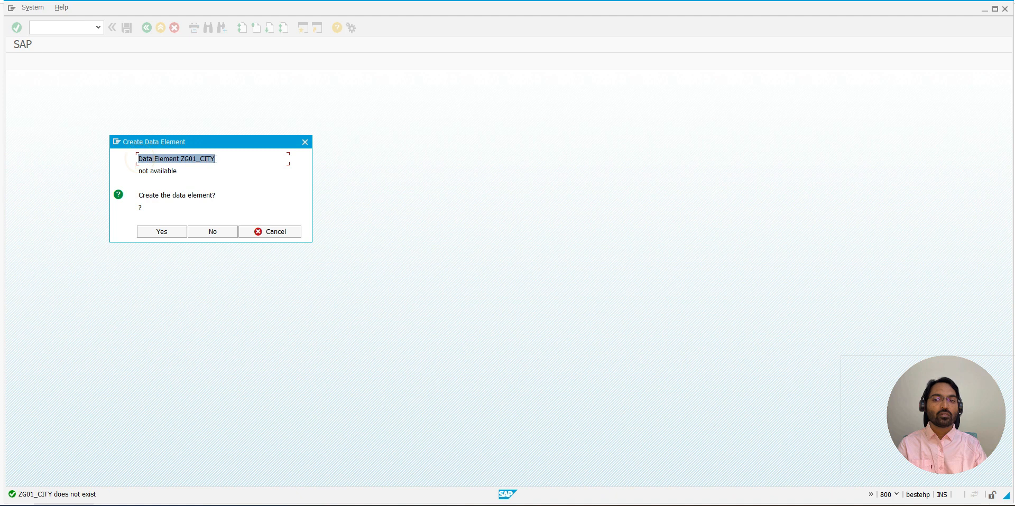
click(162, 232)
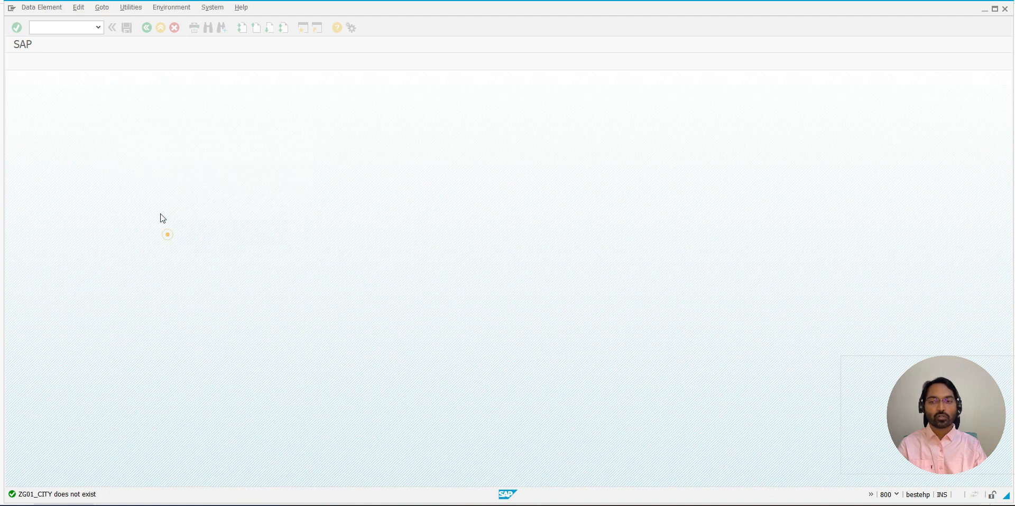
text(City)
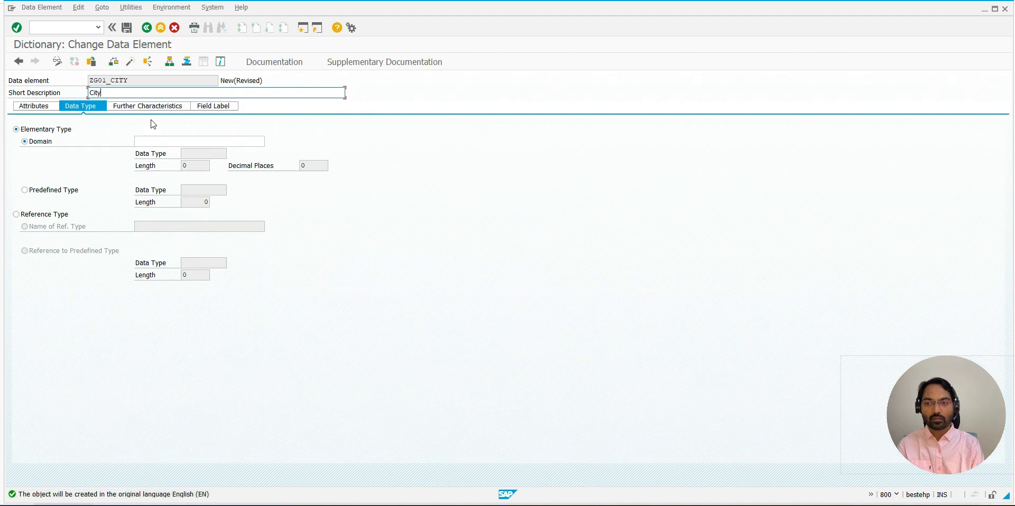
Assign the domain CHAR20 to the data element ZG01_CITY
click(157, 140)
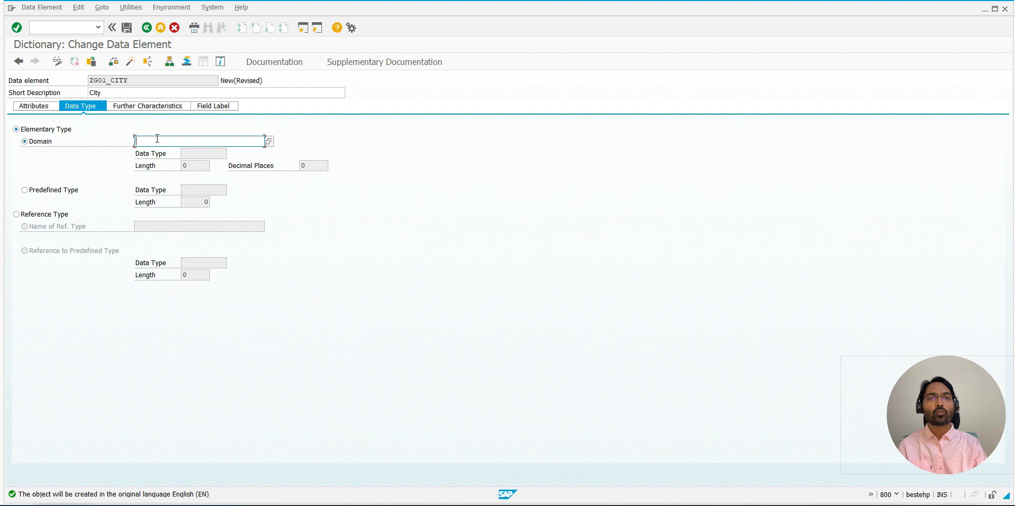
text(CHAR)
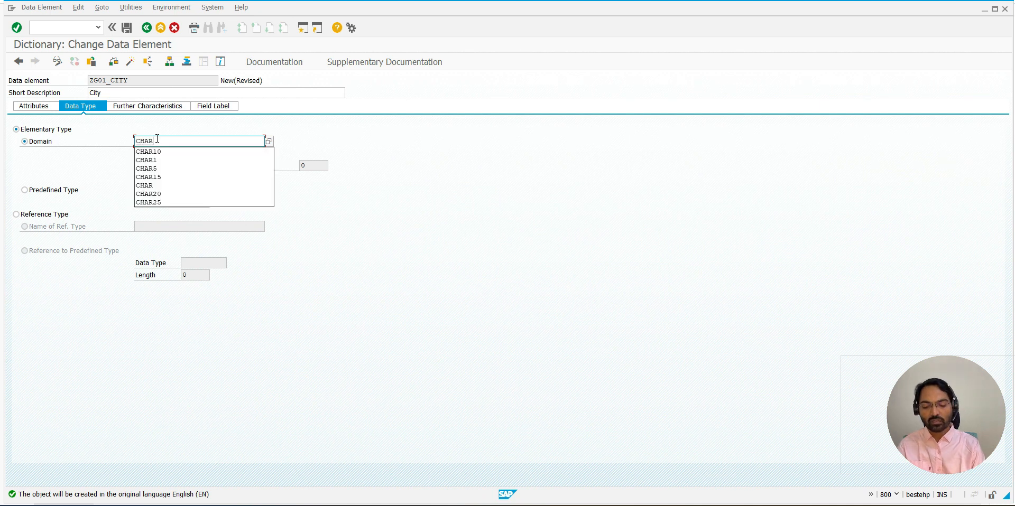
text(20)
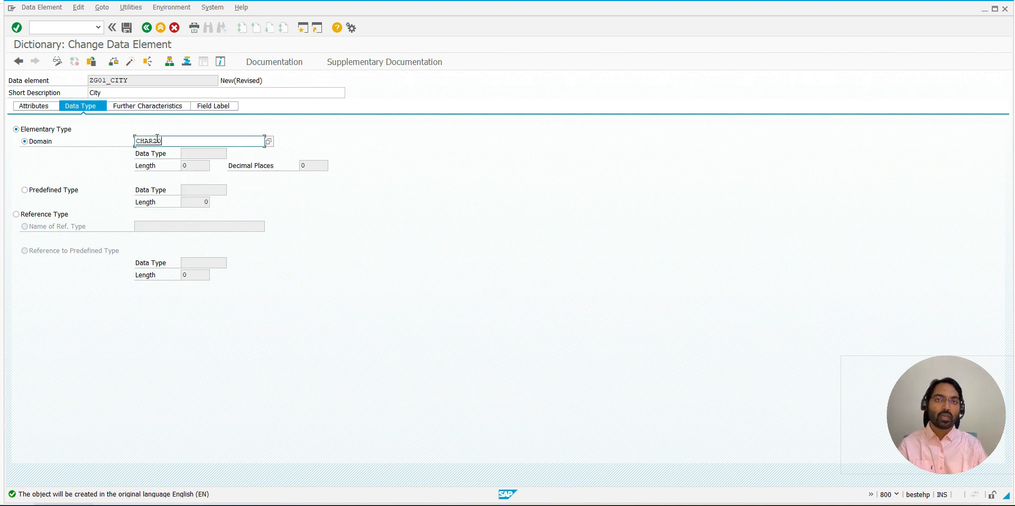
key(Return)
drag(204, 156, 181, 166)
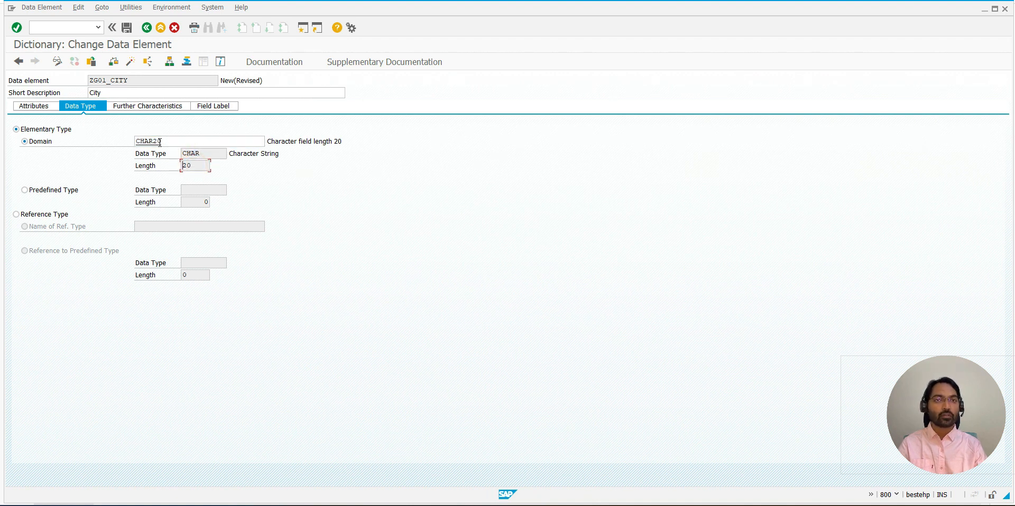
Set the short, medium, long and heading field labels of ZG01_CITY to City
click(212, 106)
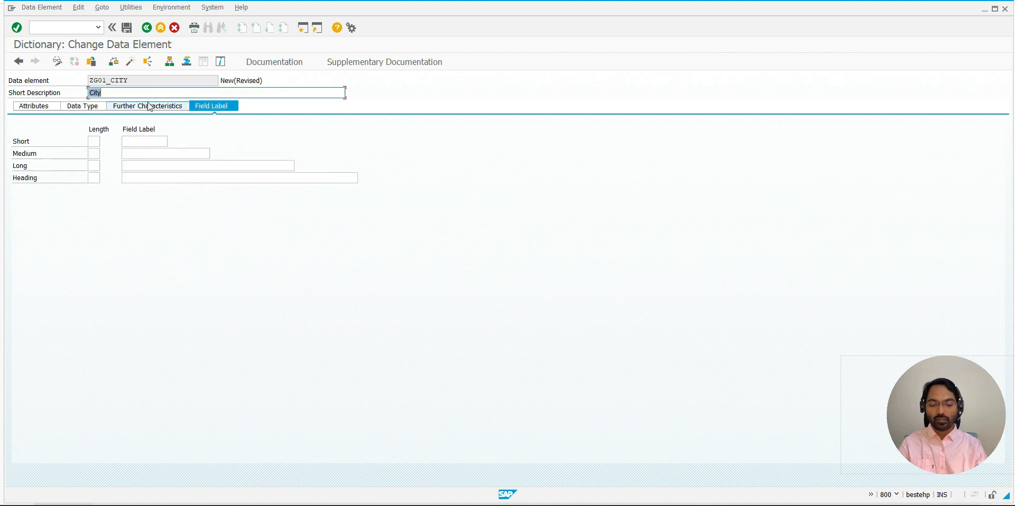
click(136, 139)
text(City)
click(141, 153)
text(City)
click(141, 166)
text(City)
click(141, 178)
text(City)
Activate the data element ZG01_CITY in package $TMP and return to the ZG01_CUSTOMER table
click(131, 62)
key(Return)
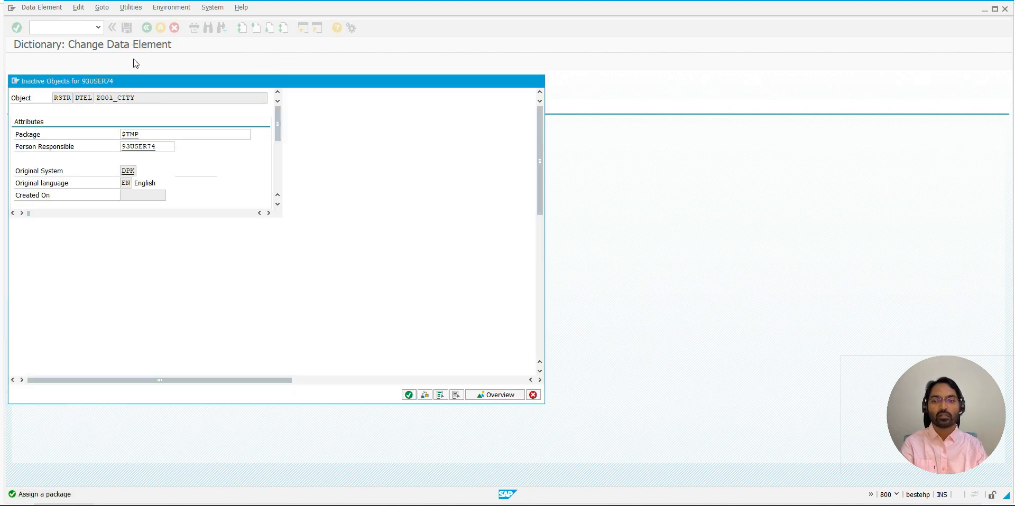
key(Return)
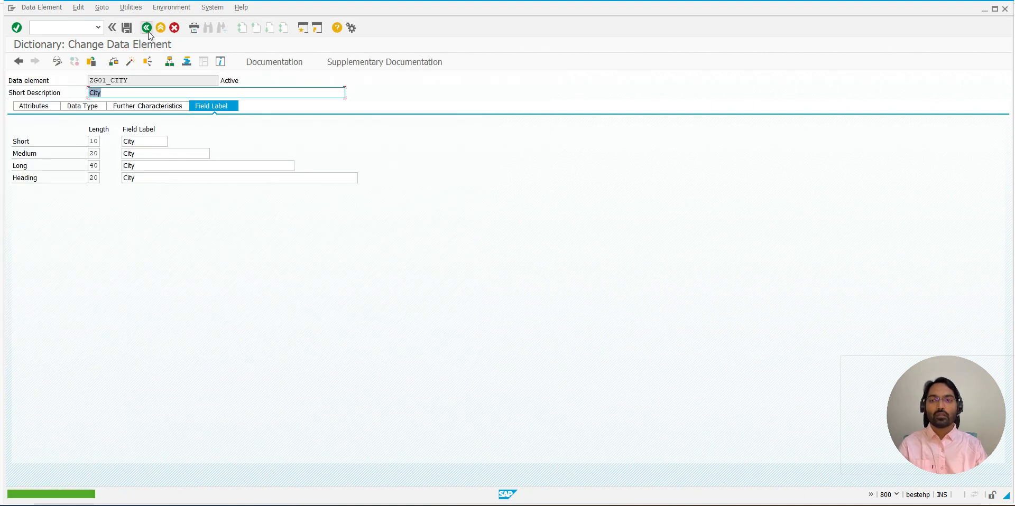
click(146, 28)
Add a non-key field POSTAL below CITY, flagged for initial values, with the data element ZG01_POSTAL
click(52, 188)
text(POS)
key(Down)
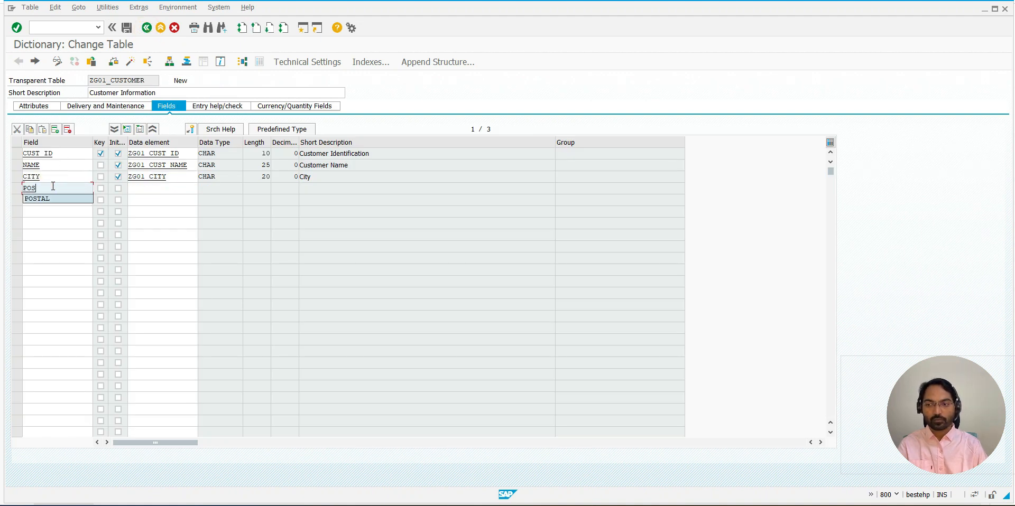
key(Return)
key(Tab)
key(Tab)
key(Tab)
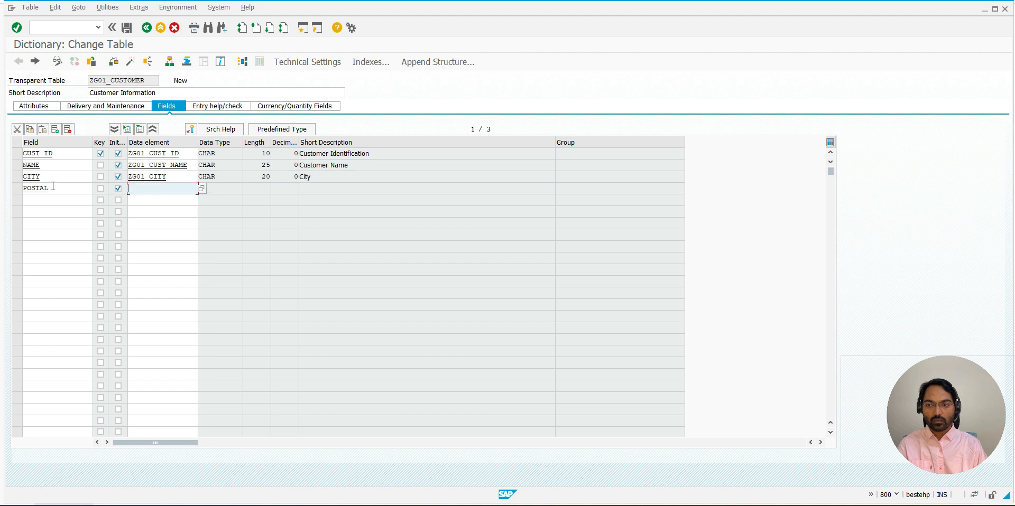
text(ZG01_)
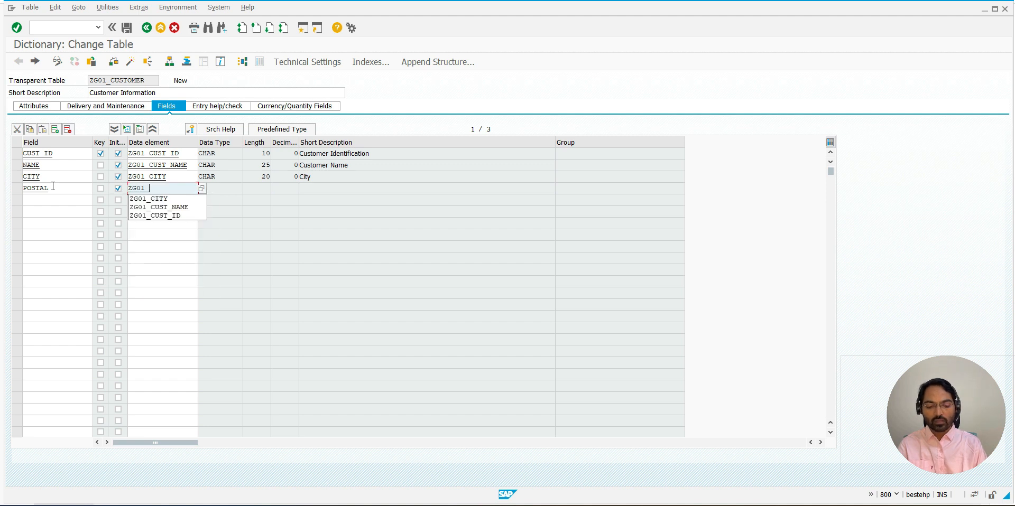
text(POSTAL)
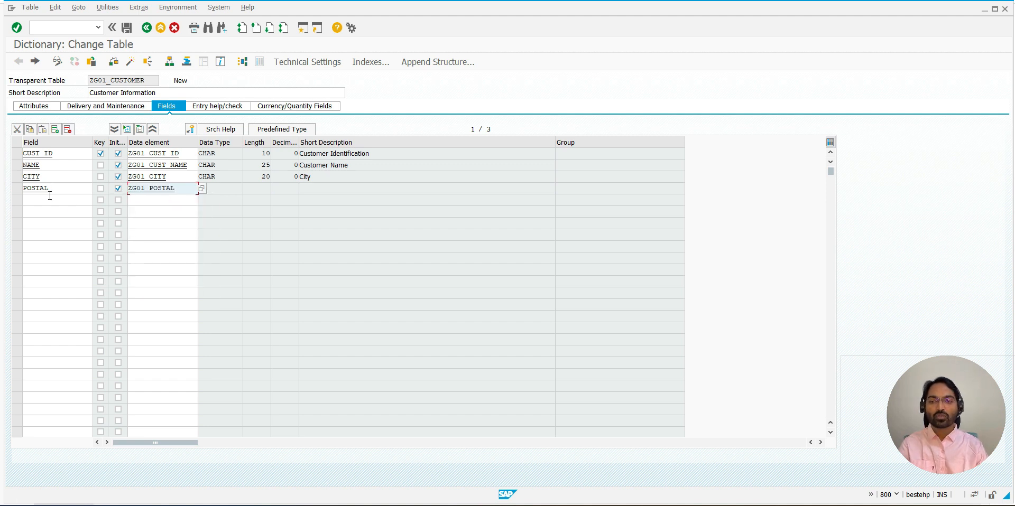
Save the table changes and create the data element ZG01_POSTAL with the short description Postal Code
key(ctrl+F3)
click(163, 220)
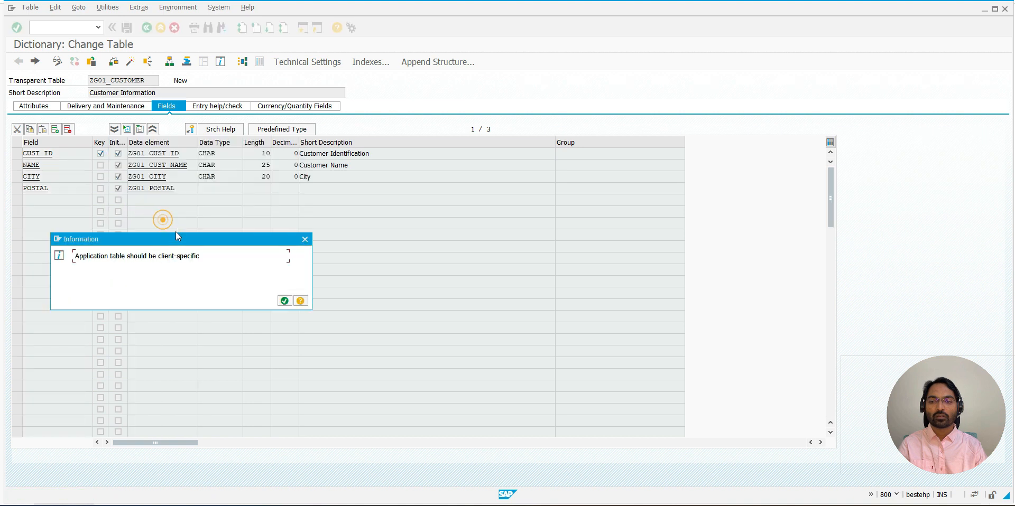
click(284, 302)
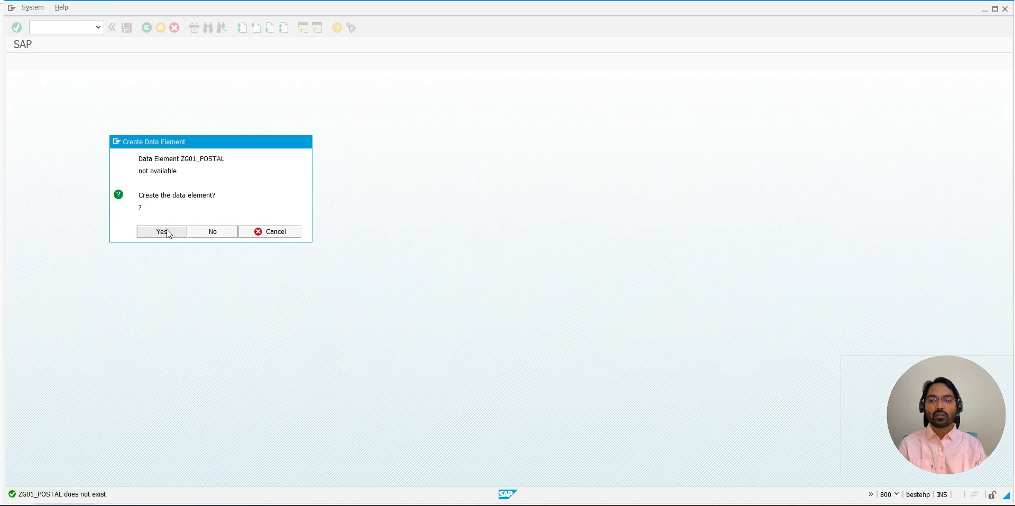
click(166, 231)
text(Posta)
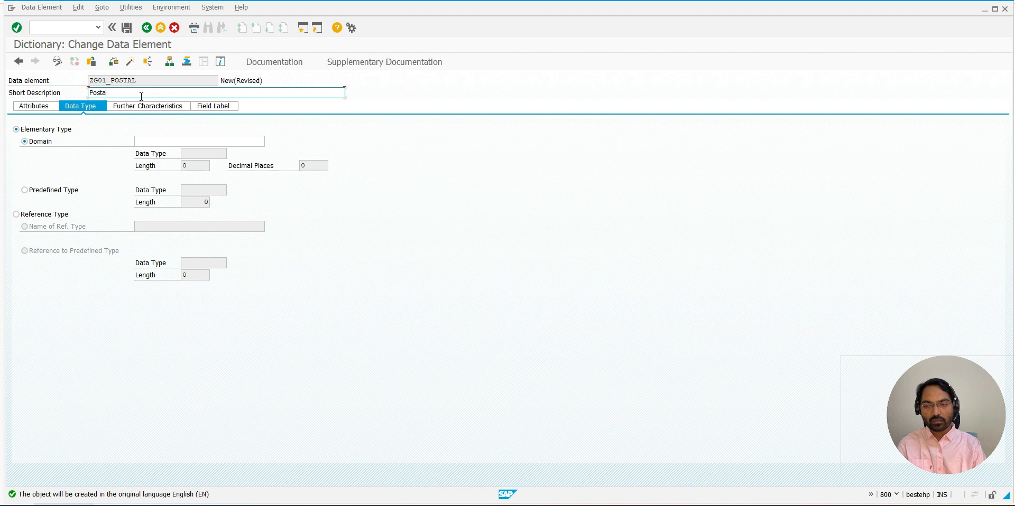
text(l Code)
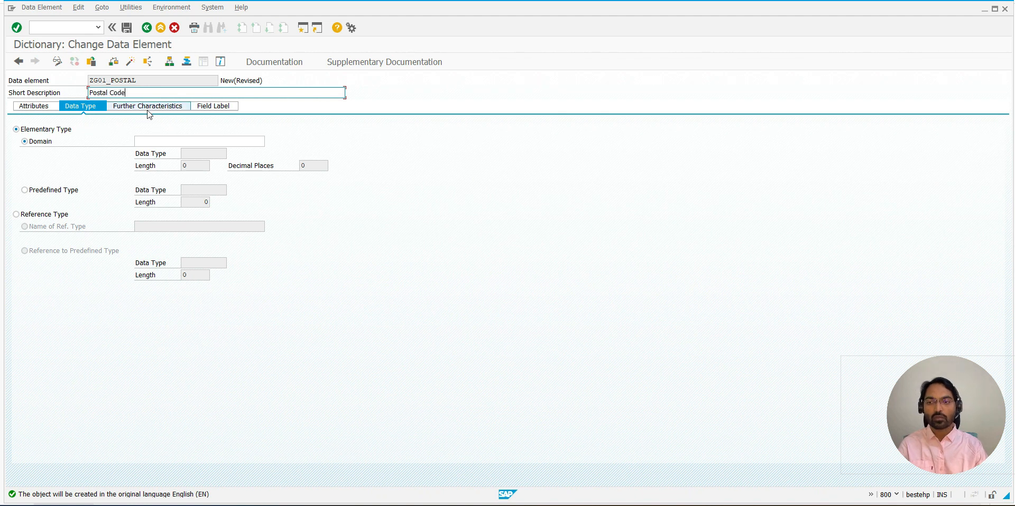
Assign the domain NUMC6 to the data element ZG01_POSTAL
click(166, 142)
text(NUM)
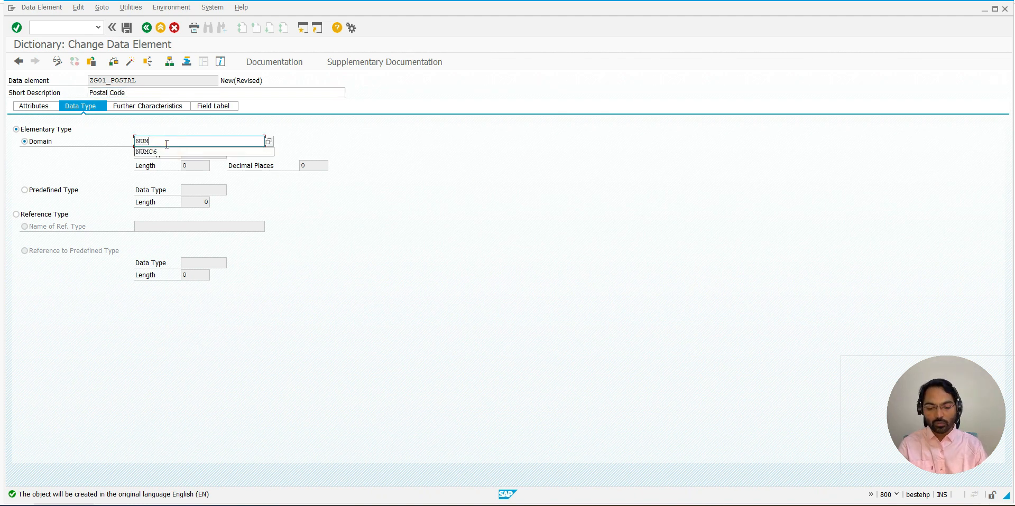
text(C6)
key(Return)
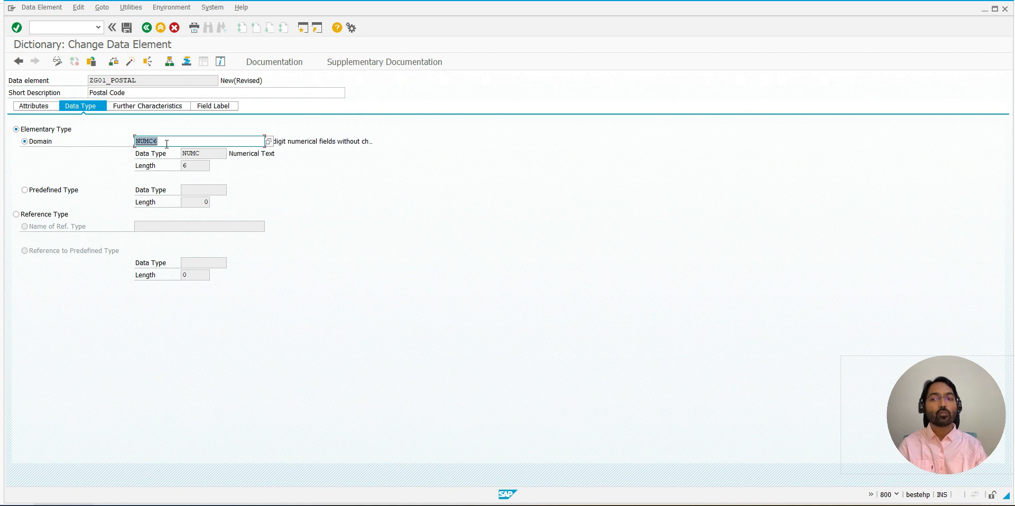
Set the short field label of ZG01_POSTAL to PostalCode and the medium, long and heading labels to Postal Code
click(207, 105)
click(144, 141)
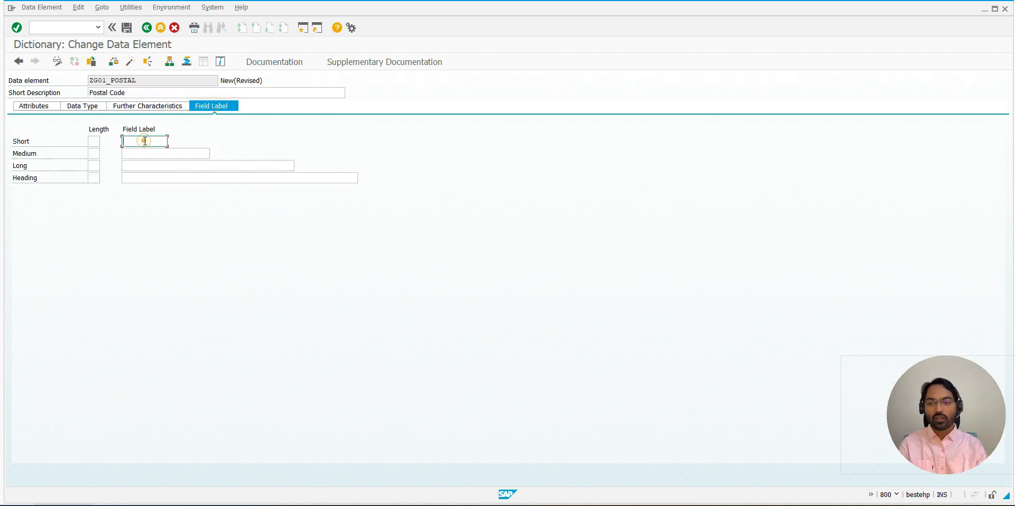
text(PostalCode)
key(Down)
key(Return)
key(Tab)
text(Postal Code)
key(Down)
key(Return)
key(Tab)
text(P)
key(Down)
key(Return)
key(Tab)
text(P)
key(Down)
key(Return)
Save ZG01_POSTAL as a local object and activate it, going back to the ZG01_CUSTOMER table
key(ctrl+s)
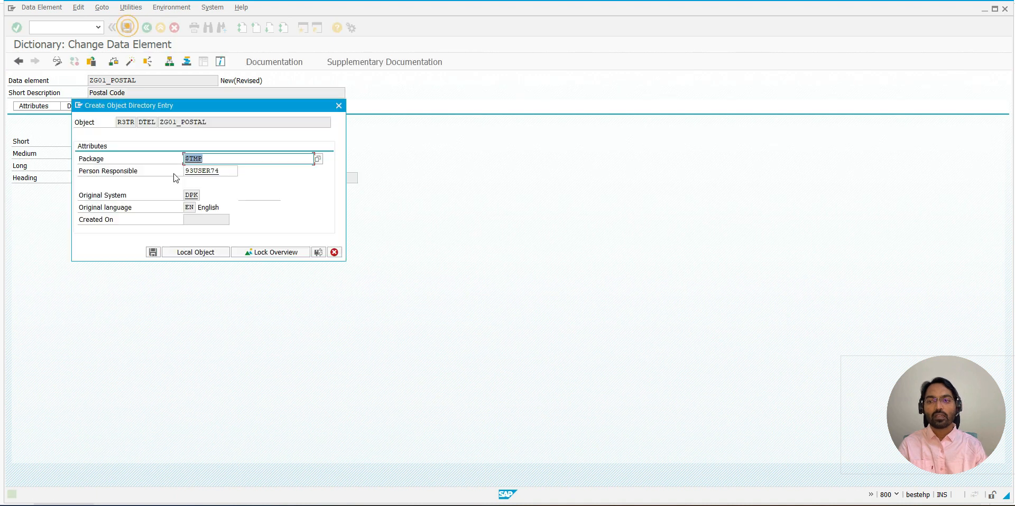
click(191, 253)
click(130, 62)
key(Return)
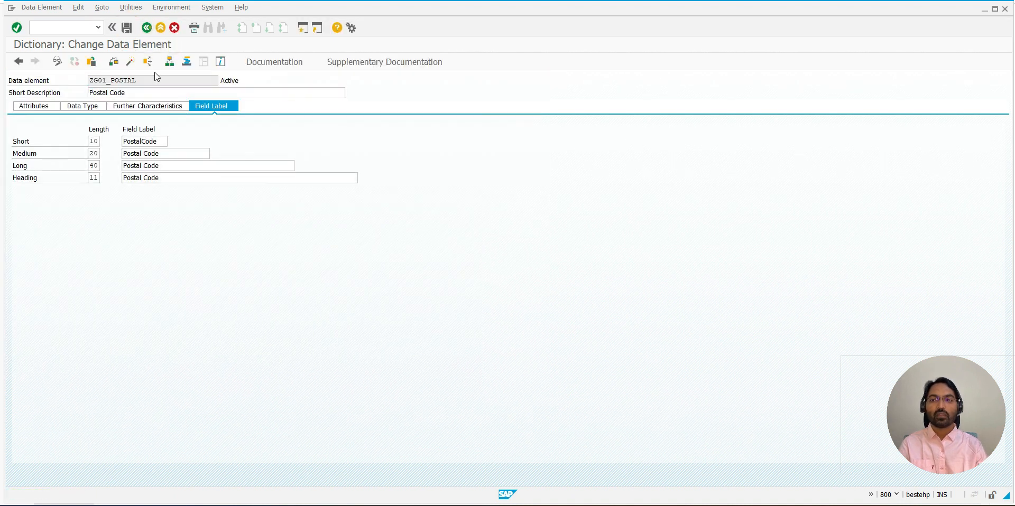
click(147, 28)
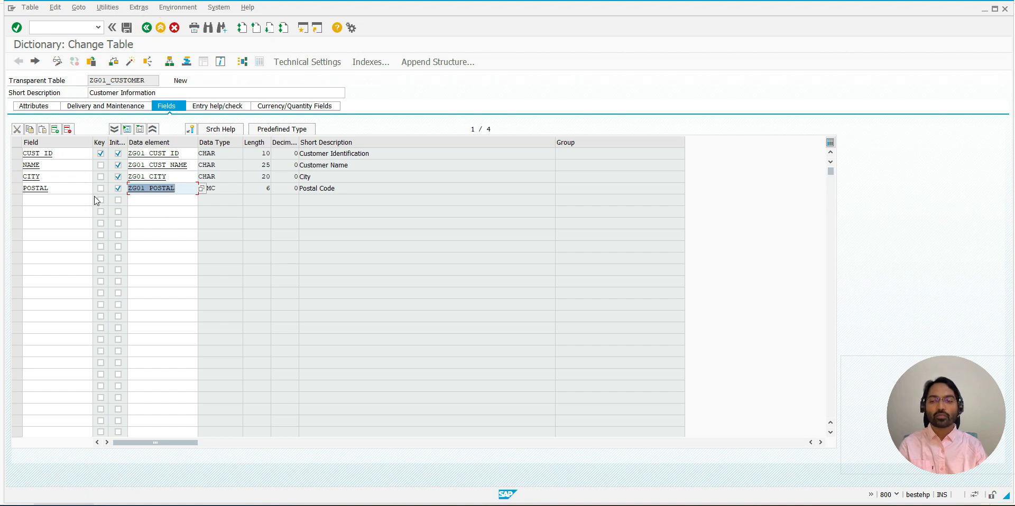
Add a non-key field STREET below POSTAL with the data element ZG01_STREET, and save the table
click(53, 200)
text(STREE)
key(Tab)
key(Tab)
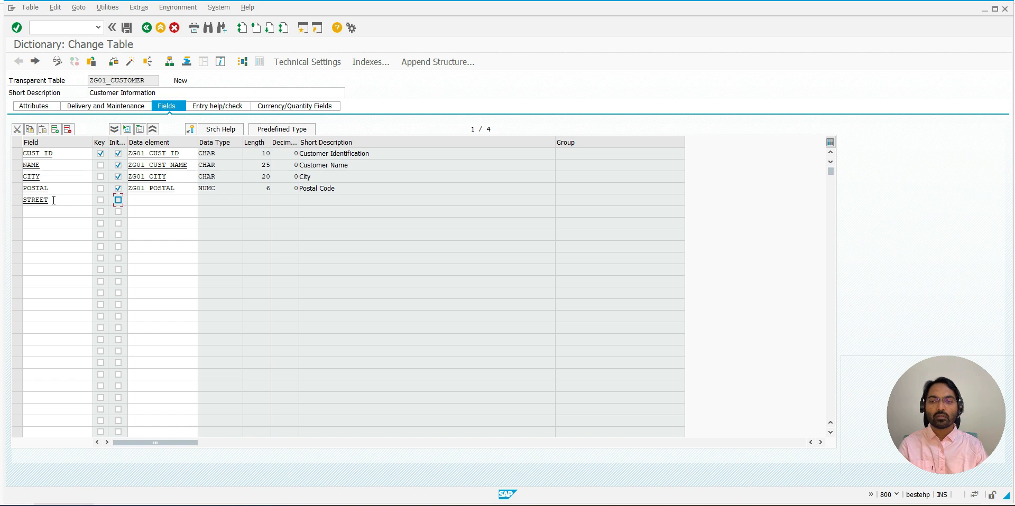
click(154, 198)
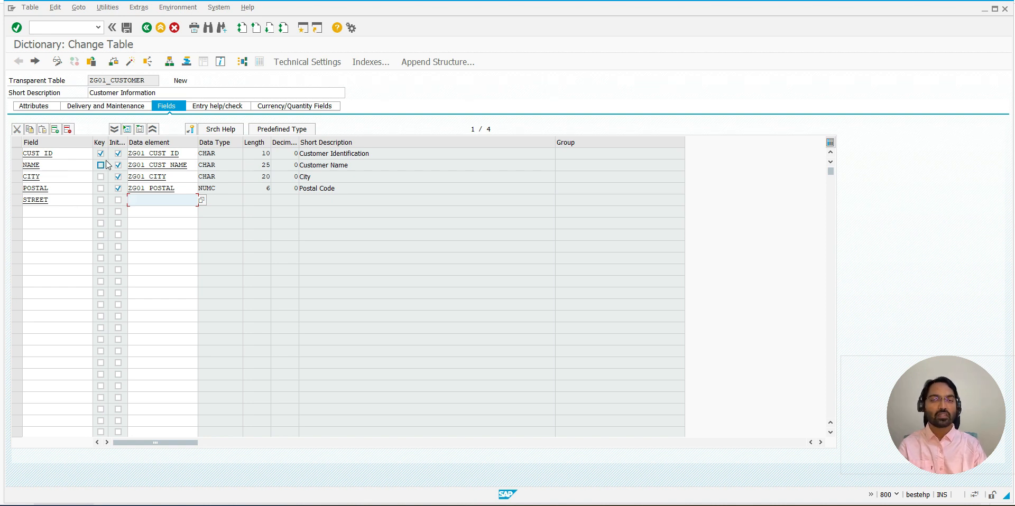
text(ZG)
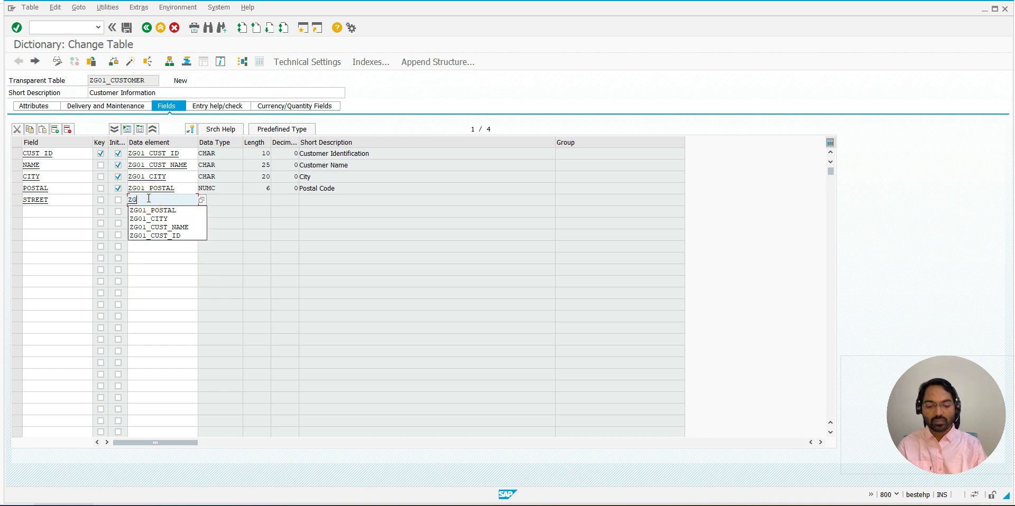
text(01_STR)
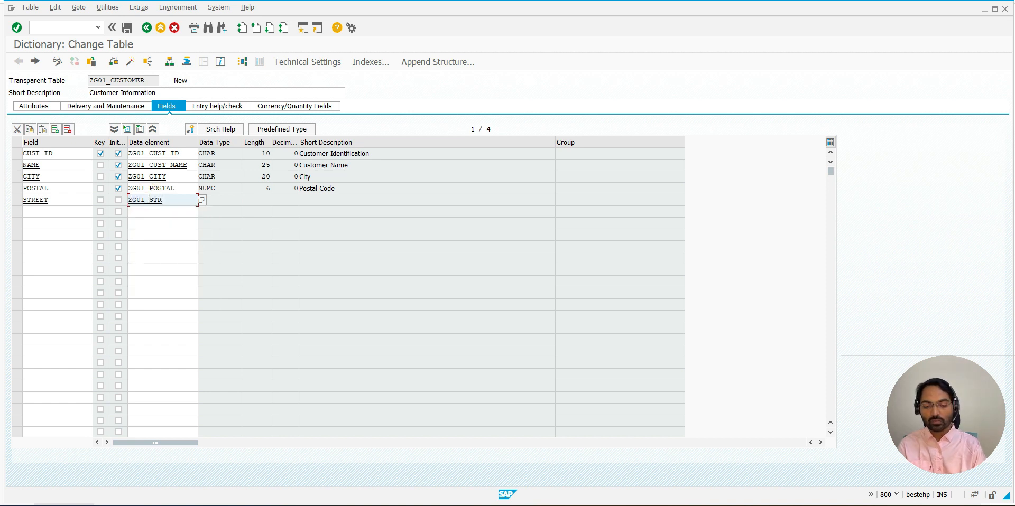
text(EET)
click(126, 28)
click(285, 300)
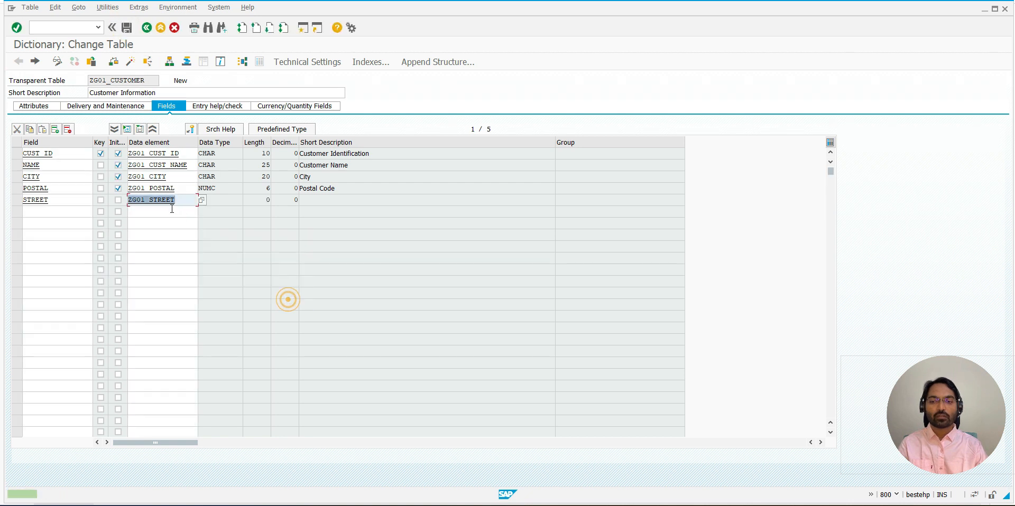
Create the data element ZG01_STREET from the STREET row with the short description Street
double_click(154, 201)
click(159, 231)
text(Str)
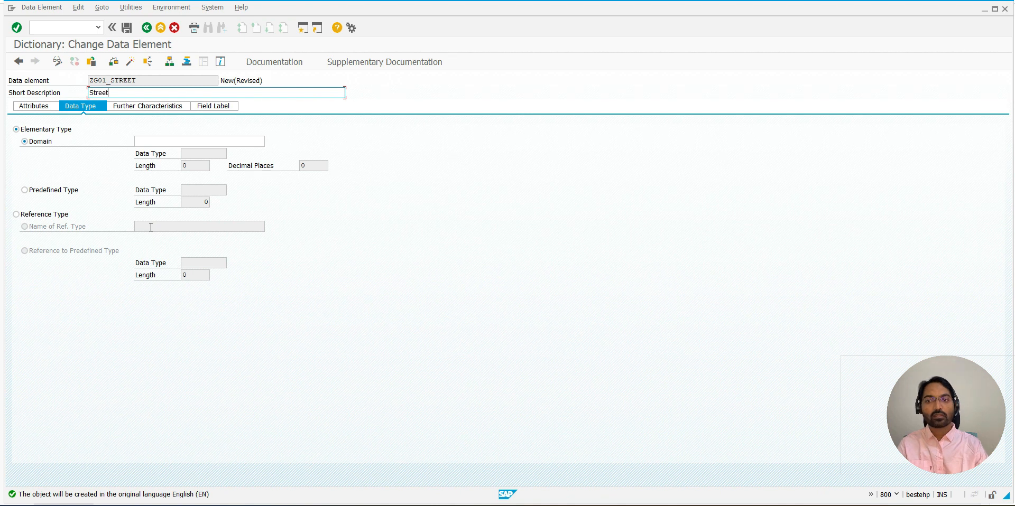
Complete the short description Street and assign the domain ZG01_STREET to the data element
text(eet)
click(139, 80)
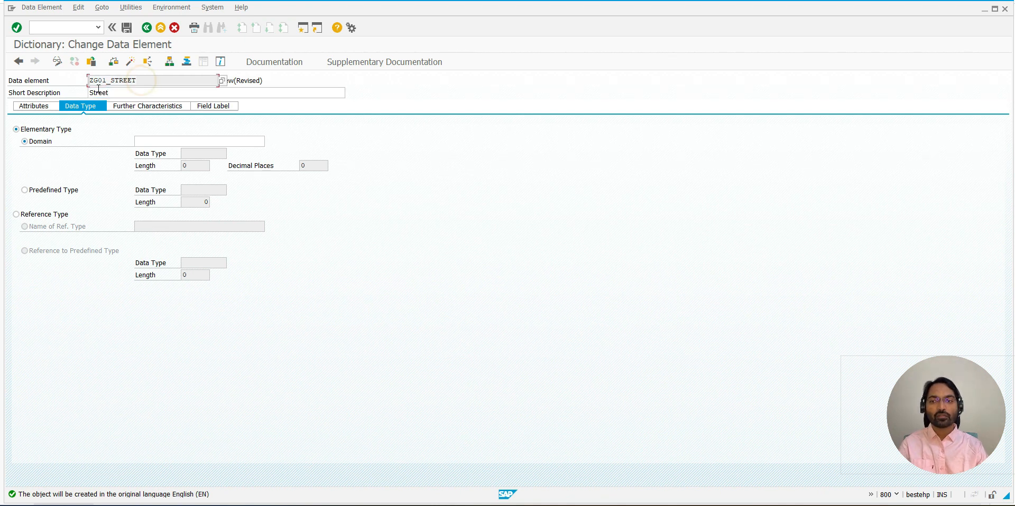
click(147, 140)
text(ZG01_STREET)
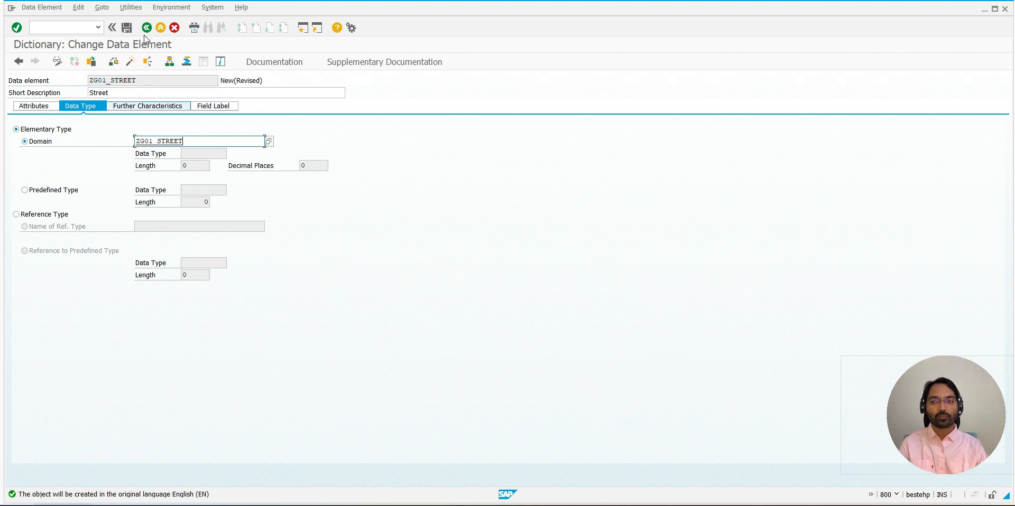
Set the short, medium, long and heading field labels of ZG01_STREET to Street
click(210, 110)
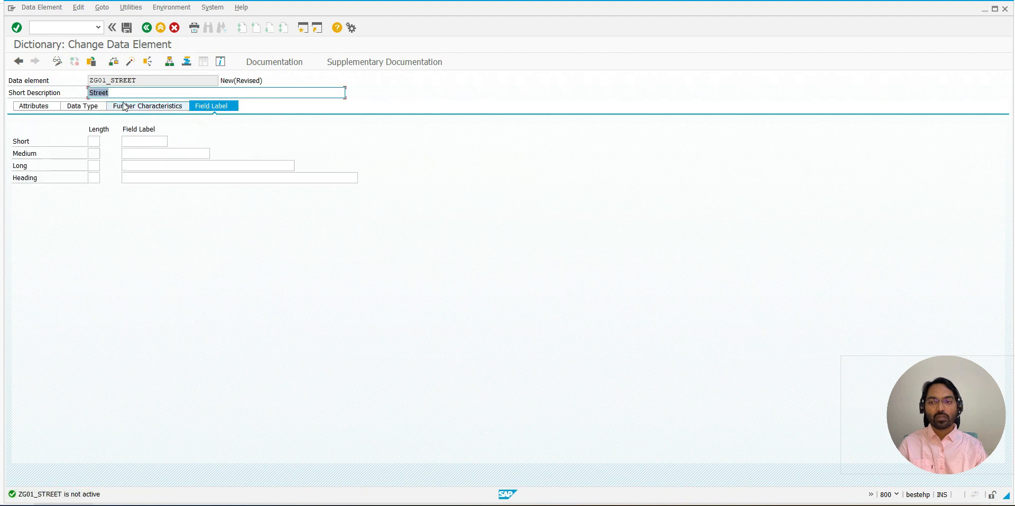
key(ctrl+c)
click(132, 141)
key(ctrl+v)
click(139, 153)
key(ctrl+v)
click(145, 166)
key(ctrl+v)
click(146, 178)
key(ctrl+v)
key(Return)
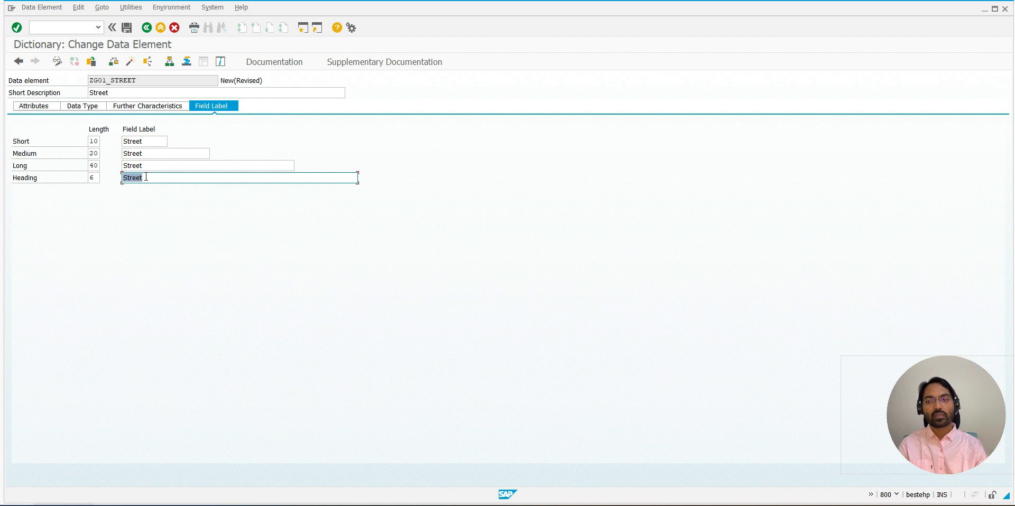
Save the data element ZG01_STREET as a local object and show its data type definition
click(82, 106)
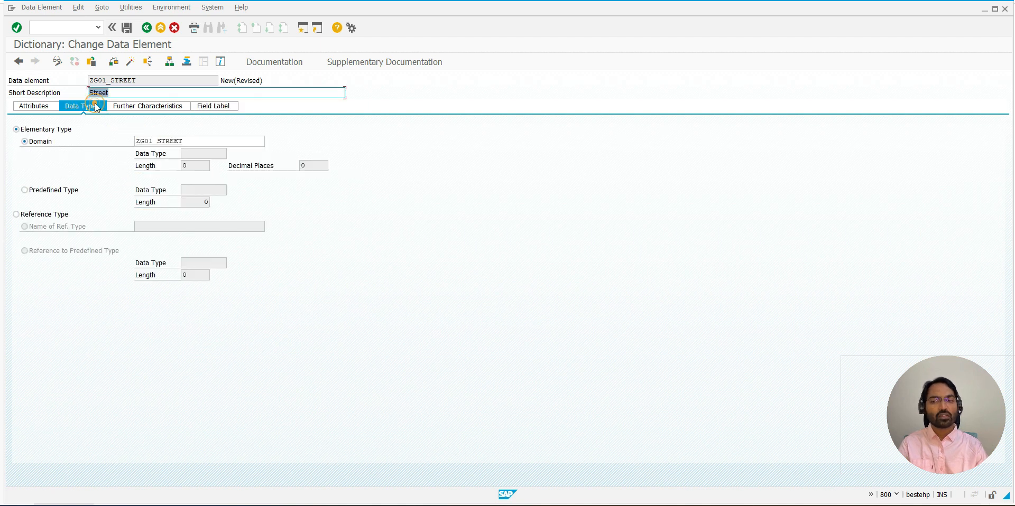
click(127, 27)
click(189, 252)
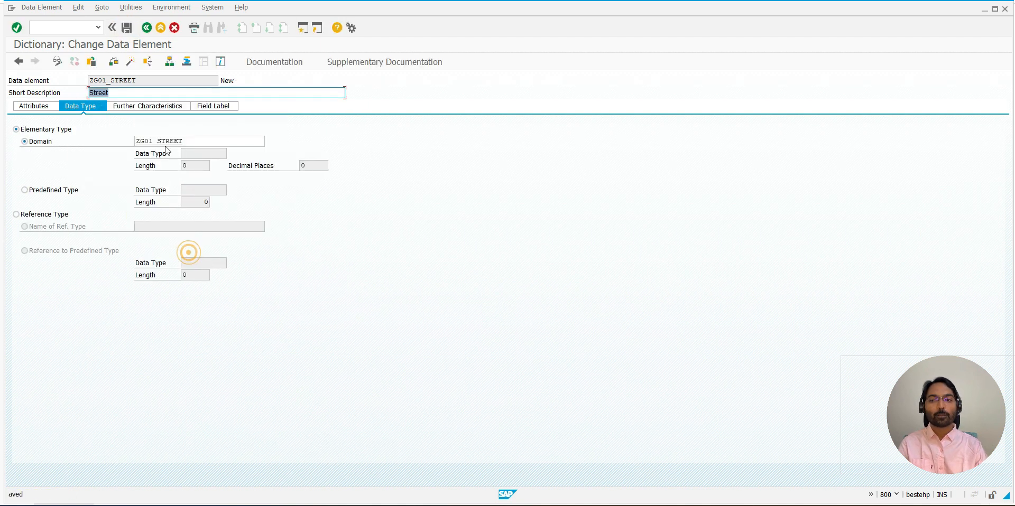
Create the domain ZG01_STREET with the short description Street, data type CHAR and 35 characters
double_click(164, 141)
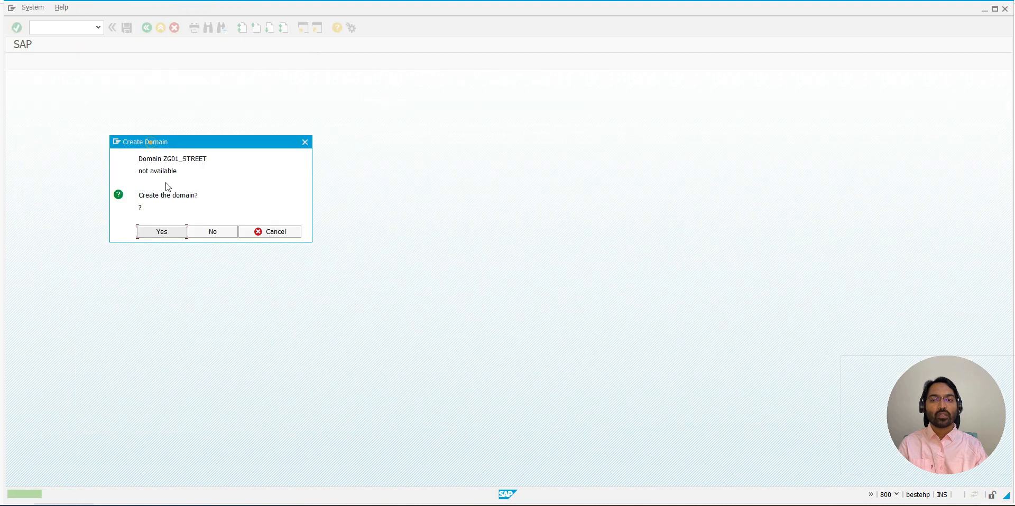
click(164, 232)
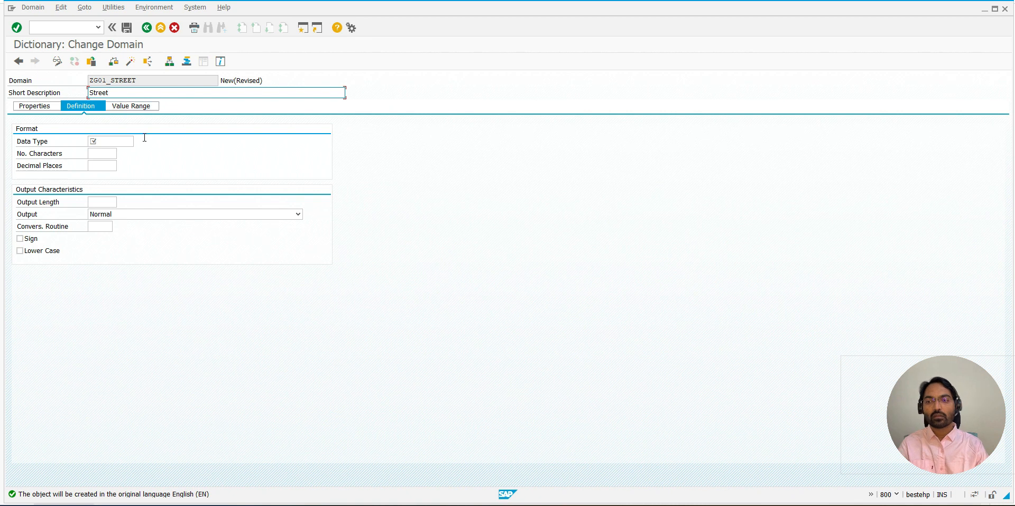
click(114, 142)
click(107, 152)
click(106, 155)
text(35)
Save the domain ZG01_STREET as a local object and activate it, going back to the data element
click(127, 28)
click(199, 252)
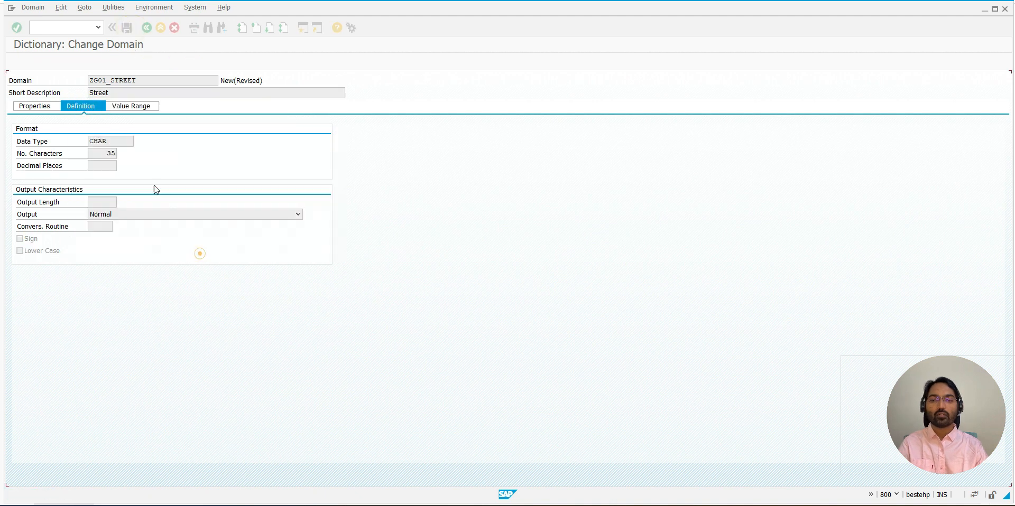
click(135, 59)
key(Return)
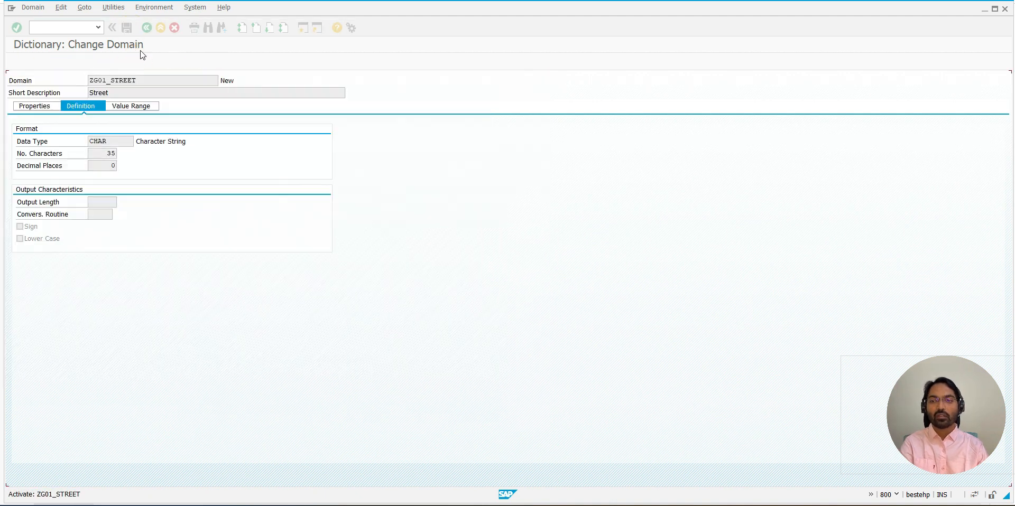
click(147, 28)
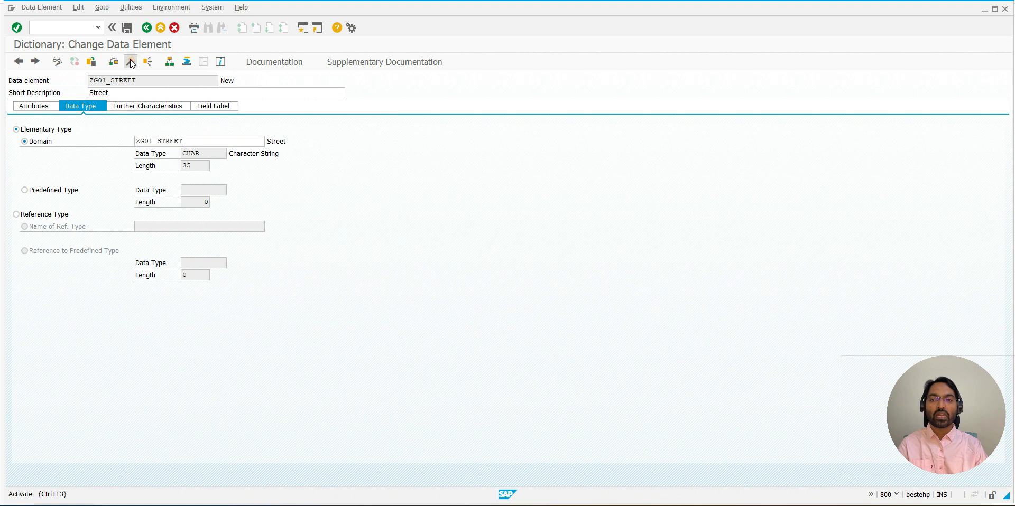
Activate the data element ZG01_STREET and go back to the ZG01_CUSTOMER table
click(131, 62)
key(Return)
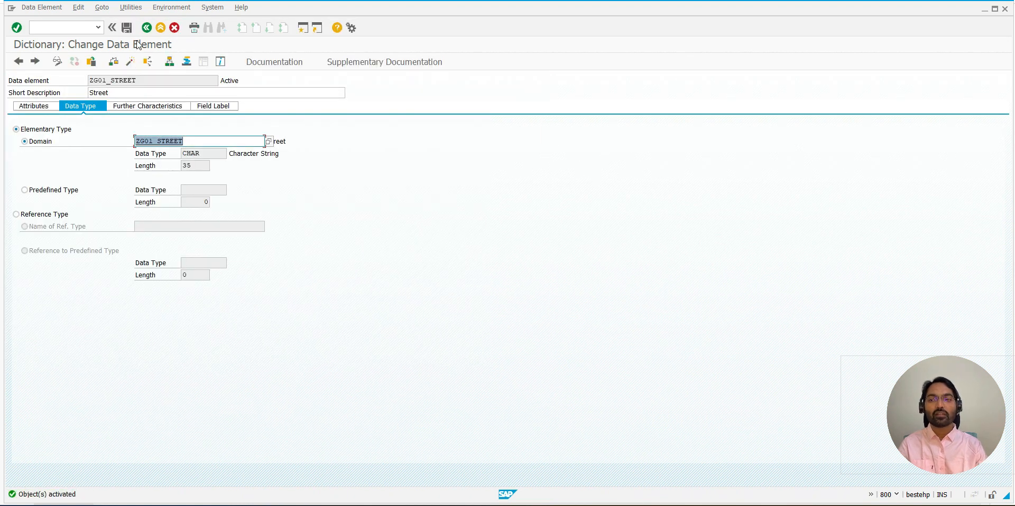
click(146, 28)
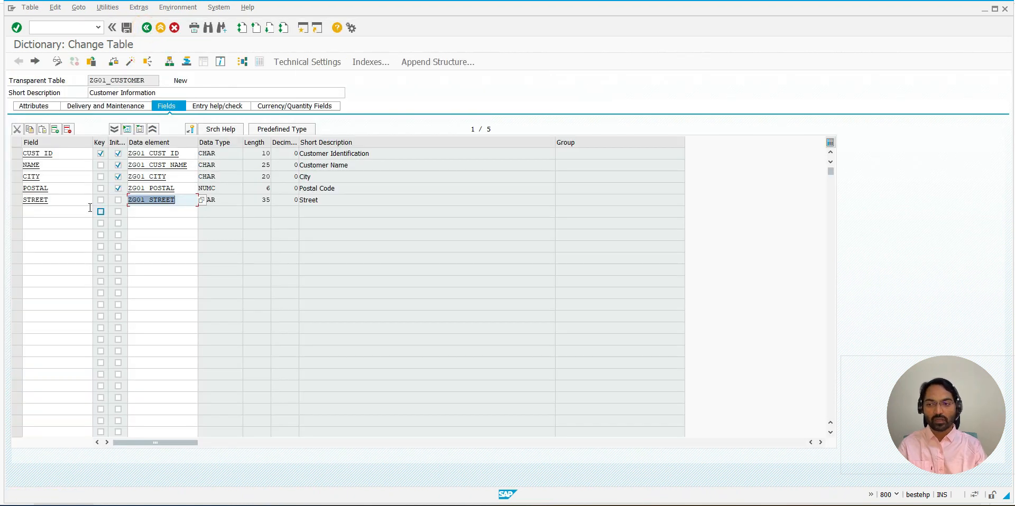
Add a non-key field COUNTRY below STREET with initial values enabled and the data element ZG01_COUNTRY, and save the table
click(51, 213)
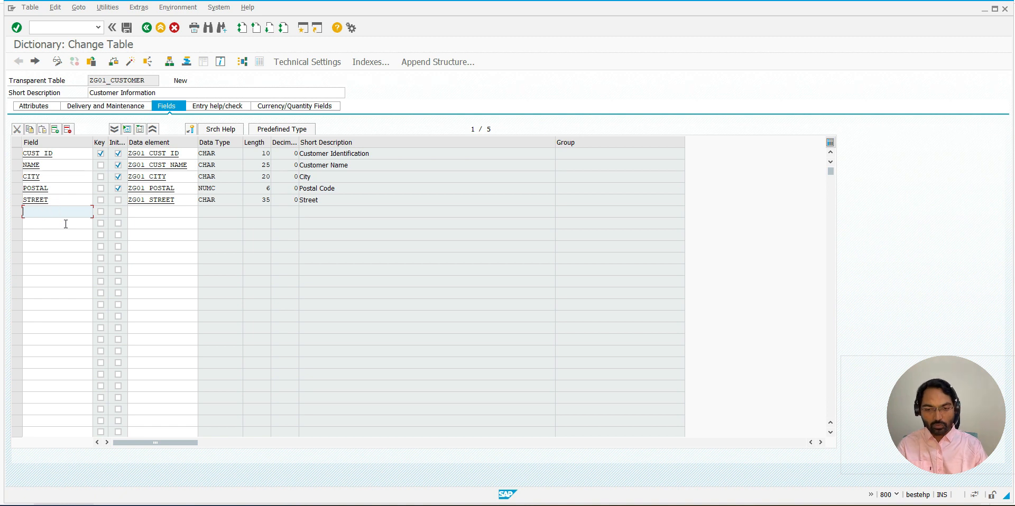
text(COUNTRY)
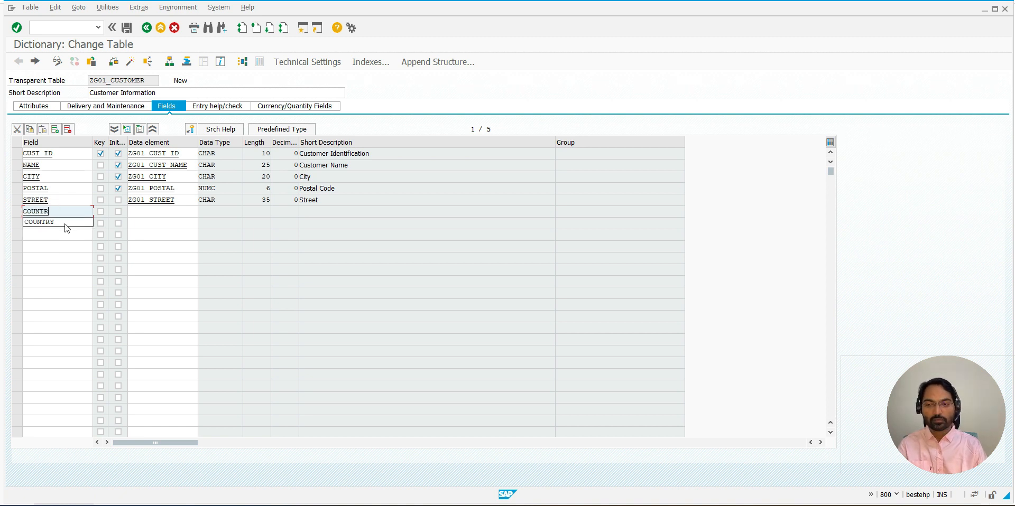
click(118, 212)
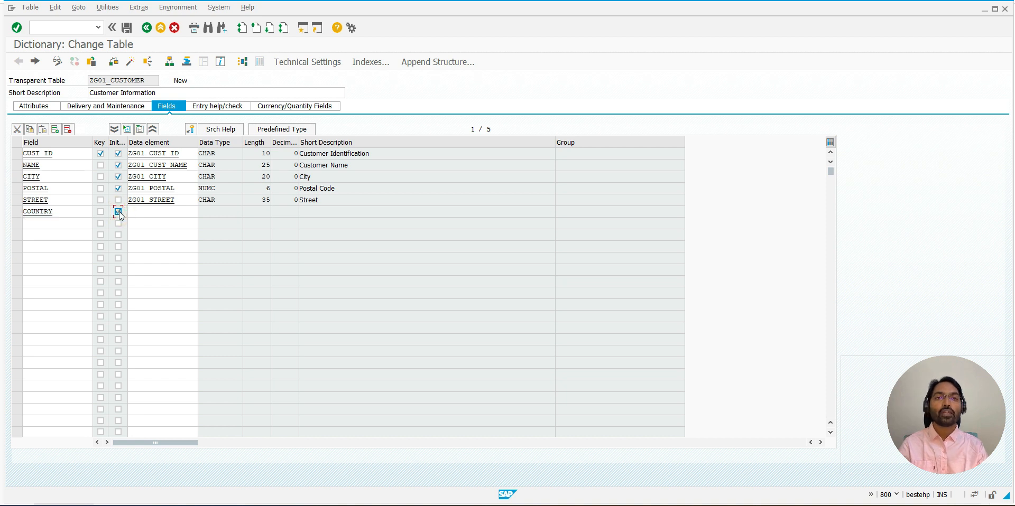
click(156, 211)
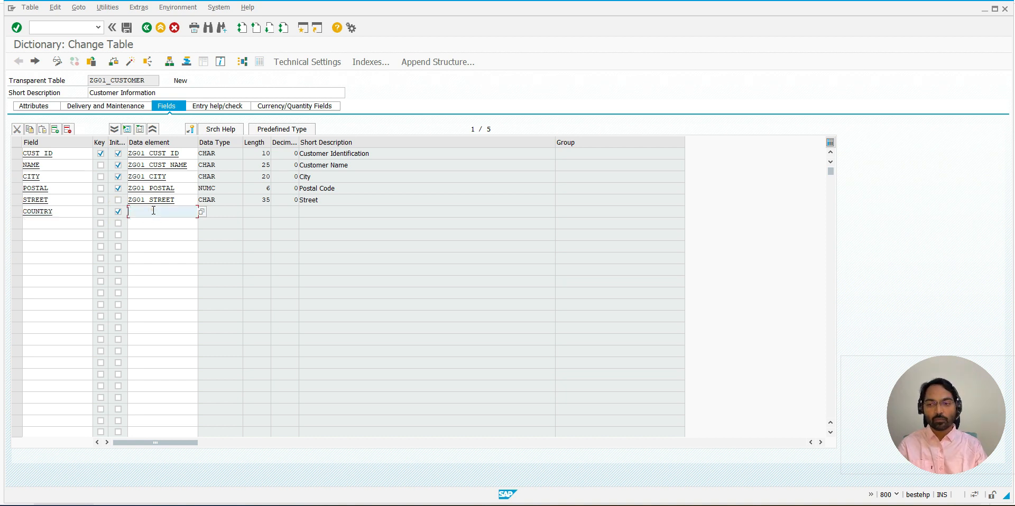
text(ZG01_COUNTRY)
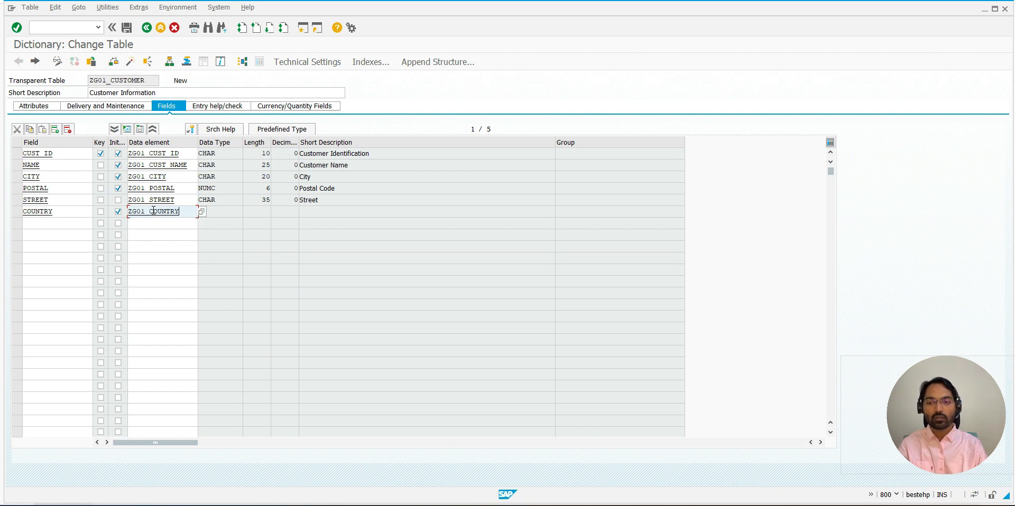
click(126, 28)
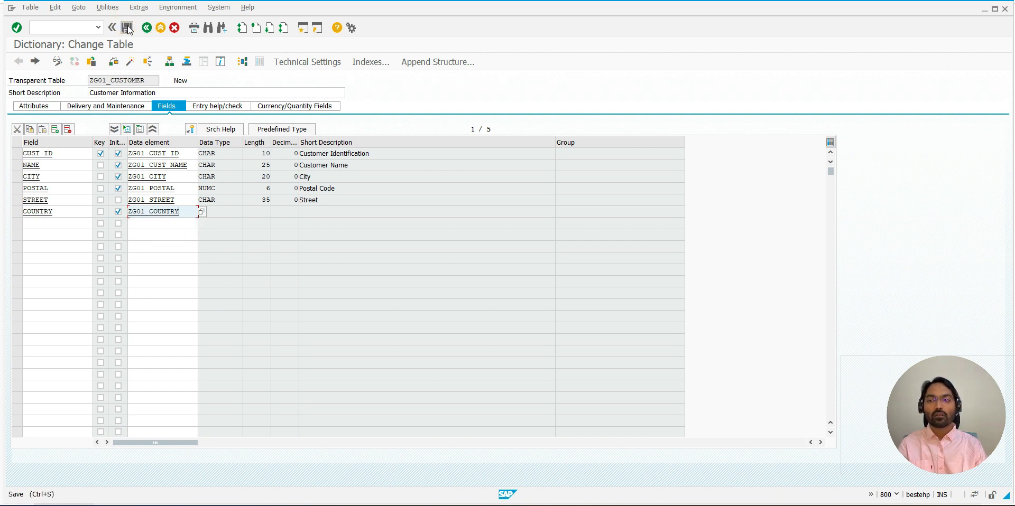
click(285, 301)
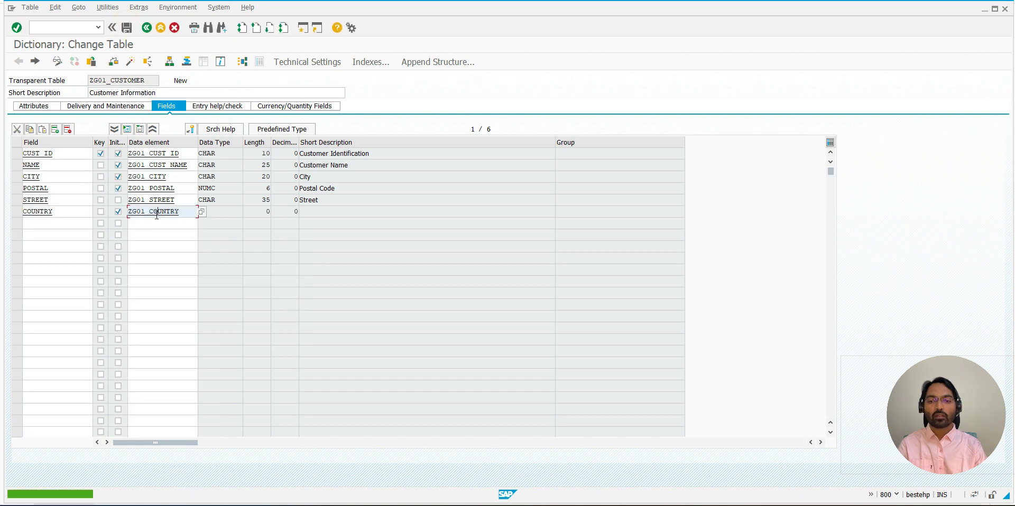
Create the data element ZG01_COUNTRY from the COUNTRY row with the short description Country and the domain CHAR3
click(157, 231)
click(108, 91)
text(Country)
click(157, 140)
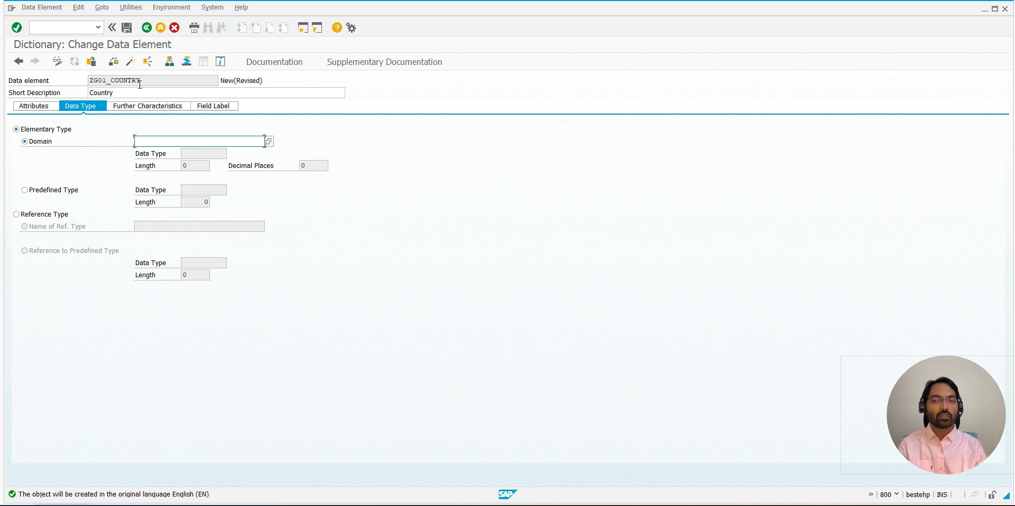
click(152, 139)
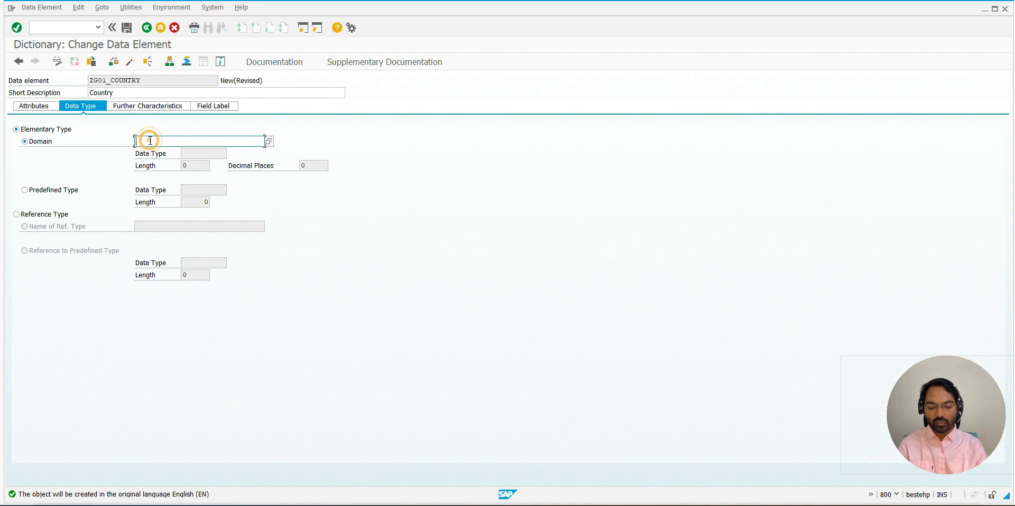
text(CHAR3)
key(Return)
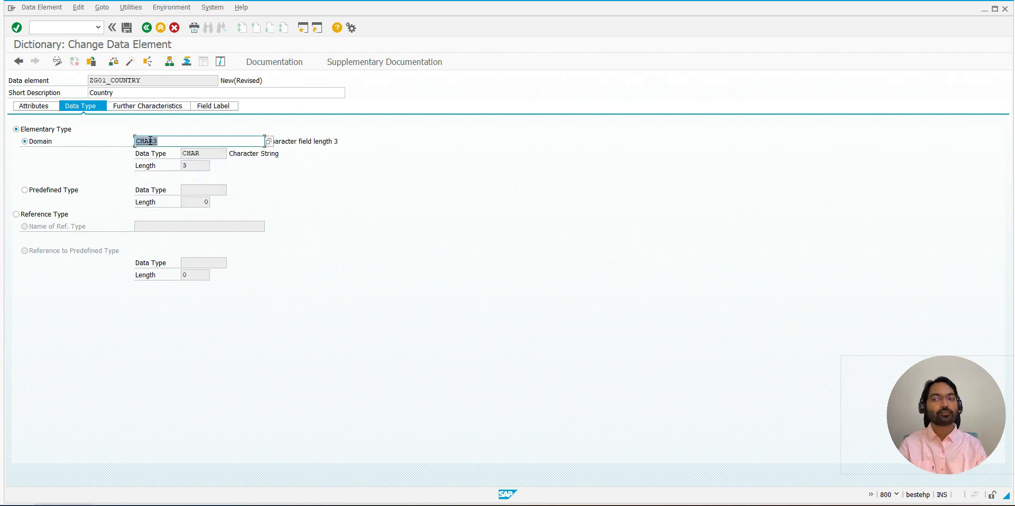
Set the short, medium, long and heading field labels of ZG01_COUNTRY to Country
click(204, 108)
key(ctrl+c)
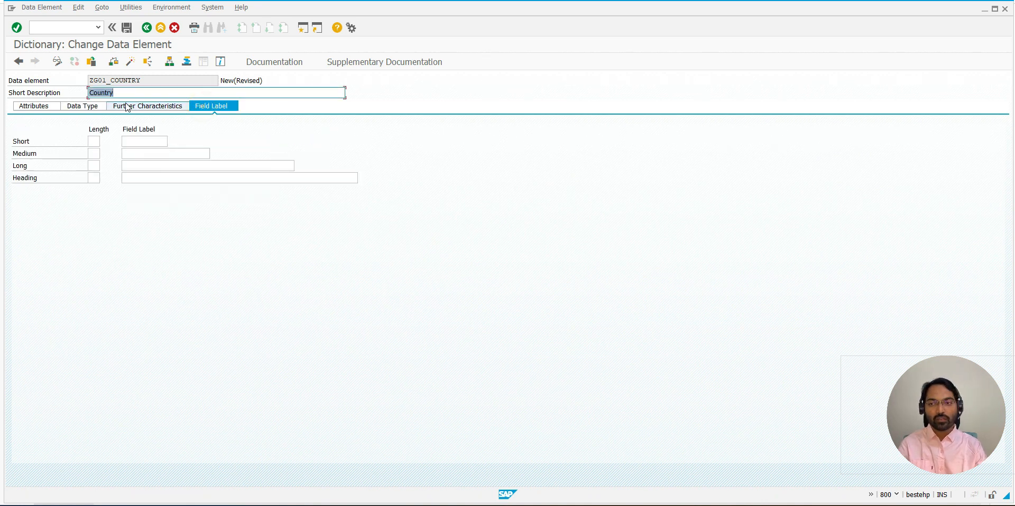
click(136, 141)
key(ctrl+v)
click(138, 154)
key(ctrl+v)
click(140, 166)
key(ctrl+v)
click(140, 178)
key(ctrl+v)
key(Return)
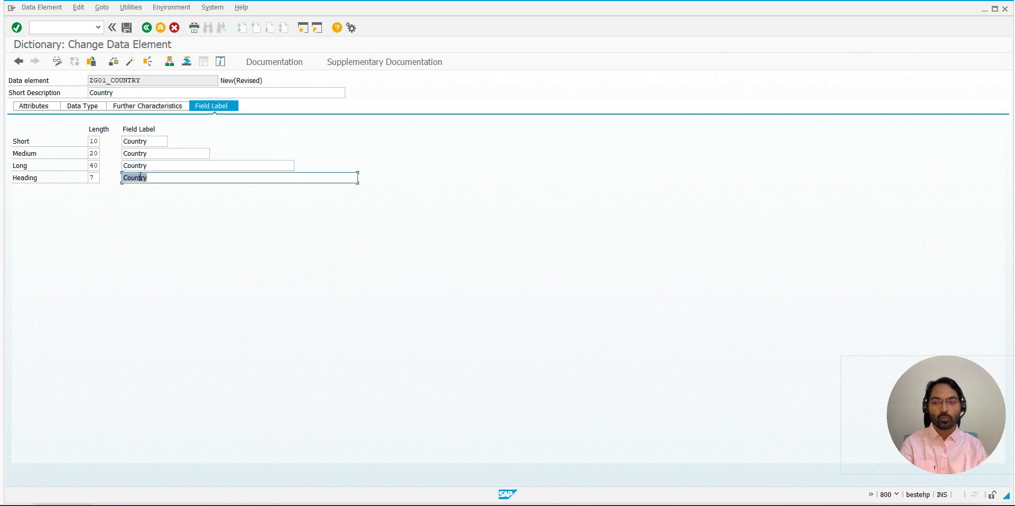
Save ZG01_COUNTRY as a local object and activate it, going back to the ZG01_CUSTOMER table
click(126, 28)
click(195, 253)
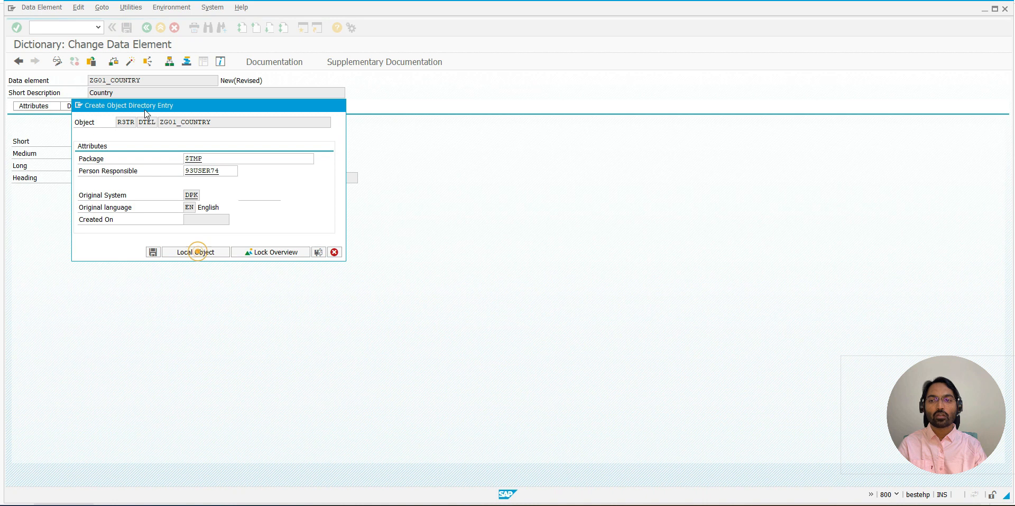
click(130, 62)
key(Return)
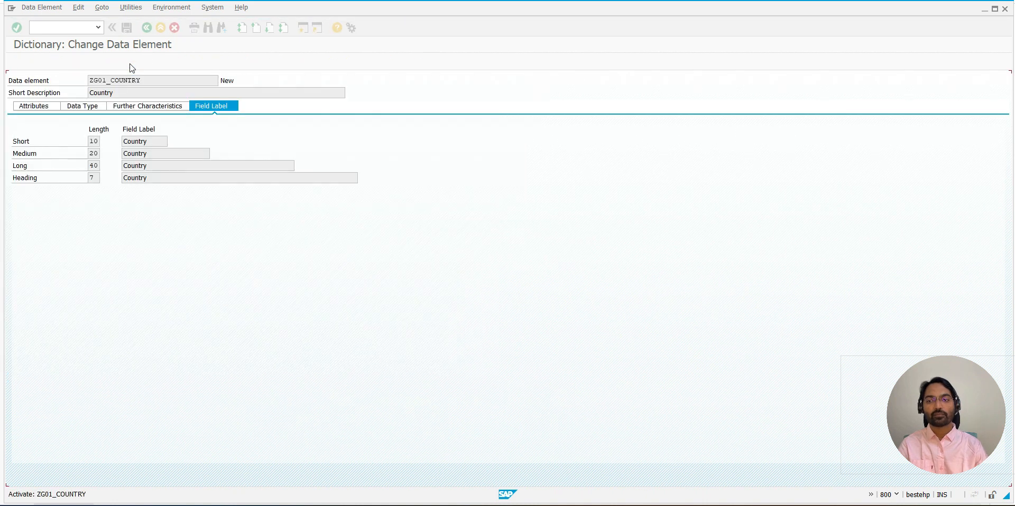
click(146, 27)
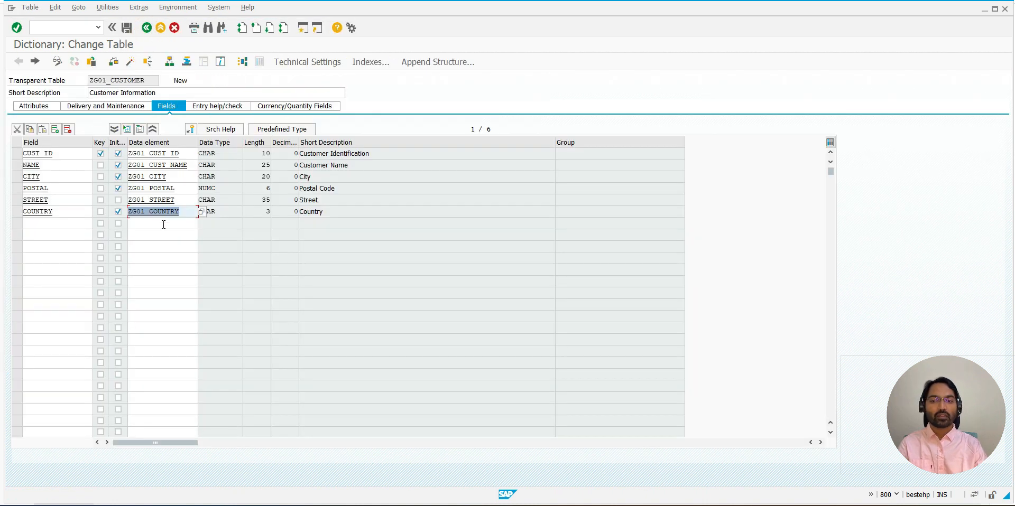
Add a non-key field GENDER below COUNTRY with initial values enabled and the data element ZG01_GENDER, and save the table
click(37, 222)
text(GE)
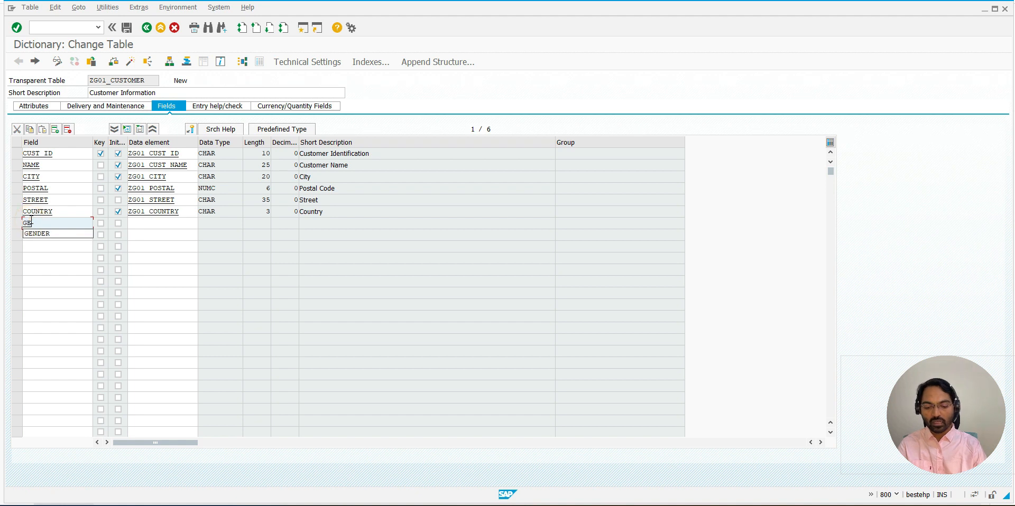
text(NDER)
key(Tab)
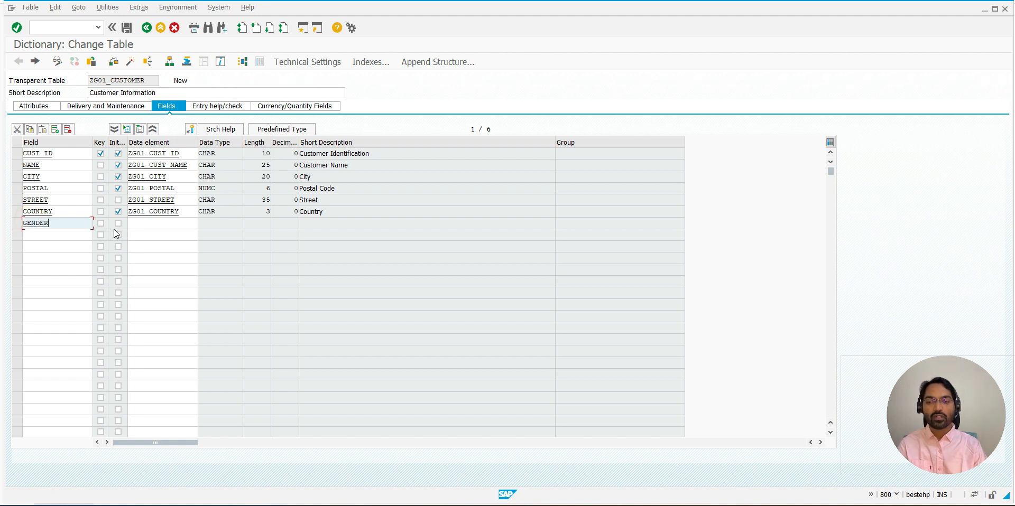
key(space)
key(Tab)
text(ZG)
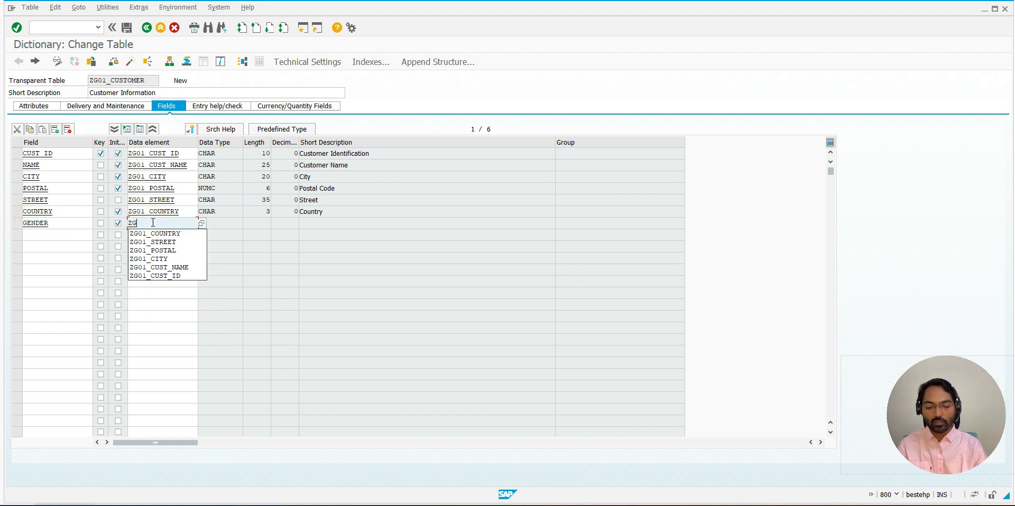
text(01_GE)
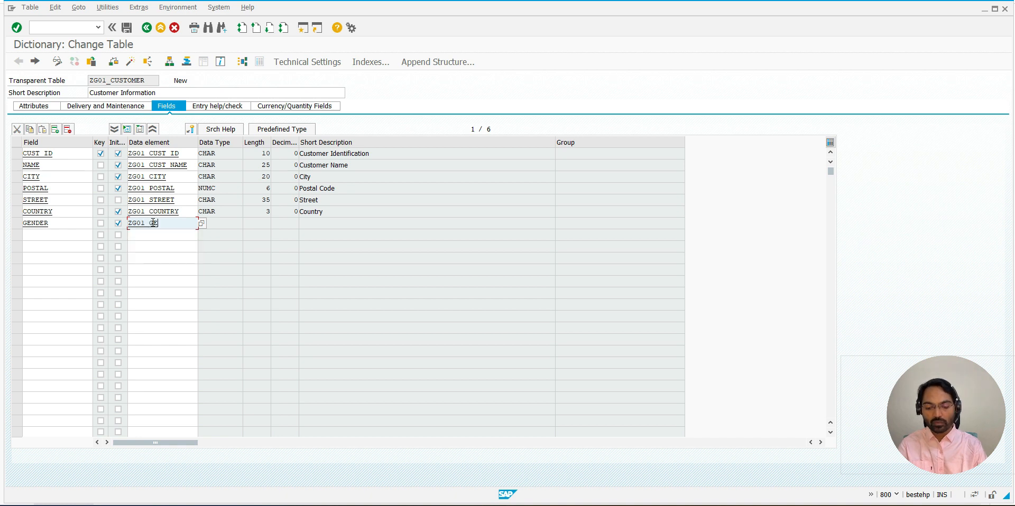
text(NDER)
click(126, 27)
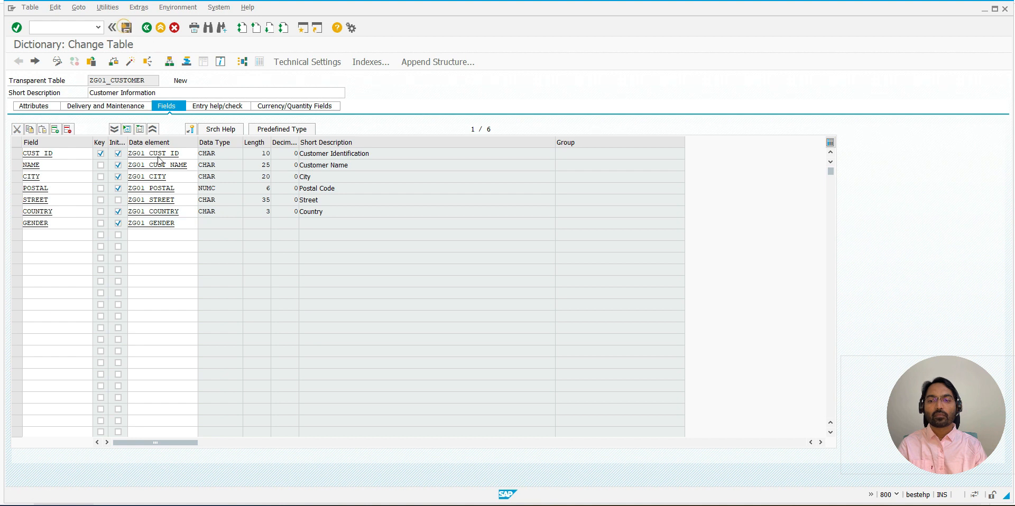
click(284, 302)
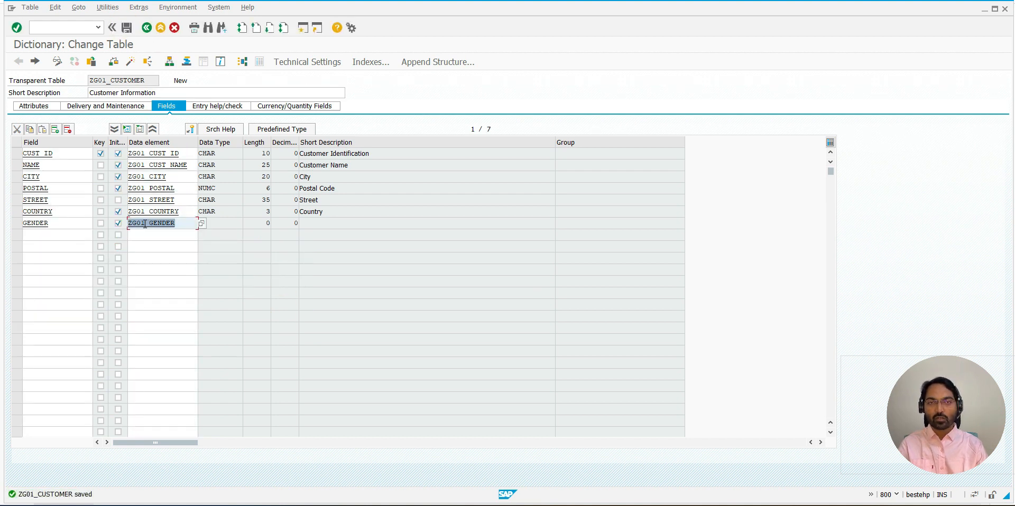
Create the data element ZG01_GENDER from the GENDER row with the short description Gender and the domain ZG01_GENDER
double_click(153, 222)
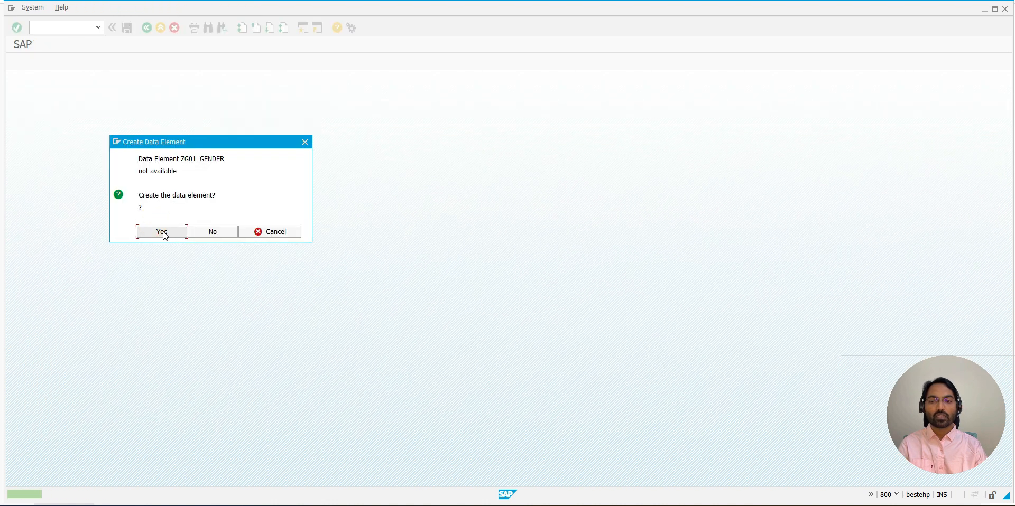
click(164, 231)
text(Gender)
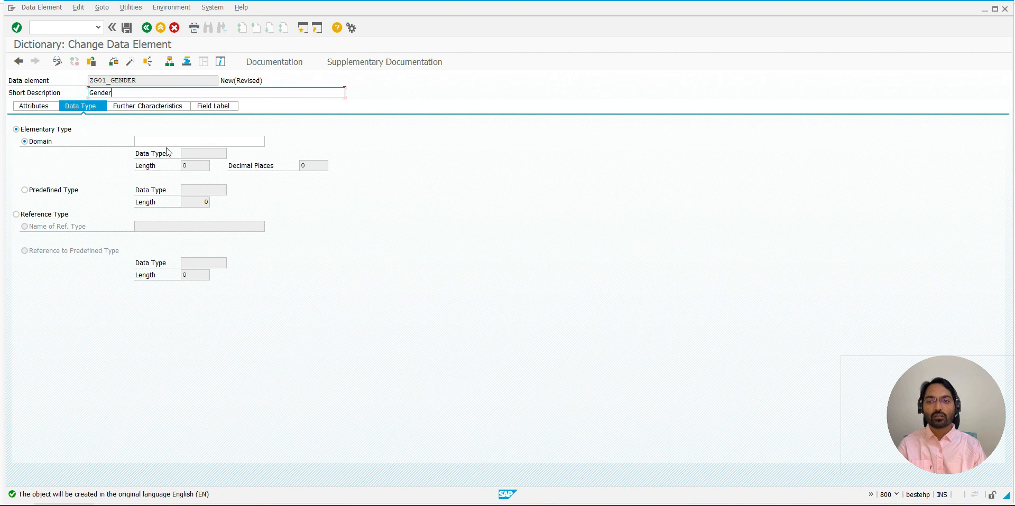
click(166, 142)
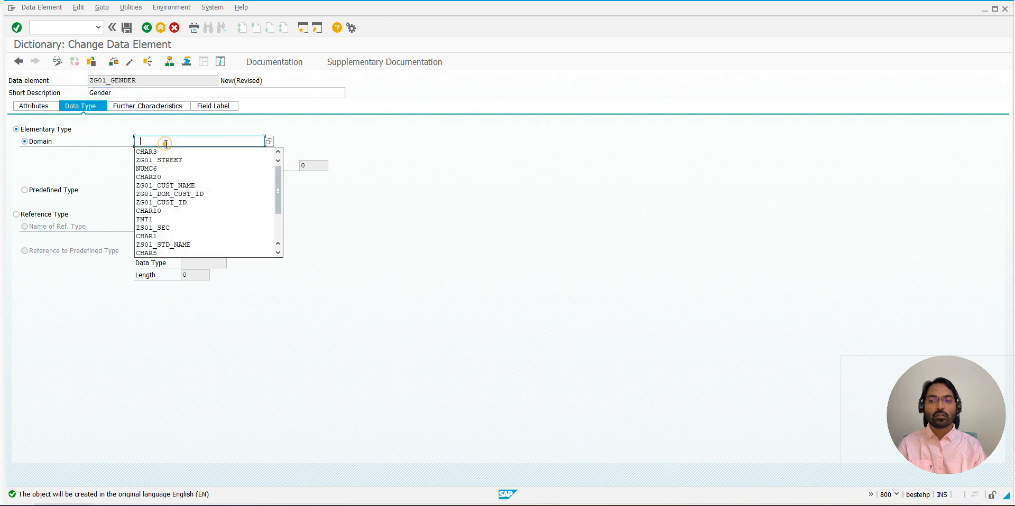
click(139, 81)
click(158, 142)
text(ZG01_GENDER)
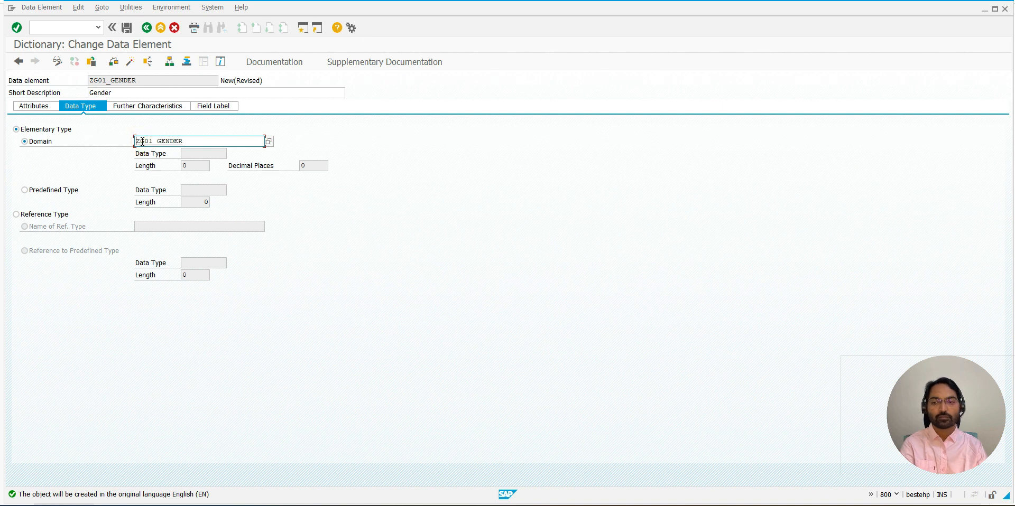
Set the short, medium, long and heading field labels of ZG01_GENDER to Gender
drag(119, 92, 92, 93)
key(ctrl+c)
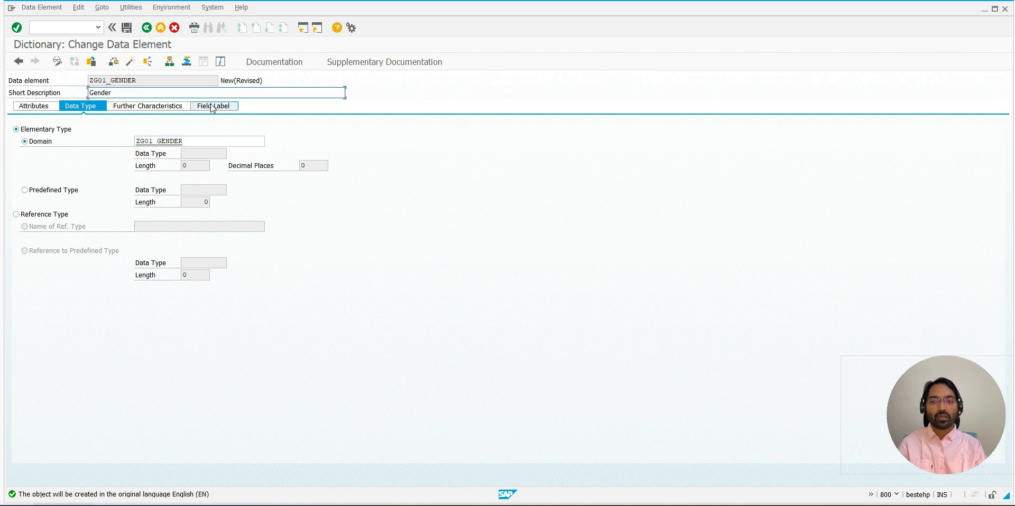
click(211, 106)
click(153, 140)
key(ctrl+v)
click(154, 154)
key(ctrl+v)
click(154, 165)
key(ctrl+v)
click(159, 177)
key(ctrl+v)
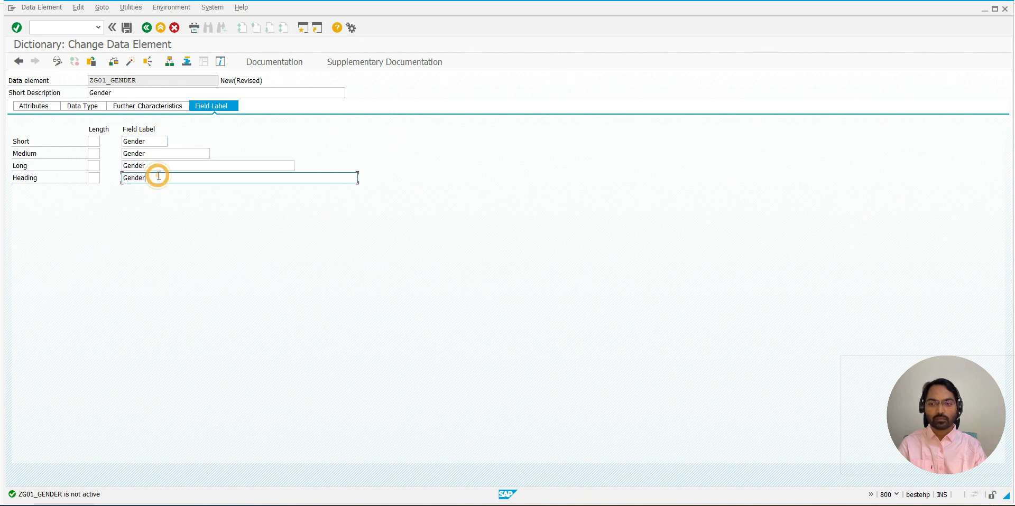
key(Return)
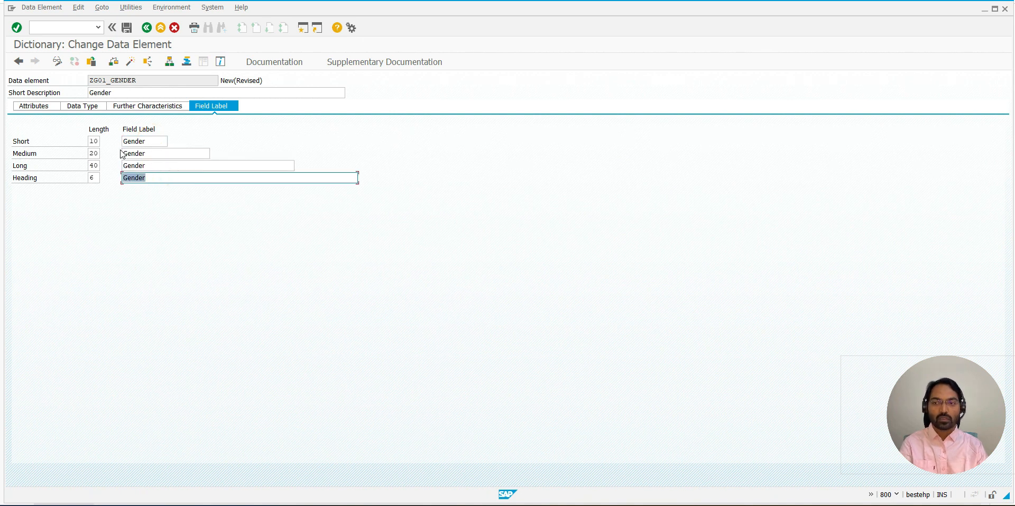
Start creating the domain ZG01_GENDER from the data element's domain entry, saving the data element as a local object
click(97, 109)
drag(139, 140, 188, 141)
key(ctrl+c)
double_click(165, 141)
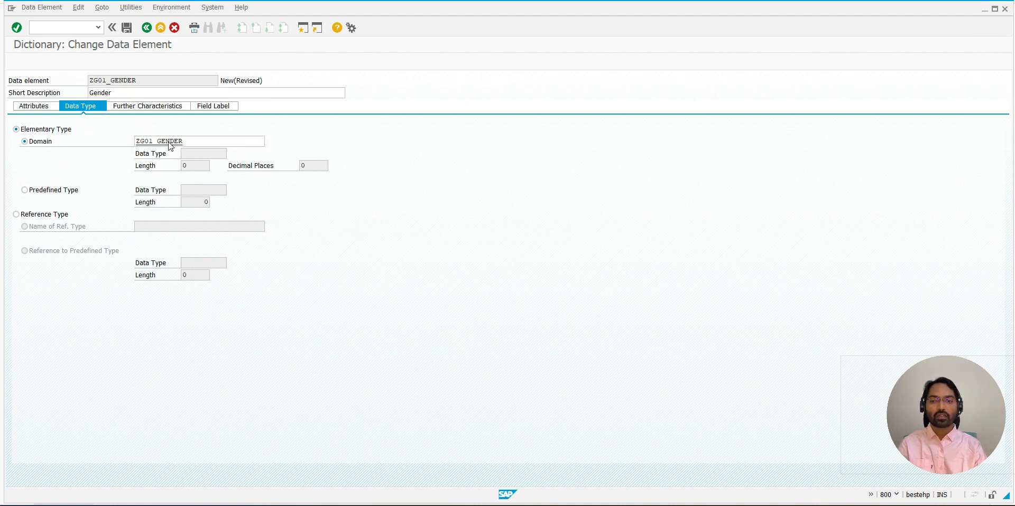
click(161, 221)
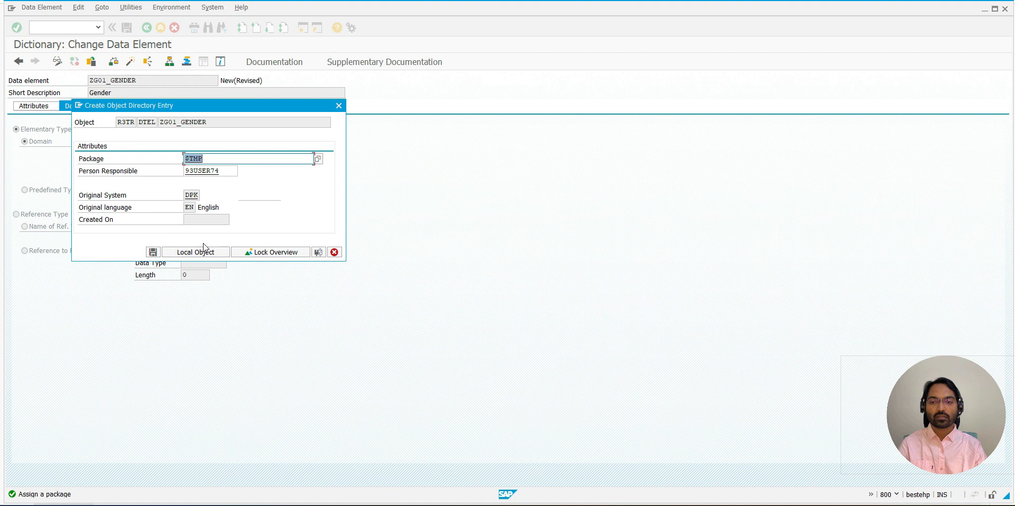
click(196, 252)
click(163, 233)
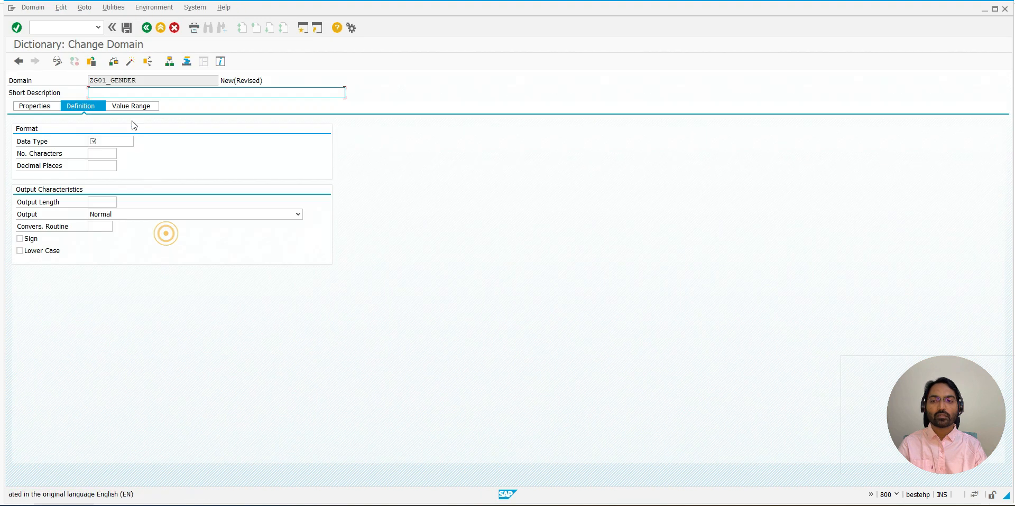
Give the domain ZG01_GENDER the short description Gender
key(ctrl+v)
key(BackSpace)
key(BackSpace)
key(BackSpace)
key(BackSpace)
key(BackSpace)
key(BackSpace)
key(BackSpace)
key(BackSpace)
key(BackSpace)
key(BackSpace)
text(Gender)
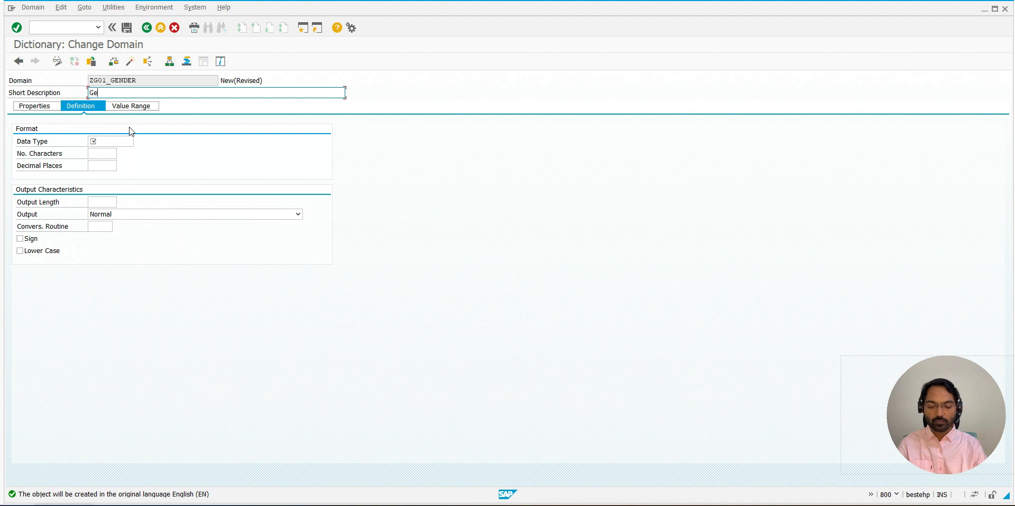
Set the domain's data type to CHAR with 1 character
double_click(111, 141)
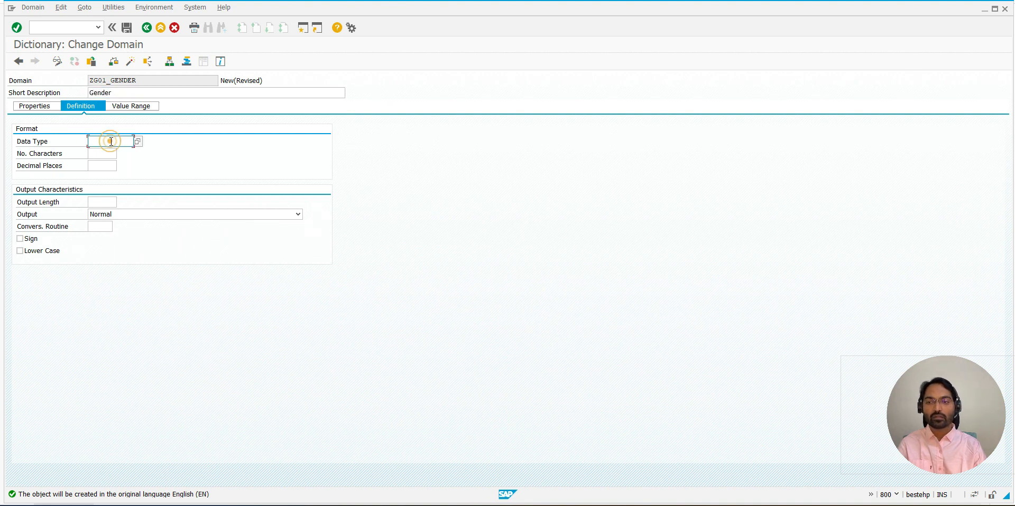
click(110, 154)
click(110, 154)
text(1)
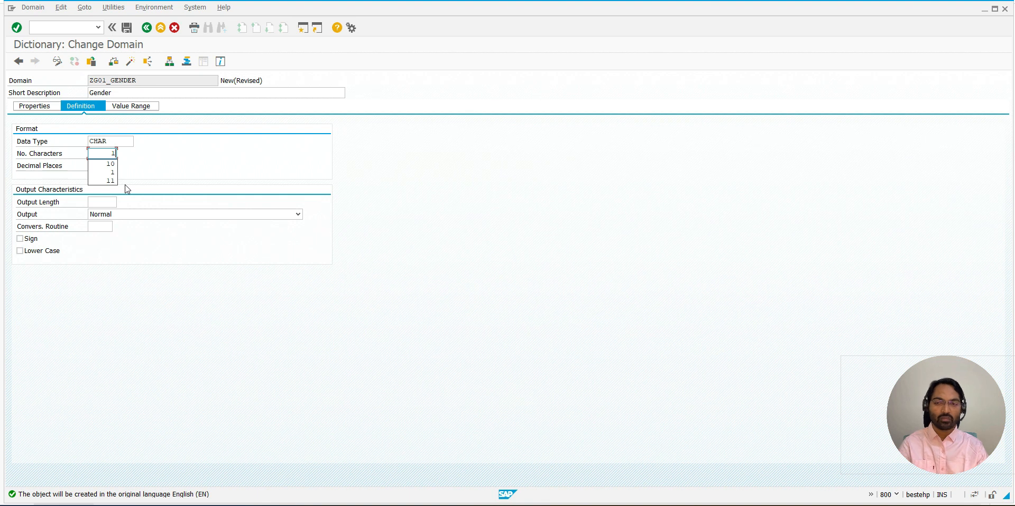
Save the domain ZG01_GENDER as a local object and activate it, going back to the data element
click(126, 27)
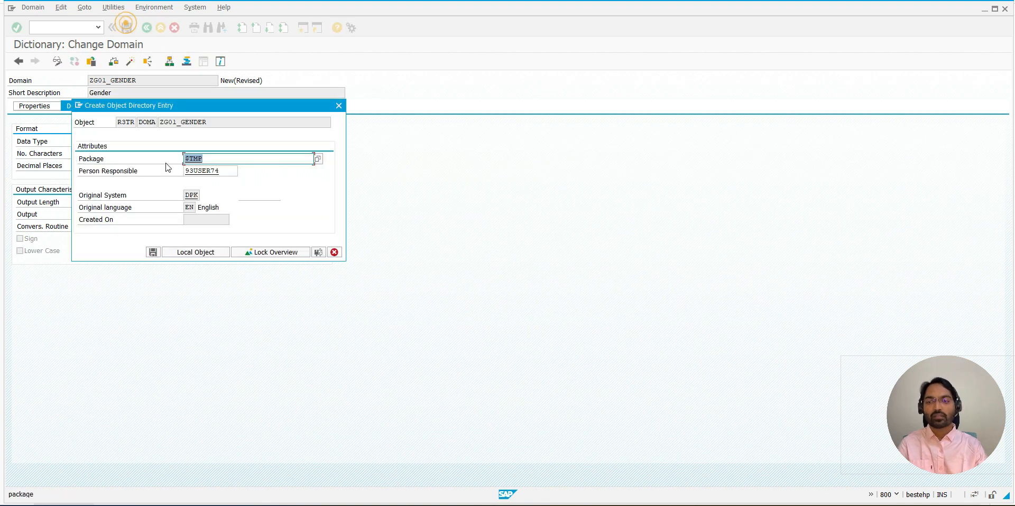
click(196, 252)
click(129, 62)
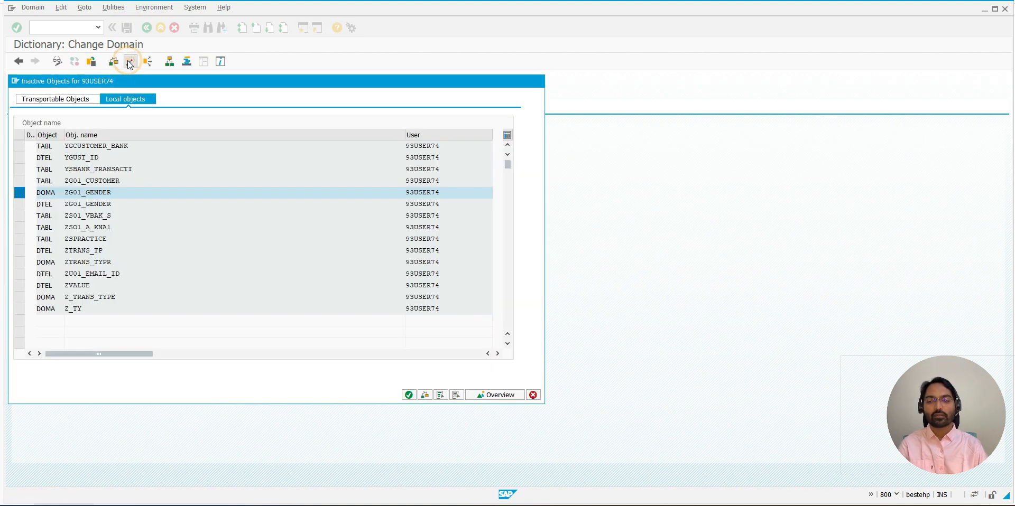
key(Return)
click(147, 28)
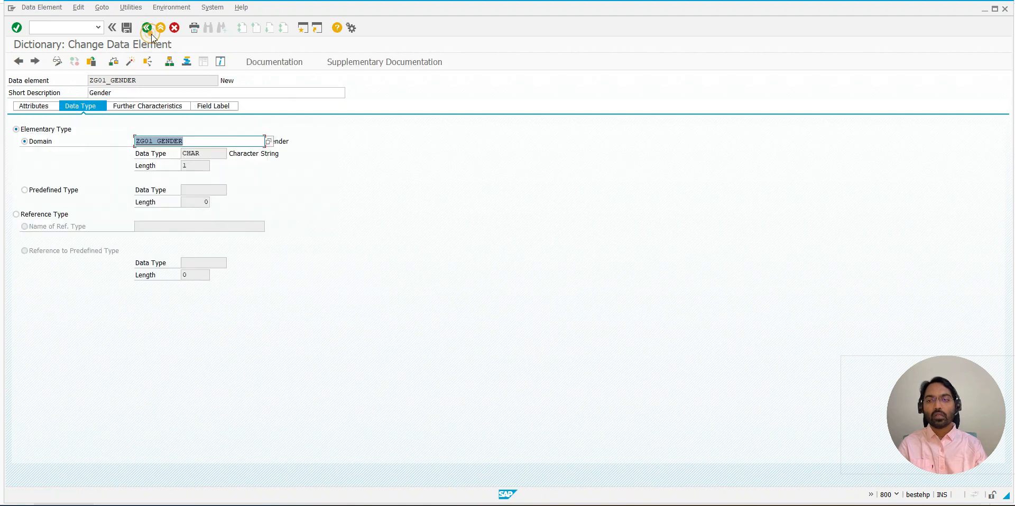
Activate the data element ZG01_GENDER and go back to the ZG01_CUSTOMER table
click(130, 63)
key(Return)
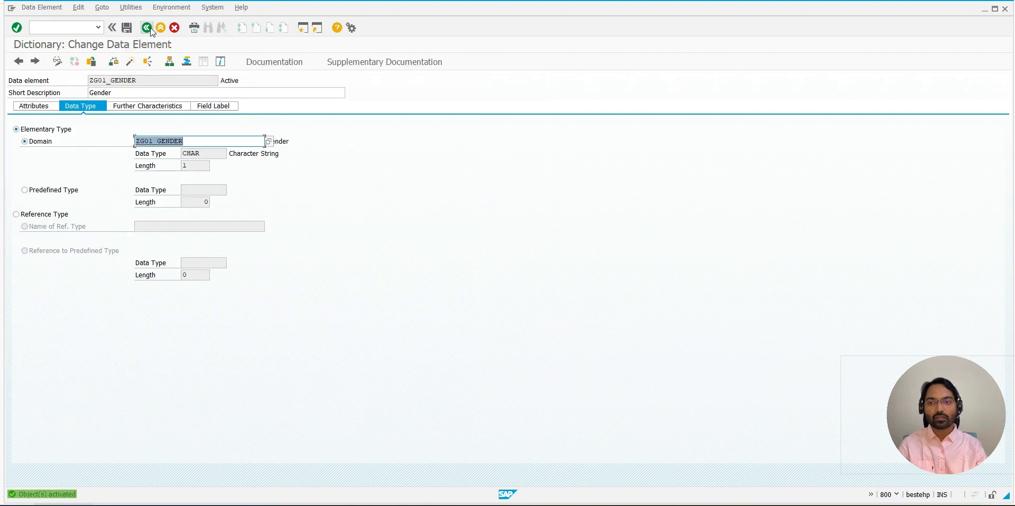
click(147, 28)
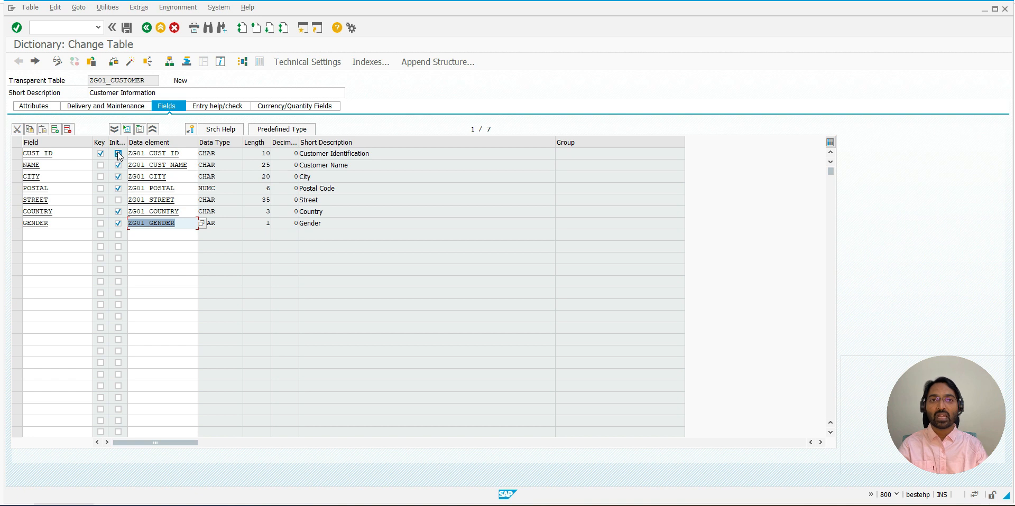
Switch to the PDF notes to review the technical setting branch of the table component diagram, and return to SAP
click(119, 188)
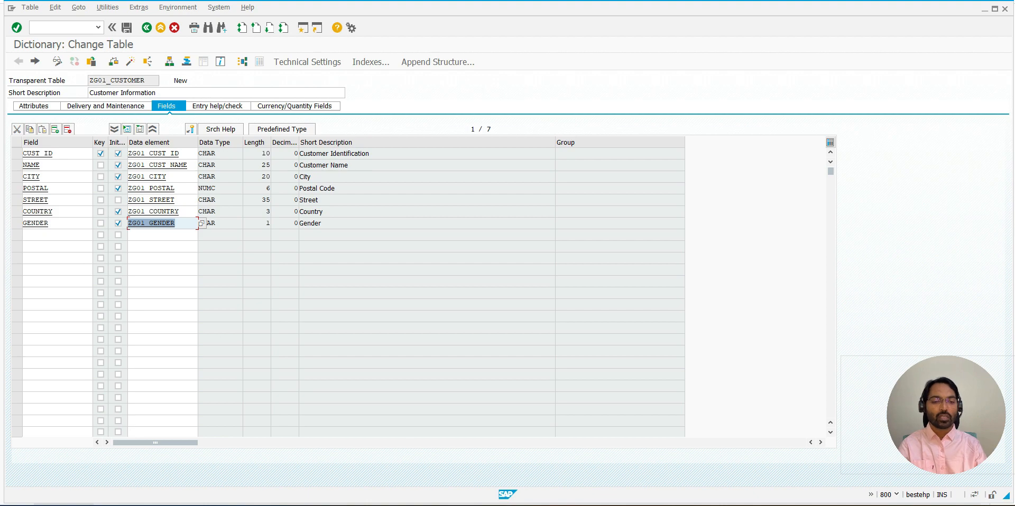
click(625, 505)
scroll(258, 214, down, 7)
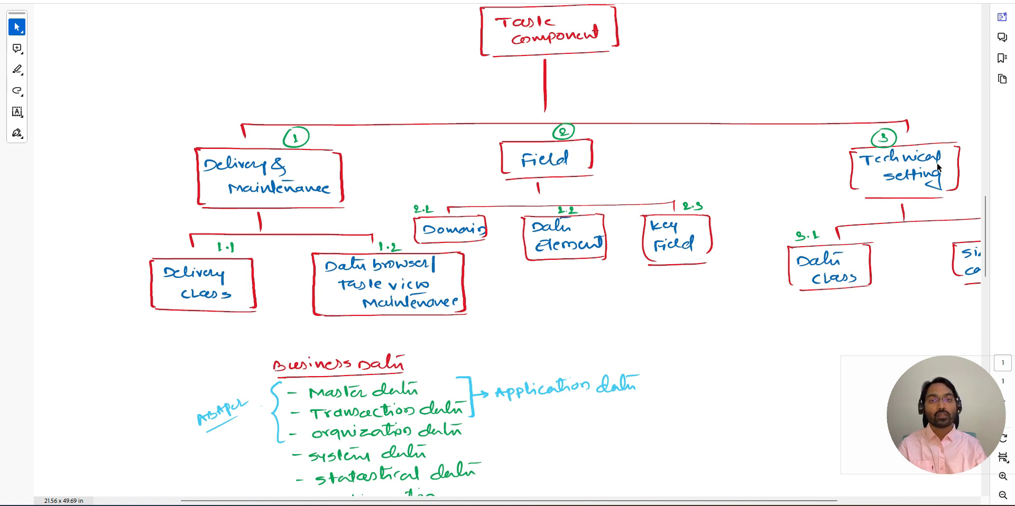
key(alt+Tab)
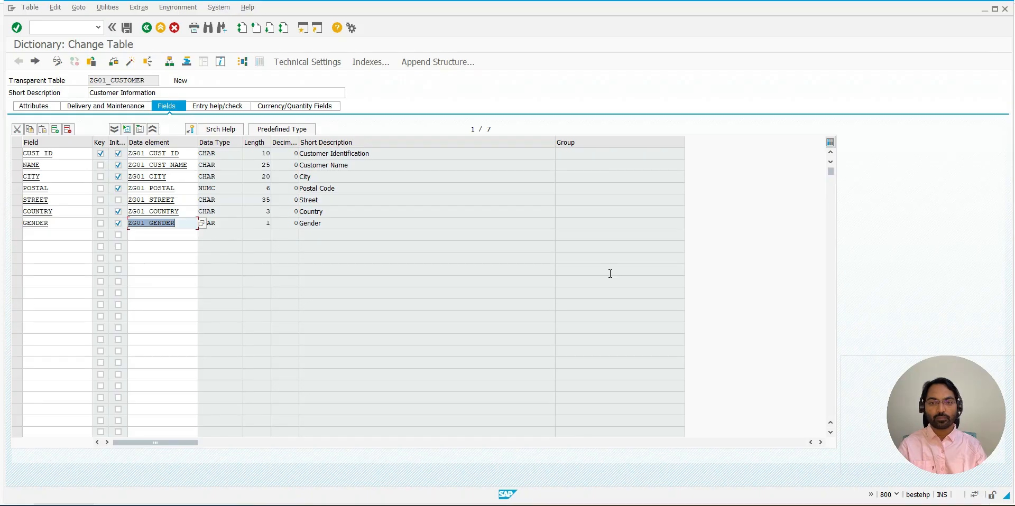
Open the technical settings of ZG01_CUSTOMER and set the data class to APPL0 for master data
click(298, 65)
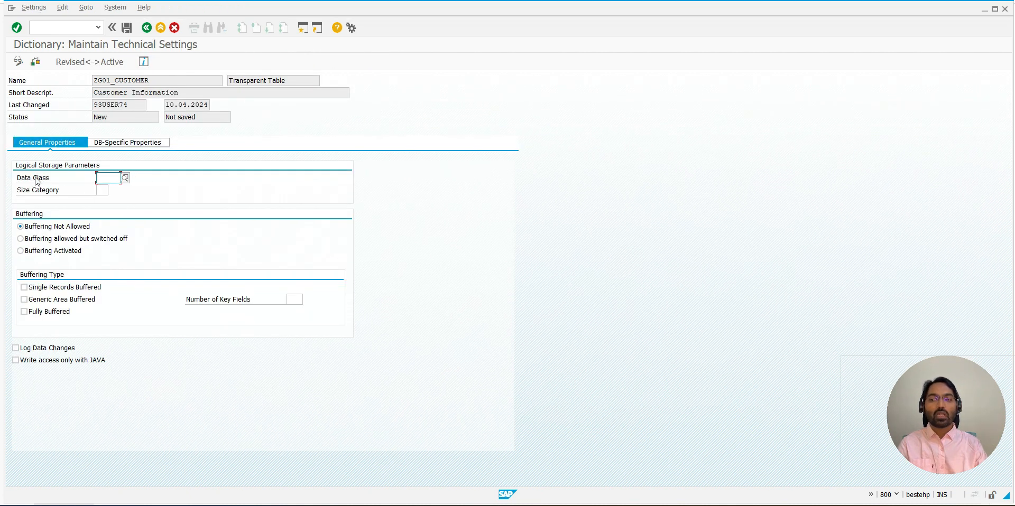
drag(17, 180, 78, 193)
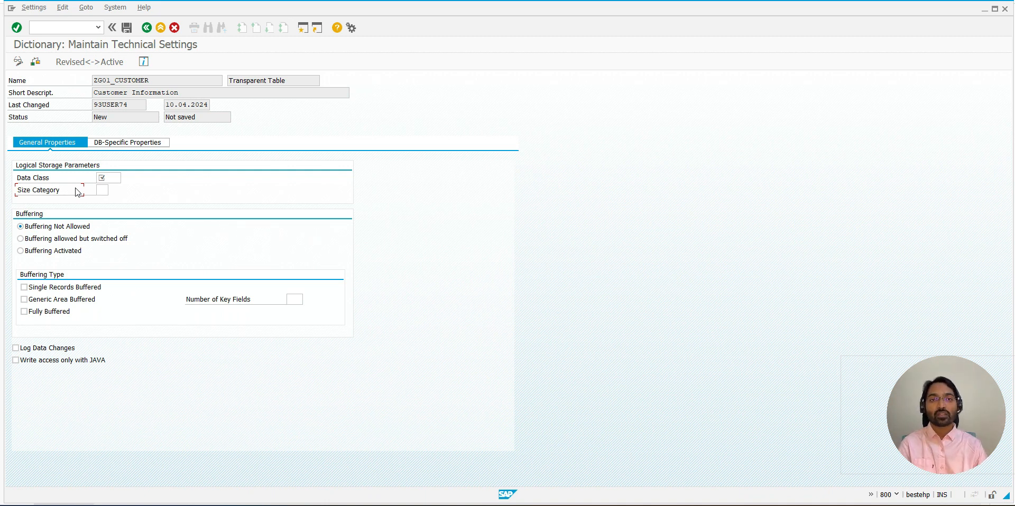
click(105, 179)
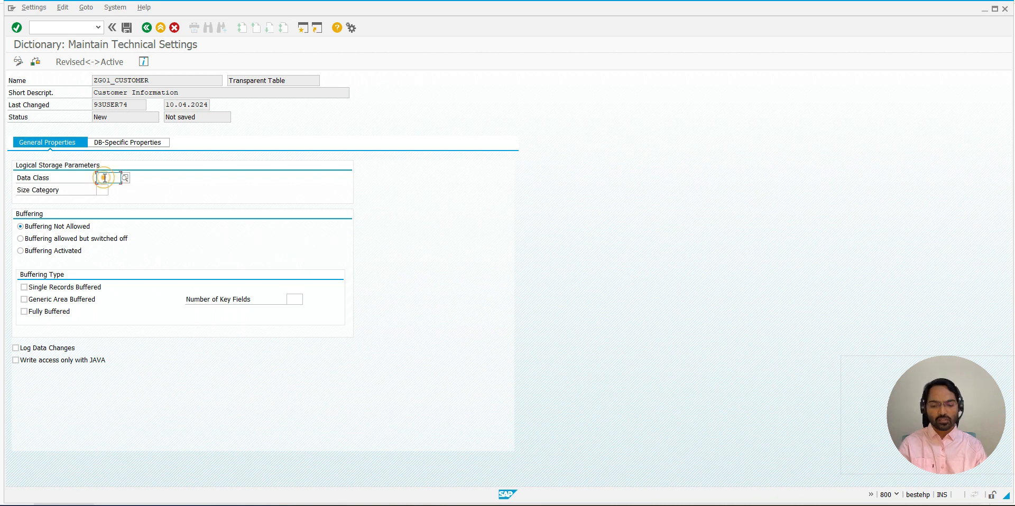
key(F4)
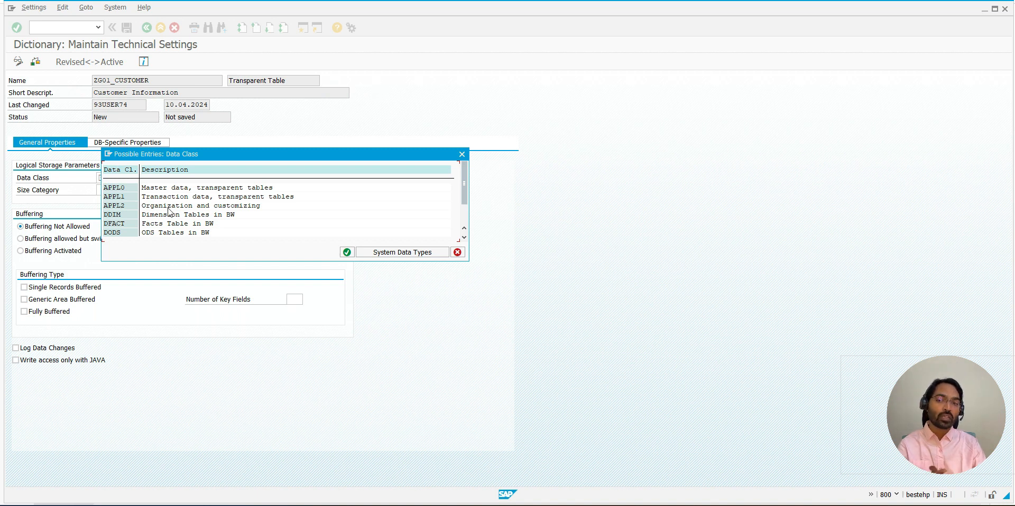
click(112, 188)
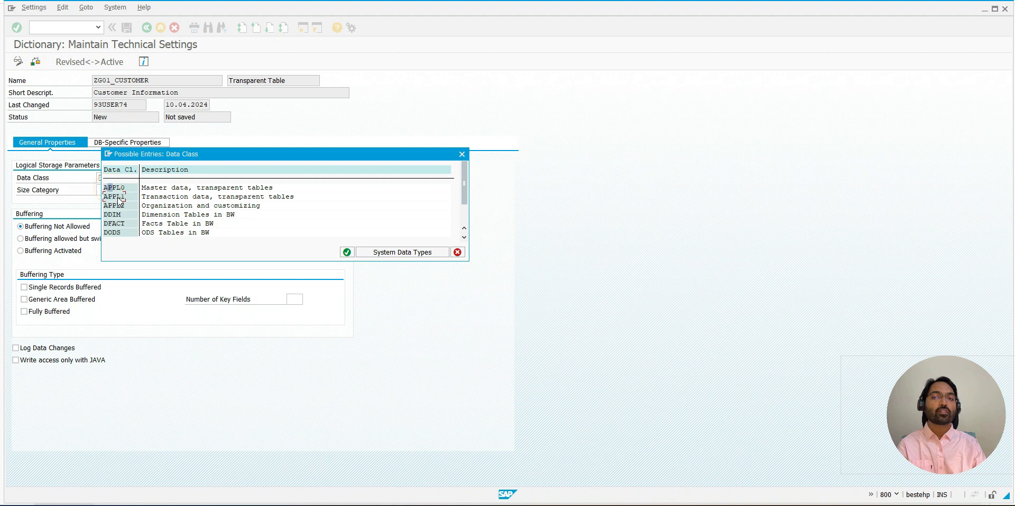
drag(115, 189, 132, 192)
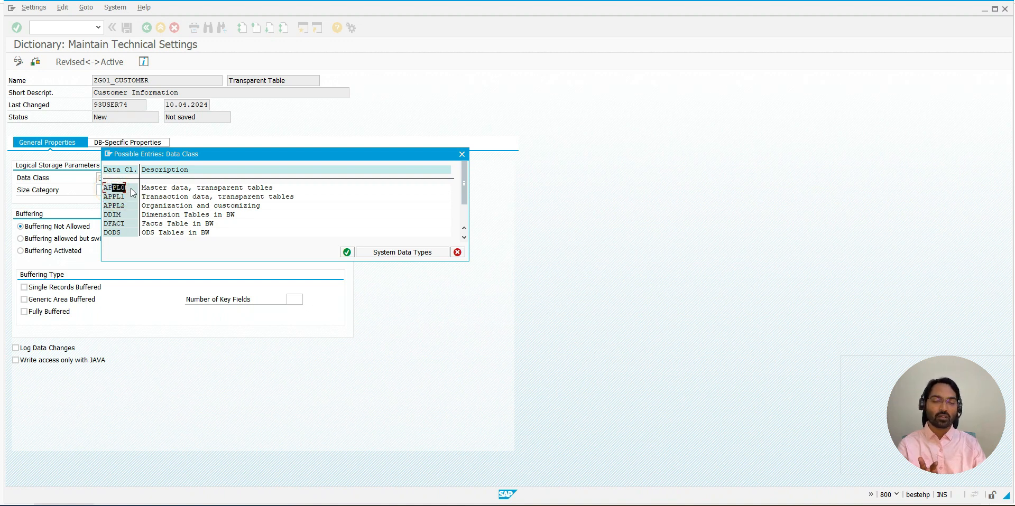
drag(114, 196, 148, 199)
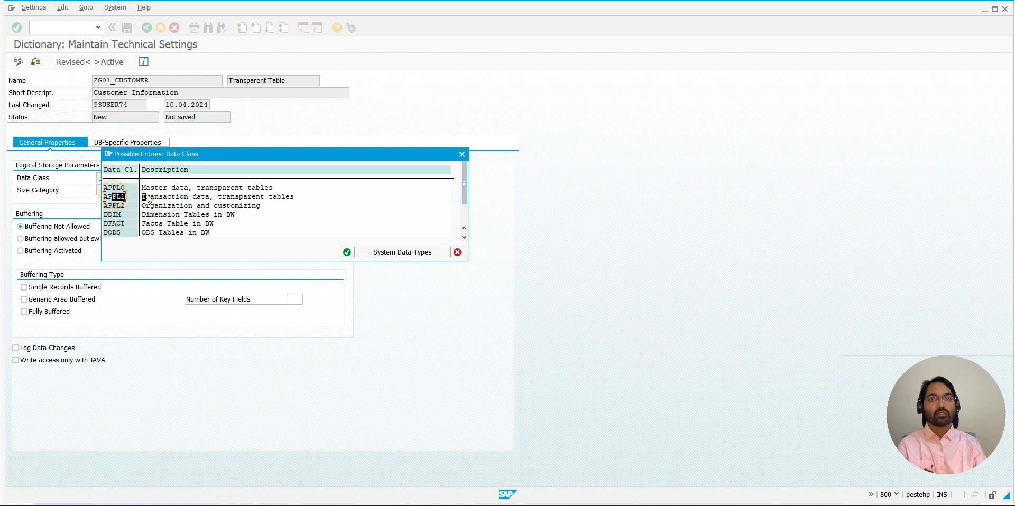
double_click(113, 188)
click(104, 190)
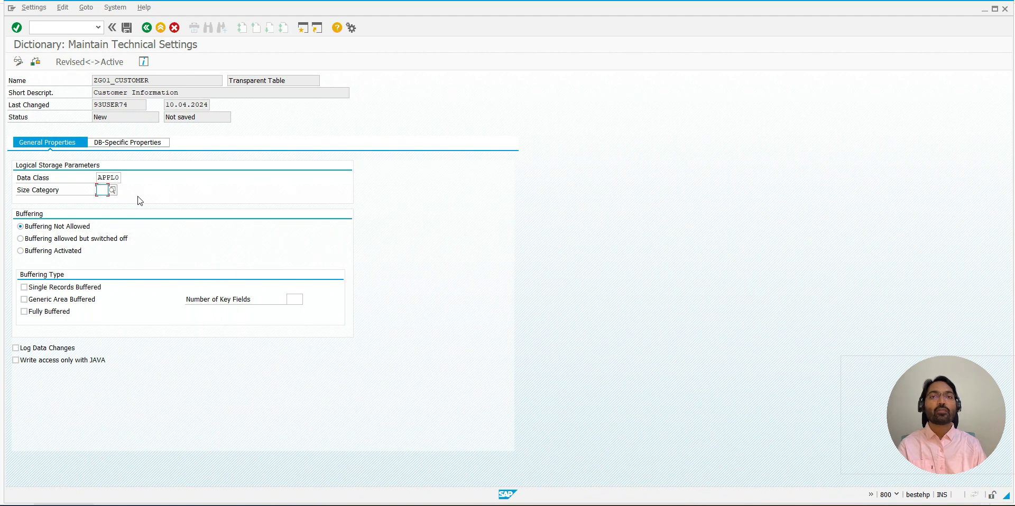
key(Return)
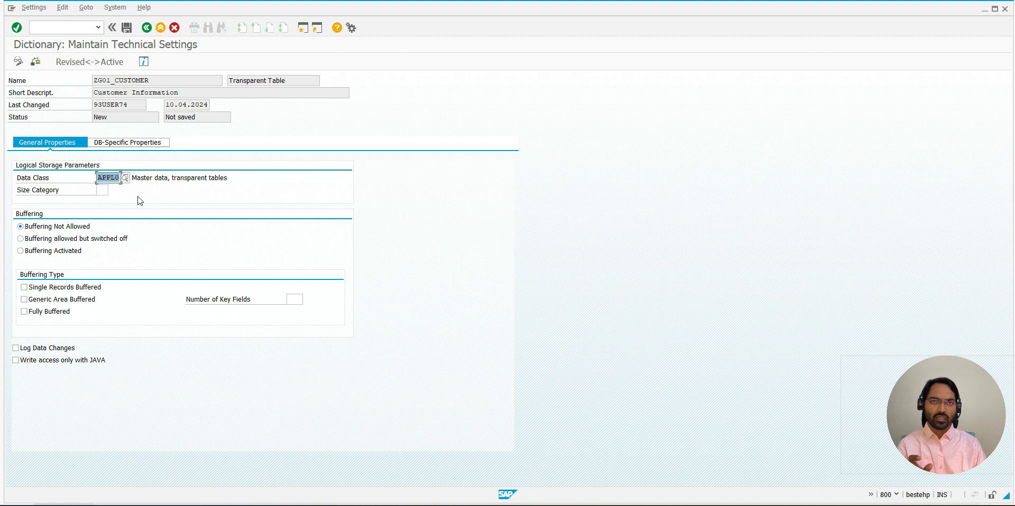
Switch to the PDF notes and review the business data types and delivery class section
click(102, 190)
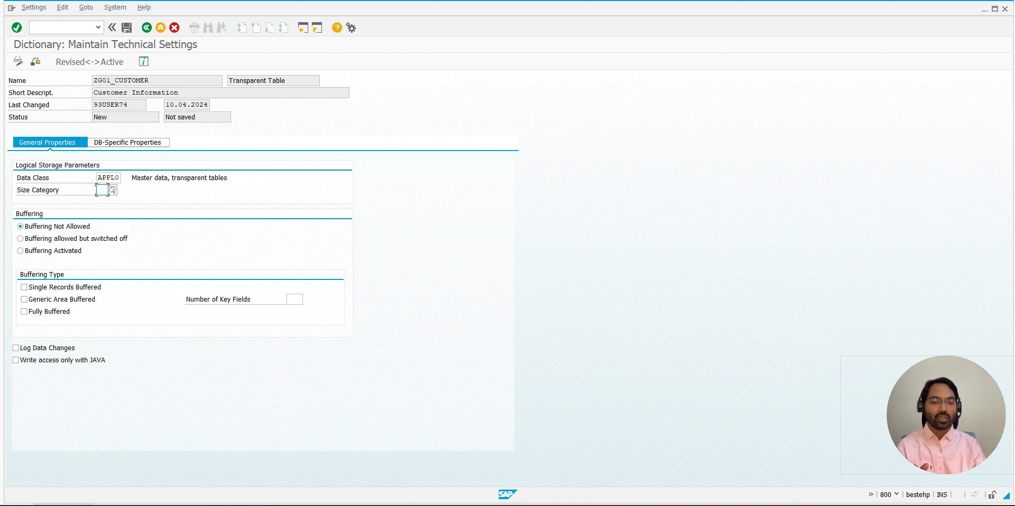
key(alt+Tab)
scroll(461, 246, down, 15)
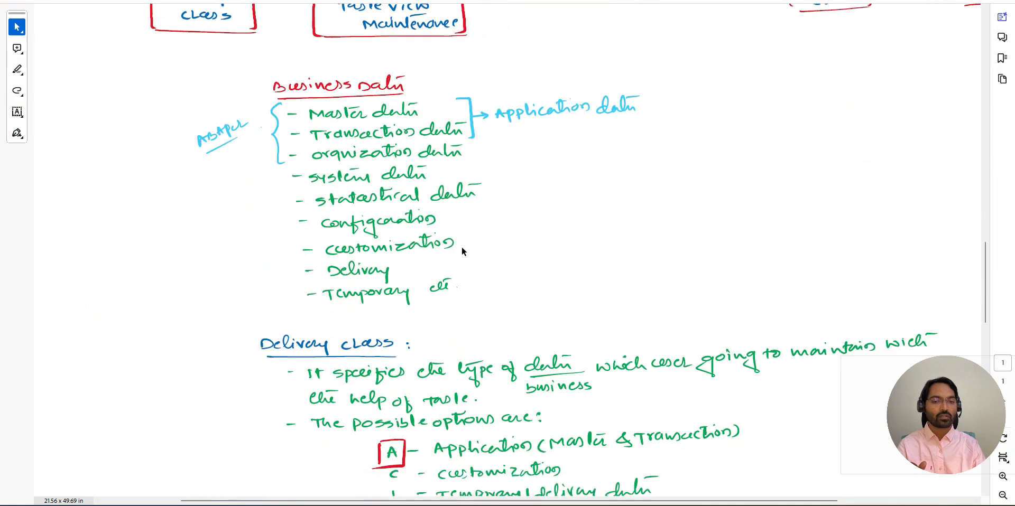
scroll(465, 226, down, 8)
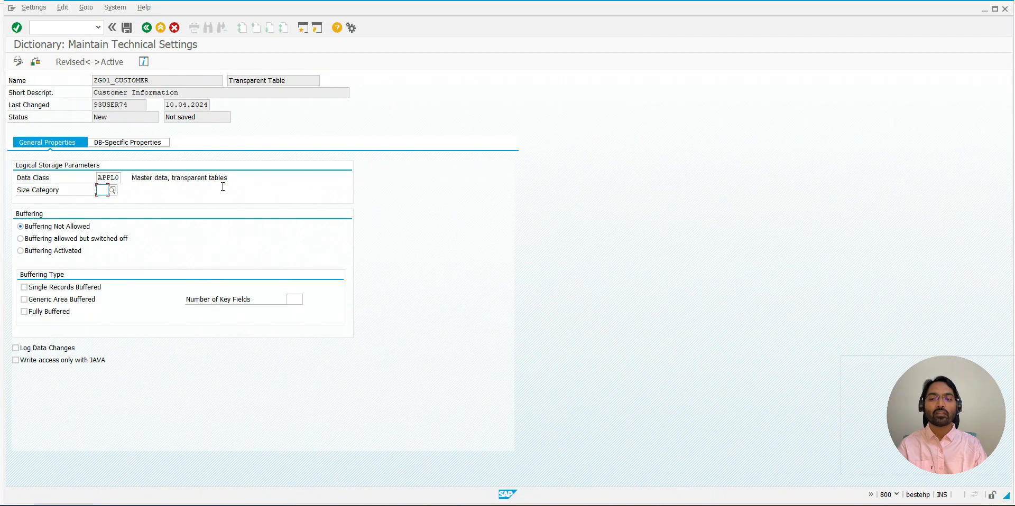
Look up the possible size categories and their expected record ranges in the technical settings, and close the list without choosing
click(112, 190)
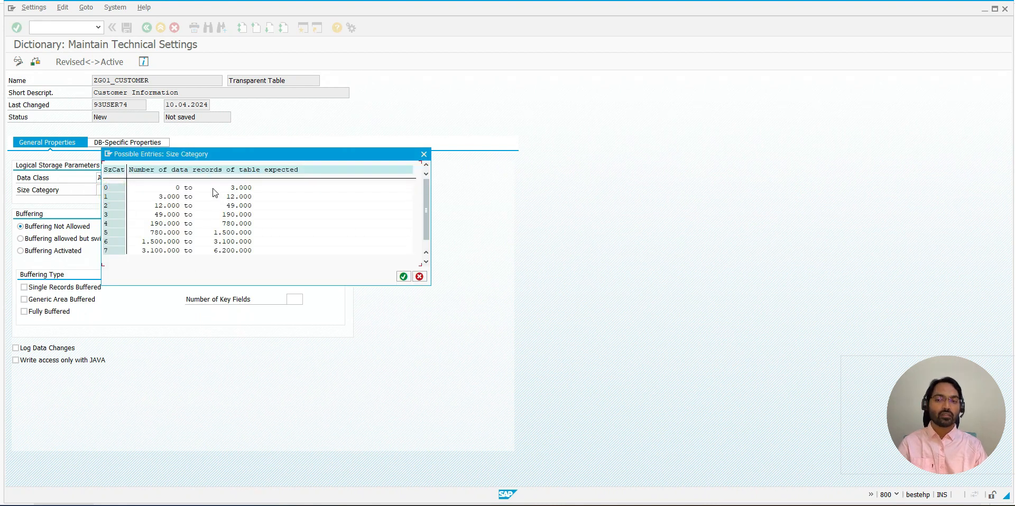
click(230, 188)
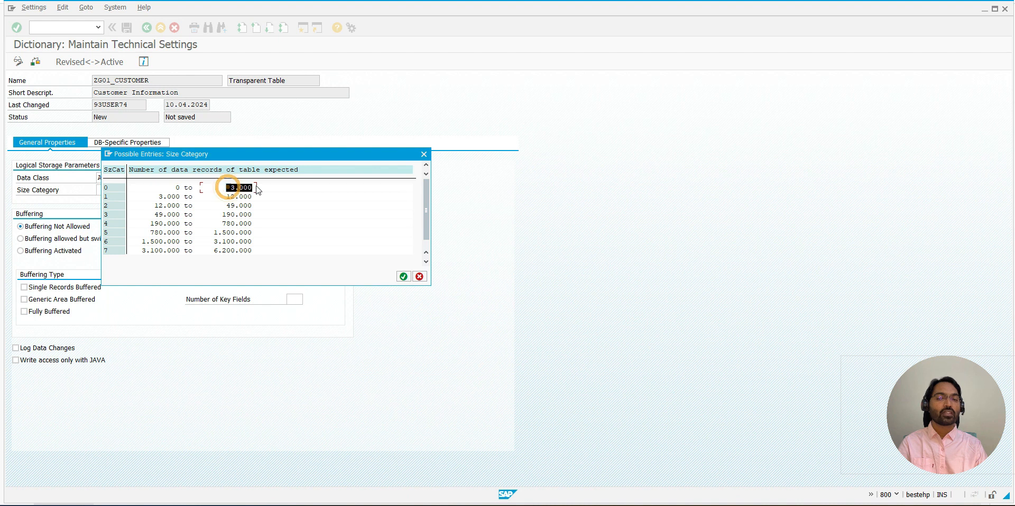
drag(234, 154, 234, 206)
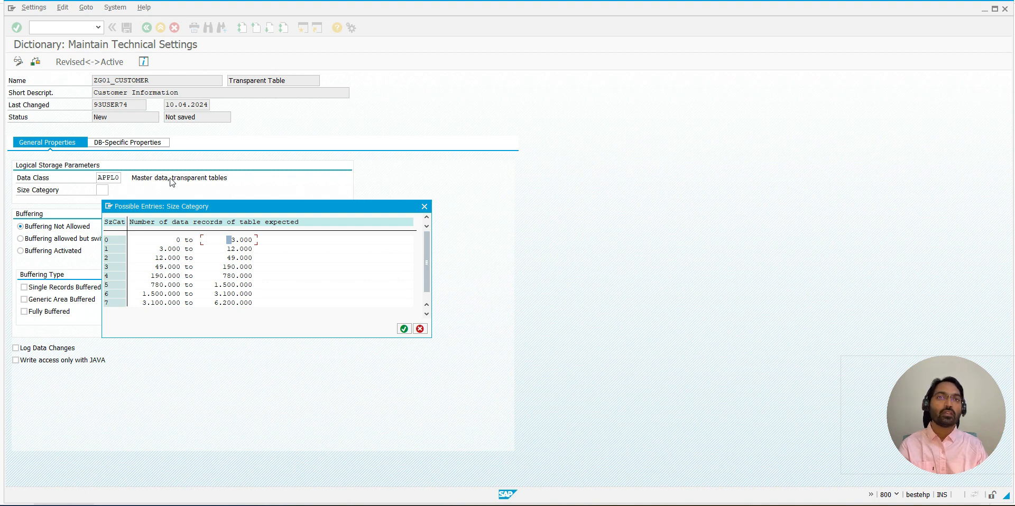
click(425, 206)
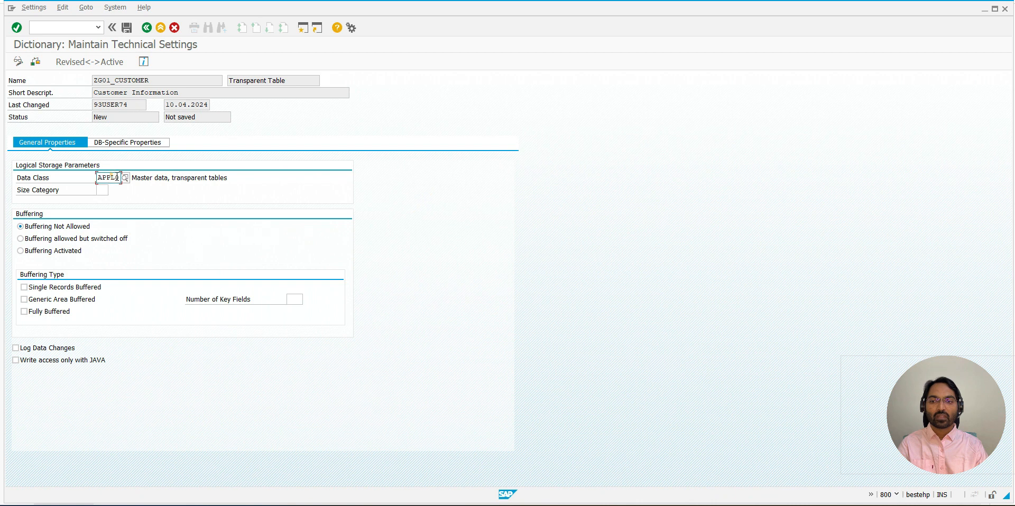
Change the data class to APPL1 for transaction data and review the size category record ranges again
click(125, 177)
double_click(113, 192)
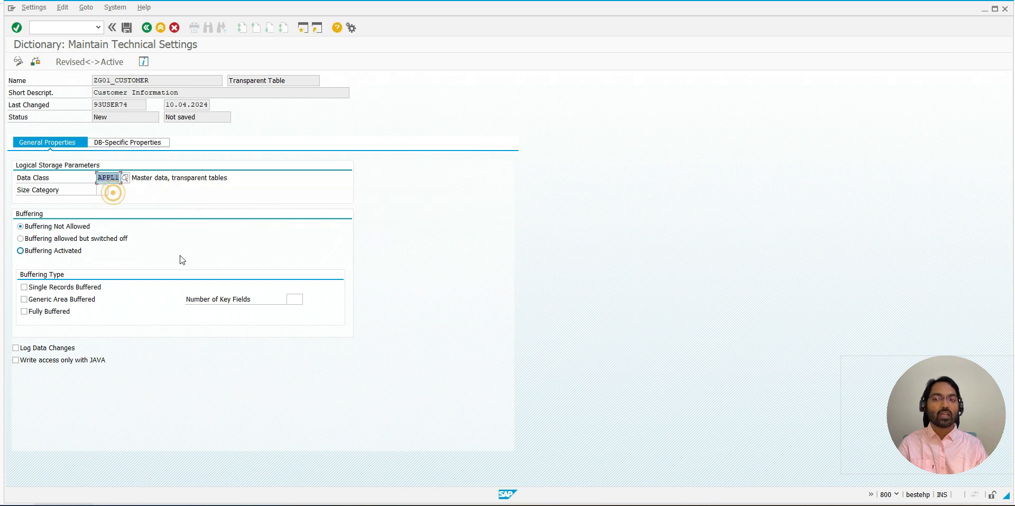
click(102, 191)
click(112, 191)
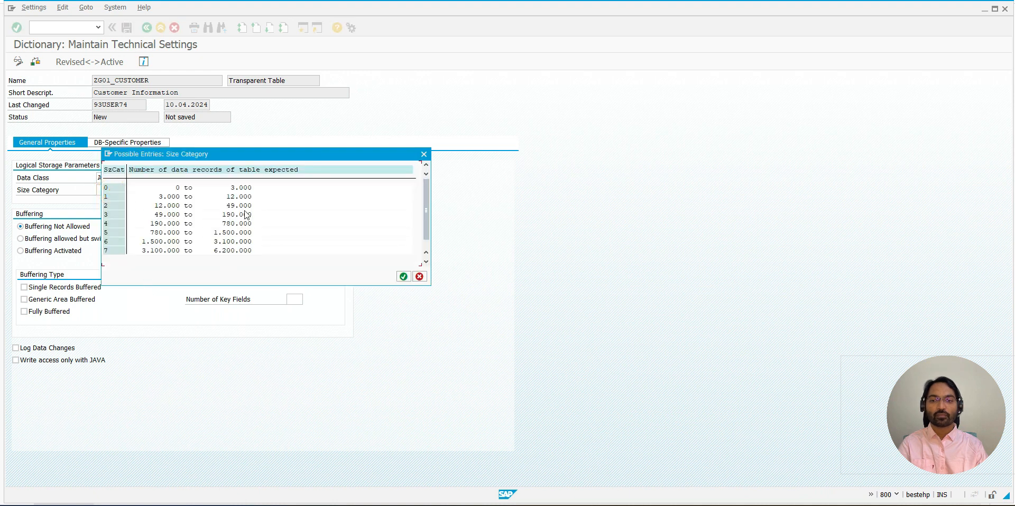
click(258, 188)
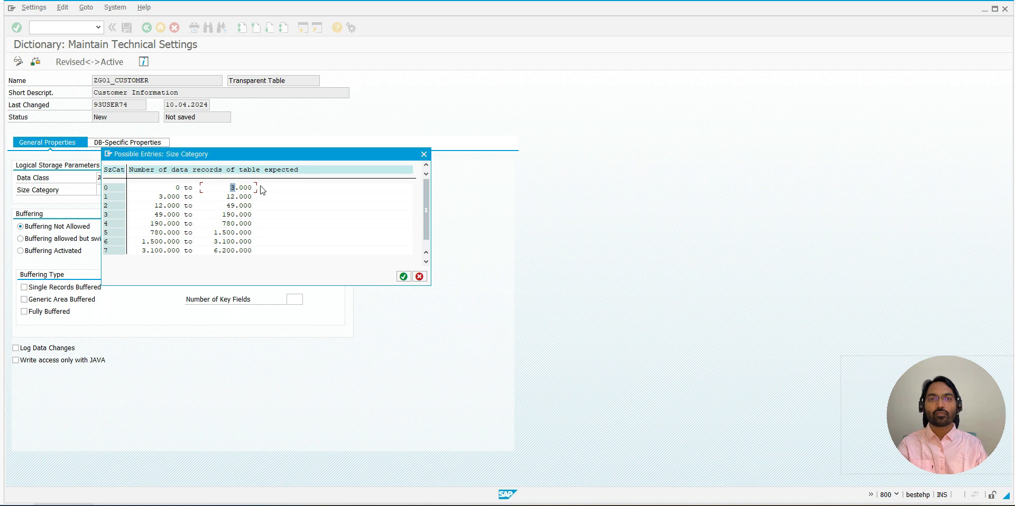
click(424, 154)
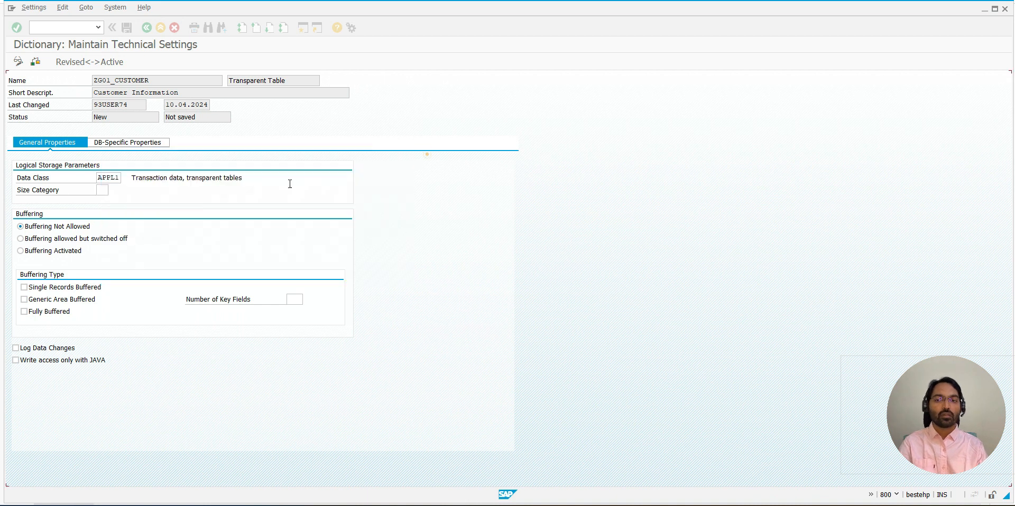
Set the data class to APPL0 for master data
click(113, 177)
click(125, 178)
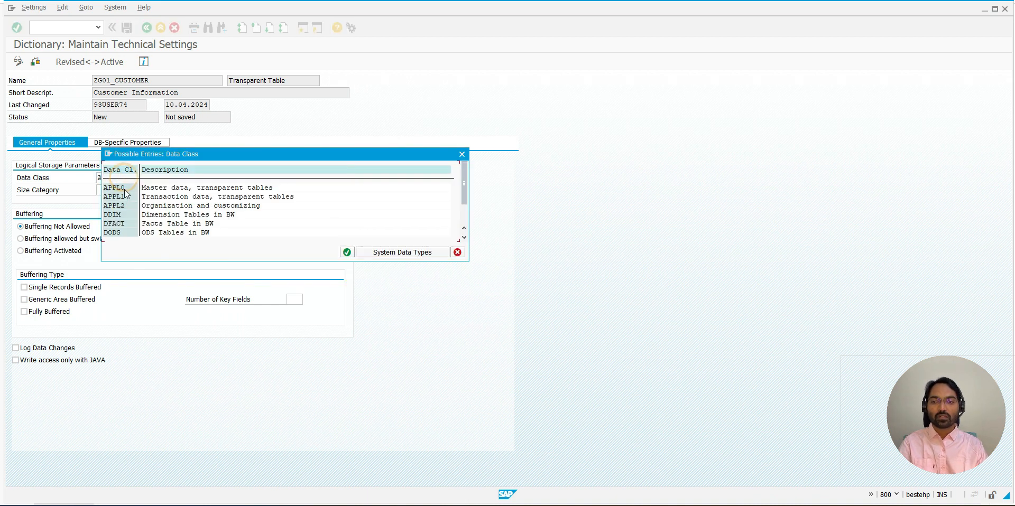
double_click(125, 188)
Set the size category to 0, save the technical settings and return to the table definition
click(102, 189)
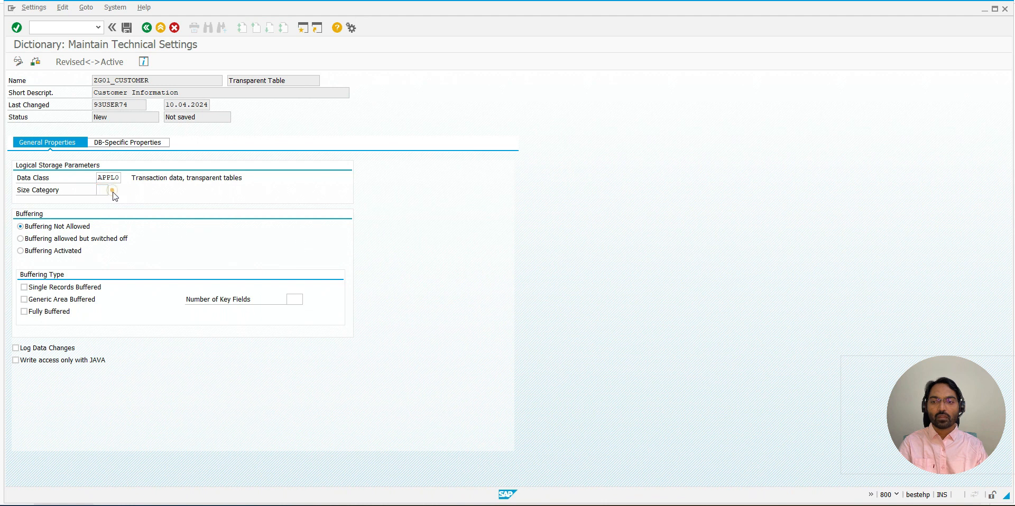
click(113, 190)
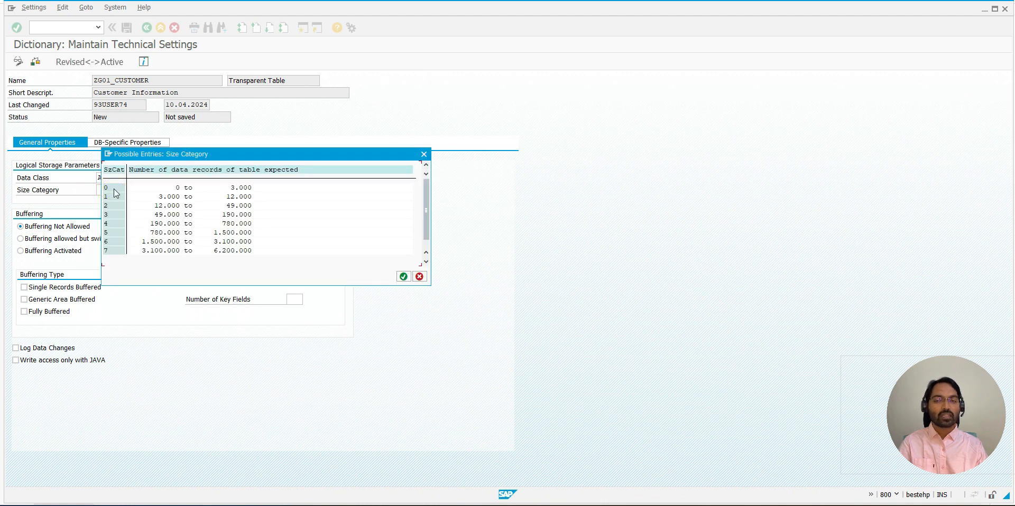
scroll(116, 202, down, 1)
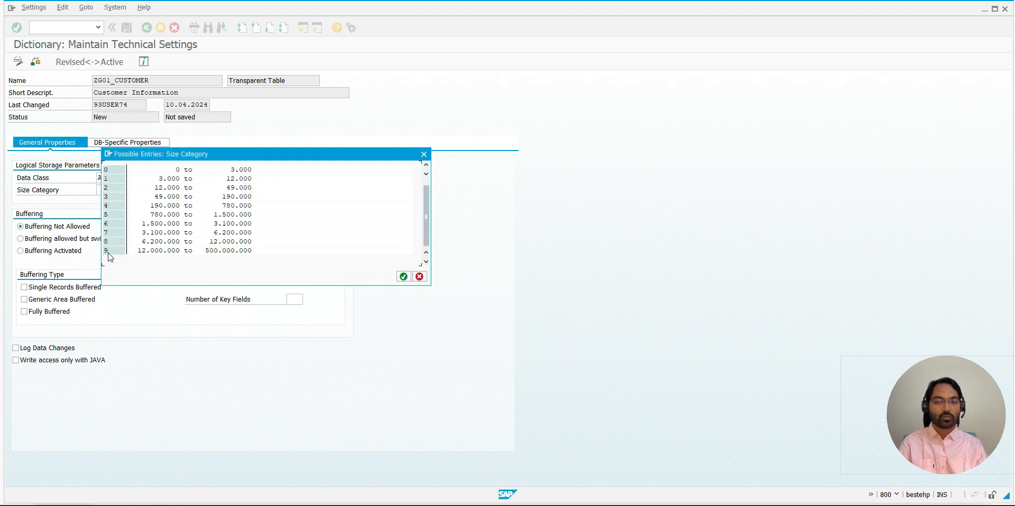
scroll(110, 258, up, 1)
double_click(107, 188)
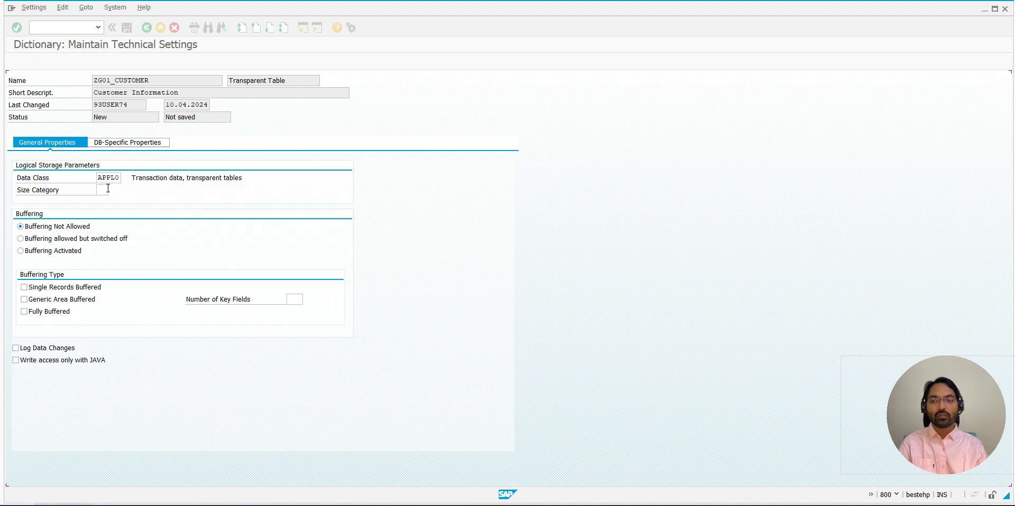
key(Return)
click(127, 27)
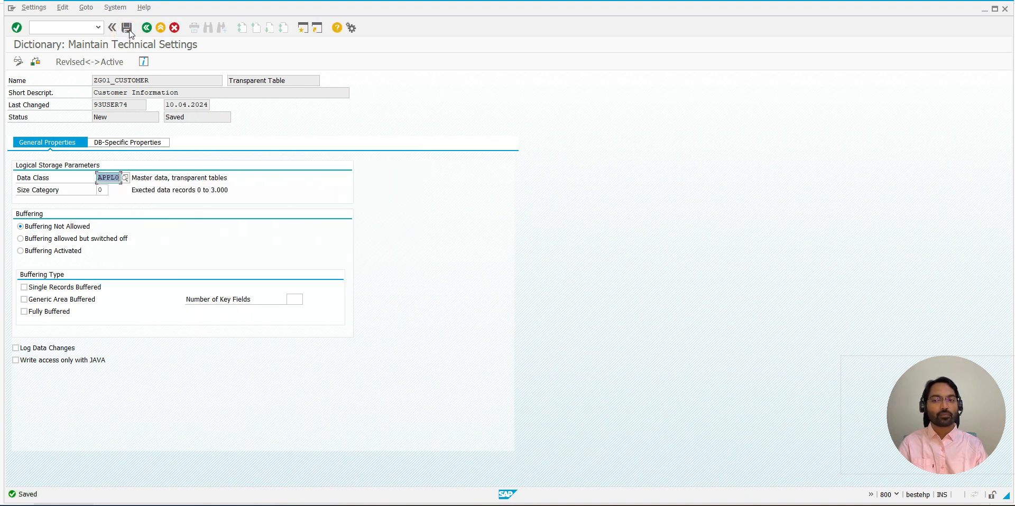
click(145, 28)
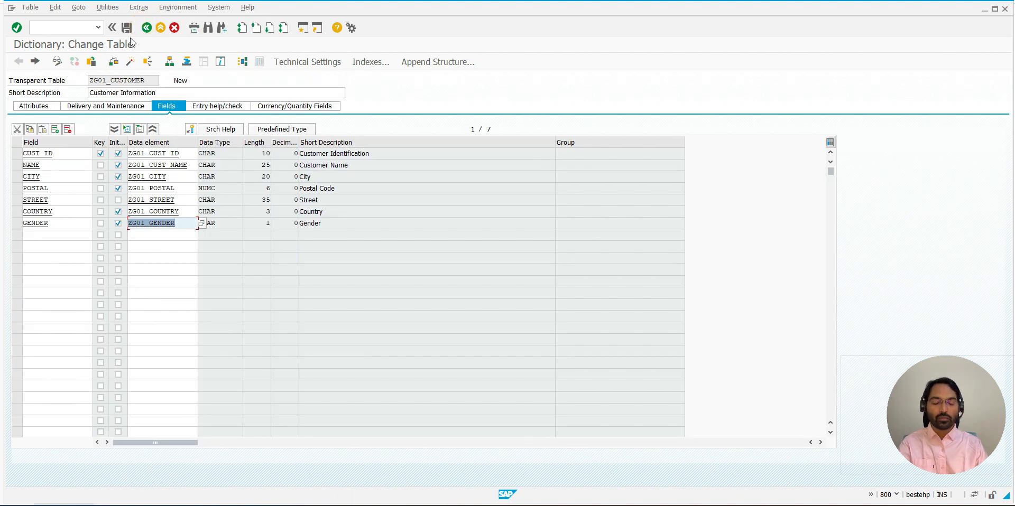
Save the ZG01_CUSTOMER table and activate it from the list of inactive local objects
drag(189, 81, 166, 81)
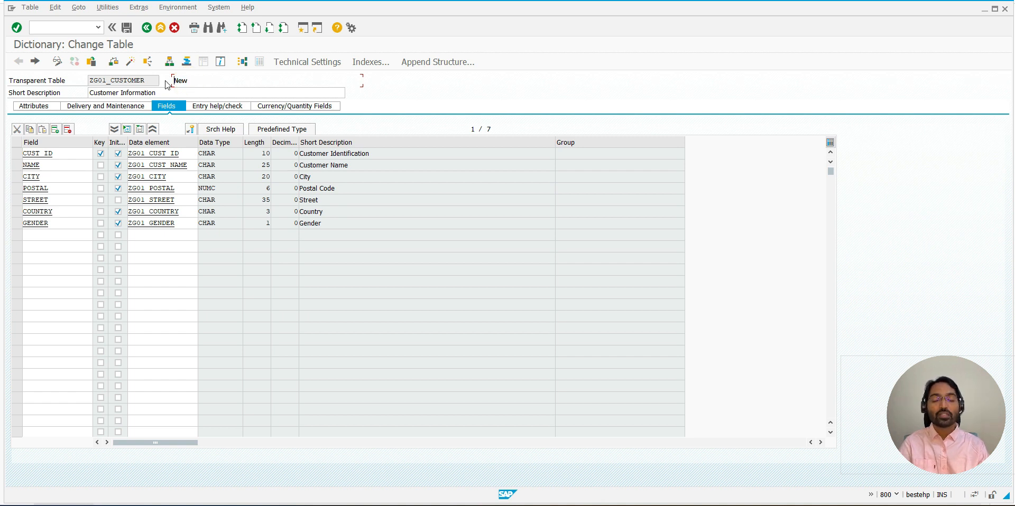
click(127, 27)
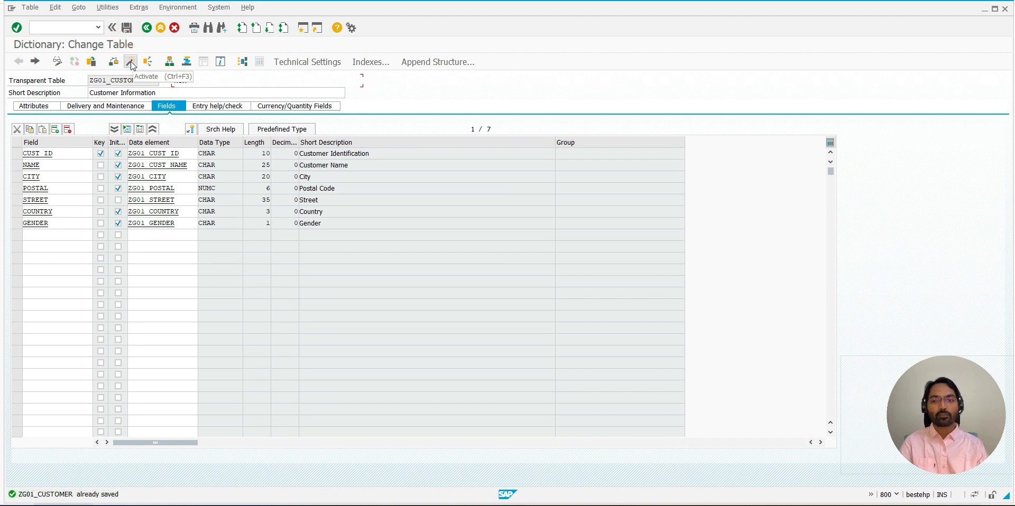
click(131, 62)
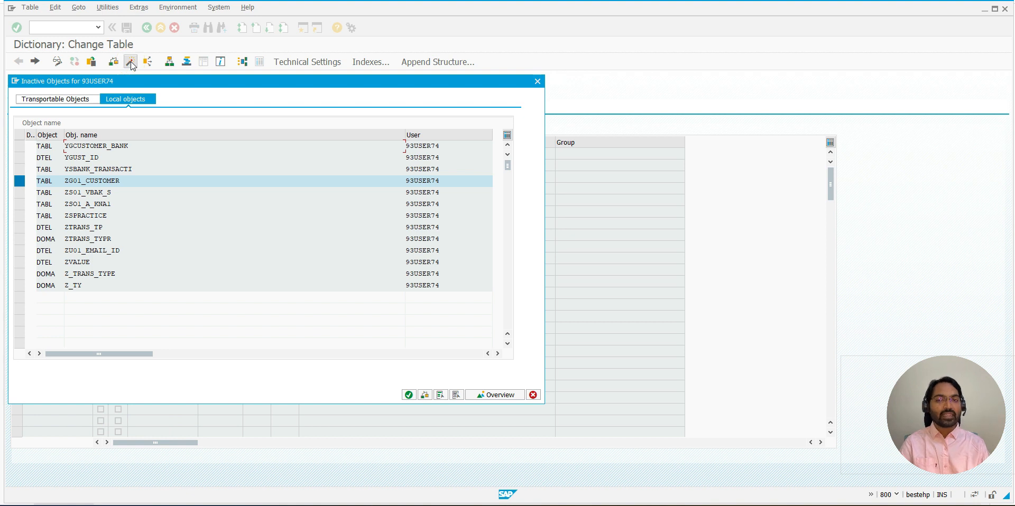
key(Return)
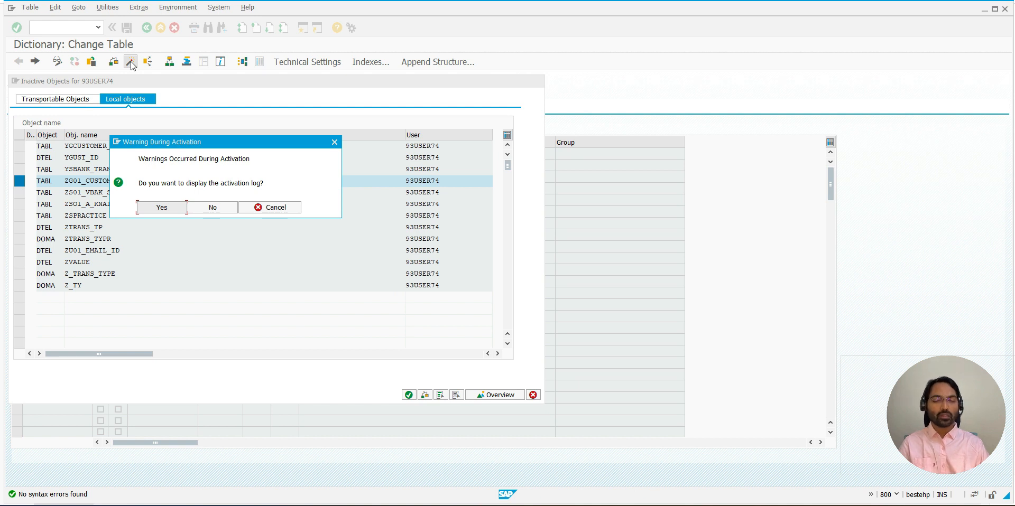
Read the activation warning prompt and display the activation log
drag(173, 148, 179, 112)
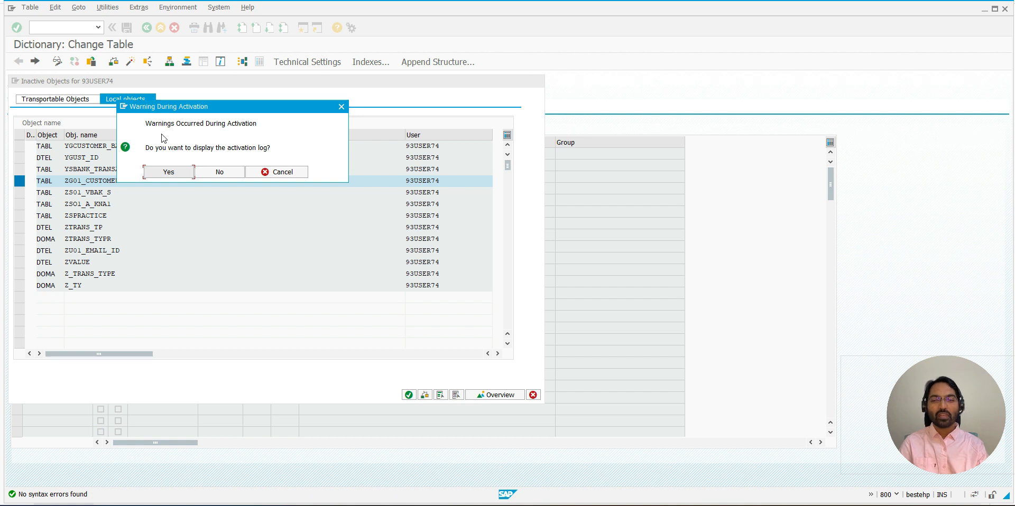
drag(145, 123, 232, 122)
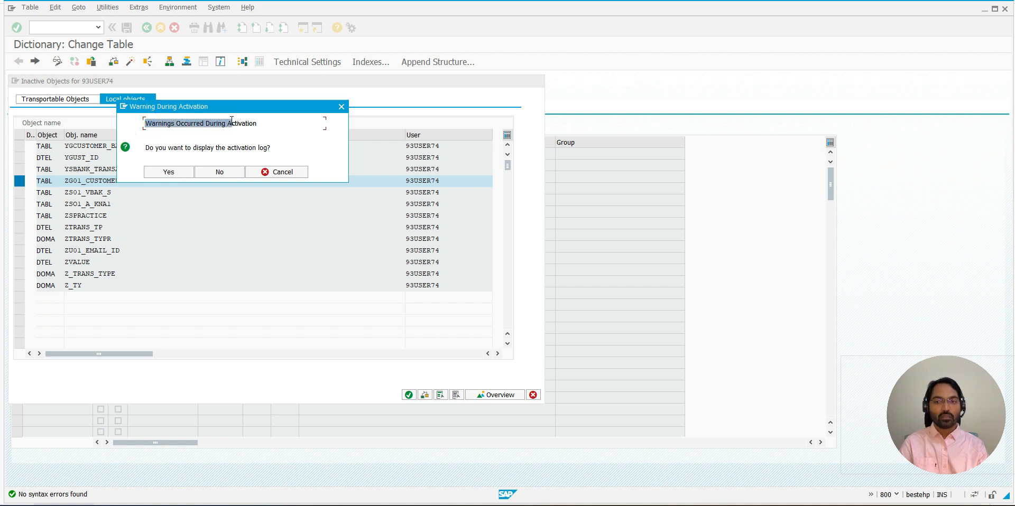
click(232, 122)
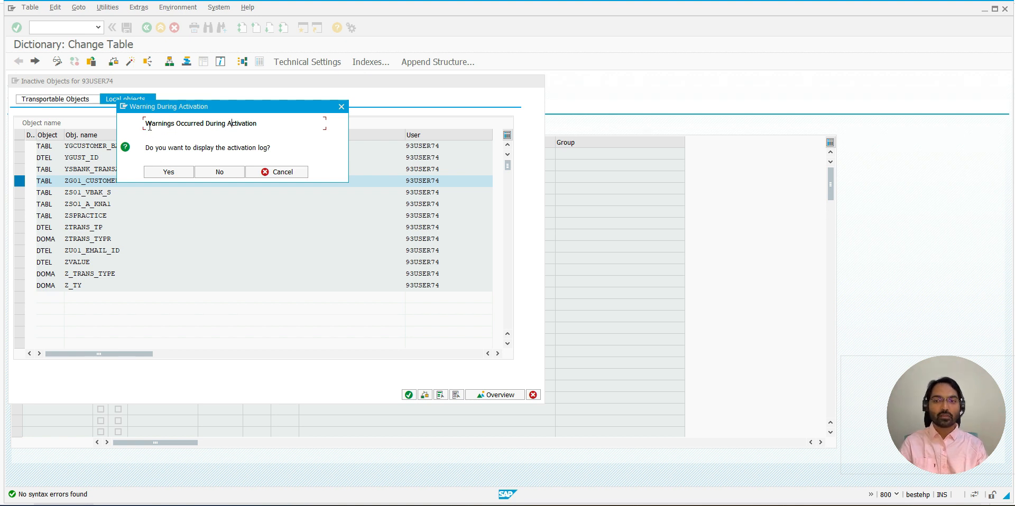
drag(149, 126, 231, 124)
drag(170, 149, 238, 150)
click(238, 150)
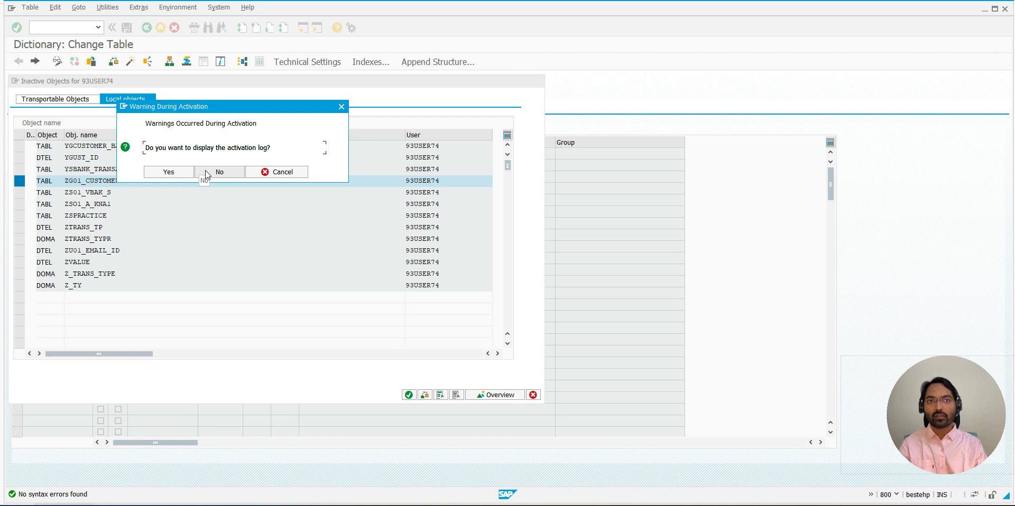
click(164, 173)
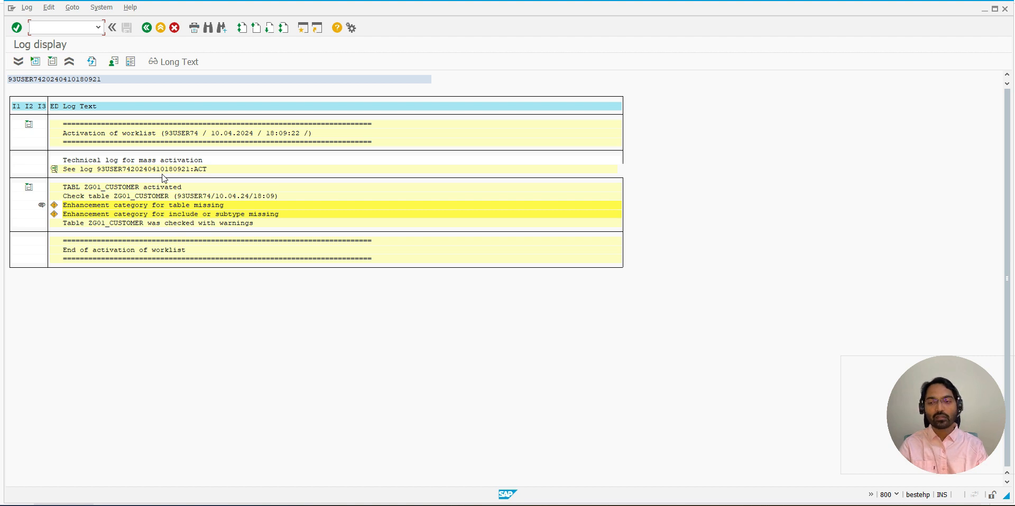
Examine the enhancement category warnings for ZG01_CUSTOMER in the activation log and leave the log
drag(64, 133, 259, 136)
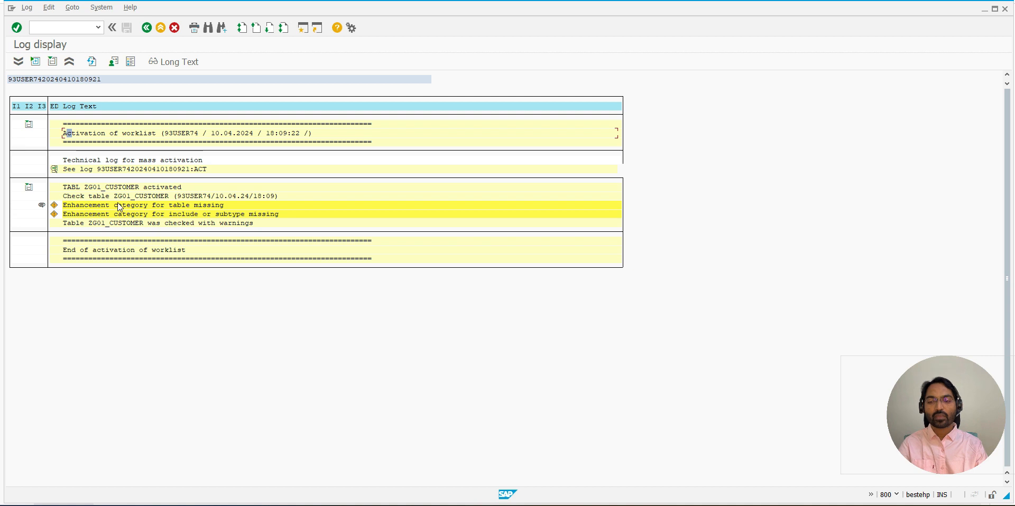
drag(68, 212, 131, 210)
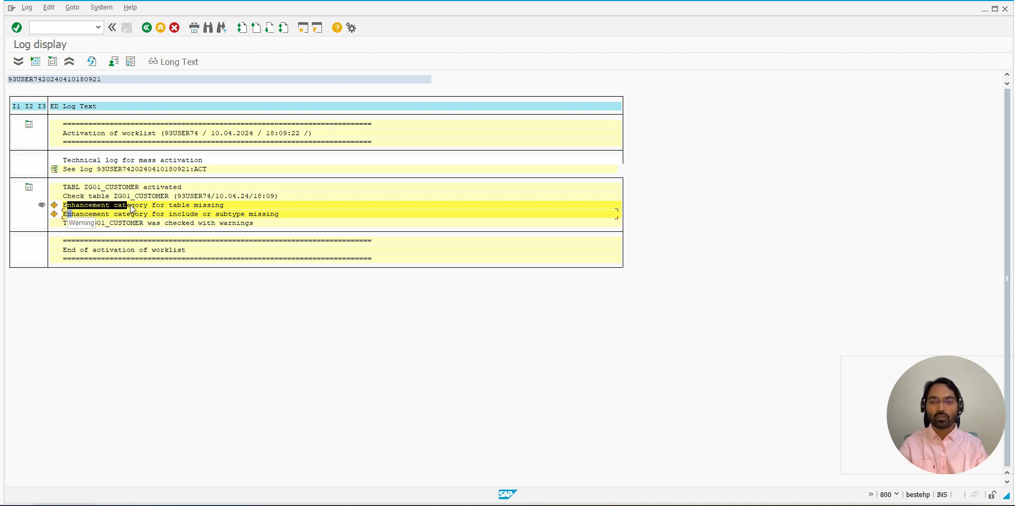
drag(130, 206, 252, 208)
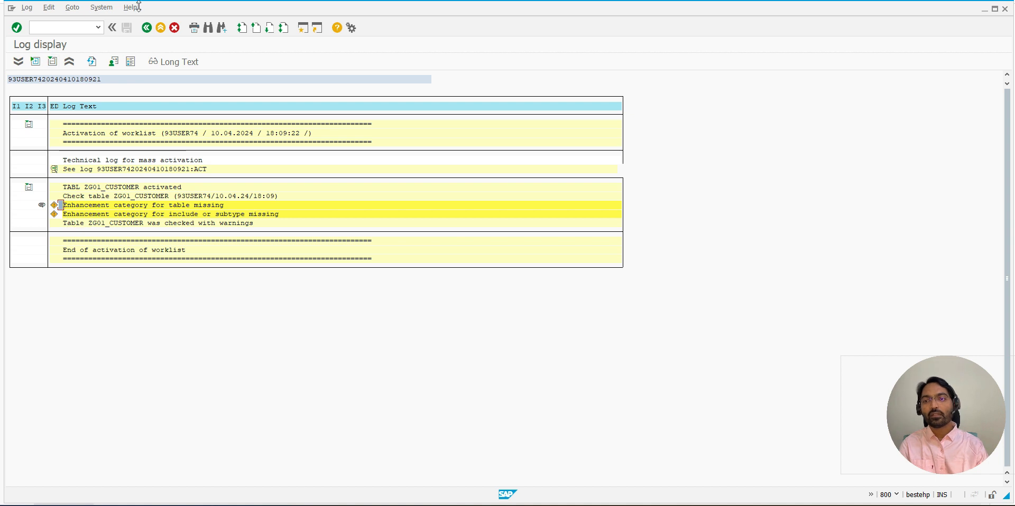
click(150, 27)
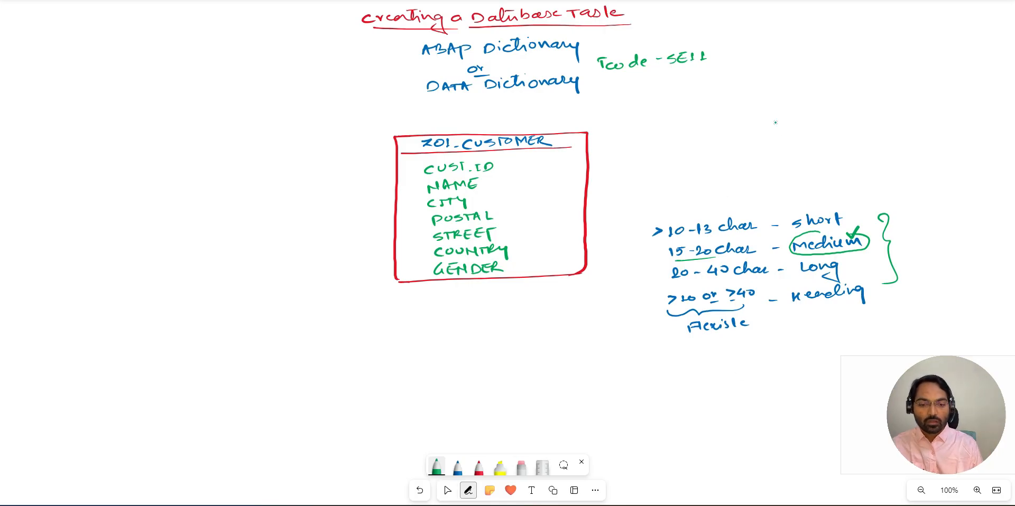
On the whiteboard, write the heading "Enhancement category" in red below the customer table sketch and underline it
click(478, 468)
mouse_move(337, 342)
mouse_down()
mouse_move(336, 352)
mouse_move(448, 333)
mouse_move(473, 341)
mouse_move(517, 331)
mouse_move(517, 341)
mouse_move(552, 329)
mouse_move(551, 347)
mouse_up()
drag(336, 358, 547, 350)
Write "Can be Enhanced (Deep)" in blue as the first option under the Enhancement category heading
click(458, 467)
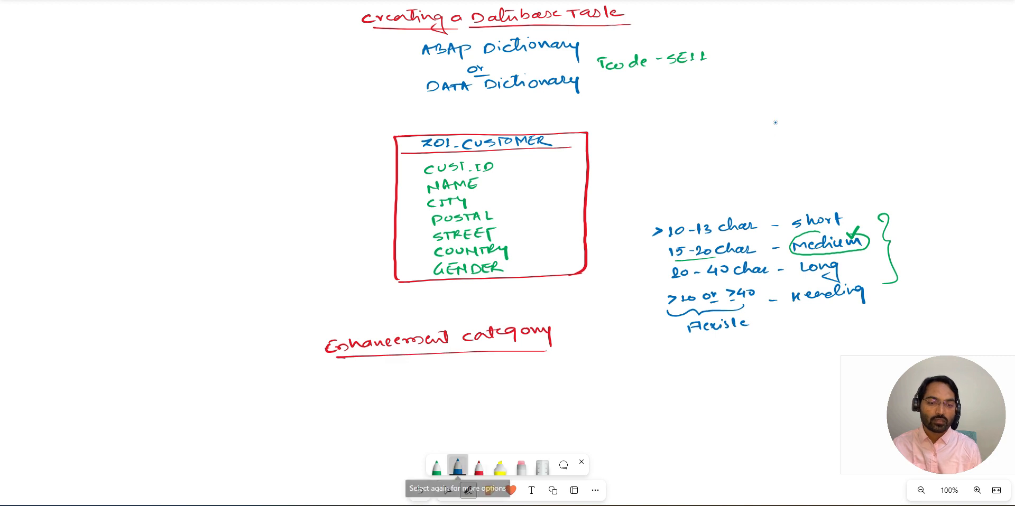
mouse_move(380, 371)
mouse_down()
mouse_move(378, 381)
mouse_move(426, 377)
mouse_up()
drag(428, 373, 520, 372)
mouse_move(522, 370)
mouse_down()
mouse_move(527, 357)
mouse_move(542, 372)
mouse_up()
drag(548, 370, 558, 370)
drag(559, 363, 571, 367)
mouse_move(571, 362)
mouse_down()
mouse_move(578, 372)
mouse_move(583, 365)
mouse_up()
drag(585, 358, 588, 370)
Write "Can be Enhanced (character type or Numeric)" in blue as the second enhancement category option
mouse_move(381, 393)
mouse_down()
mouse_move(374, 399)
mouse_move(574, 390)
mouse_move(634, 375)
mouse_move(667, 391)
mouse_move(684, 370)
mouse_up()
drag(653, 370, 715, 374)
mouse_move(711, 366)
mouse_down()
mouse_move(722, 365)
mouse_move(721, 378)
mouse_move(745, 363)
mouse_move(803, 371)
mouse_up()
drag(806, 358, 810, 369)
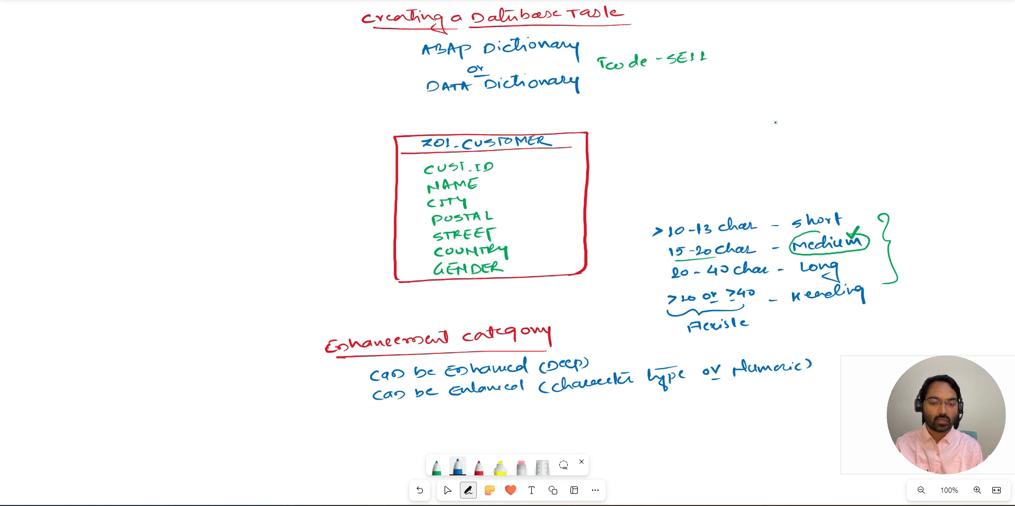
Write "Can be enhanced (character type)" in blue as the third enhancement category option
mouse_move(386, 412)
mouse_down()
mouse_move(499, 412)
mouse_move(535, 398)
mouse_move(551, 416)
mouse_move(581, 411)
mouse_up()
drag(583, 403, 667, 403)
mouse_move(667, 402)
mouse_down()
mouse_move(662, 417)
mouse_move(671, 395)
mouse_move(673, 416)
mouse_up()
drag(675, 402, 683, 406)
Write "Cannot be Enhanced" in blue as the fourth enhancement category option
drag(392, 435, 386, 442)
drag(396, 437, 442, 440)
drag(436, 434, 471, 437)
drag(475, 434, 564, 435)
drag(572, 429, 574, 417)
Write "Not classified." in blue as the last option in the enhancement category list
key(Escape)
drag(295, 439, 277, 281)
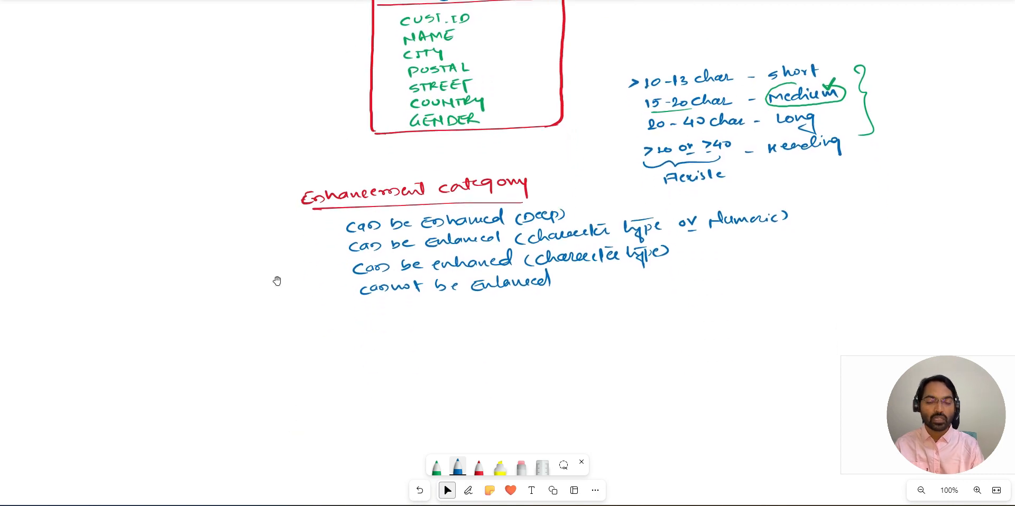
key(alt+w)
drag(362, 317, 379, 311)
mouse_move(388, 302)
mouse_down()
mouse_move(389, 318)
mouse_move(394, 307)
mouse_move(423, 315)
mouse_up()
mouse_move(429, 302)
mouse_down()
mouse_move(426, 315)
mouse_move(443, 313)
mouse_up()
mouse_move(453, 304)
mouse_down()
mouse_move(449, 313)
mouse_move(478, 321)
mouse_up()
mouse_move(477, 312)
mouse_down()
mouse_move(492, 317)
mouse_move(514, 299)
mouse_up()
click(523, 313)
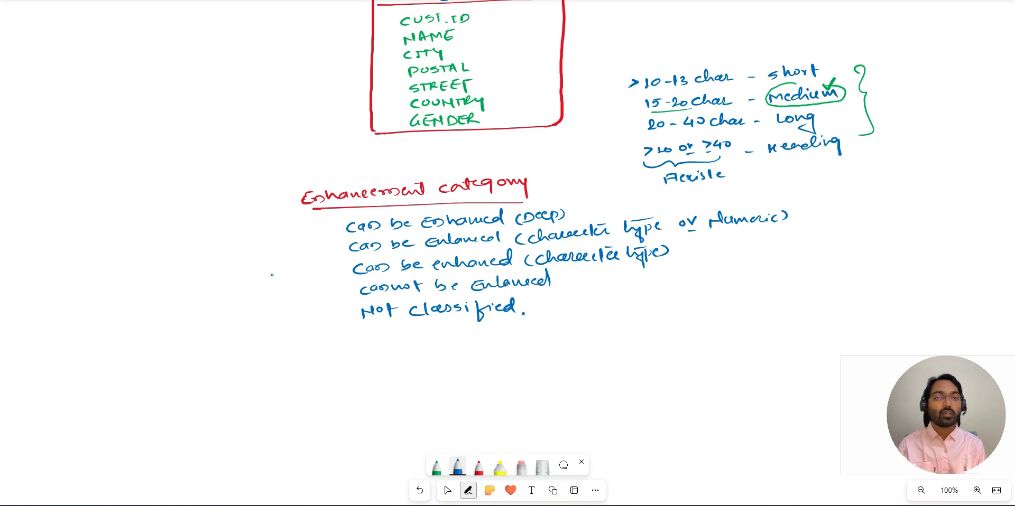
Mark the "Not classified" option with a red tick and underline "(Deep)" in the first option in red
click(478, 467)
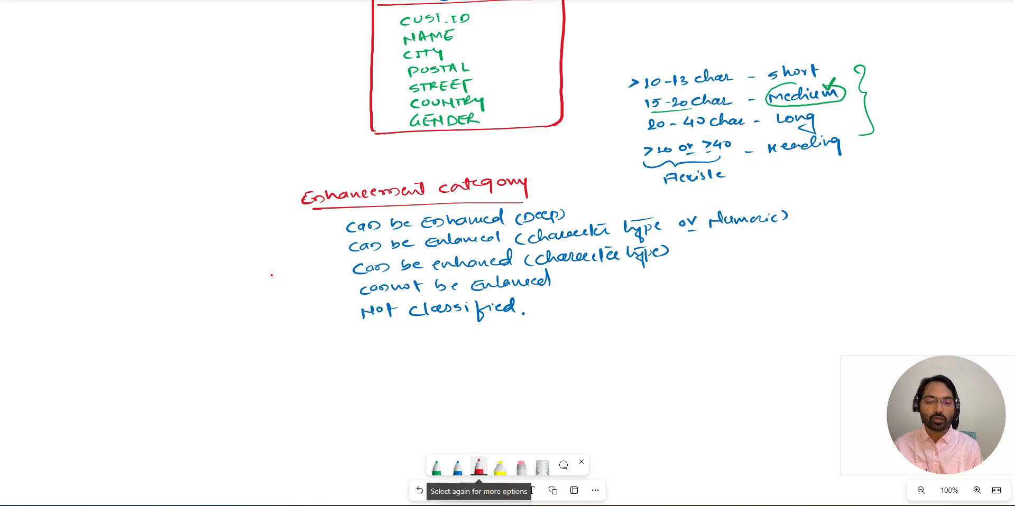
mouse_move(350, 310)
mouse_down()
mouse_move(347, 319)
mouse_move(358, 305)
mouse_up()
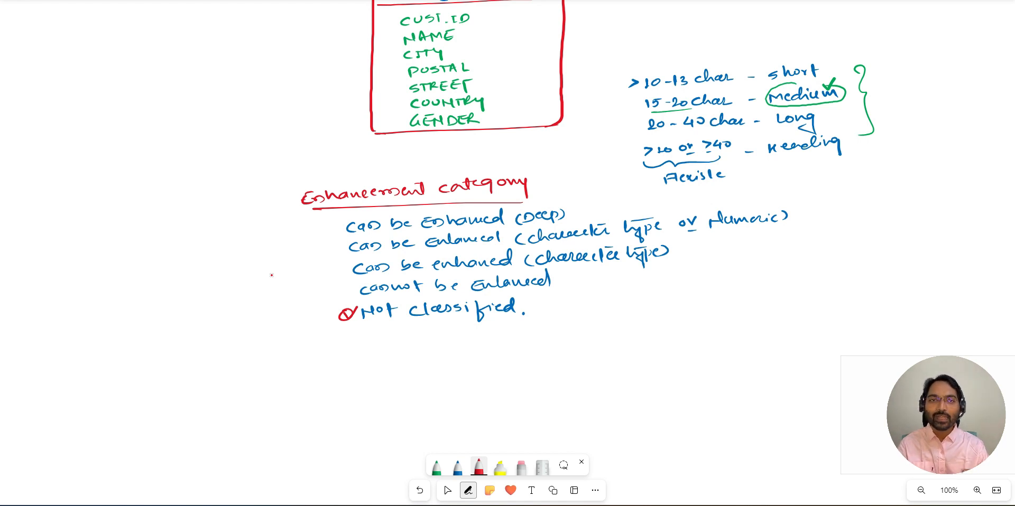
drag(516, 225, 572, 227)
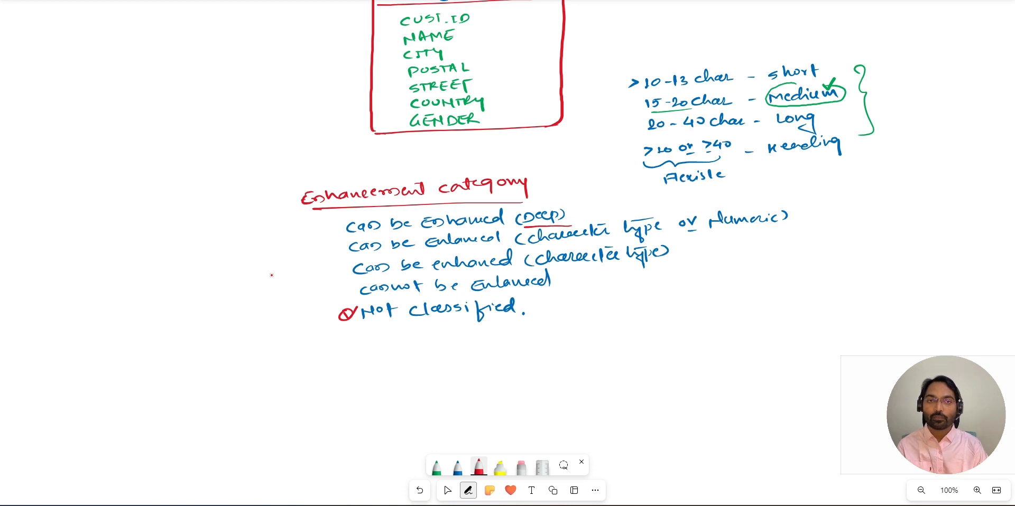
Underline in red "enhanced" in the second, third and fourth enhancement category options, plus "type" and "Numeric" in the second
drag(470, 246, 499, 244)
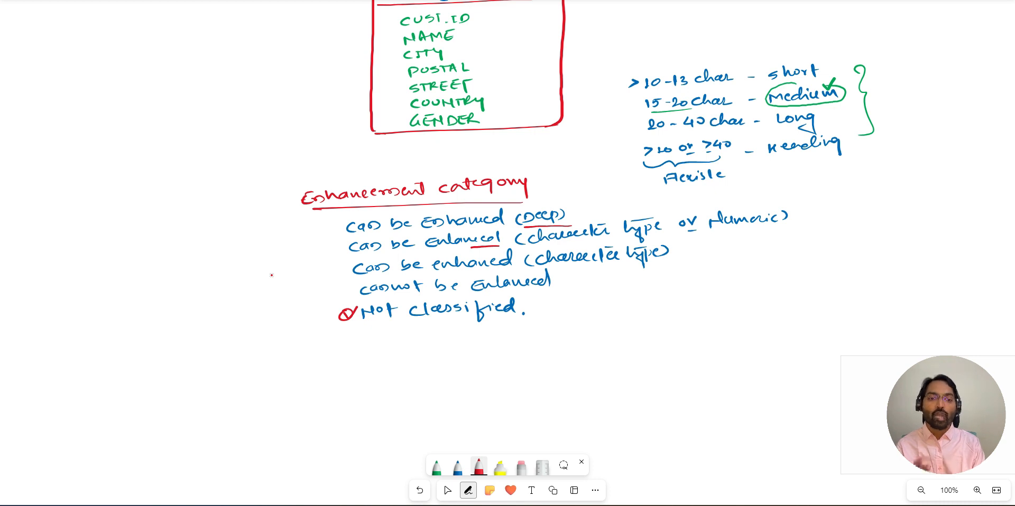
drag(629, 240, 664, 235)
drag(739, 230, 767, 227)
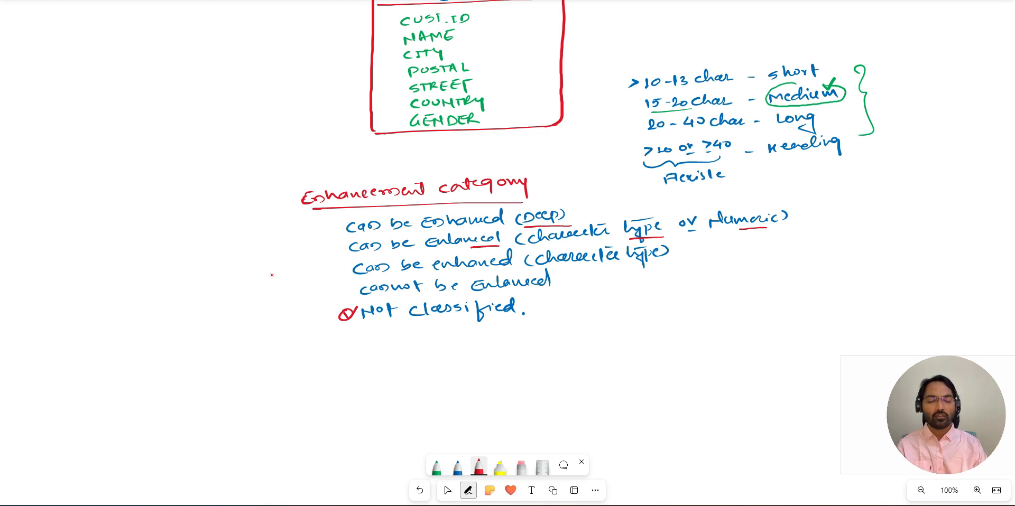
drag(488, 272, 512, 270)
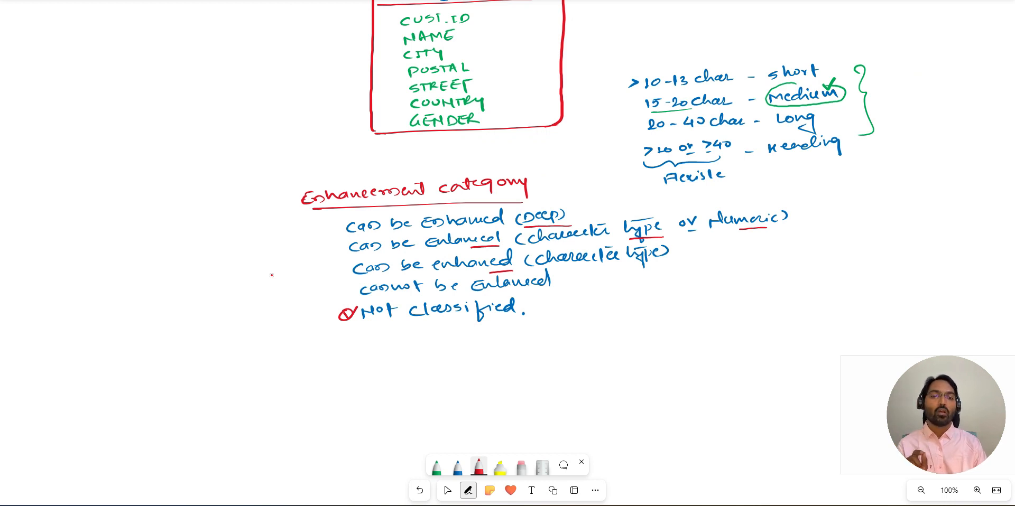
drag(515, 290, 535, 290)
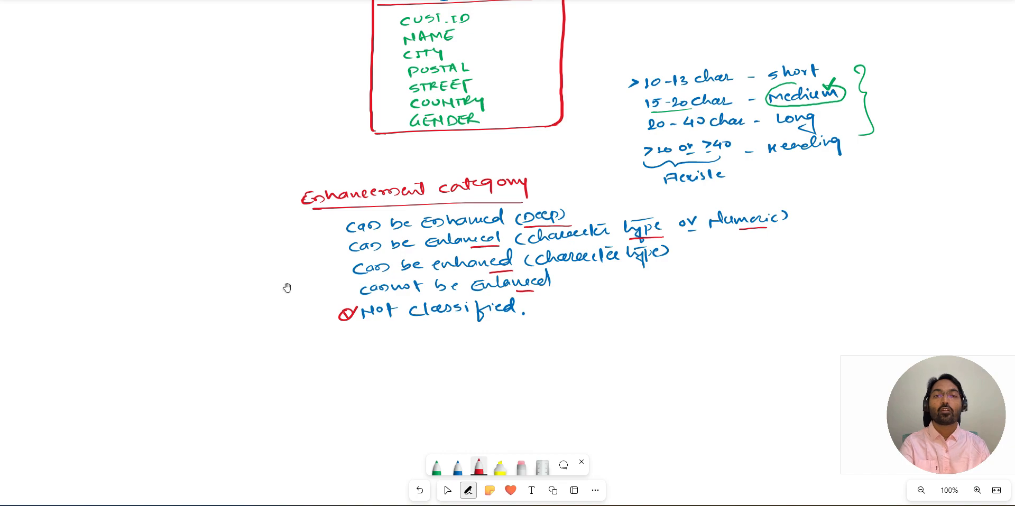
Switch to SAP and set the enhancement category of ZG01_CUSTOMER to "Can be enhanced (character-type or numeric)"
key(alt+Tab)
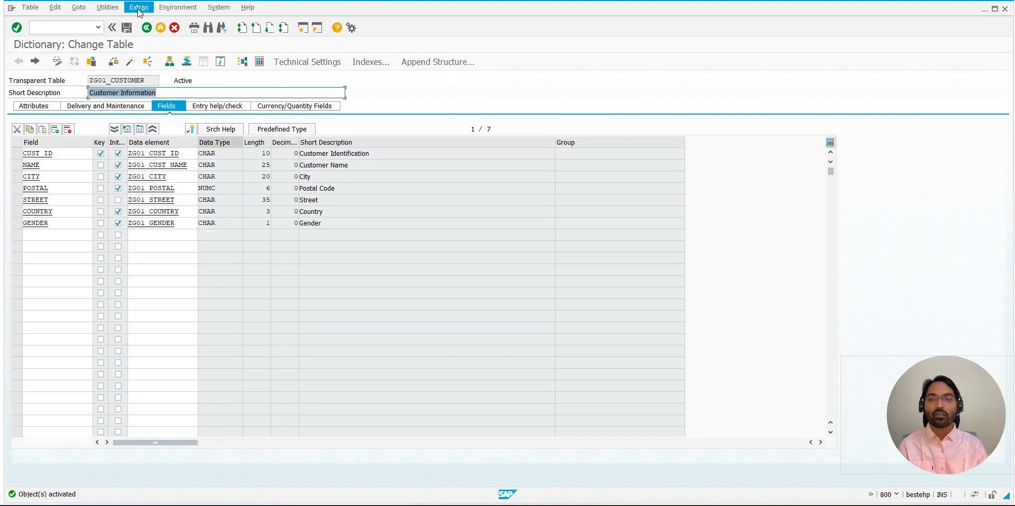
click(139, 9)
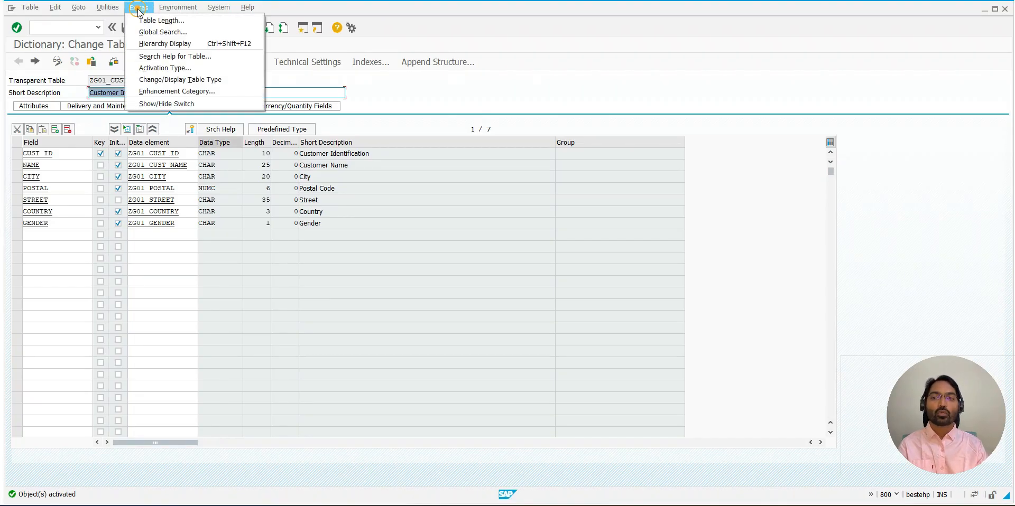
click(152, 92)
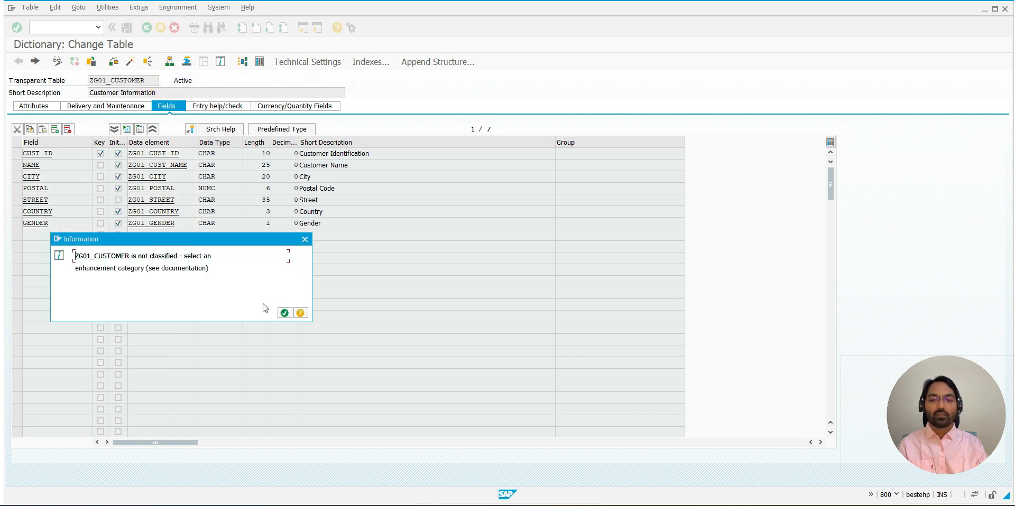
click(285, 314)
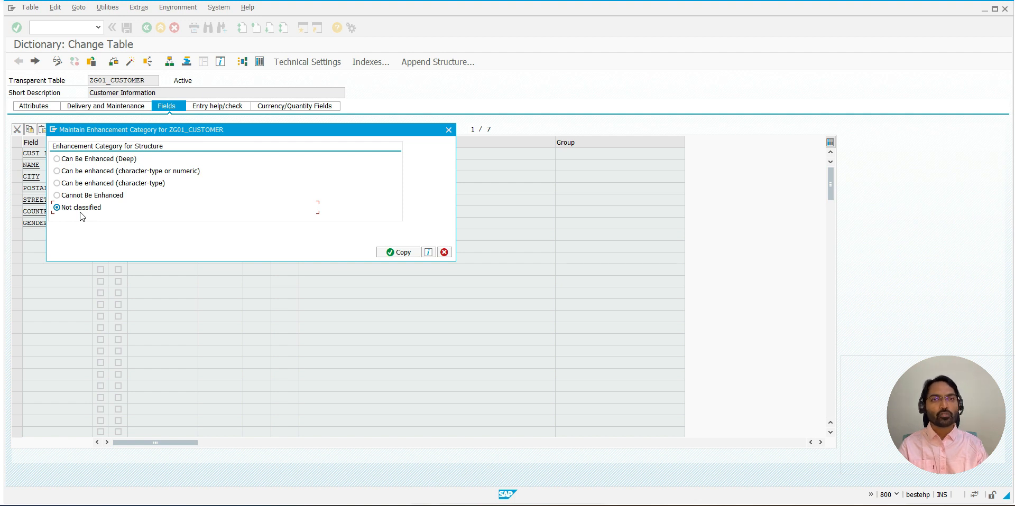
click(78, 172)
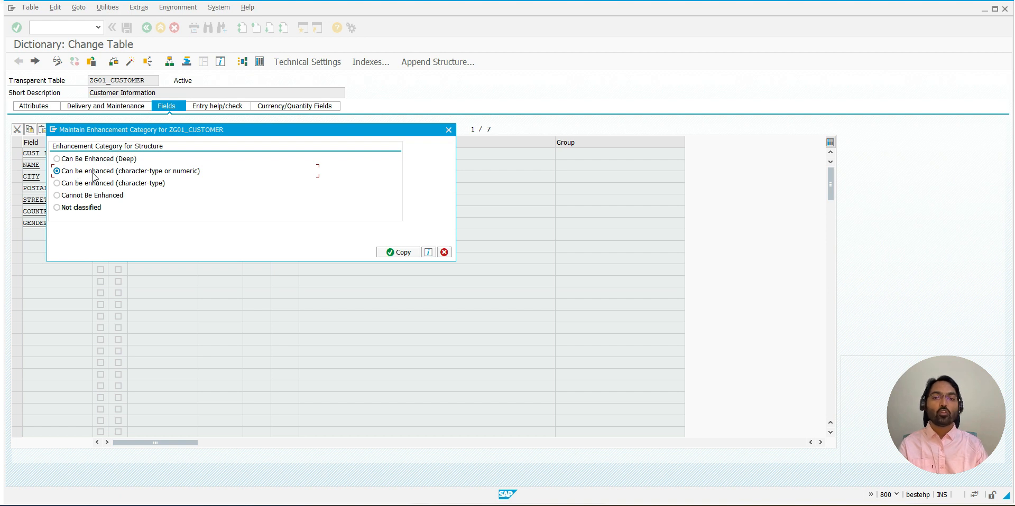
click(388, 253)
Save and activate the table ZG01_CUSTOMER with its revised enhancement category
click(130, 62)
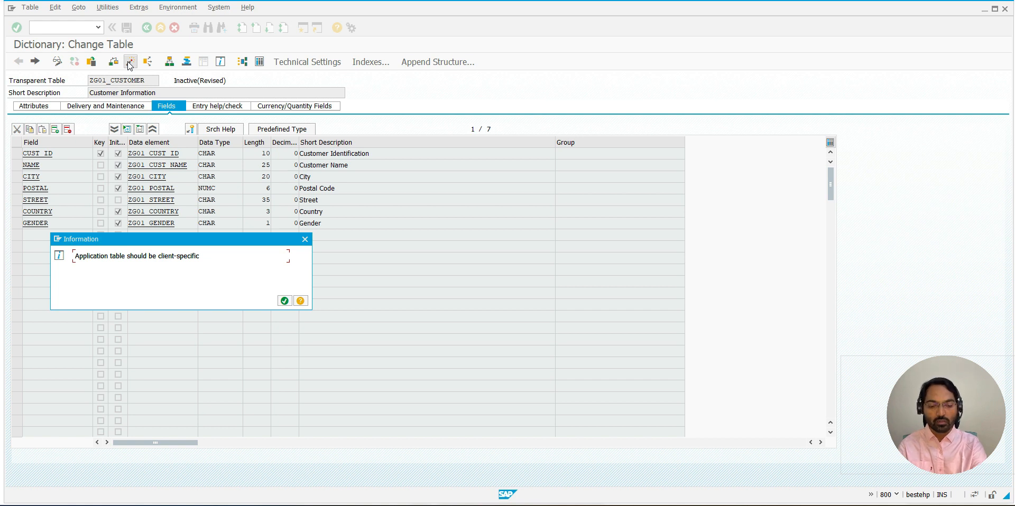
key(Return)
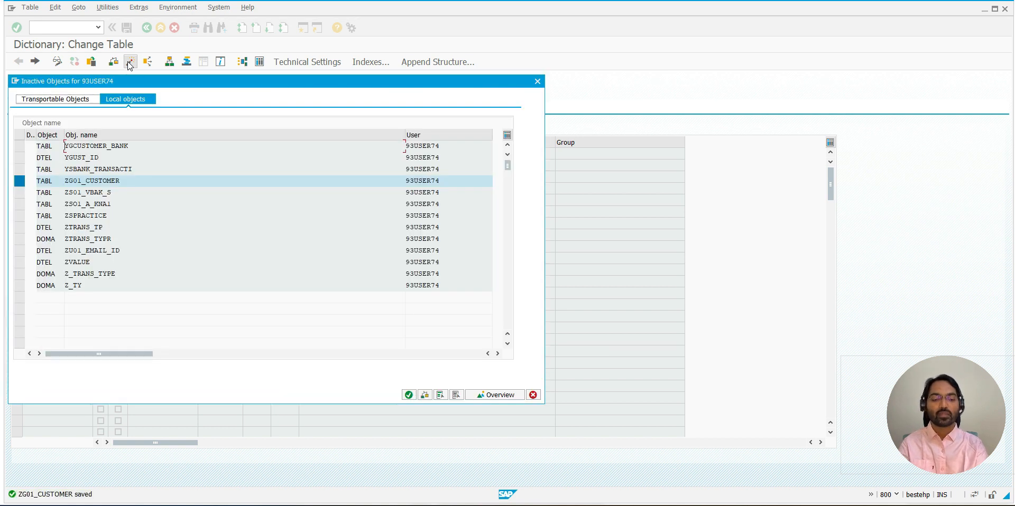
key(Return)
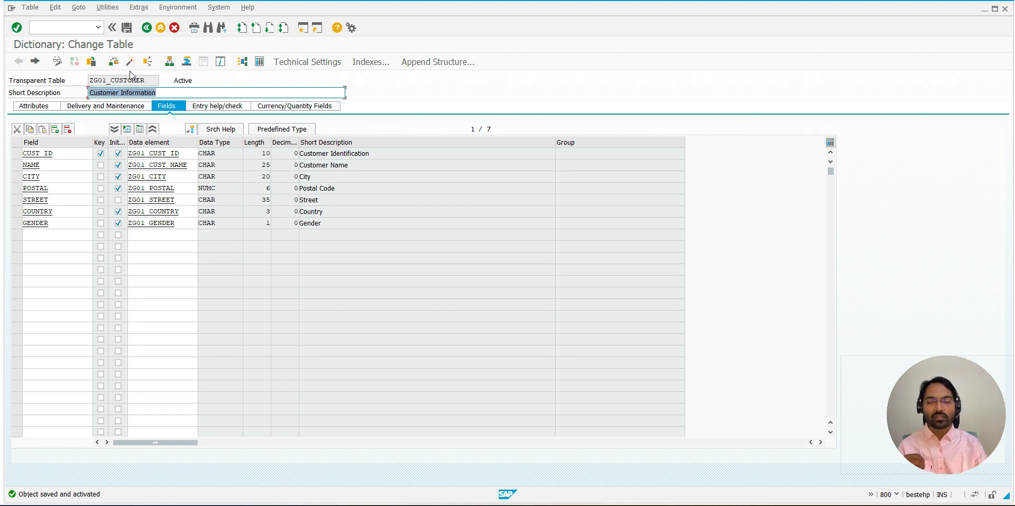
Open the form for creating new entries in the contents of table ZG01_CUSTOMER
click(108, 7)
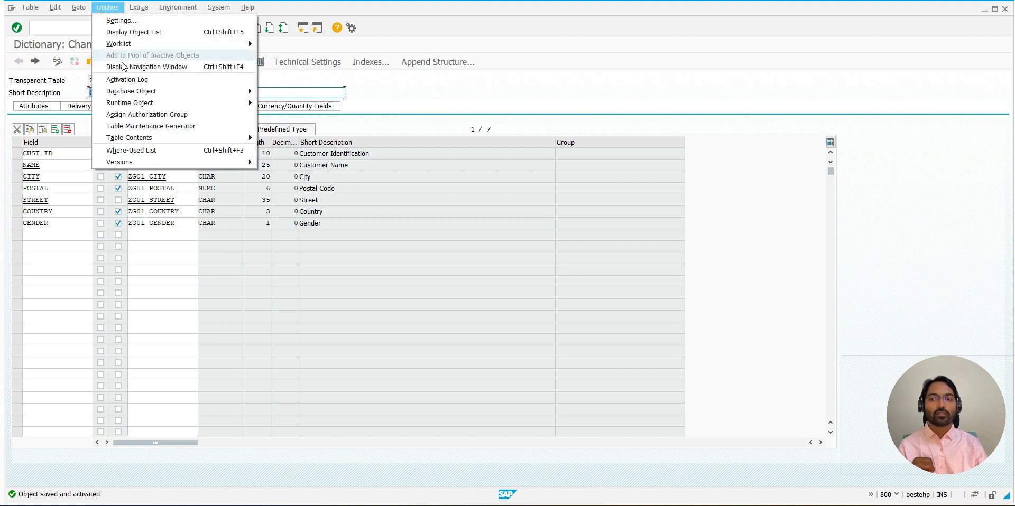
mouse_move(137, 137)
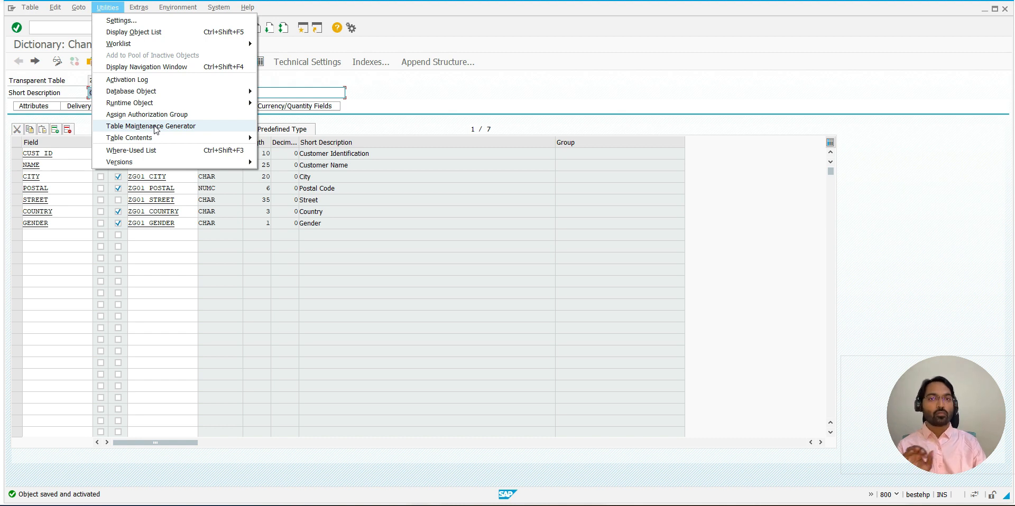
mouse_move(156, 137)
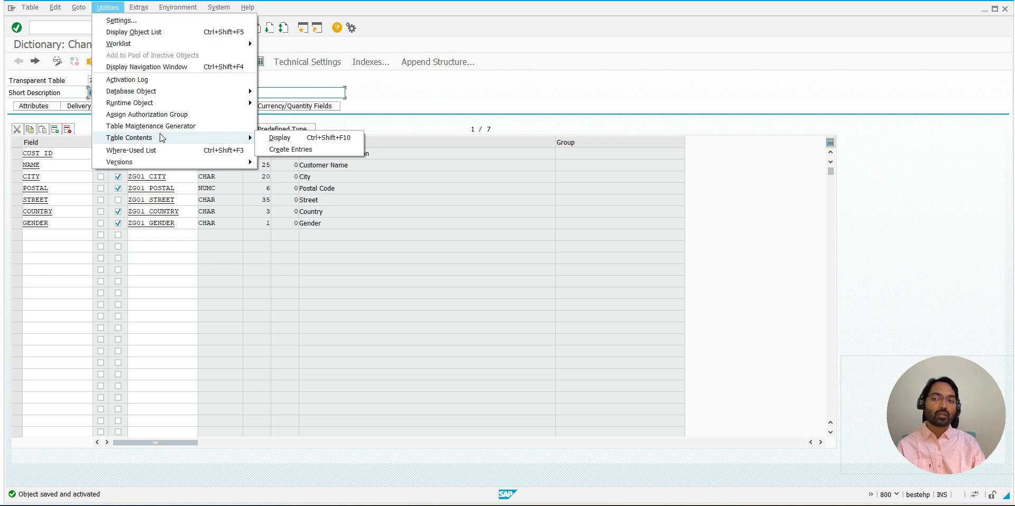
click(281, 150)
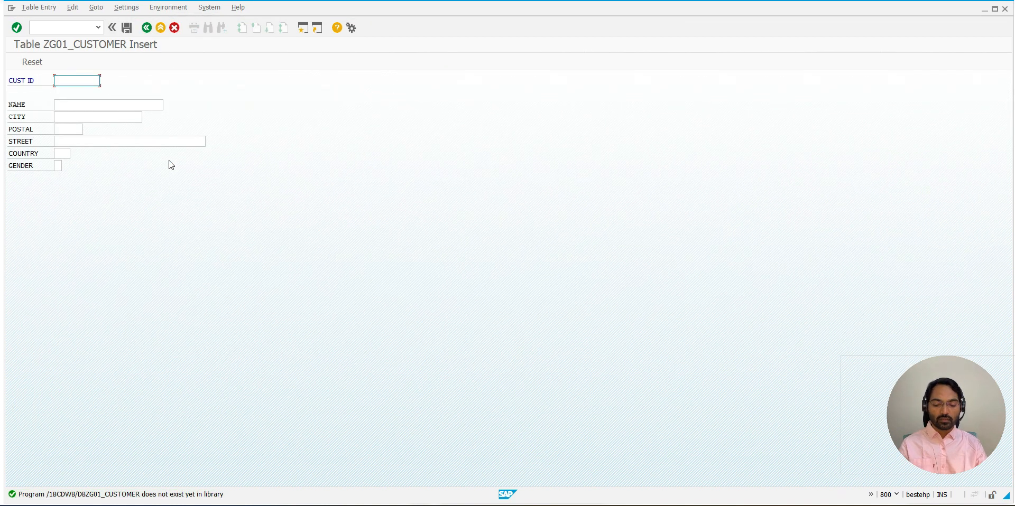
Enter the customer ID, customer name, city and postal code for the new table record
text(1000)
key(Tab)
text(Aditi)
key(Tab)
text(Pune)
key(Tab)
text(411057)
key(Tab)
key(Tab)
key(Tab)
key(Tab)
key(Tab)
key(Tab)
key(Tab)
key(Tab)
key(Tab)
key(Tab)
key(Tab)
key(Tab)
key(Tab)
key(Tab)
key(Tab)
key(Tab)
key(Tab)
key(Tab)
key(Tab)
key(Tab)
key(Tab)
key(Tab)
Fill in the street, country IN and gender F, and save the new customer record
text(Kothrud)
key(Tab)
text(IN)
key(Tab)
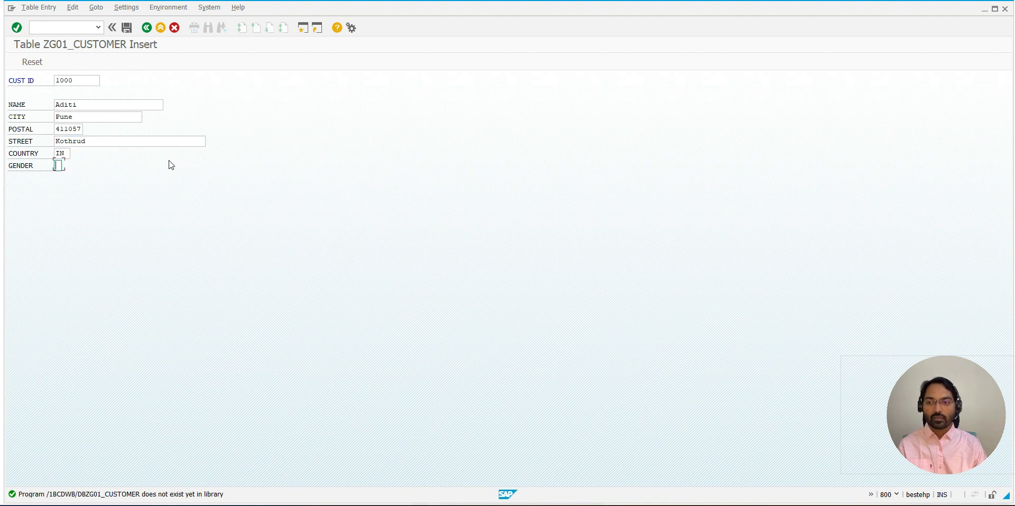
text(F)
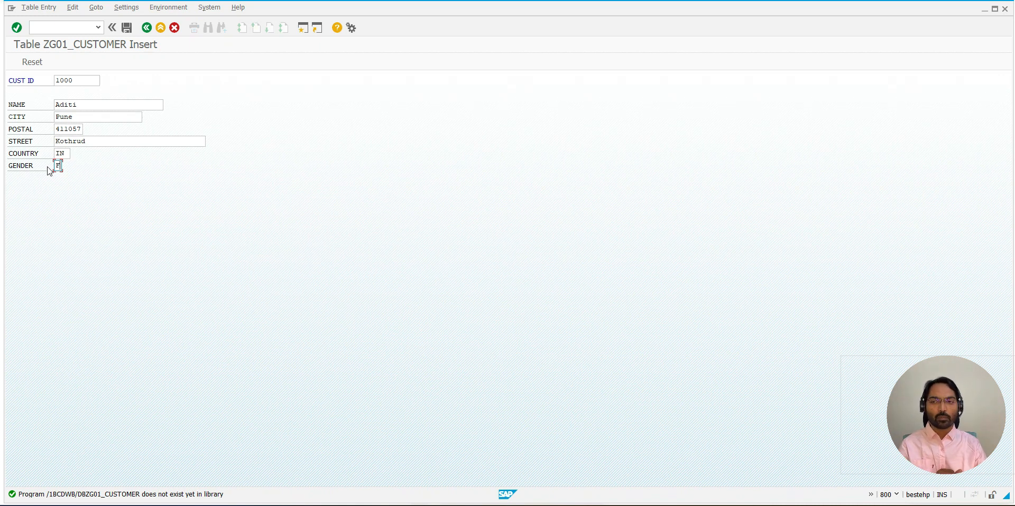
click(127, 28)
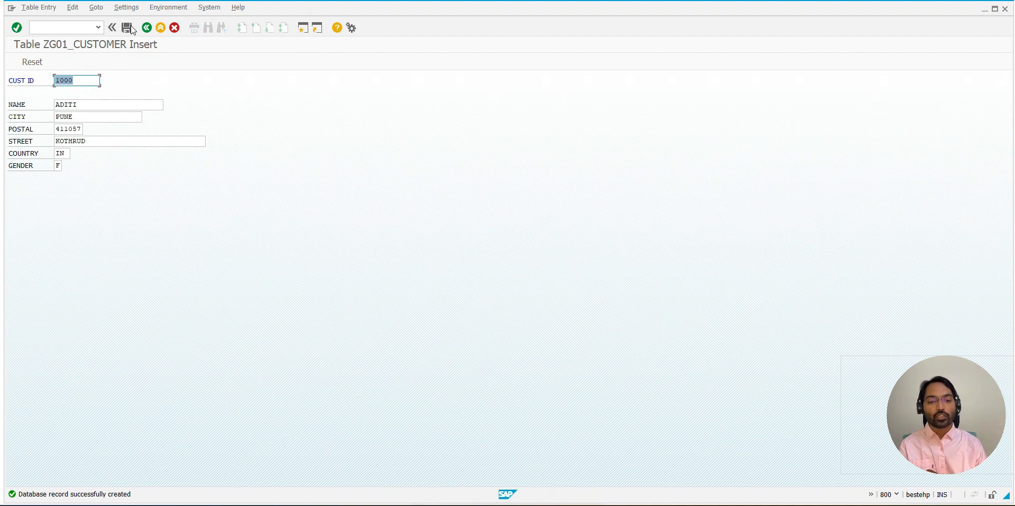
Switch to the PDF notes and review the domain properties listed under the field definition
key(alt+Tab)
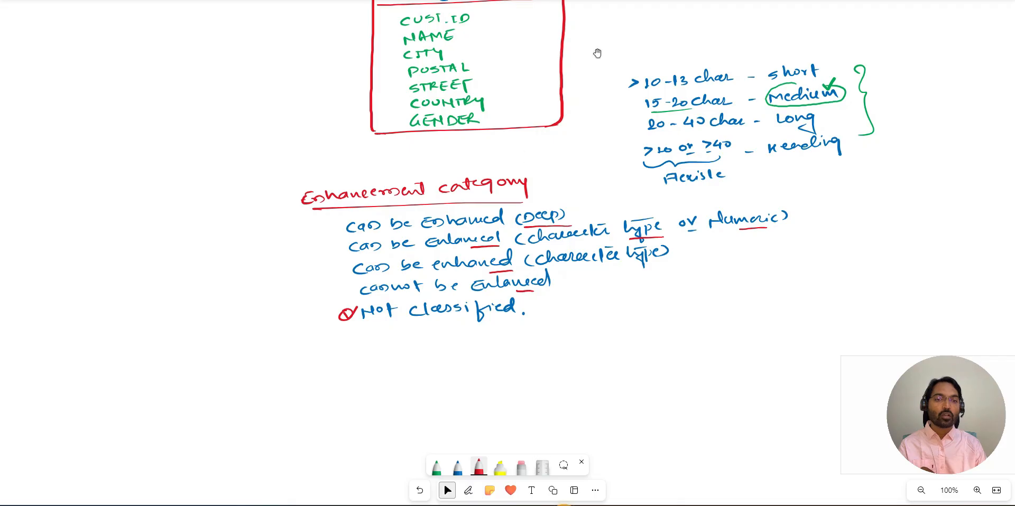
key(alt+Tab)
scroll(490, 210, up, 20)
scroll(491, 210, up, 8)
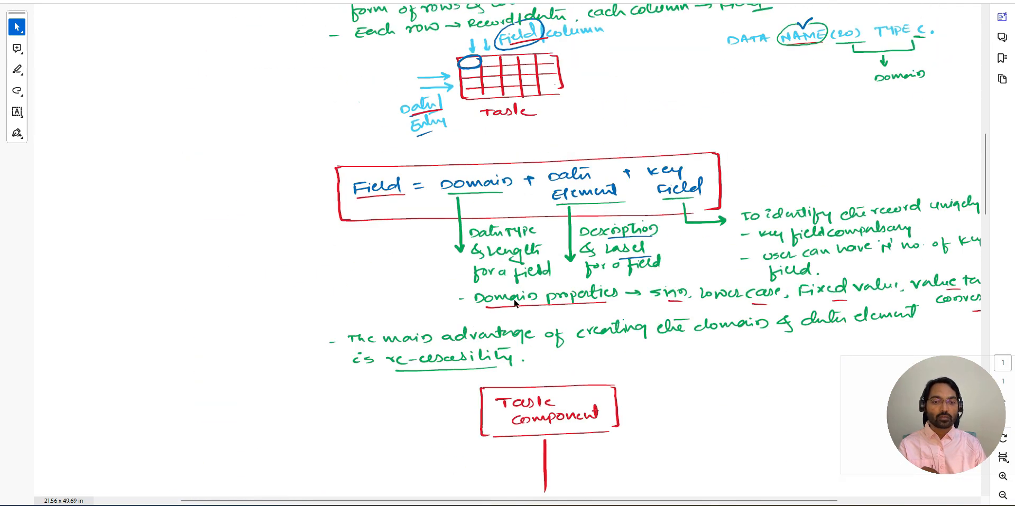